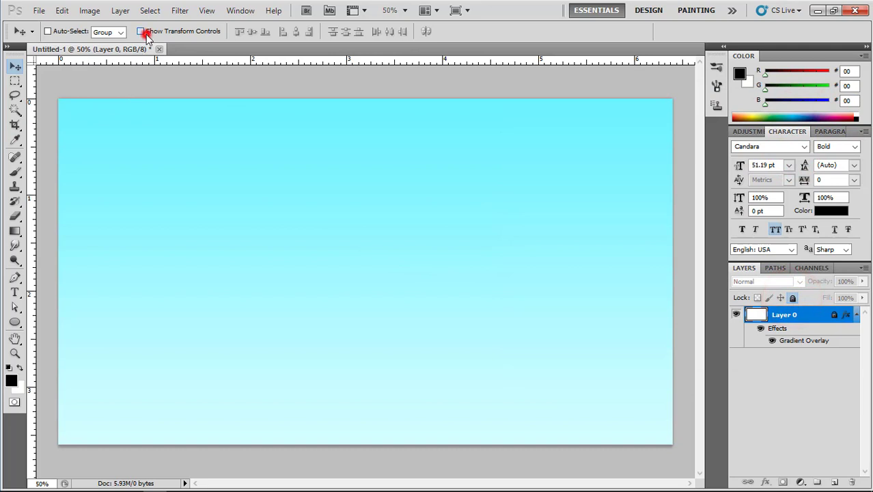
Step: Draw a rectangle shape layer spanning the full width of the canvas and covering its lower part down to the bottom edge
key("p")
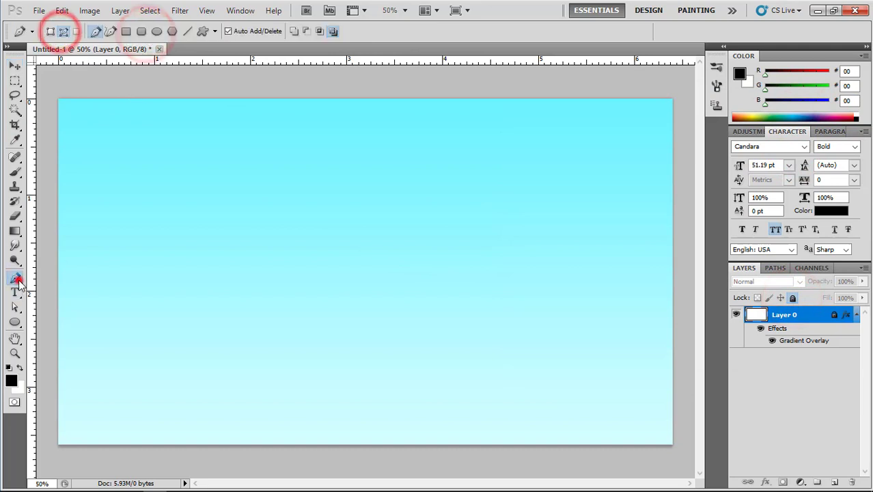
left_click(837, 482)
right_click(16, 322)
left_click(38, 322)
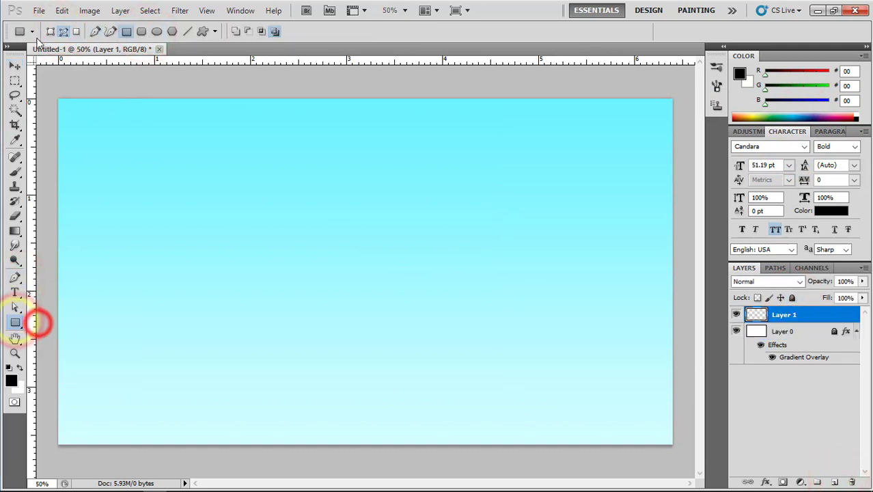
left_click(51, 32)
scroll(96, 171, "down", 3)
left_click_drag(119, 300, 610, 404)
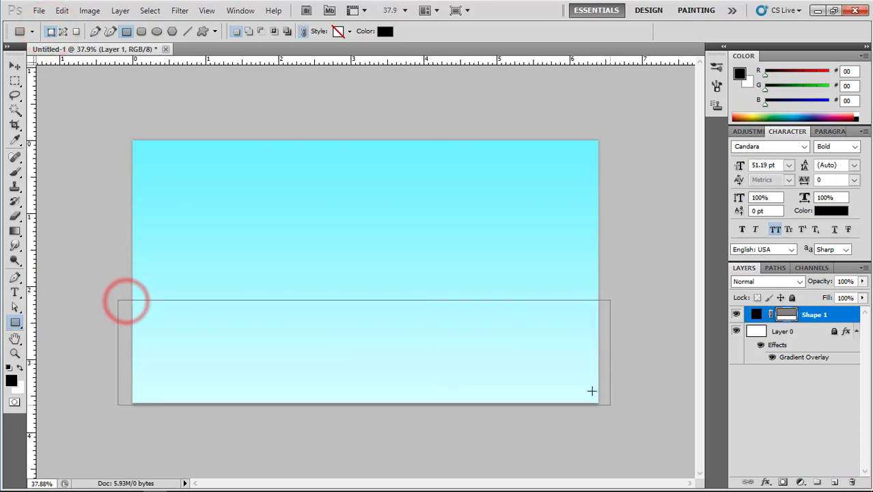
Step: Add a gradient overlay to the ground rectangle and set its dark colour stop to green 679714
double_click(839, 317)
left_click(556, 273)
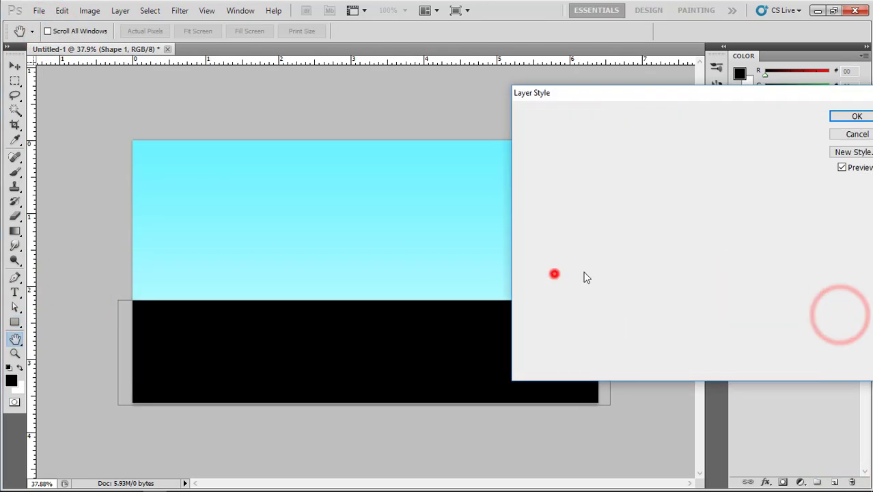
left_click(716, 167)
double_click(580, 307)
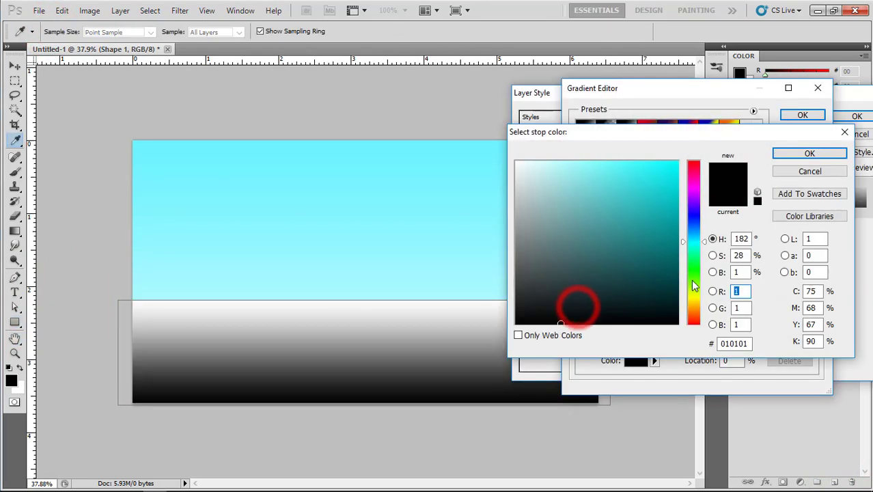
left_click(692, 283)
left_click(600, 167)
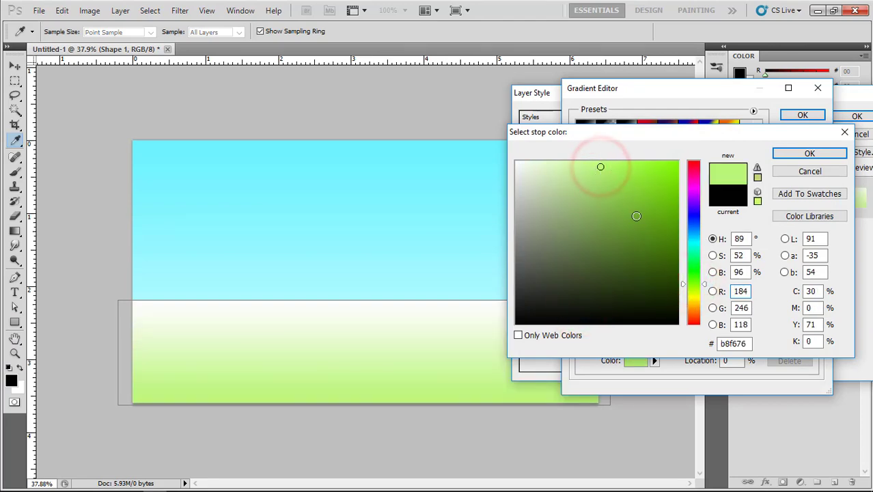
left_click(640, 225)
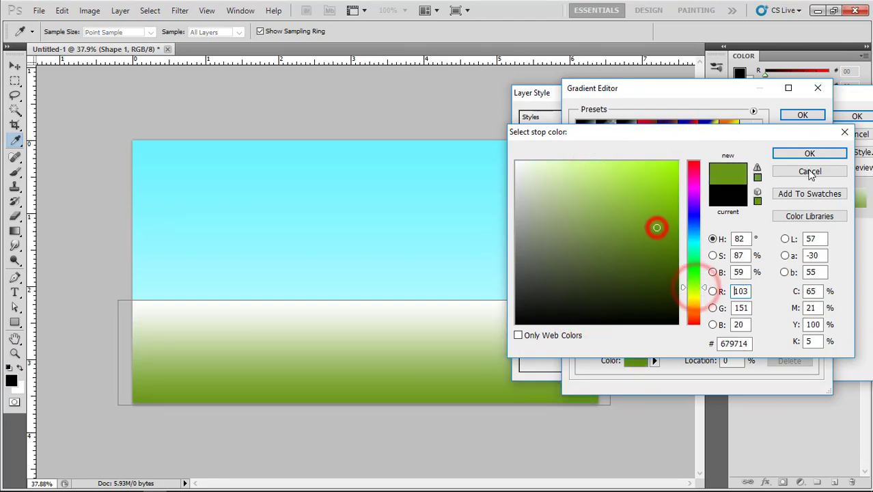
left_click(810, 153)
Step: Change the white stop of the ground gradient to a pale green and apply the layer style
double_click(815, 308)
left_click(694, 287)
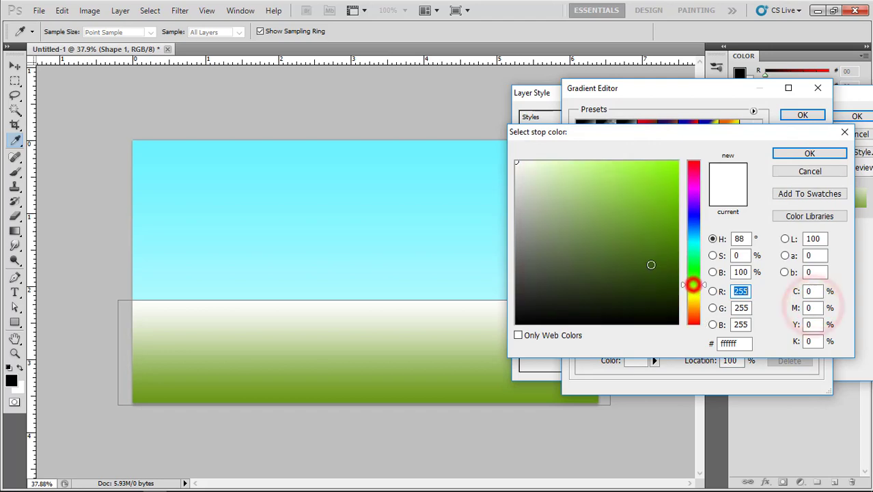
left_click(553, 215)
left_click(555, 203)
left_click(555, 198)
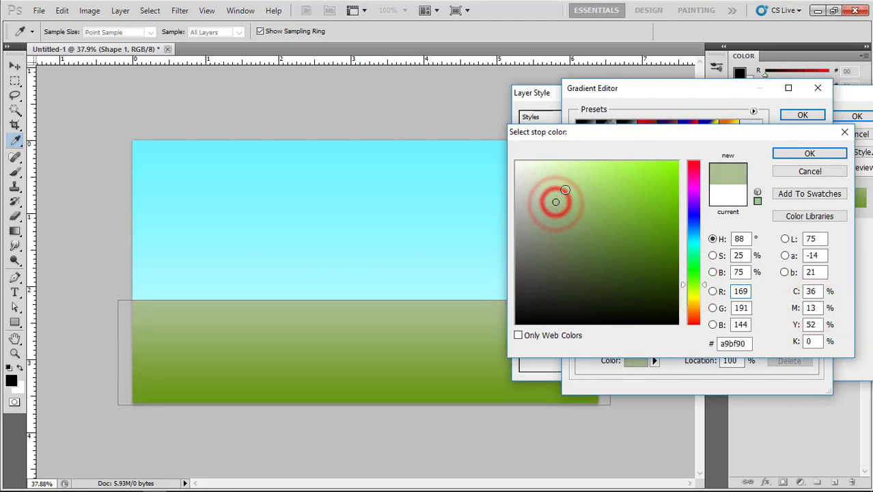
left_click(565, 187)
left_click(809, 153)
left_click(803, 115)
left_click(839, 117)
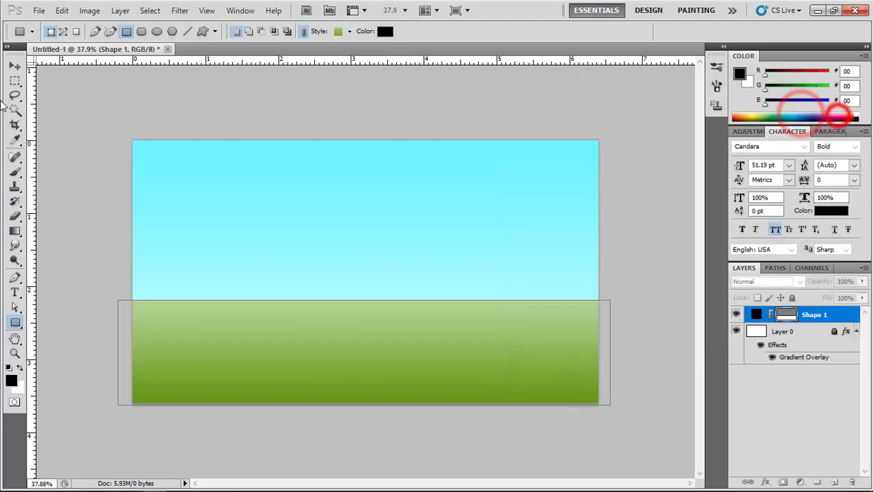
left_click(14, 65)
left_click(64, 102)
scroll(346, 366, "up", 2)
left_click(352, 352)
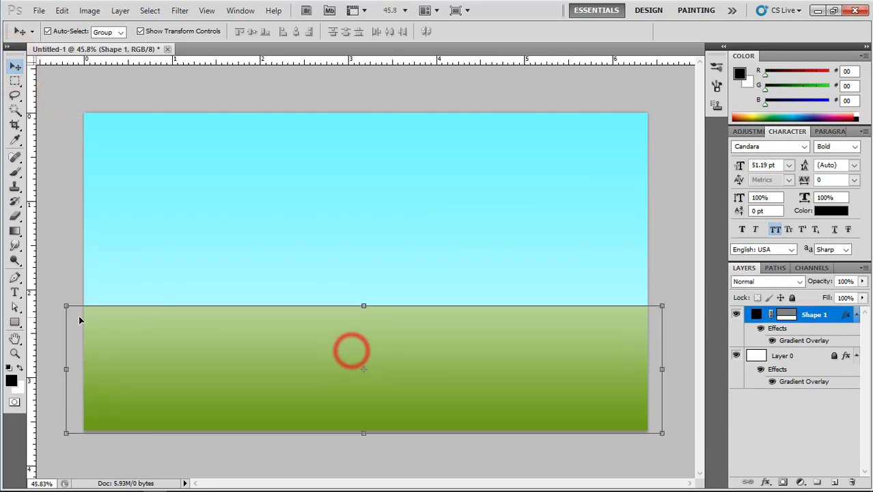
Step: Draw a small rectangle shape in the sky above the ground and clear its inherited layer style
left_click(15, 322)
left_click(834, 482)
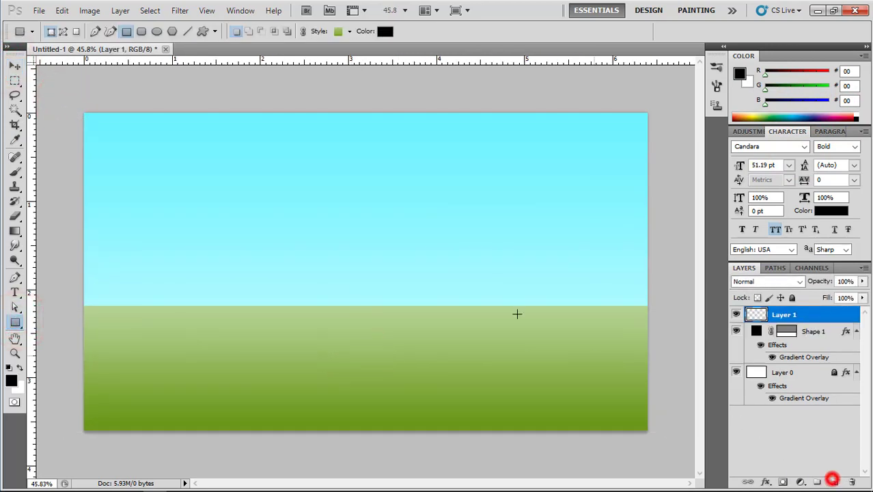
left_click_drag(280, 200, 427, 276)
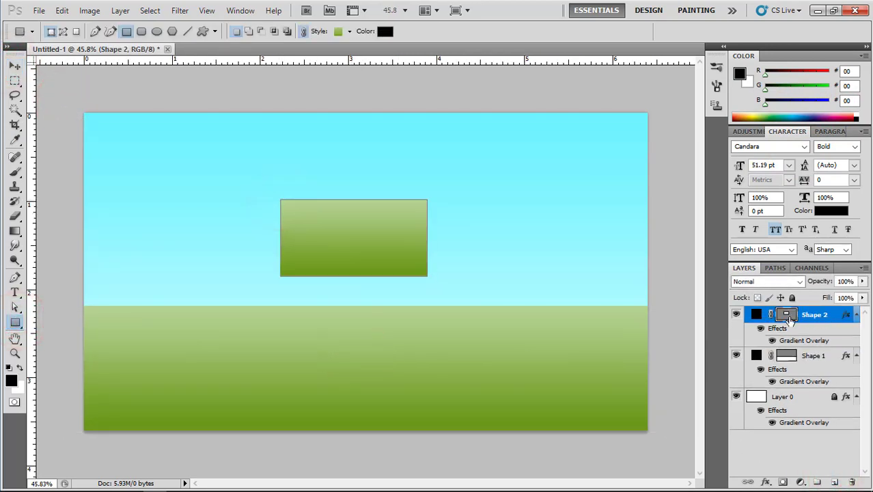
right_click(825, 316)
left_click(770, 259)
Step: Set the small rectangle's fill colour to light tan f2cb92
double_click(757, 312)
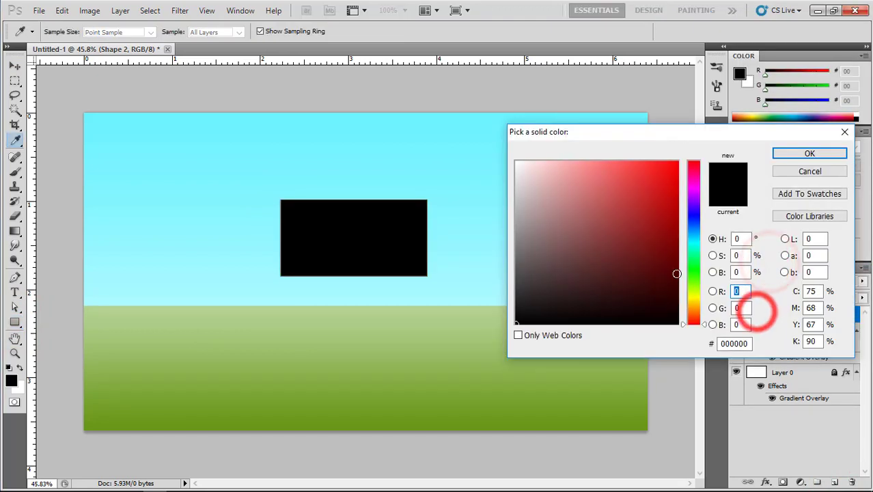
left_click(692, 309)
left_click(579, 232)
left_click(608, 227)
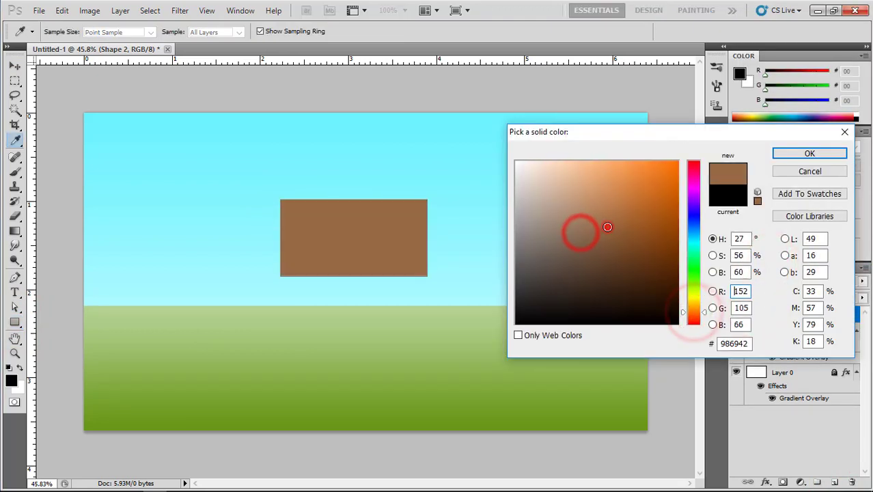
left_click(586, 176)
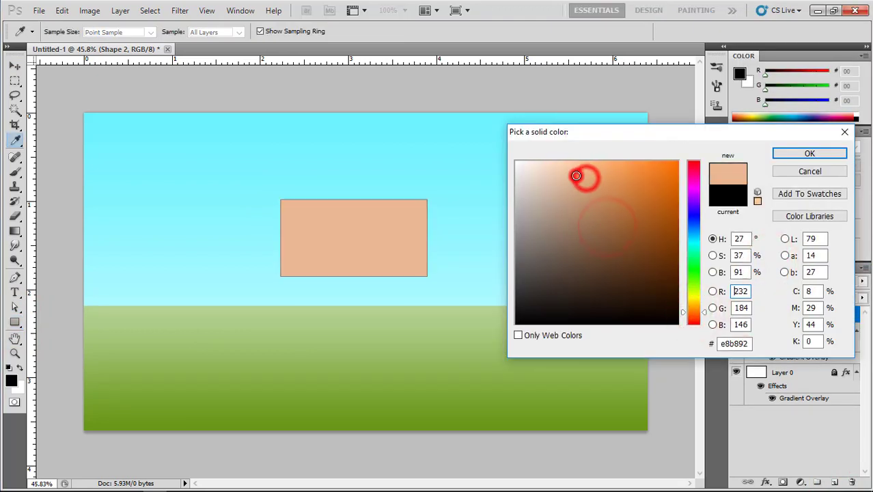
left_click(696, 307)
left_click(579, 169)
left_click(789, 151)
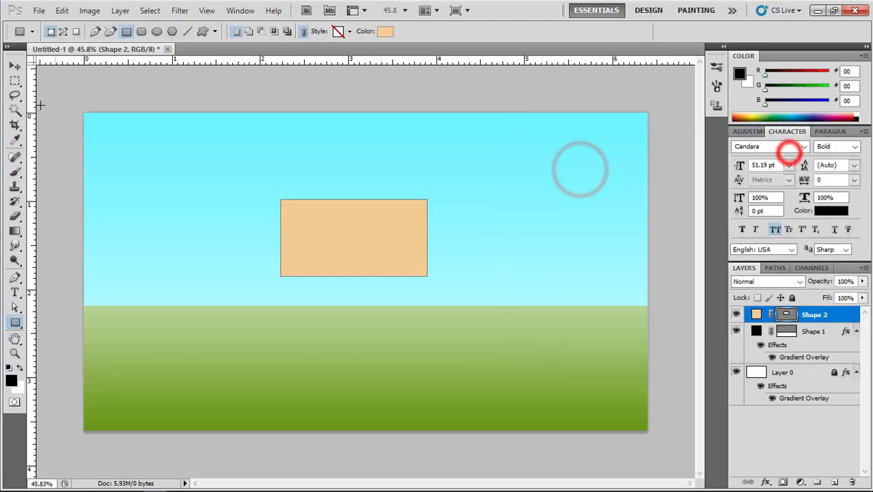
Step: Stretch the tan rectangle downward to about 131% height and move it slightly up in the sky
left_click(14, 66)
scroll(358, 230, "up", 1)
left_click_drag(342, 283, 342, 321)
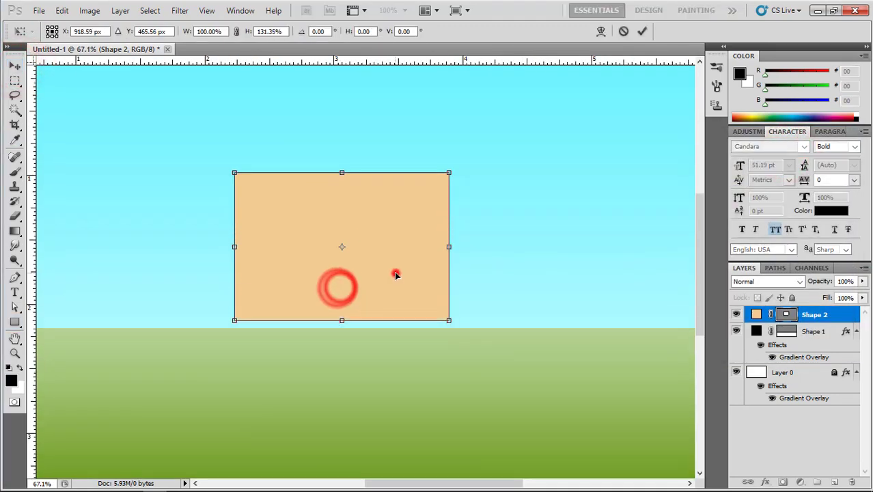
left_click_drag(396, 274, 403, 252)
left_click(456, 224)
Step: Skew the tan rectangle's lower edge leftward by about 26.7° and reduce its height to about 79%, applying the transform
right_click(403, 177)
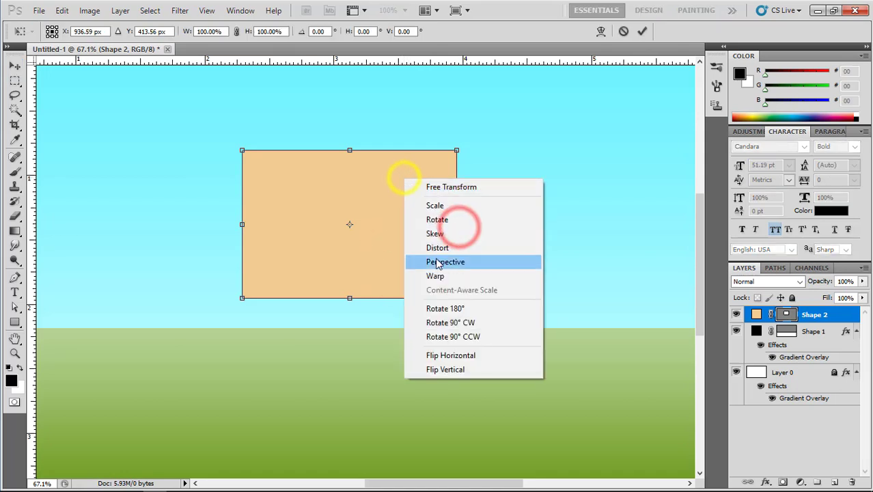
left_click(434, 233)
left_click_drag(350, 298, 286, 297)
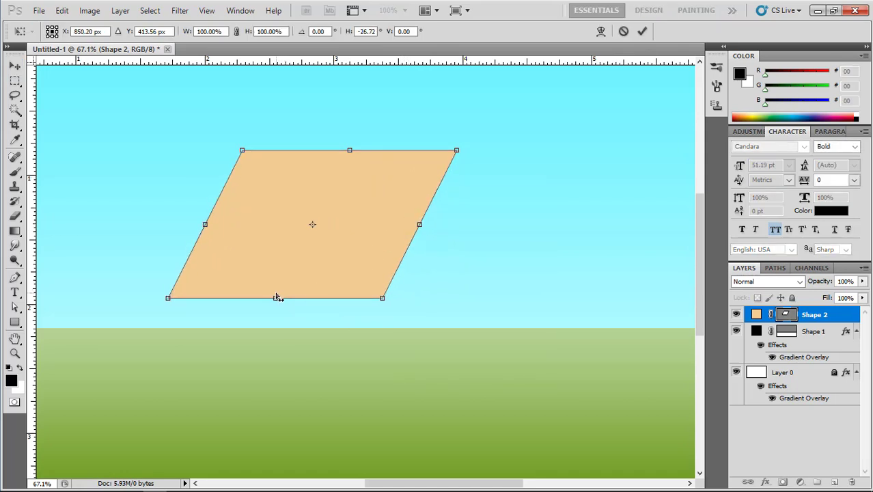
right_click(277, 298)
left_click(304, 304)
left_click_drag(276, 298, 285, 273)
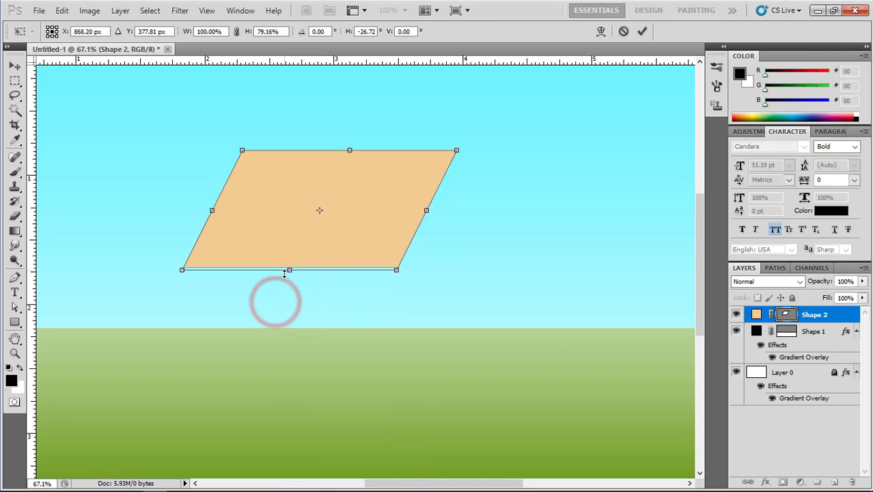
double_click(341, 229)
Step: Duplicate the tan parallelogram, flip the copy horizontally and place it beside the original so their upper corners meet
left_click_drag(372, 176, 480, 200)
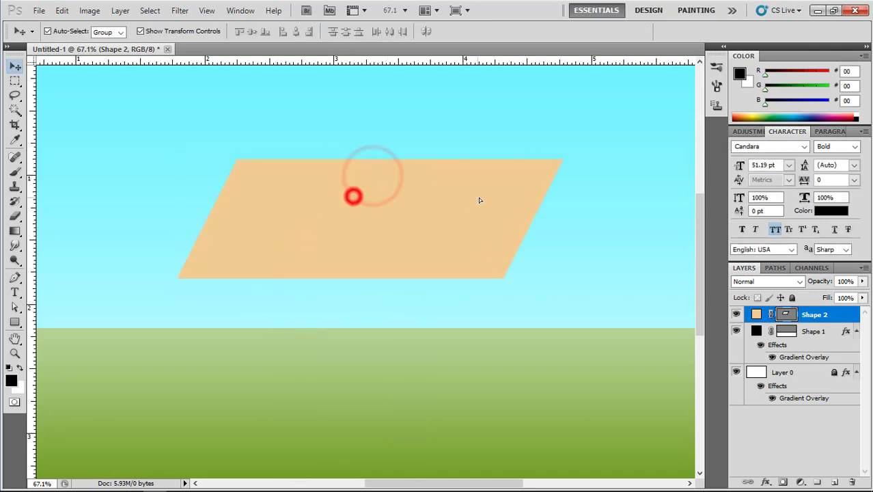
key("ctrl+j")
key("ctrl+t")
right_click(520, 194)
left_click(548, 370)
left_click_drag(437, 182, 659, 315)
double_click(568, 180)
key("ctrl+0")
Step: Narrow the flipped copy to a slim slanted strip by shifting its right-hand anchor points left
left_click(15, 307)
right_click(15, 308)
left_click(57, 320)
left_click(585, 217)
key("shift+Left")
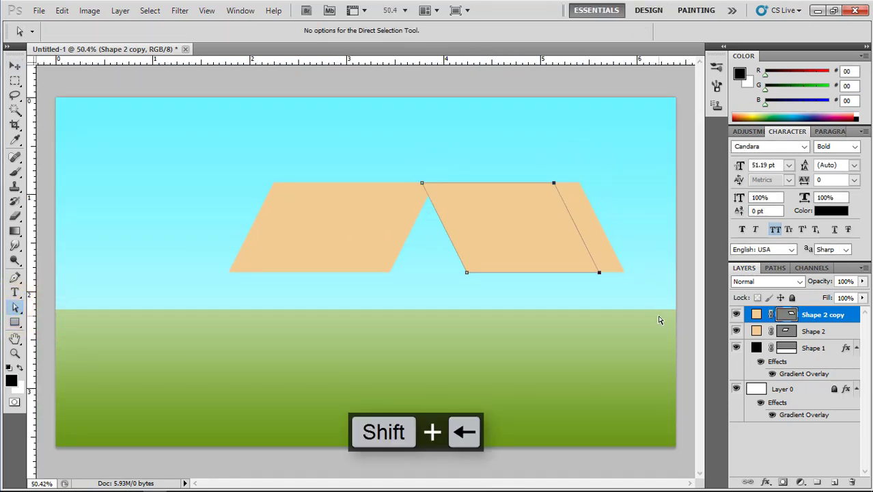
key("shift+Left")
key("shift+Left")
key("shift+Left")
key("shift+Left")
key("shift+Left")
key("shift+Left")
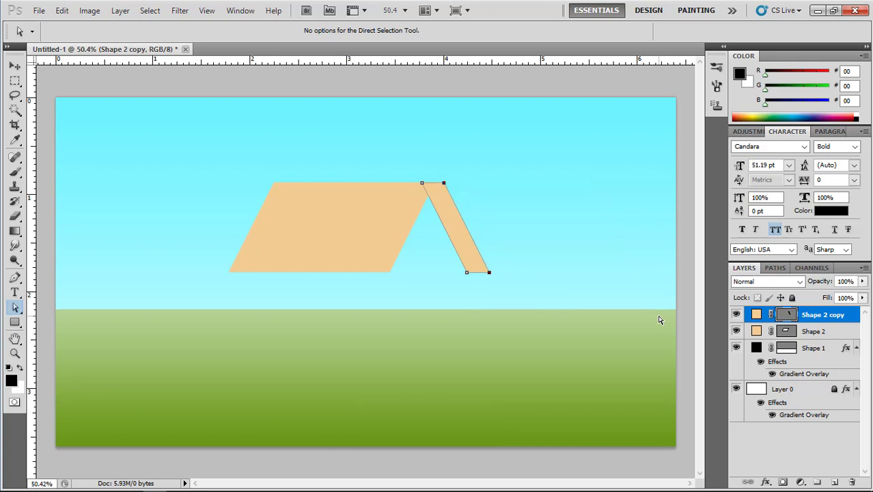
Step: Send the slanted strip behind the tan parallelogram and change its fill to a medium brown
left_click(15, 66)
scroll(457, 181, "up", 2)
left_click(436, 209)
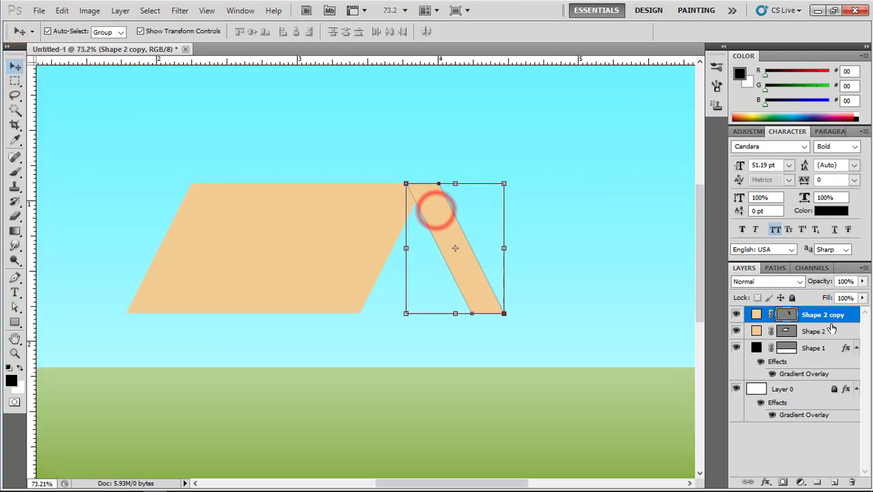
key("ctrl+bracketleft")
double_click(754, 331)
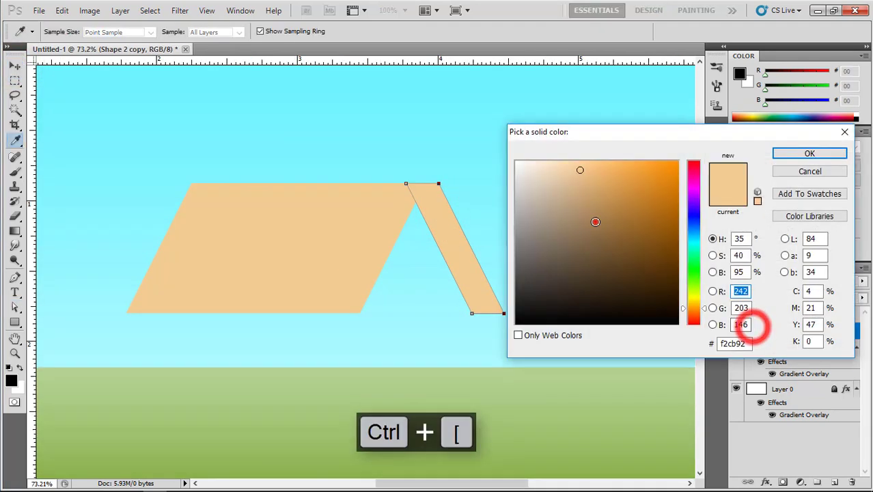
left_click(595, 220)
left_click(792, 152)
Step: Move the brown strip left so its top meets the upper right corner of the tan roof panel
left_click(80, 89)
scroll(412, 259, "up", 2)
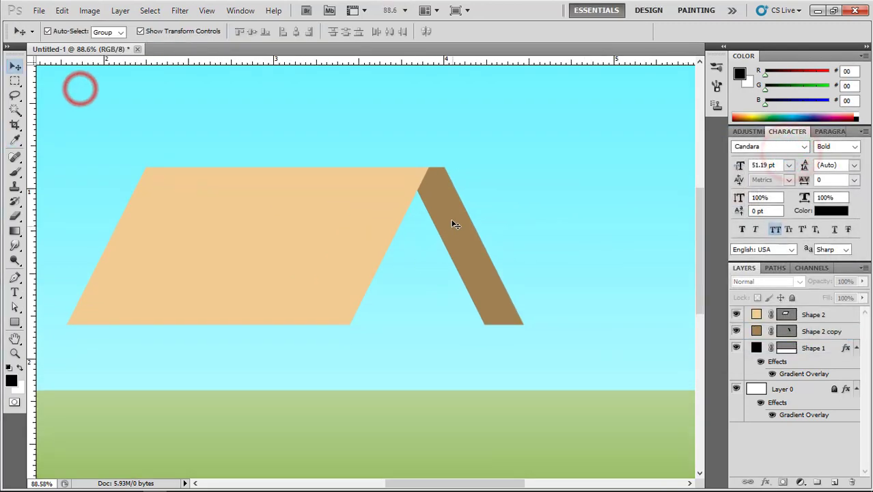
left_click_drag(453, 219, 437, 220)
left_click(568, 220)
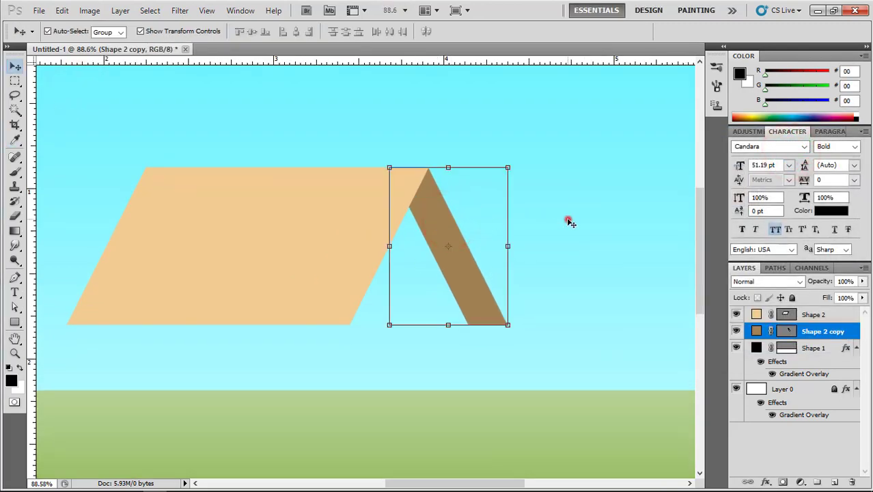
Step: Create a new layer above the tan roof panel and choose the thin diagonal 423 px tip for the Brush tool
left_click(318, 236)
scroll(164, 232, "up", 3)
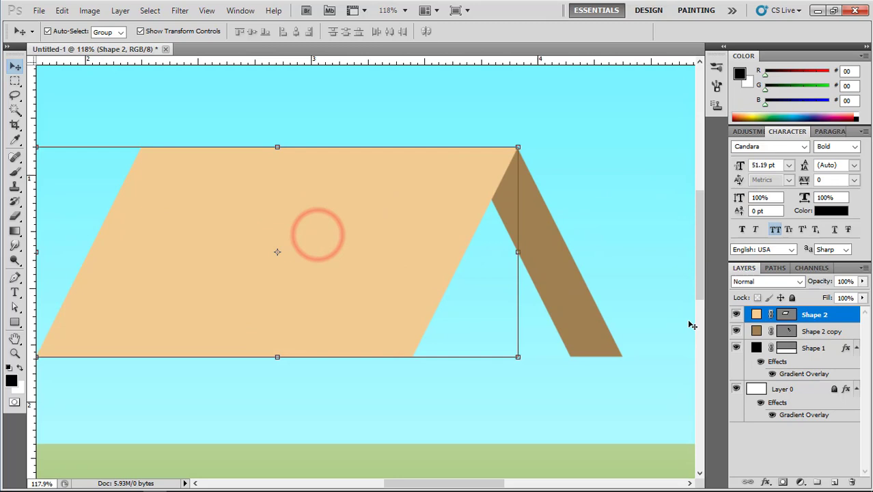
left_click(831, 481)
left_click(16, 173)
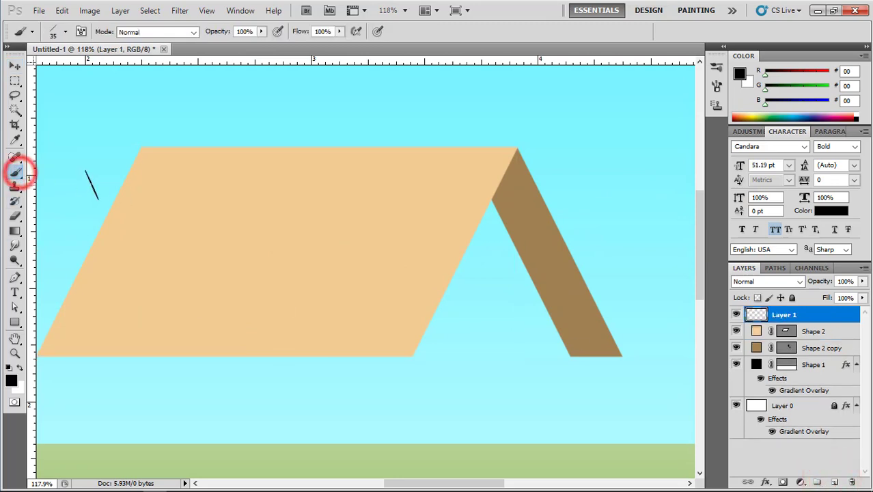
left_click(68, 32)
scroll(337, 369, "down", 5)
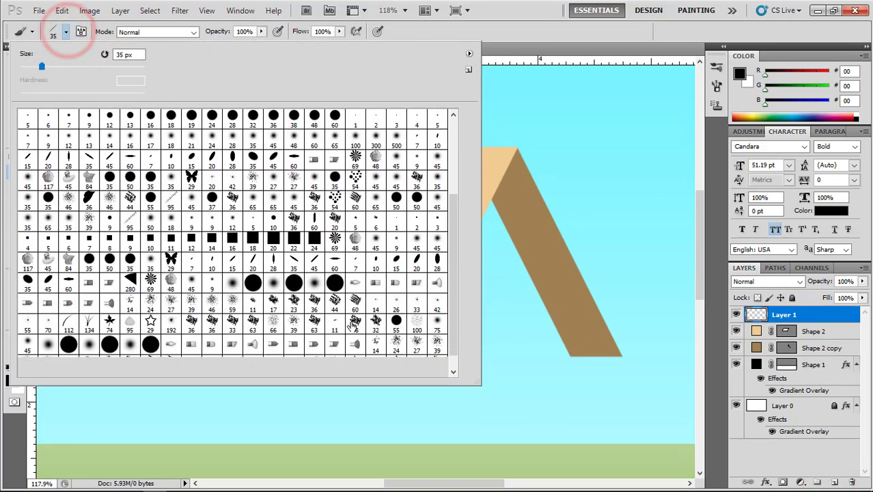
double_click(338, 366)
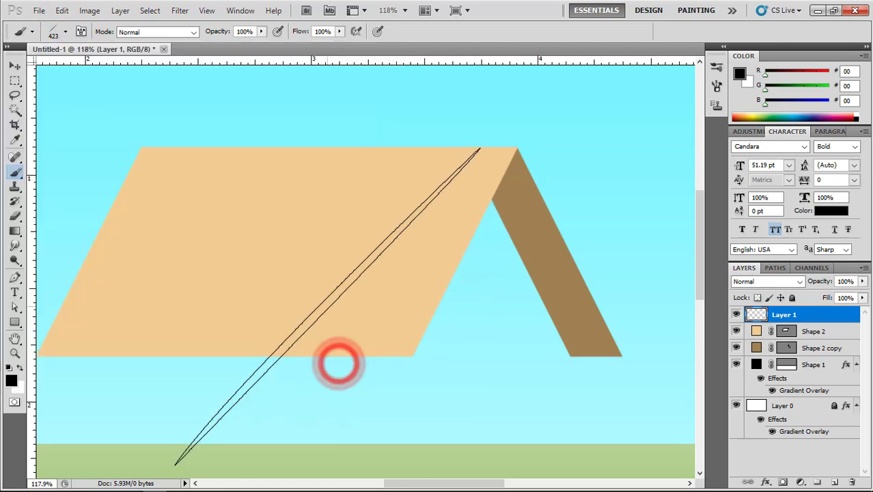
Step: Reduce the diagonal brush tip's size to 100 px
key("bracketleft")
key("bracketleft")
key("bracketleft")
key("bracketleft")
key("bracketleft")
key("bracketleft")
key("bracketleft")
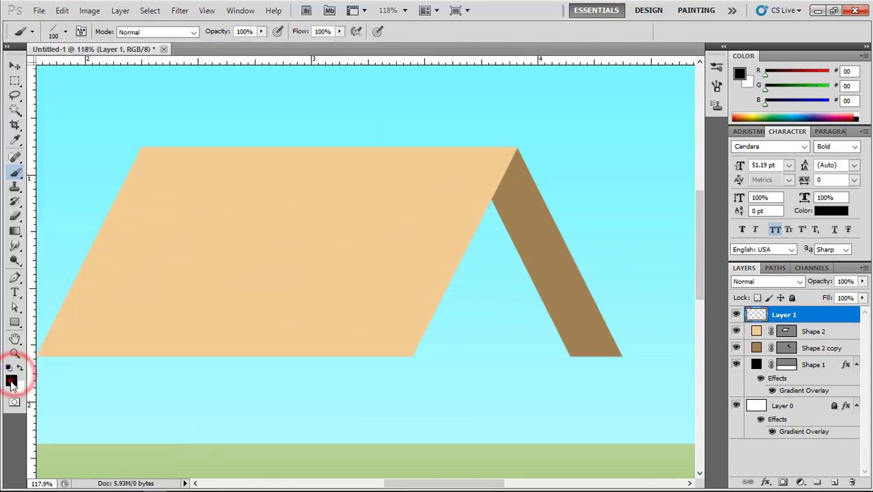
Step: Set the foreground colour to light tan ffdfb1 and the background colour to a golden brown
left_click(11, 382)
left_click(187, 207)
left_click(567, 164)
left_click(786, 151)
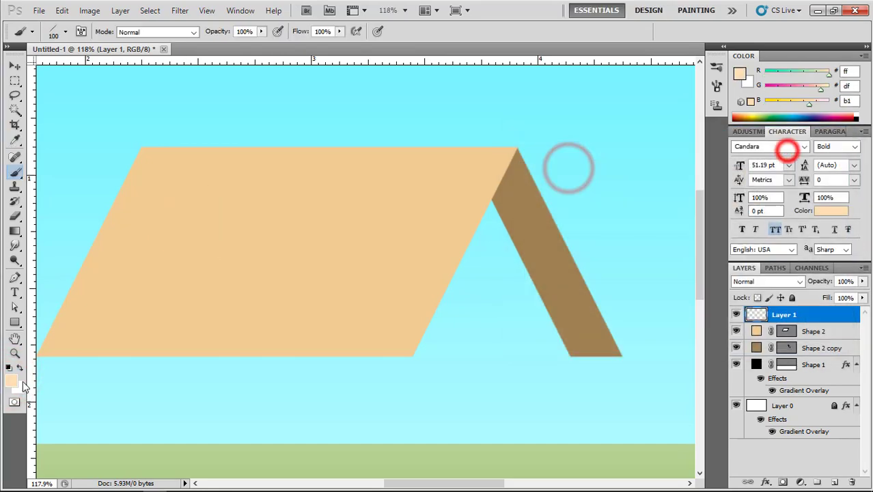
left_click(20, 387)
left_click(629, 189)
left_click(835, 151)
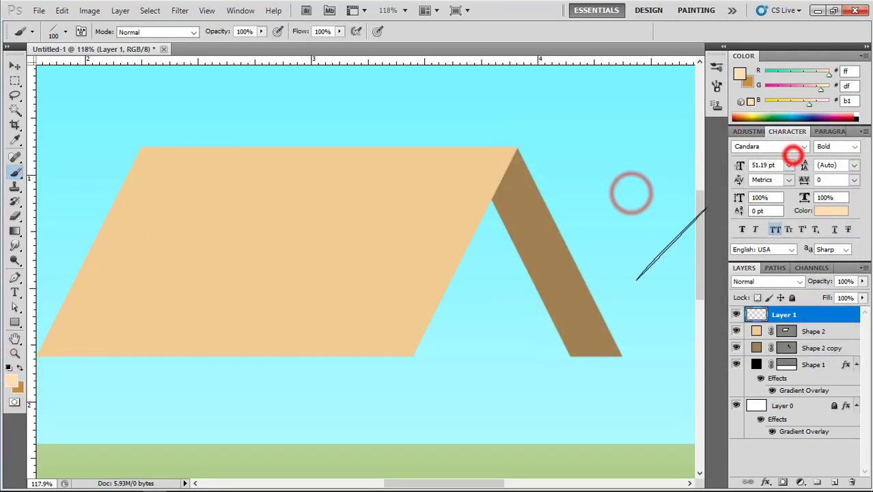
Step: Set the diagonal brush tip's angle to 20° and paint light straw strokes along the sloping left edge of the tan roof panel
left_click(257, 8)
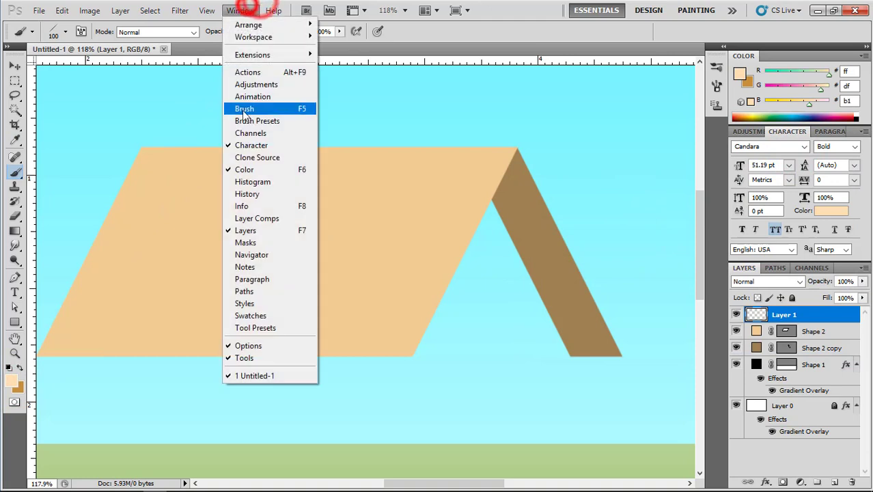
left_click(244, 107)
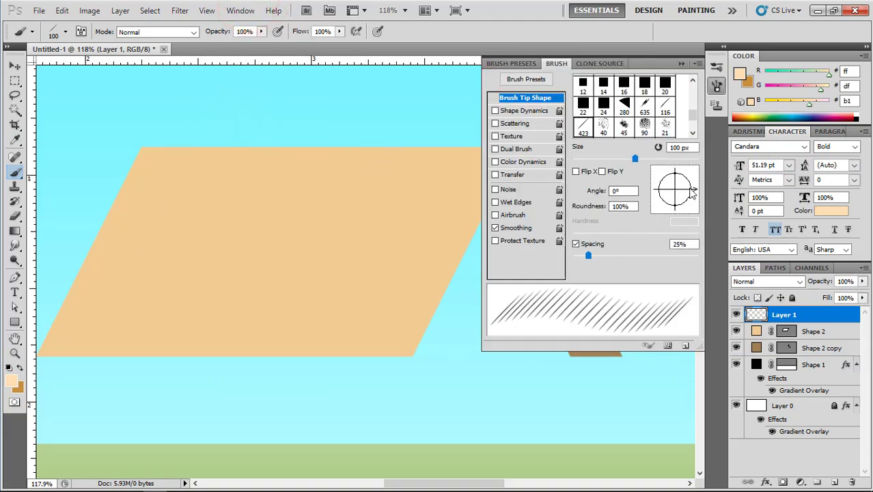
left_click_drag(691, 193, 695, 183)
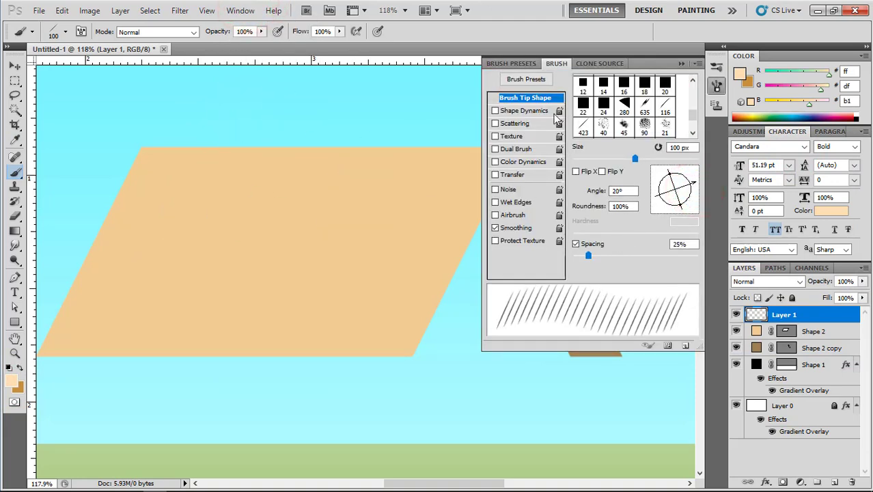
double_click(557, 65)
mouse_move(148, 187)
left_mouse_down()
mouse_move(123, 220)
mouse_move(127, 250)
mouse_move(96, 287)
left_mouse_up()
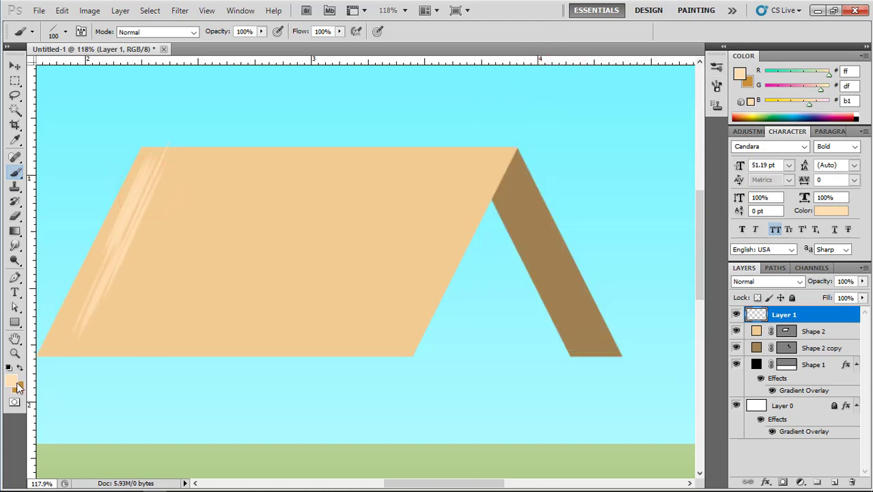
Step: Set the background colour to a darker golden brown
left_click(18, 388)
left_click(637, 206)
left_click(780, 151)
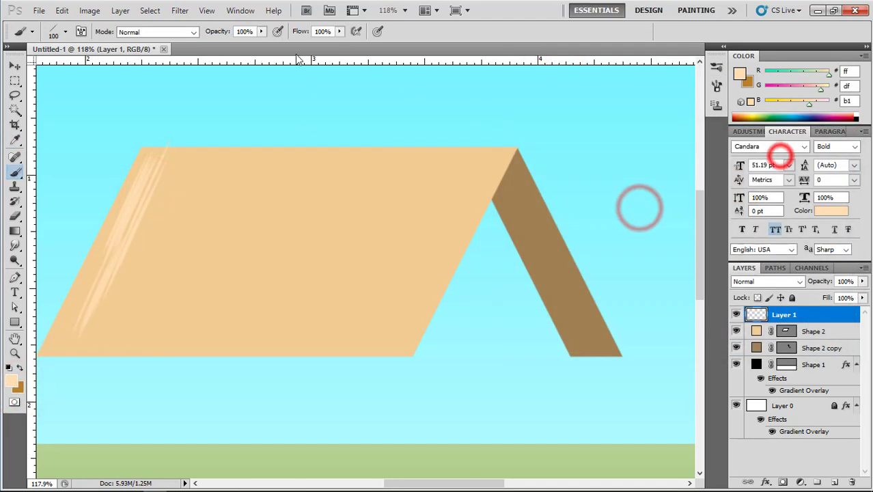
Step: Turn on Color Dynamics for the brush, try mixed-colour strokes near the roof panel's left edge and undo them
left_click(242, 10)
left_click(253, 108)
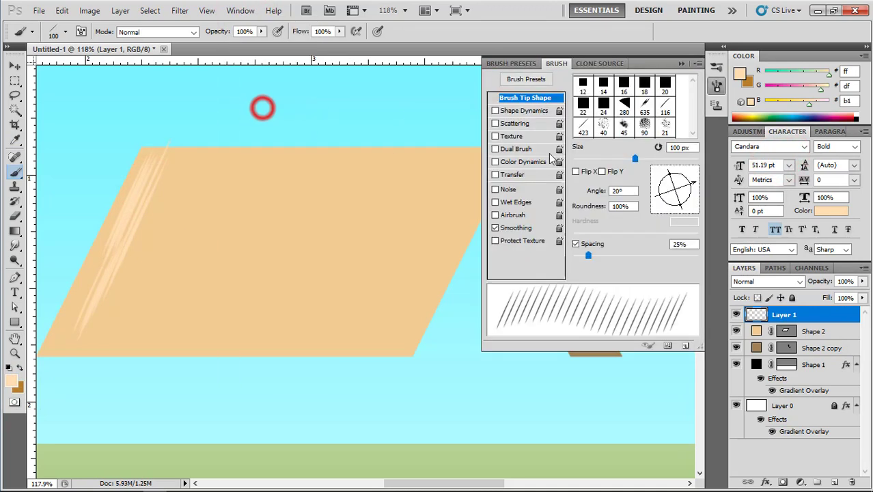
left_click(517, 164)
left_click(552, 65)
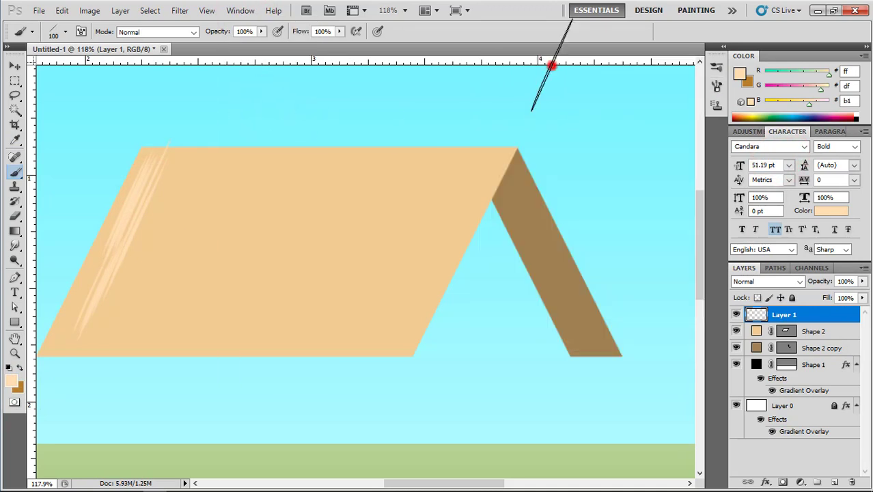
mouse_move(158, 205)
left_mouse_down()
mouse_move(126, 229)
mouse_move(139, 212)
mouse_move(145, 228)
mouse_move(119, 300)
mouse_move(86, 317)
left_mouse_up()
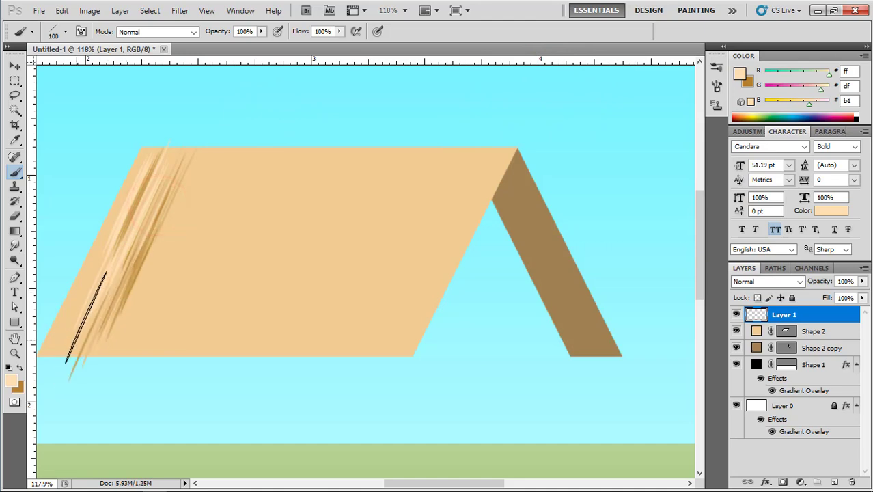
key("ctrl+alt+z")
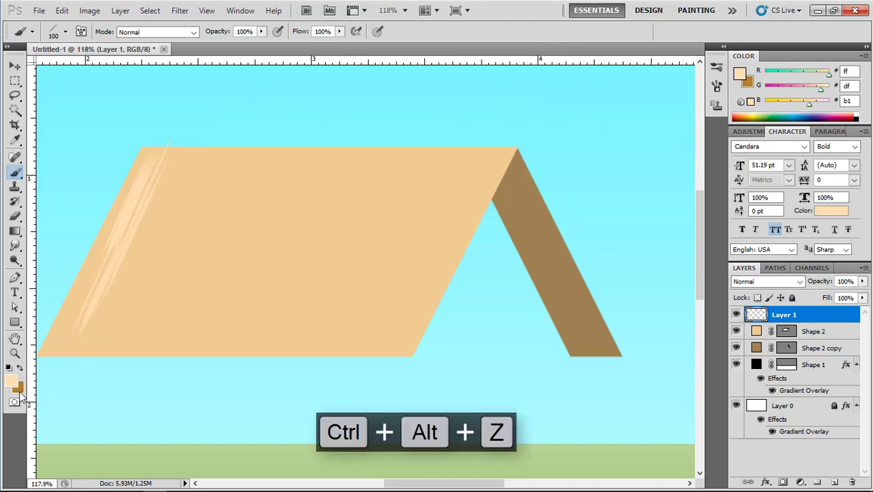
Step: Set the background colour to a lighter golden brown and paint mixed straw strokes over the left part of the roof panel
left_click(18, 389)
left_click(614, 184)
left_click(797, 149)
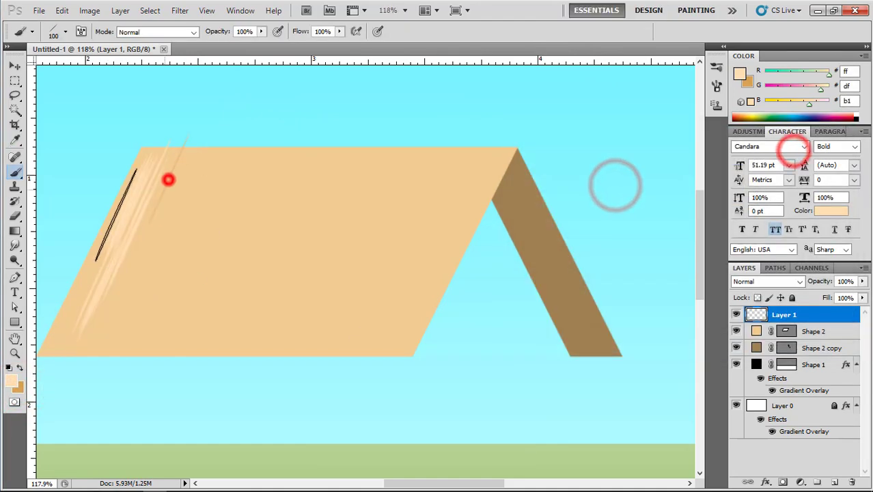
mouse_move(116, 215)
left_mouse_down()
mouse_move(191, 184)
mouse_move(140, 240)
mouse_move(179, 226)
left_mouse_up()
mouse_move(167, 280)
left_mouse_down()
mouse_move(144, 198)
mouse_move(102, 276)
left_mouse_up()
Step: Turn on Scattering for the brush with 26% scatter on both axes and a count of 2
left_click(241, 11)
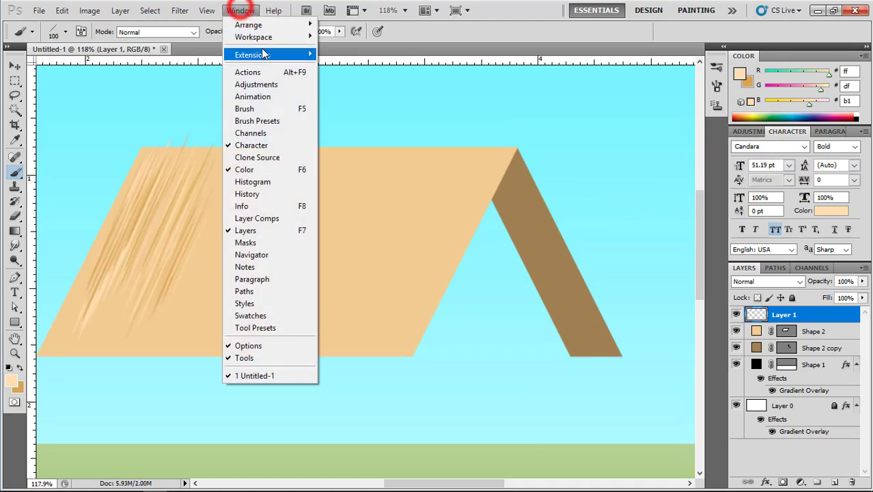
left_click(254, 107)
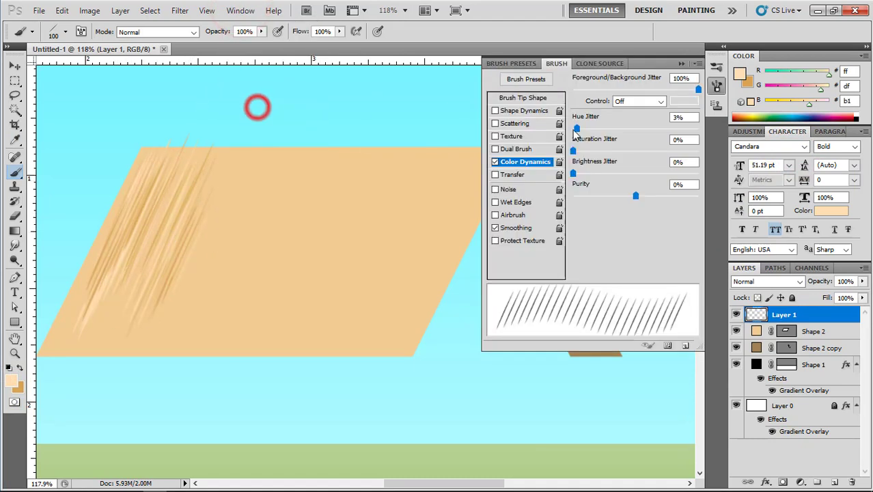
left_click(515, 123)
left_click_drag(575, 129, 585, 129)
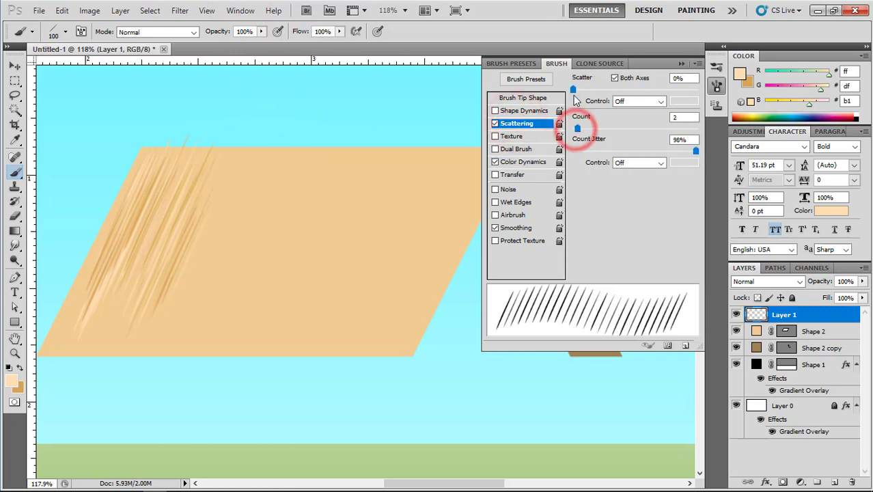
left_click_drag(573, 90, 576, 89)
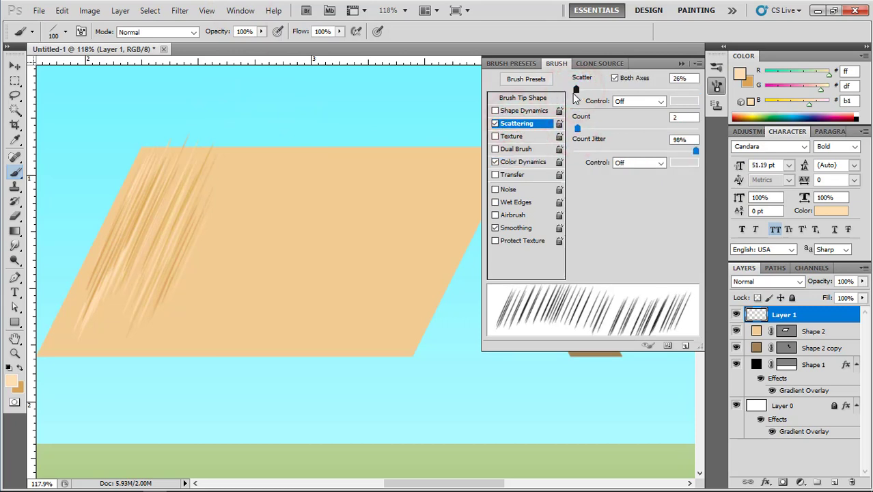
Step: Turn on Shape Dynamics for the brush and set the angle jitter to 4%
left_click(515, 111)
left_click_drag(578, 170, 578, 175)
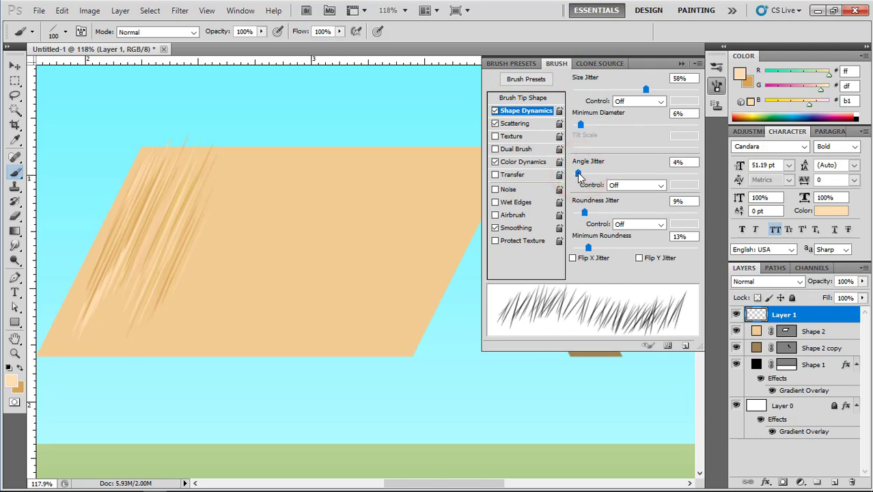
left_click(557, 63)
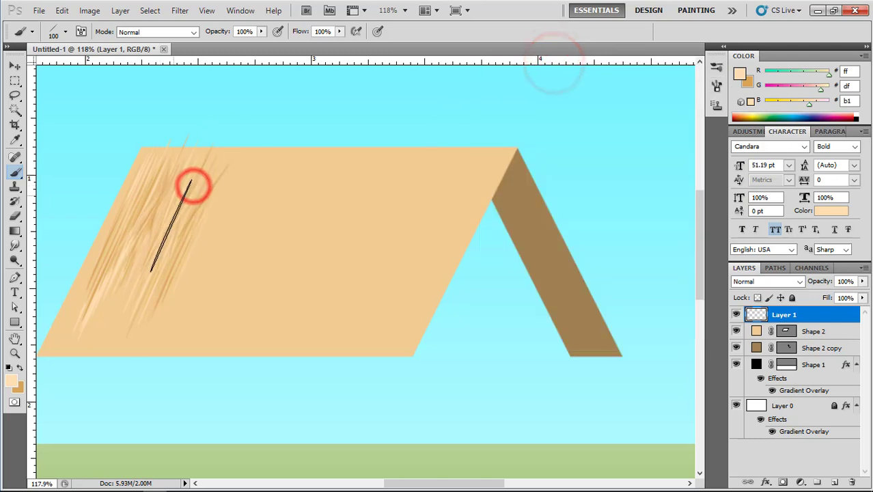
Step: Try painting scattered straw strokes over the left third of the roof panel
left_click_drag(149, 265, 112, 304)
left_click_drag(156, 207, 108, 276)
mouse_move(151, 194)
left_mouse_down()
mouse_move(198, 208)
mouse_move(216, 244)
left_mouse_up()
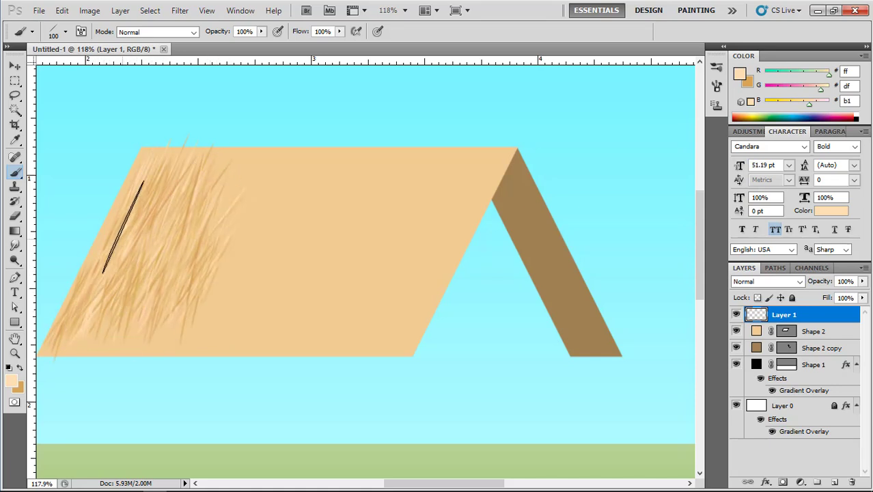
scroll(294, 248, "down", 2, "alt")
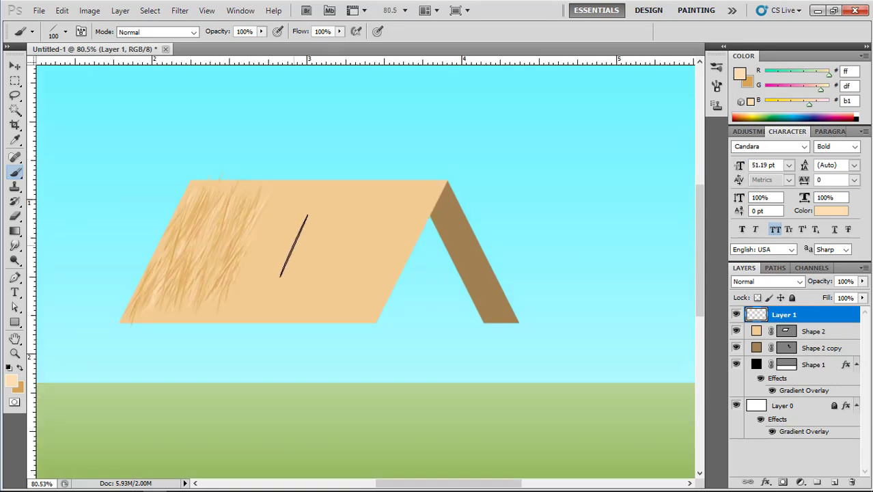
key("ctrl+alt+z")
Step: Reduce the brush's angle jitter to 1%
left_click(241, 11)
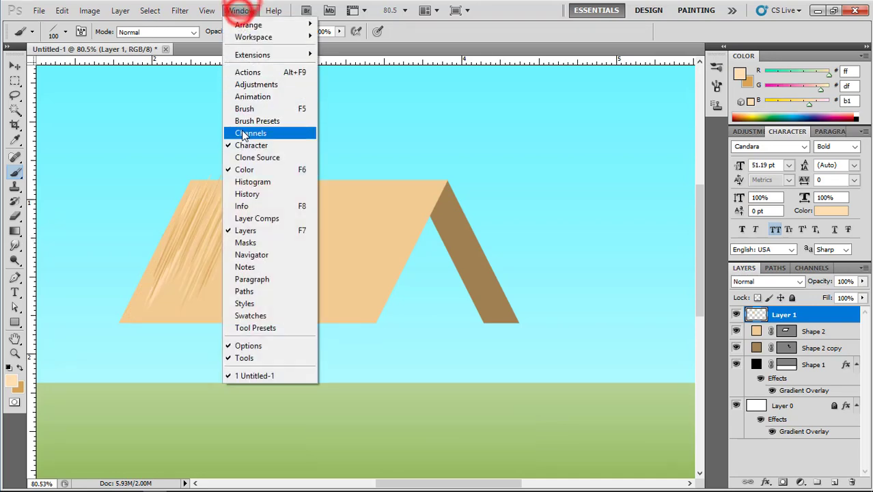
left_click(283, 109)
left_click(580, 125)
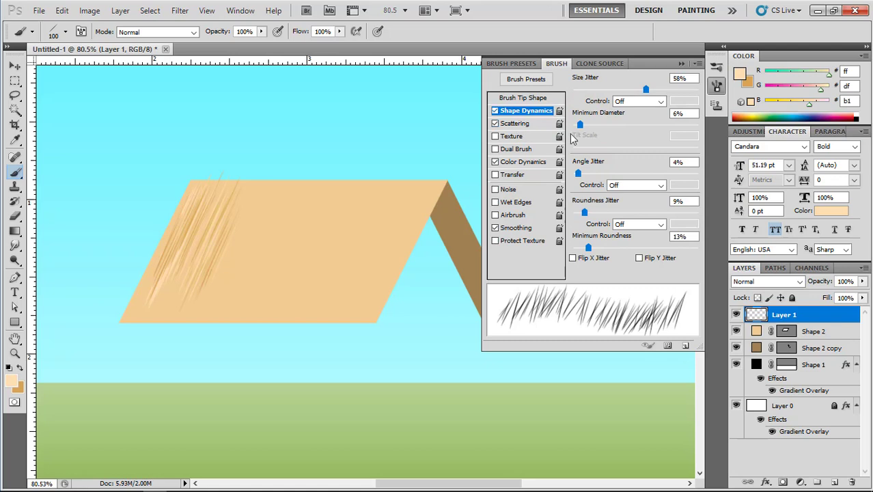
left_click_drag(580, 173, 574, 176)
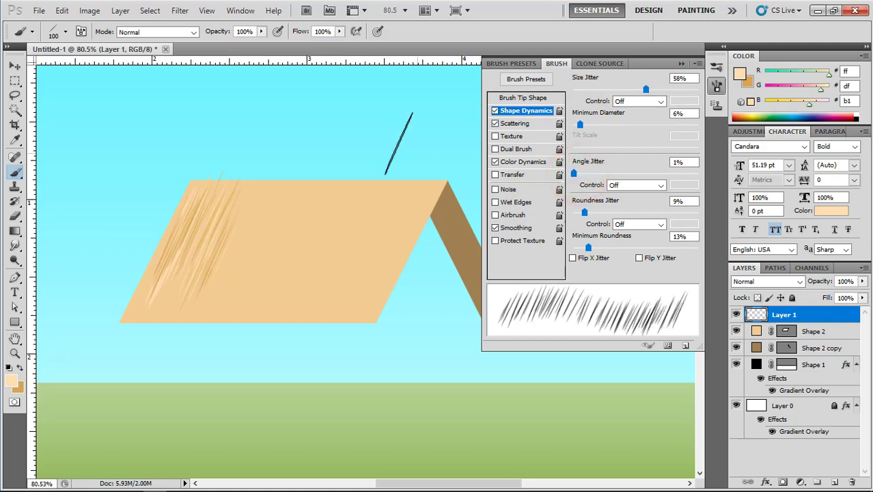
left_click(557, 65)
Step: Cover the whole roof panel with straw strokes, reducing the brush to 45 px for ragged thatch along the edges
left_click(232, 236)
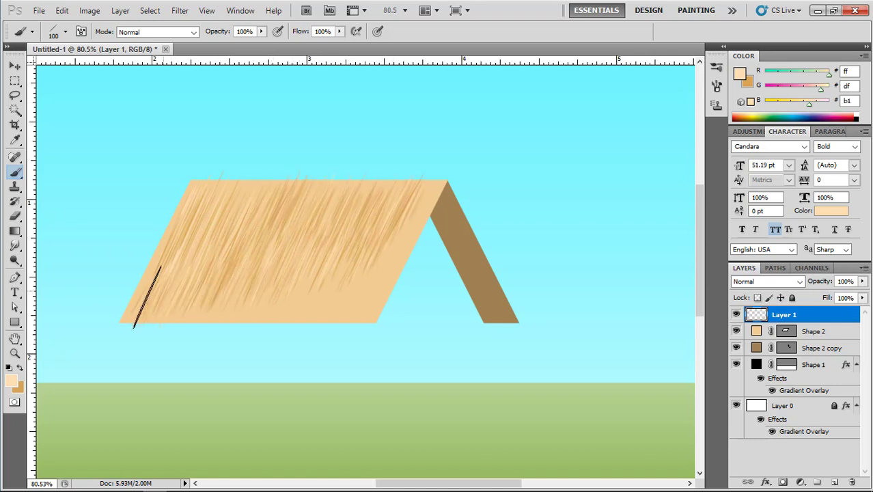
mouse_move(342, 295)
left_mouse_down()
mouse_move(383, 291)
mouse_move(383, 273)
left_mouse_up()
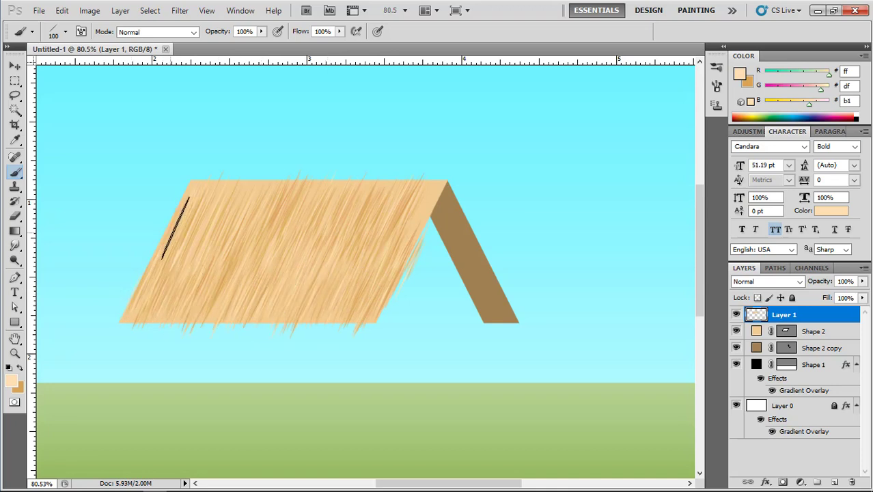
key("bracketleft")
key("bracketleft")
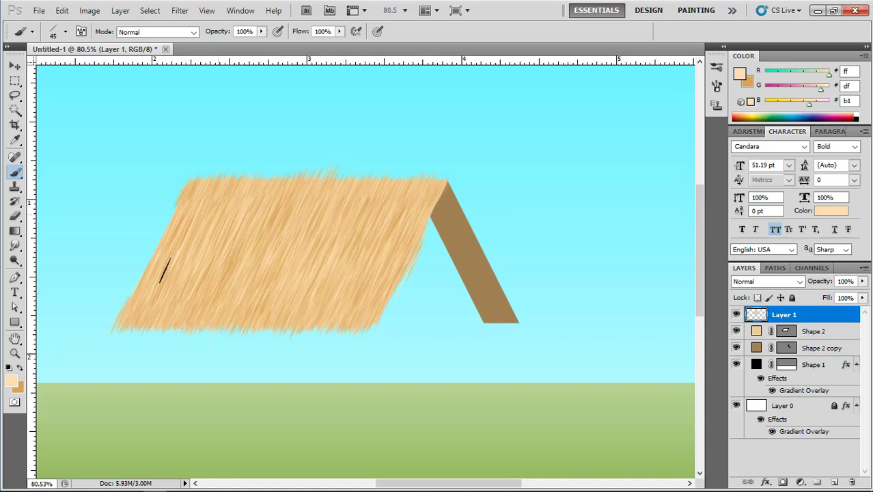
Step: Select the area just above the roof ridge with a rectangular marquee, delete the straw sticking out there and deselect
scroll(315, 250, "down", 2)
key("m")
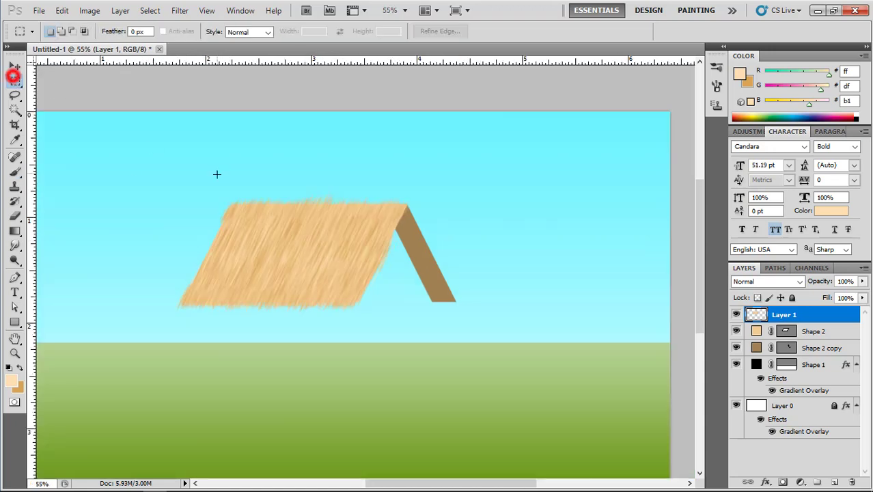
left_click_drag(179, 177, 472, 202)
key("Delete")
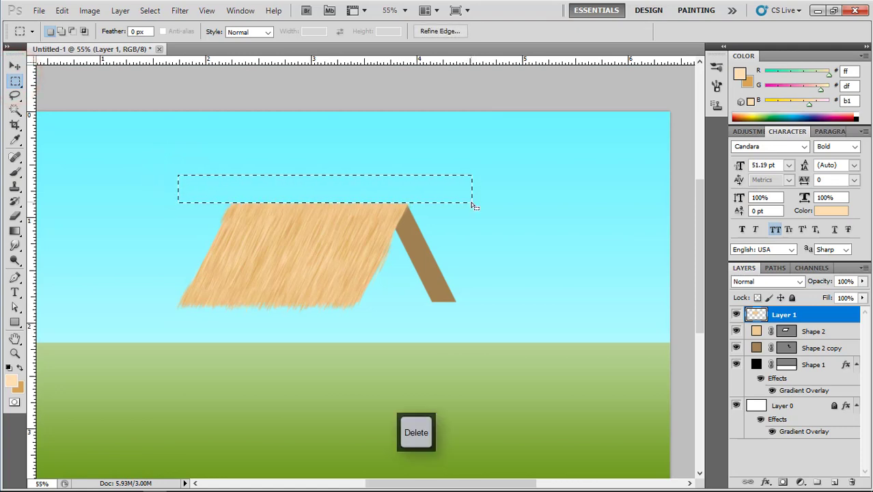
left_click(180, 197)
Step: Erase the stray straw along the thatched panel's right edge below the ridge with the 50 px Eraser
scroll(384, 296, "up", 3)
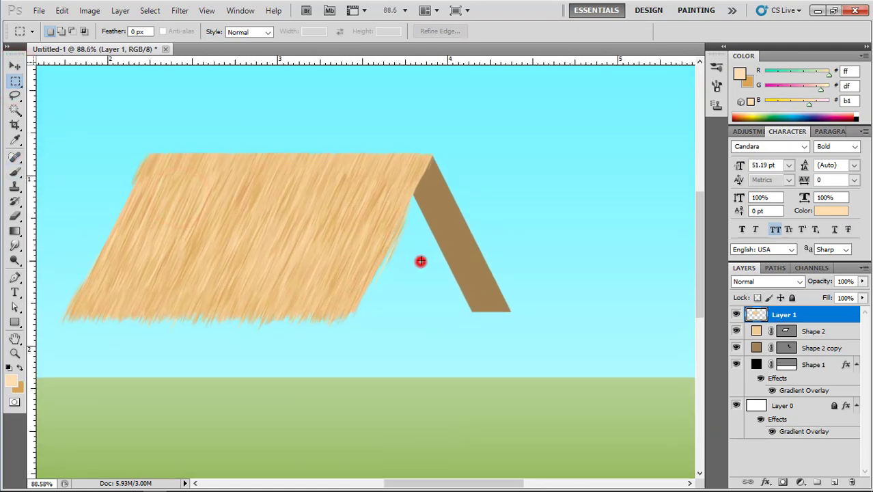
key("b")
left_click(424, 228)
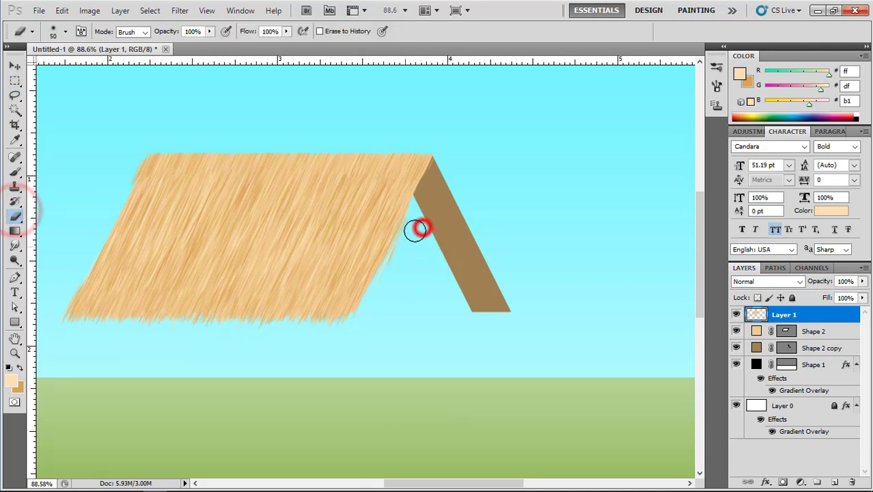
left_click(15, 66)
left_click(377, 196)
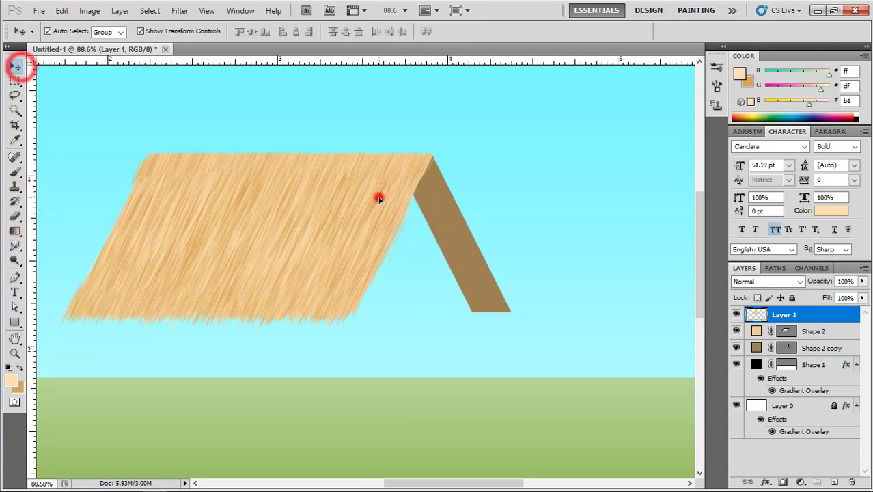
Step: Outline a diagonal strip along the thatch's right edge with the Pen tool, convert it to a selection and copy it to a new layer
key("m")
left_click(15, 278)
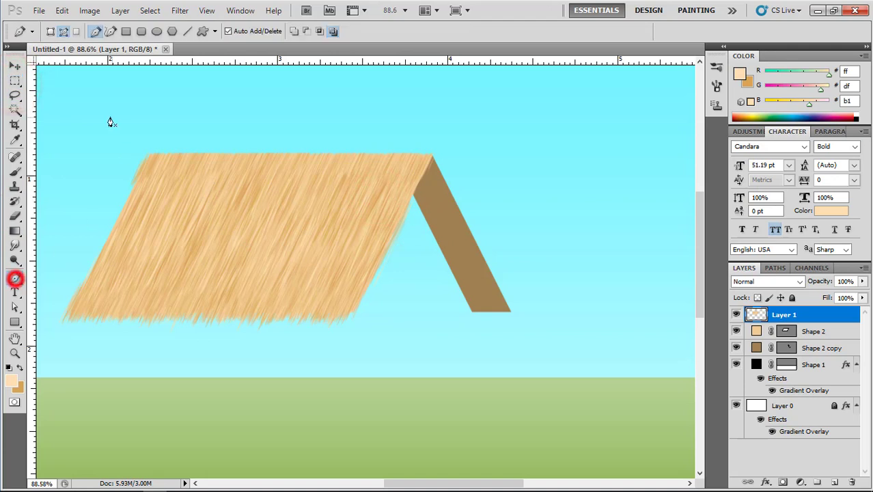
left_click(403, 149)
left_click(298, 332)
left_click(399, 339)
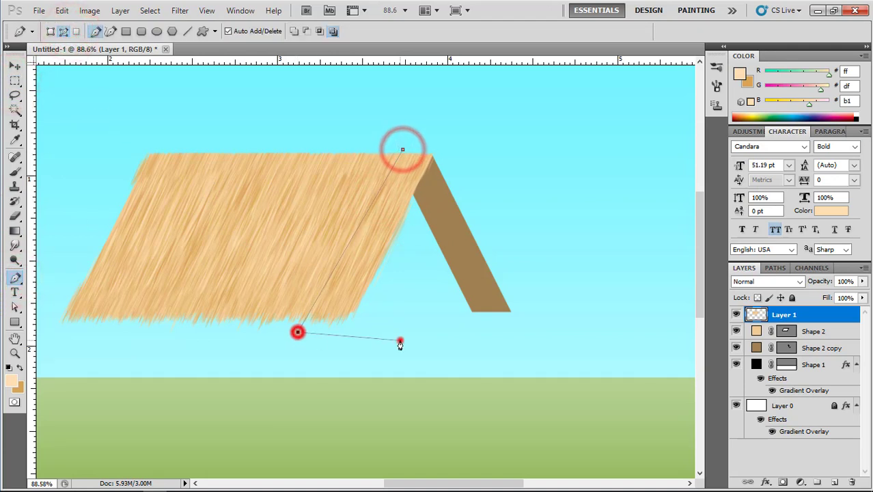
left_click(453, 194)
left_click(451, 158)
left_click(403, 149)
key("ctrl+Return")
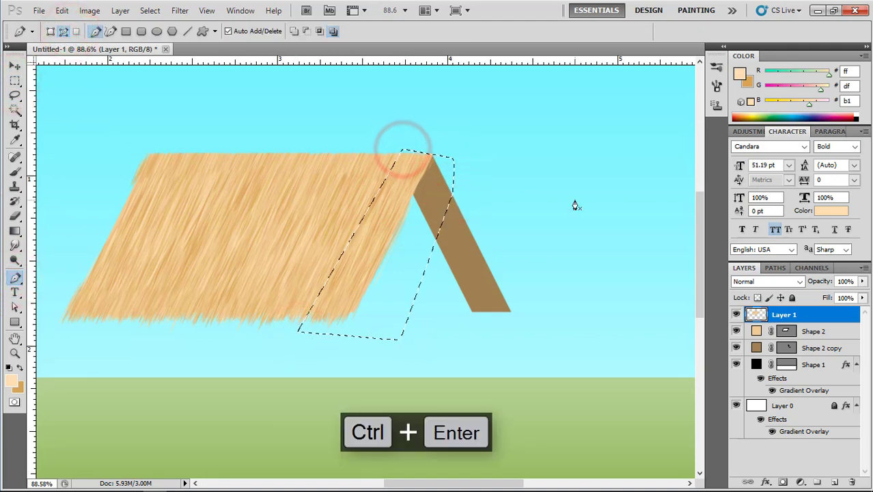
key("ctrl+j")
Step: Flip the copied thatch strip horizontally, position it over the brown roof strip and move its layer below the main thatch layer
left_click(15, 65)
left_click_drag(390, 214, 443, 227)
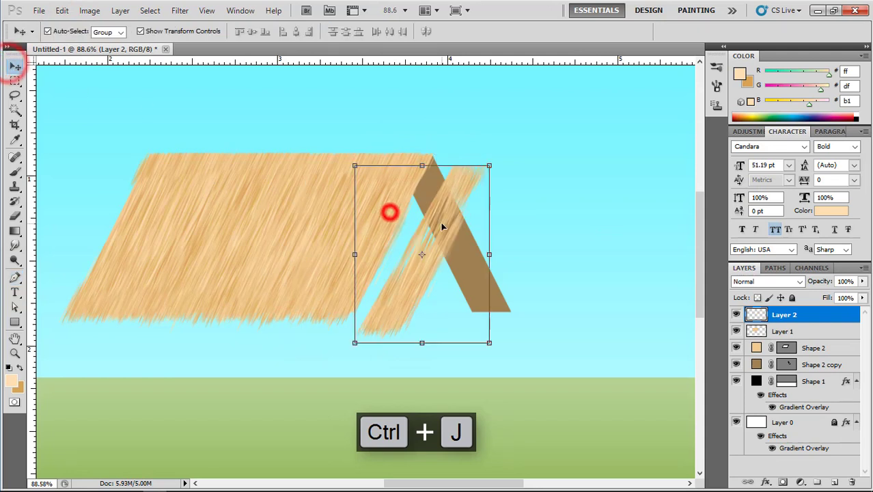
left_click(490, 247)
right_click(429, 219)
left_click(459, 398)
left_click_drag(438, 263, 470, 244)
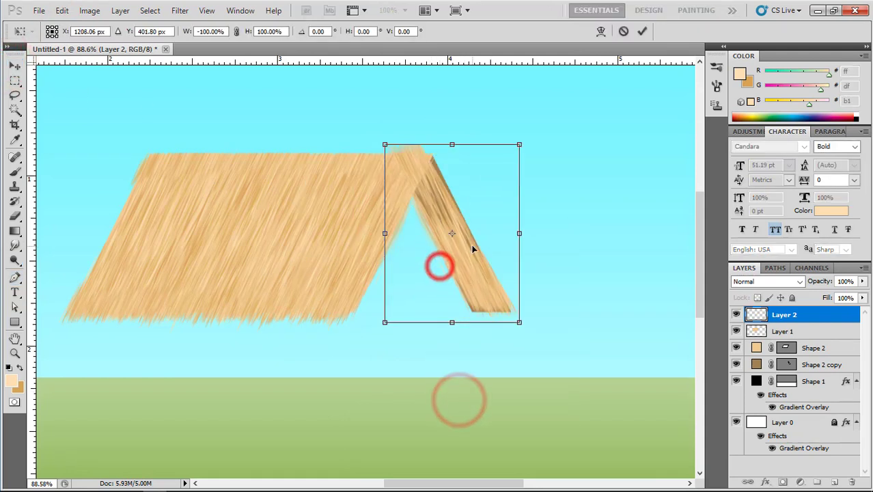
double_click(473, 247)
key("ctrl+bracketleft")
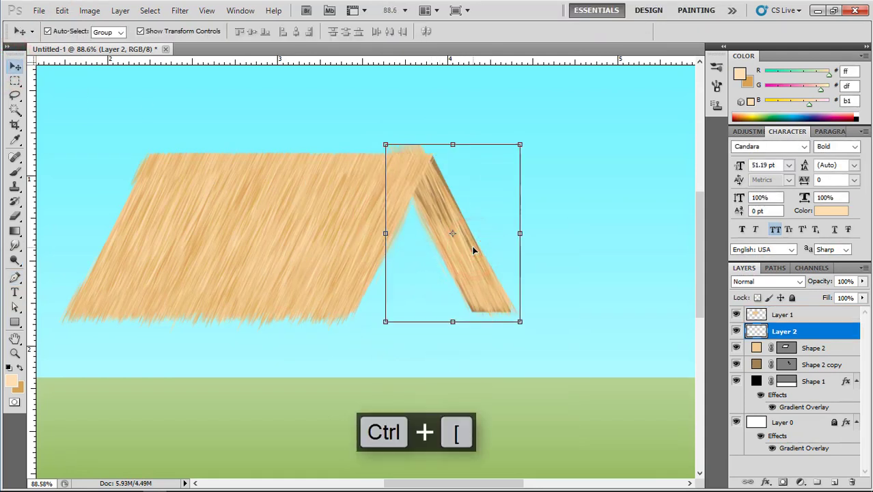
Step: Move the flipped thatch strip over the brown right roof strip and fine-tune its width and height to cover it
left_click_drag(473, 252, 481, 260)
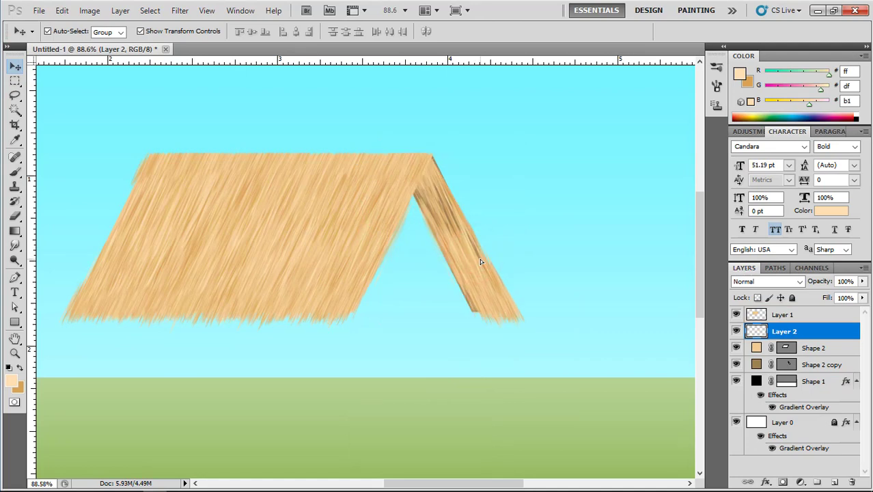
left_click_drag(528, 331, 524, 324)
double_click(483, 296)
left_click(589, 292)
scroll(512, 287, "up", 4)
left_click(469, 282)
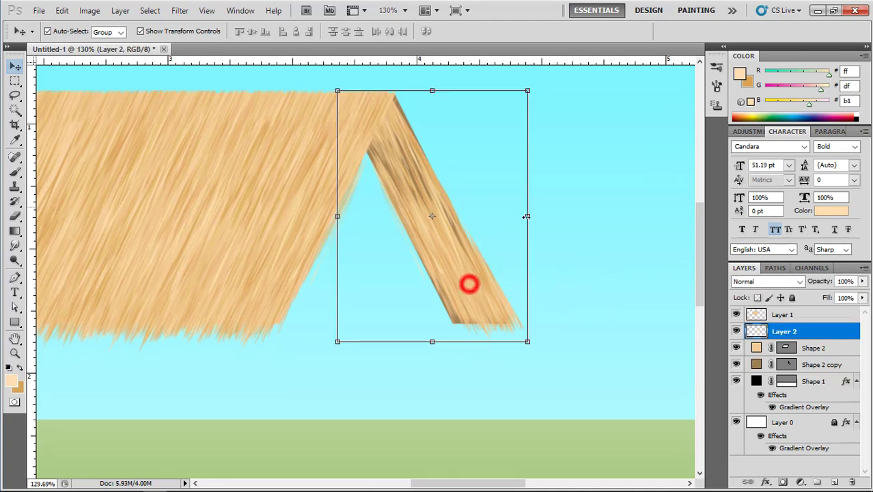
left_click(529, 218)
left_click_drag(573, 216, 575, 220)
double_click(450, 240)
left_click(483, 293)
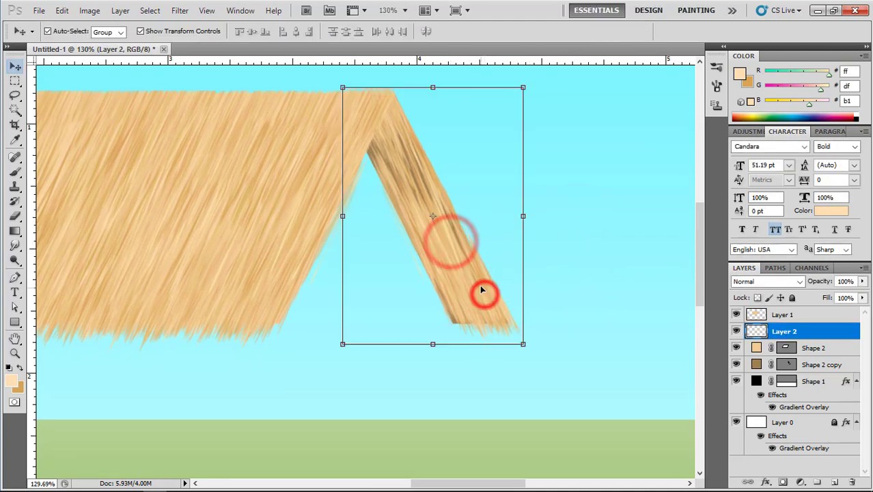
Step: Darken the right thatch strip with Levels, setting the midtone input to 0.59 and the white output level to 153
key("ctrl+l")
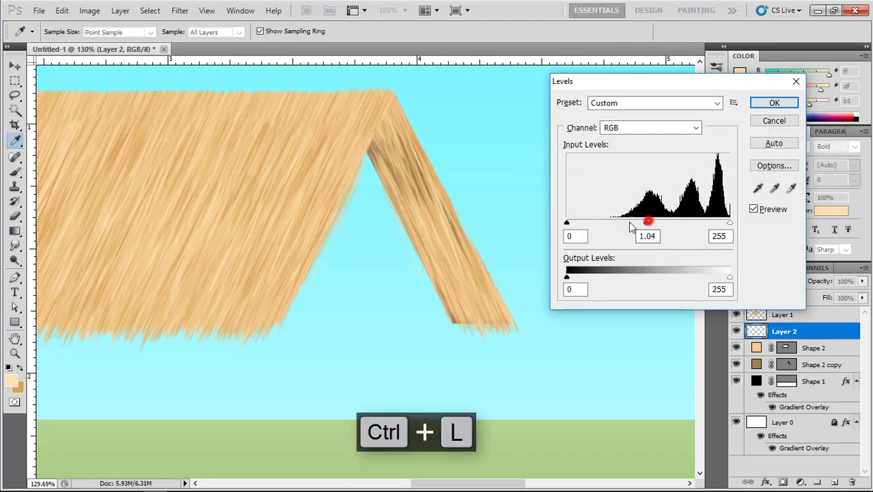
left_click_drag(630, 227, 730, 225)
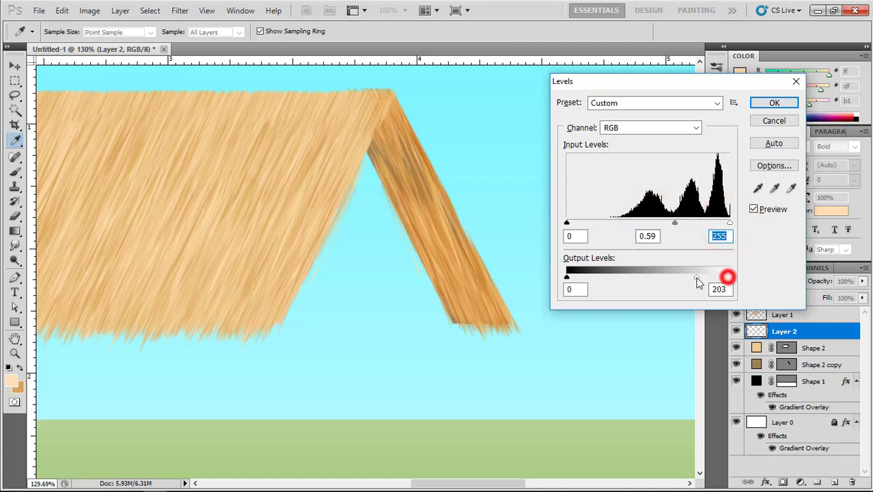
left_click_drag(698, 282, 668, 285)
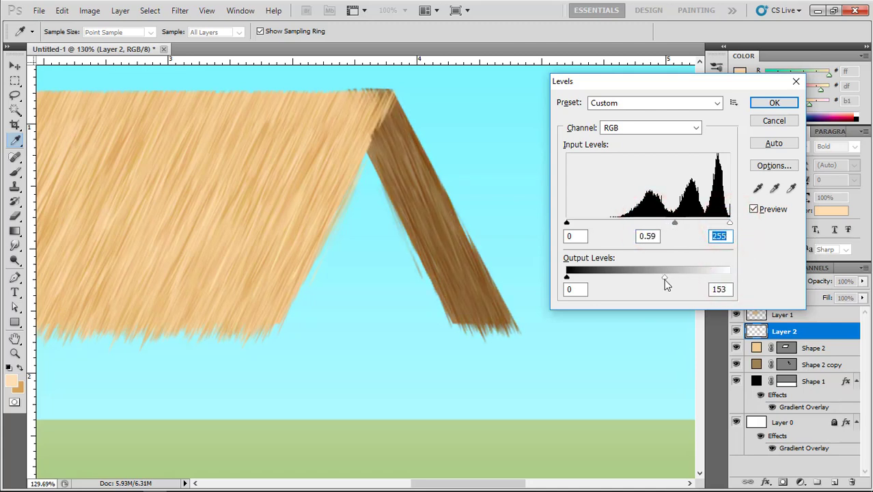
left_click(761, 104)
Step: Select the area above the ridge with a rectangular marquee, delete the dark straw sticking out there and deselect
left_click(16, 80)
key("ctrl+0")
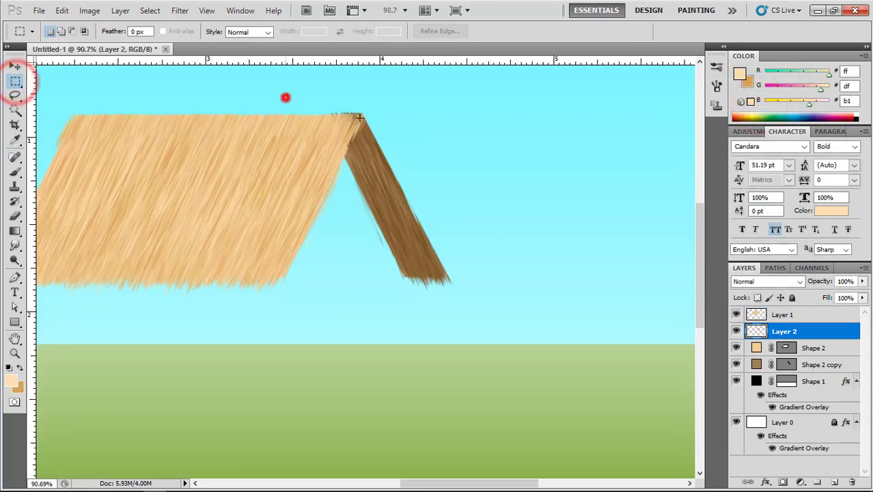
left_click_drag(285, 94, 416, 114)
key("Delete")
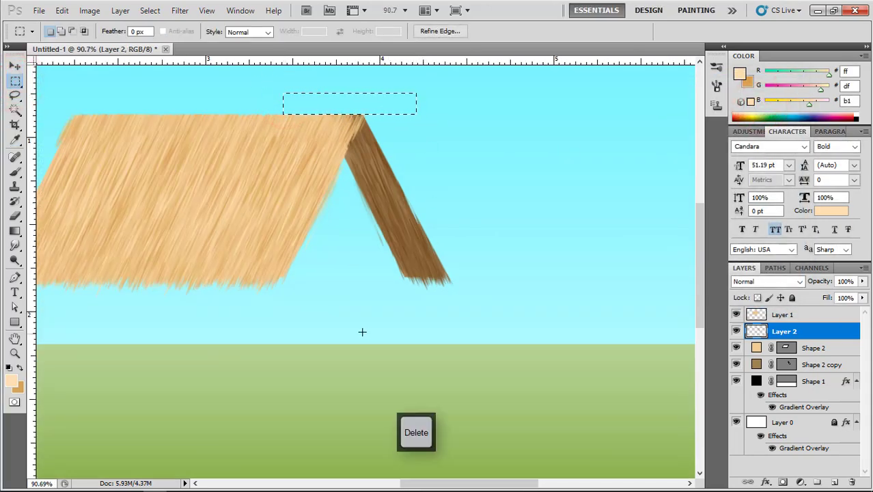
scroll(294, 236, "down", 4)
left_click(16, 66)
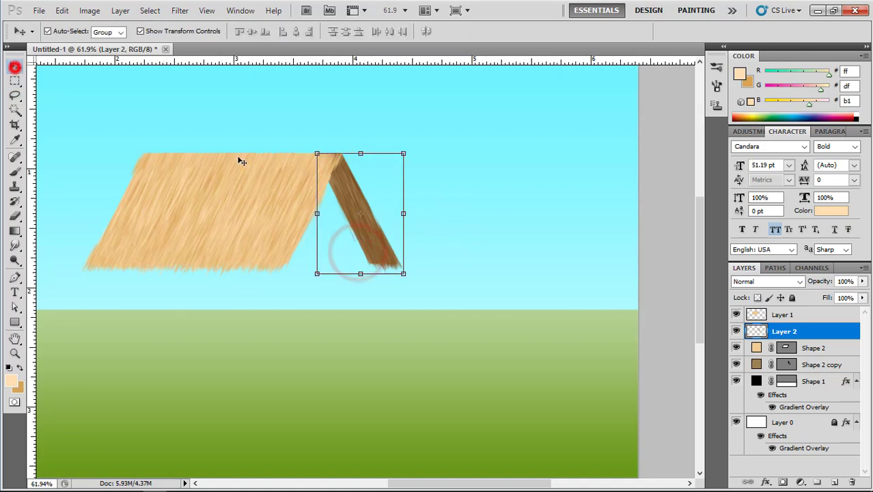
left_click(528, 185)
right_click(17, 321)
left_click(49, 321)
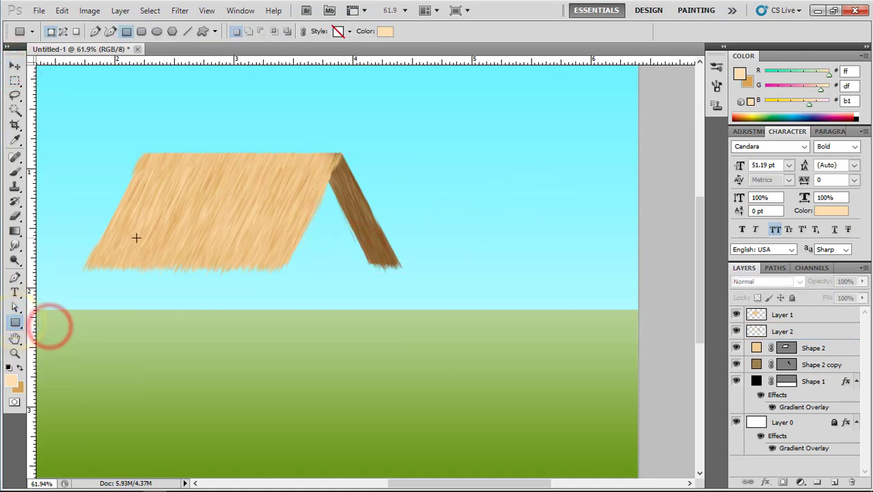
scroll(202, 139, "up", 7)
left_click_drag(172, 246, 282, 238)
left_click(19, 278)
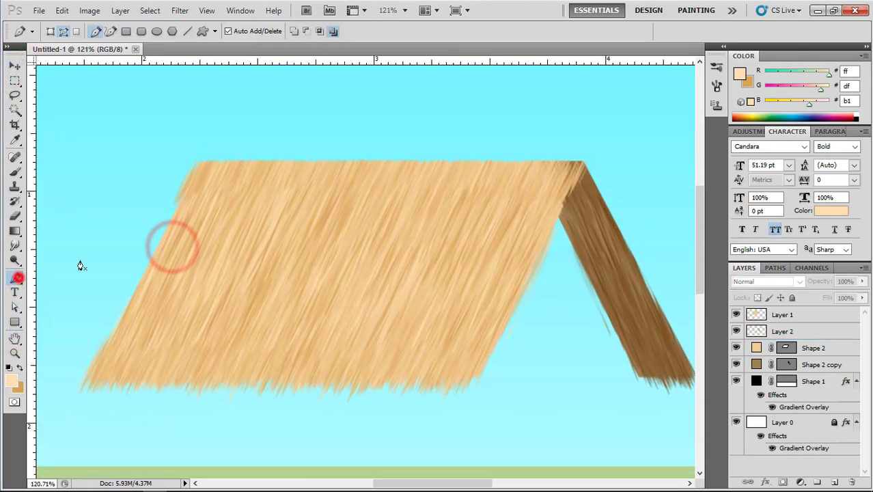
left_click(556, 219)
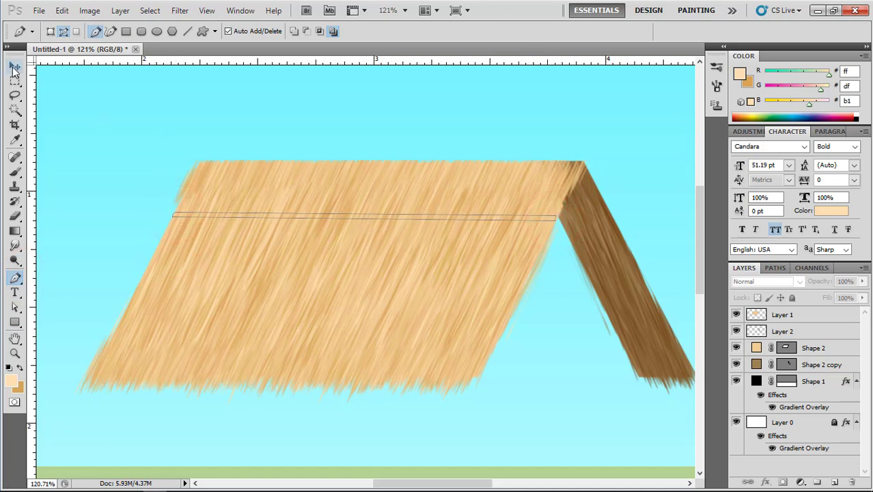
key("ctrl+alt+z")
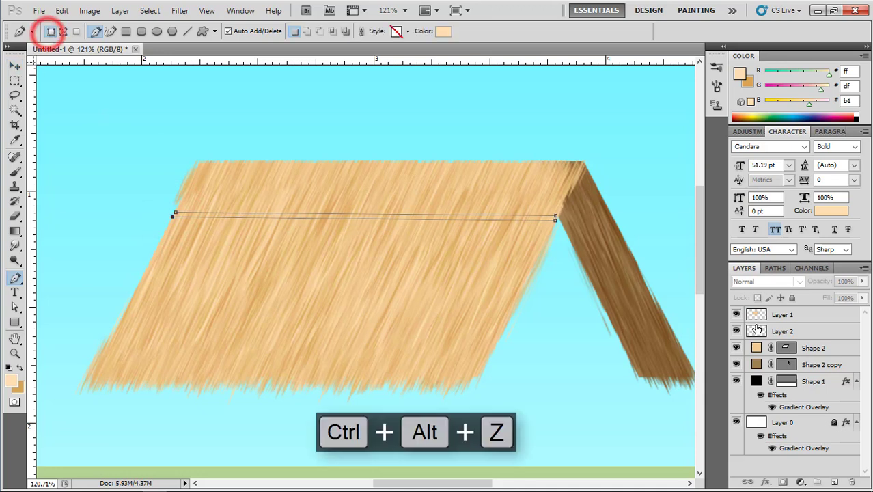
left_click(833, 482)
key("Delete")
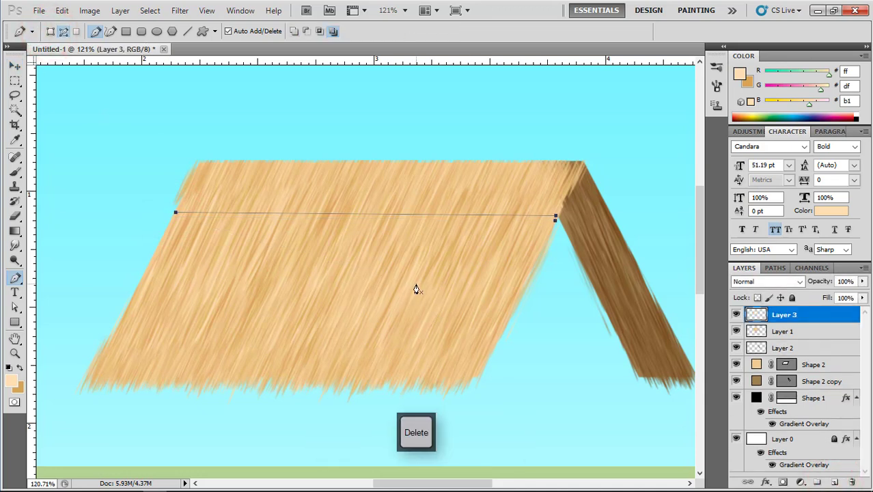
key("Delete")
Step: Draw a thin, nearly horizontal band across the thatch below the ridge as a Pen tool shape layer
left_click(176, 207)
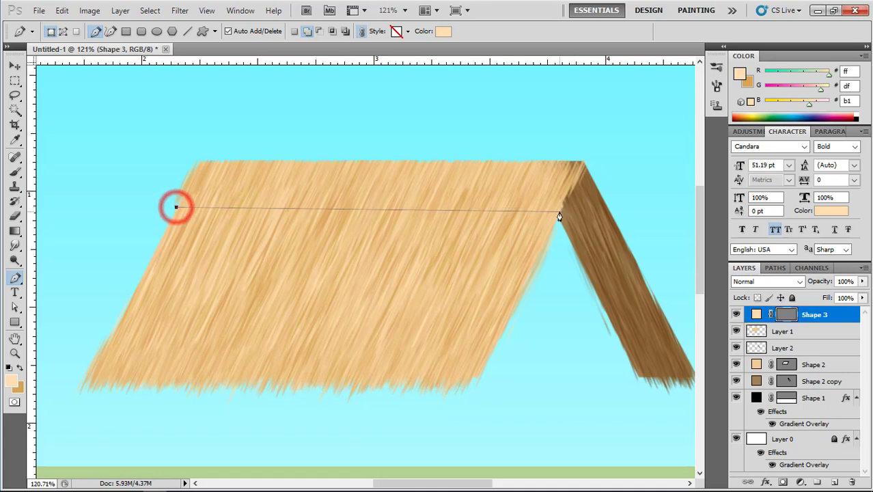
left_click(558, 217)
left_click(176, 213)
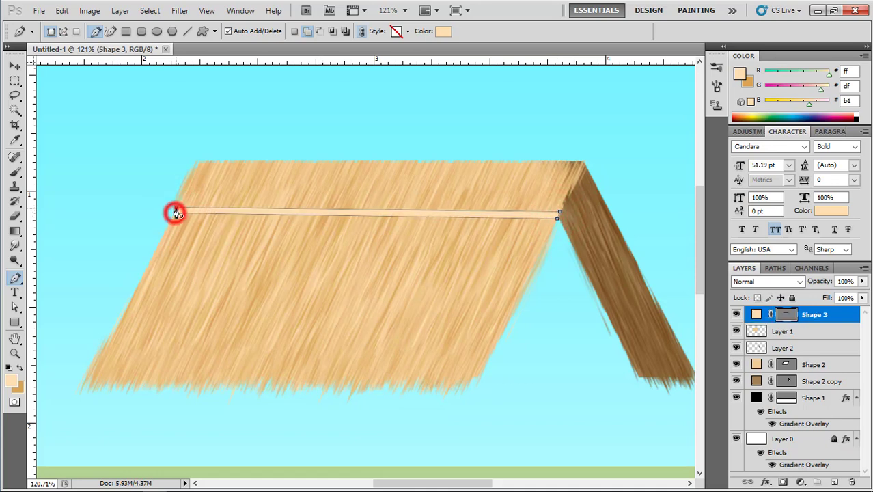
left_click(177, 207)
left_click(9, 67)
left_click(162, 132)
scroll(411, 210, "down", 3)
scroll(355, 211, "up", 6)
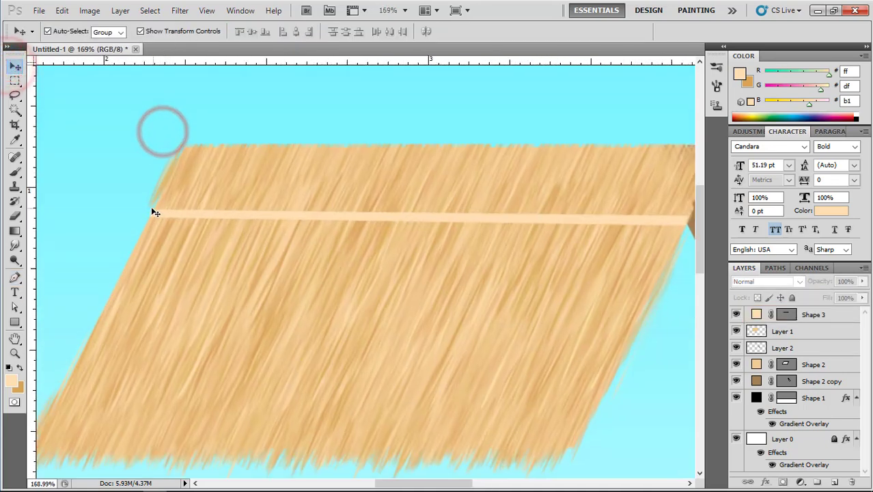
Step: Thin the band by nudging its two lower anchor points upward with the Direct Selection tool
left_click(157, 214)
left_click(16, 309)
left_click(152, 220)
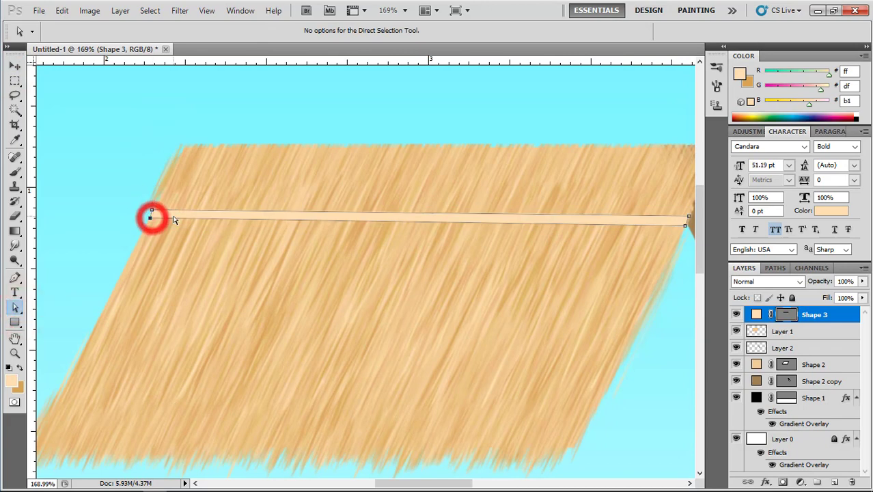
key("Up")
left_click(684, 226)
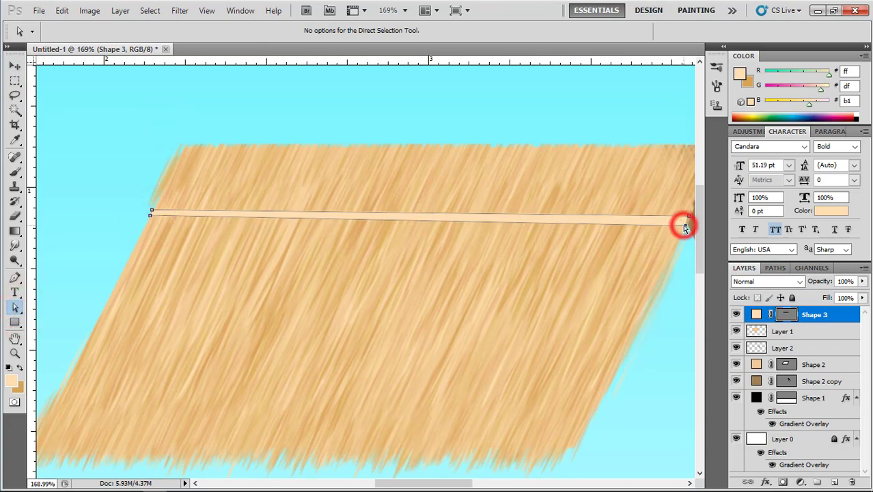
key("Up")
key("Up")
key("Up")
key("Up")
Step: Recolour the thatch band to a slightly deeper light tan, about #ffdca9
double_click(756, 314)
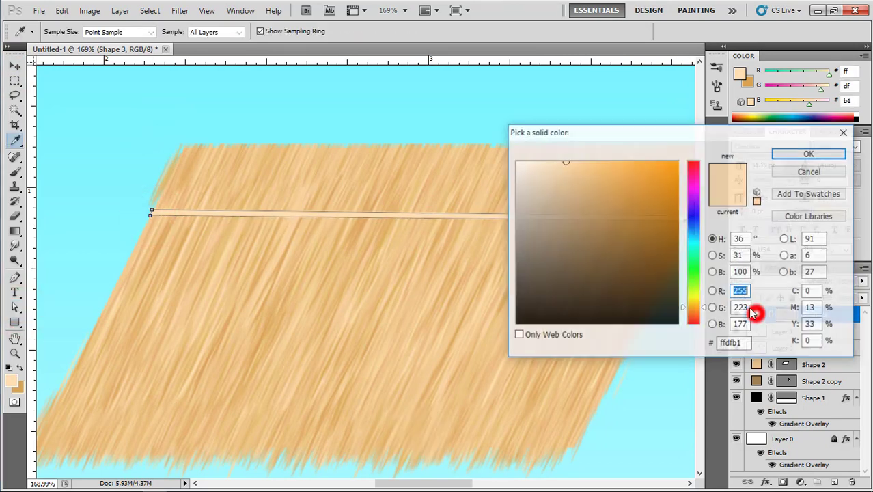
left_click(585, 181)
left_click(610, 165)
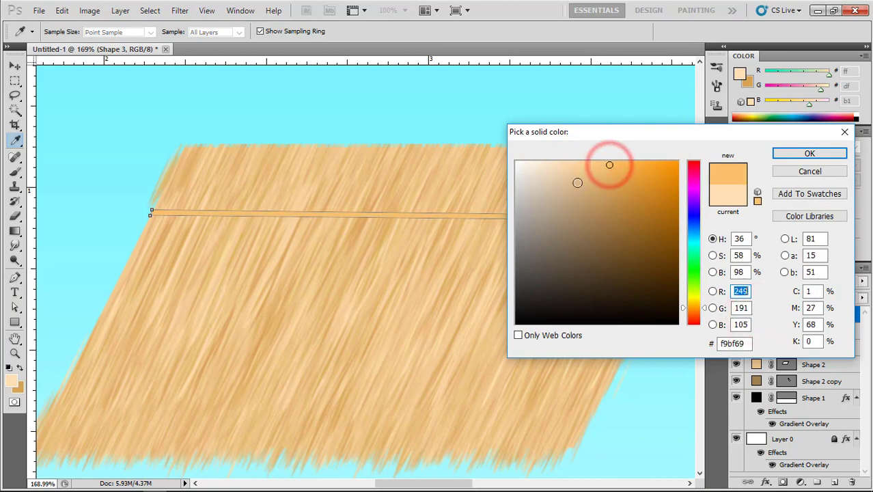
left_click(567, 183)
left_click(580, 169)
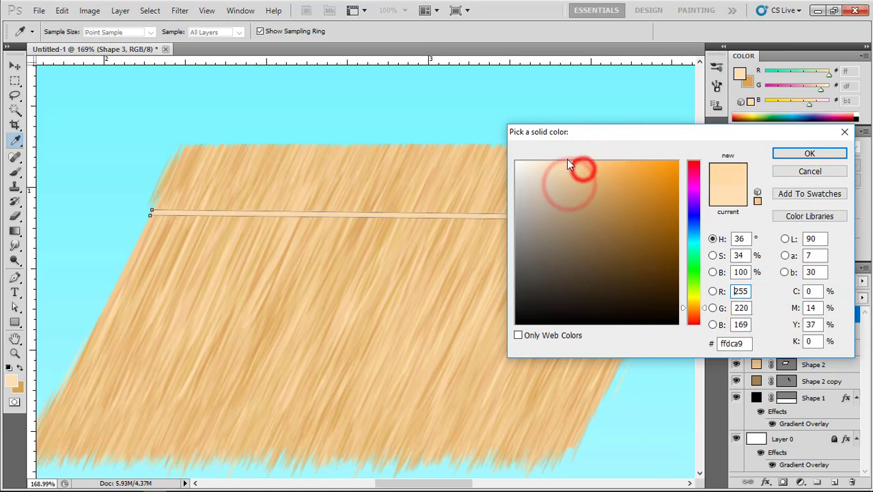
left_click(787, 149)
left_click(15, 66)
left_click(110, 82)
scroll(429, 179, "down", 8)
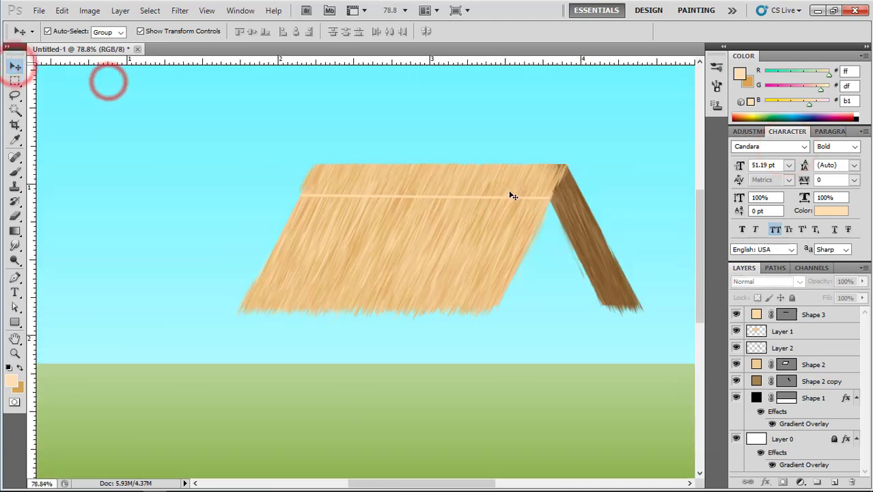
Step: Duplicate the band five times and space the copies down the thatch to its lower edge
scroll(514, 193, "up", 8)
left_click_drag(510, 204, 433, 353)
scroll(490, 273, "down", 6)
left_click(598, 359)
left_click(608, 402)
scroll(508, 355, "down", 5)
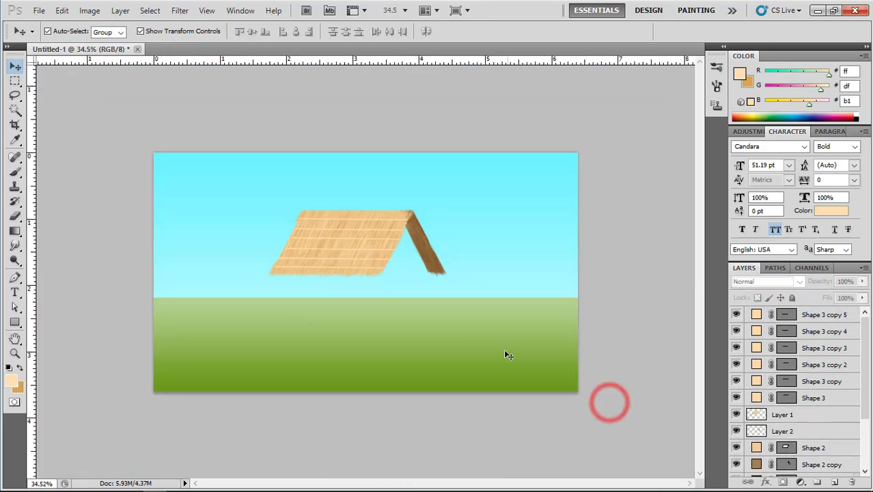
Step: Select all the roof layers together and move the whole roof up slightly
scroll(463, 230, "up", 1)
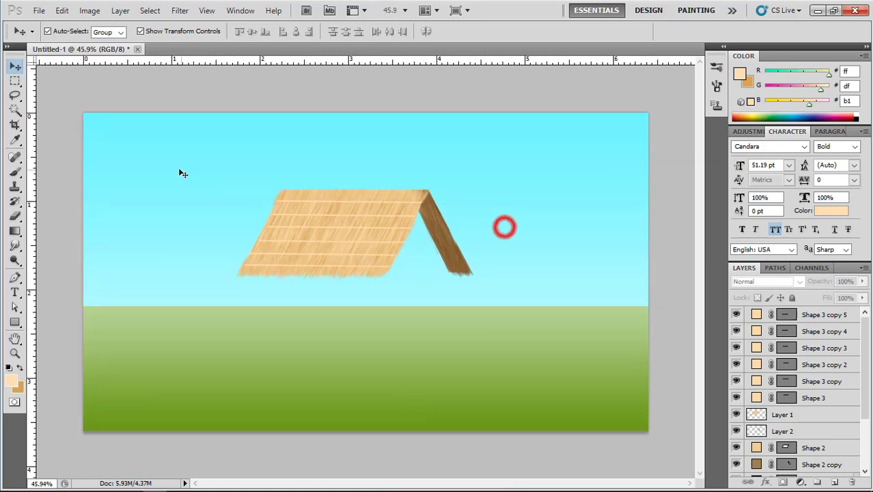
left_click_drag(180, 173, 497, 285)
left_click_drag(389, 216, 387, 209)
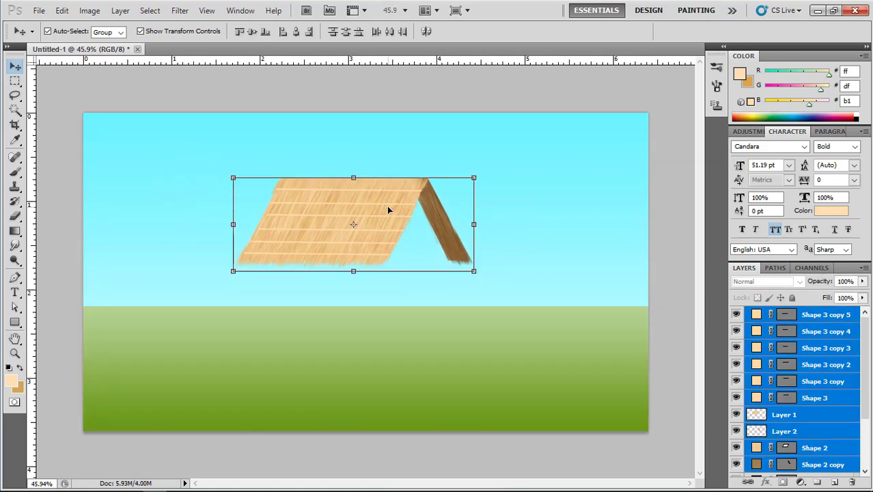
left_click(575, 205)
Step: Draw a wide rectangle for the hut's front wall below the roof, layered directly above Shape 2 and under the thatch
scroll(575, 205, "up", 1)
left_click(15, 322)
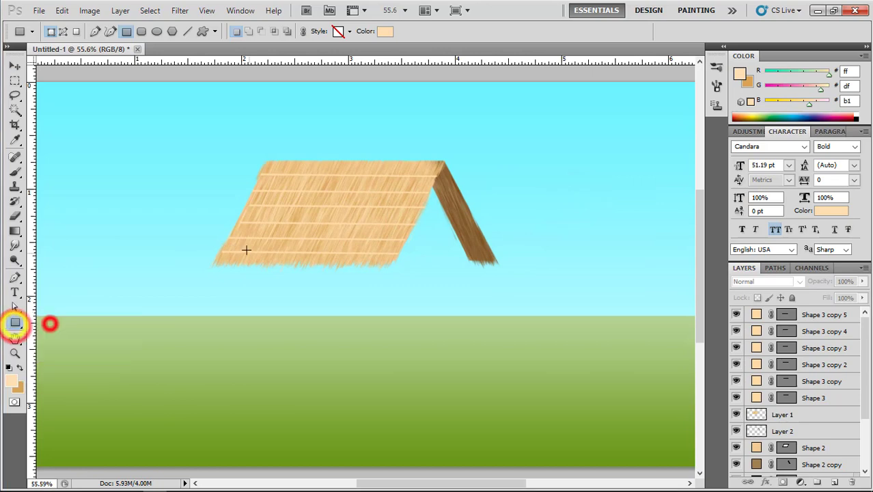
scroll(812, 430, "down", 1)
left_click(811, 430)
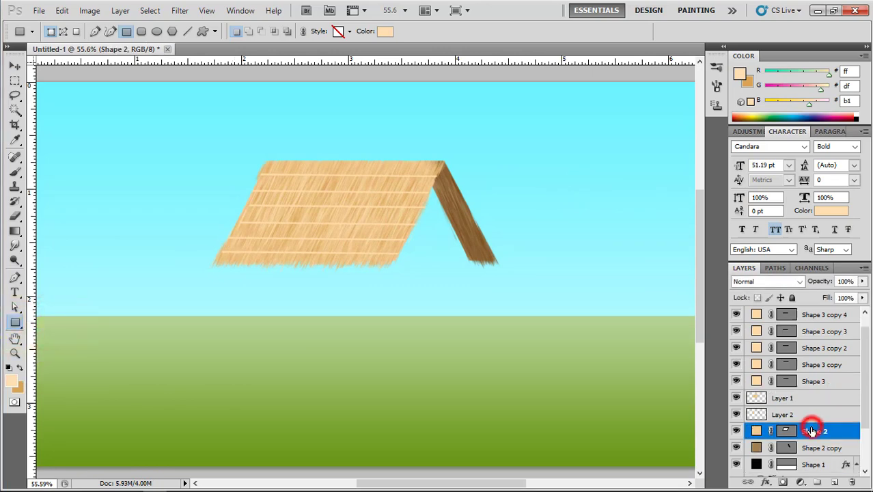
mouse_move(227, 246)
left_mouse_down()
mouse_move(362, 318)
mouse_move(432, 335)
left_mouse_up()
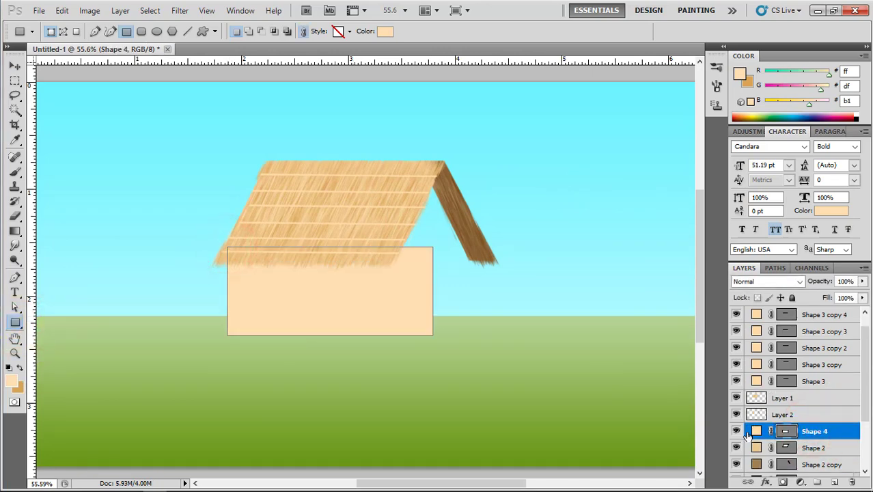
Step: Change the front wall's fill colour to brown #cc966a
double_click(756, 430)
left_click(692, 313)
left_click_drag(610, 217, 600, 209)
left_click(594, 195)
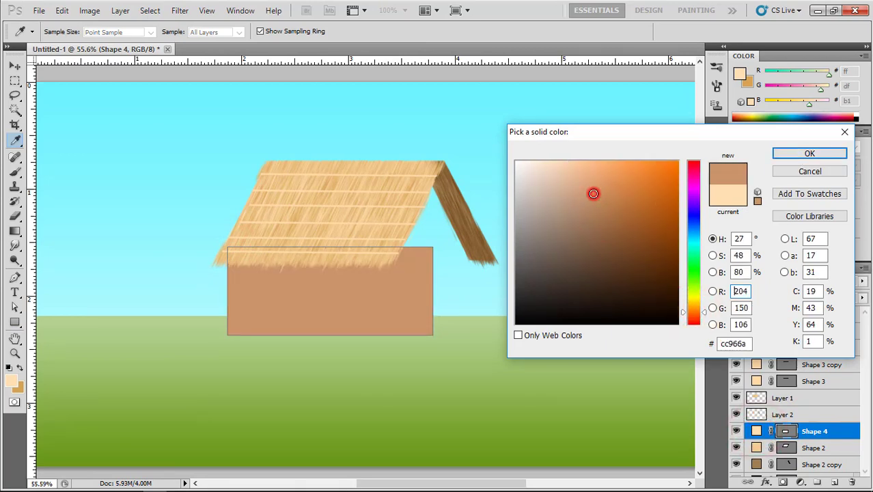
left_click(786, 155)
Step: Narrow the front wall by pulling its right side in to the thatch's lower right corner
left_click(14, 65)
key("ctrl+t")
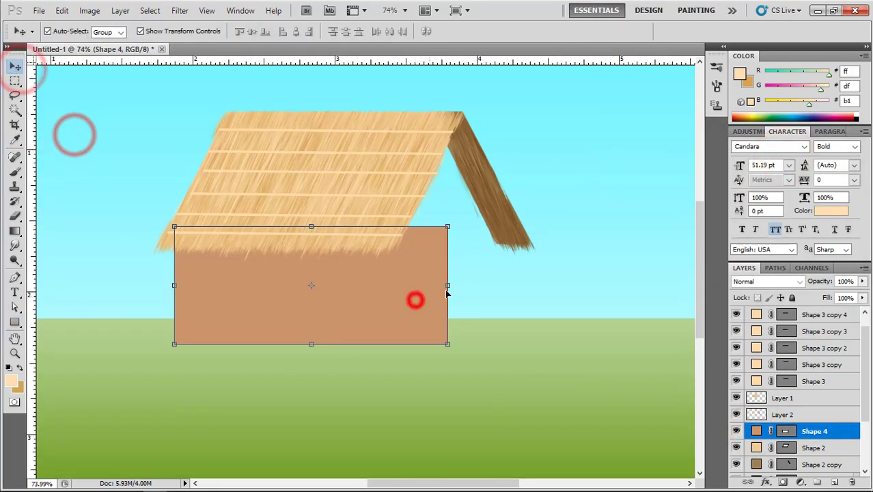
left_click_drag(447, 287, 396, 287)
double_click(336, 279)
left_click(455, 273)
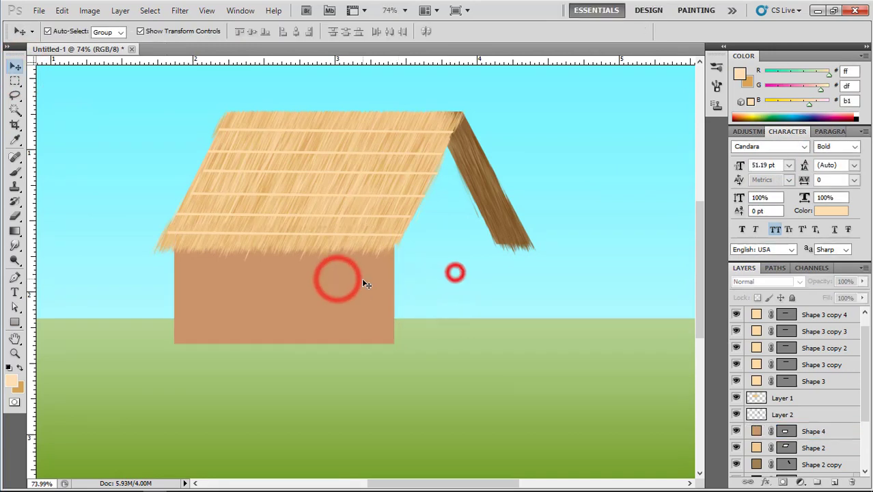
Step: Draw a rectangular side wall between the front wall and the dark roof strip and colour it a darker brown
left_click(14, 324)
left_click_drag(492, 312, 505, 234)
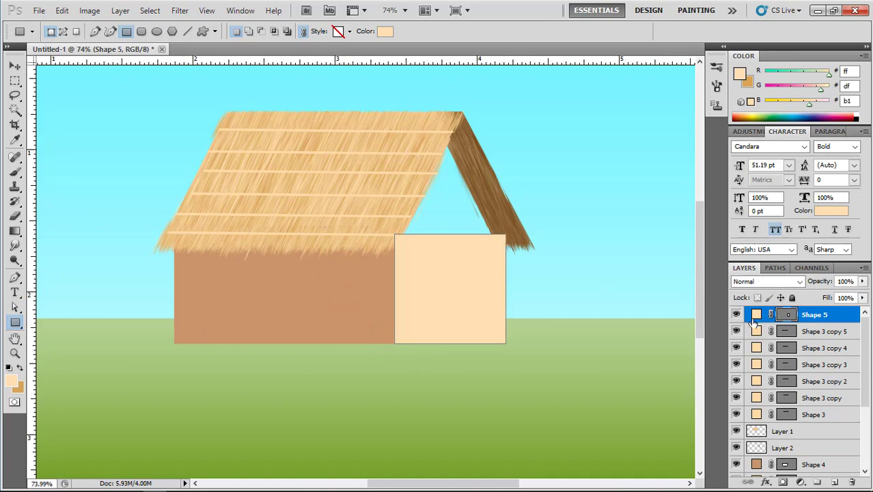
double_click(757, 312)
left_click(320, 282)
left_click(609, 222)
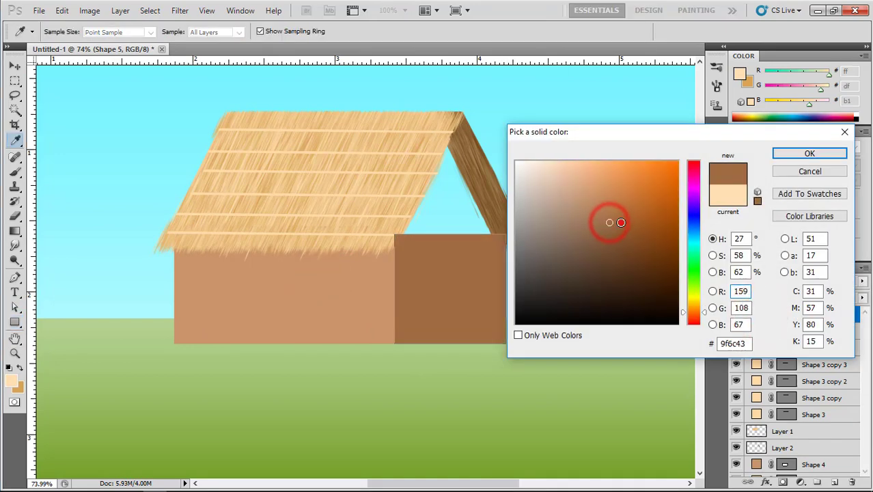
left_click(811, 156)
left_click(12, 65)
left_click(66, 107)
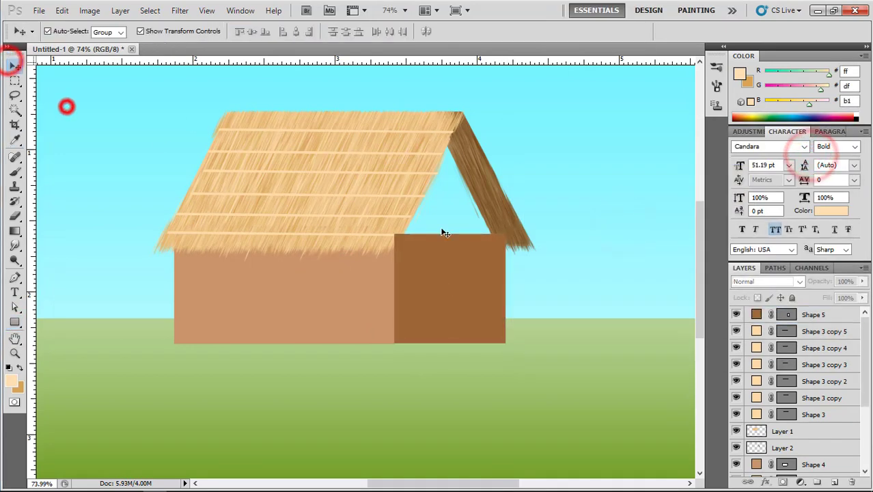
Step: Add an anchor point midway along the side wall's upper edge and raise it to the roof peak, forming a gable
scroll(440, 231, "up", 3)
left_click(468, 268)
left_click(17, 309)
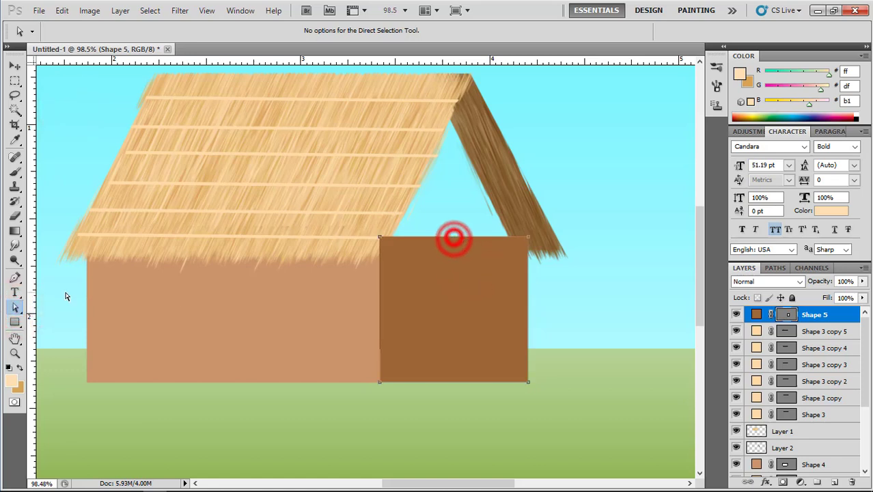
left_click(16, 279)
left_click(50, 299)
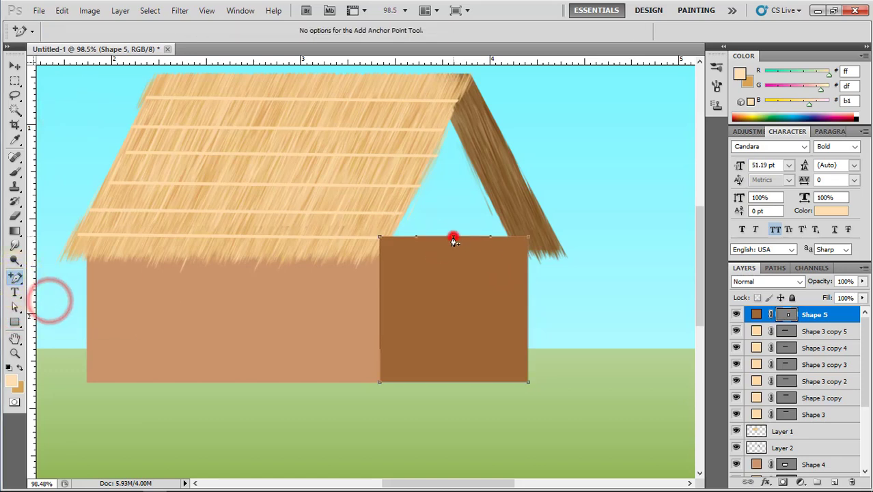
left_click(454, 239)
left_click(15, 279)
left_click(41, 278)
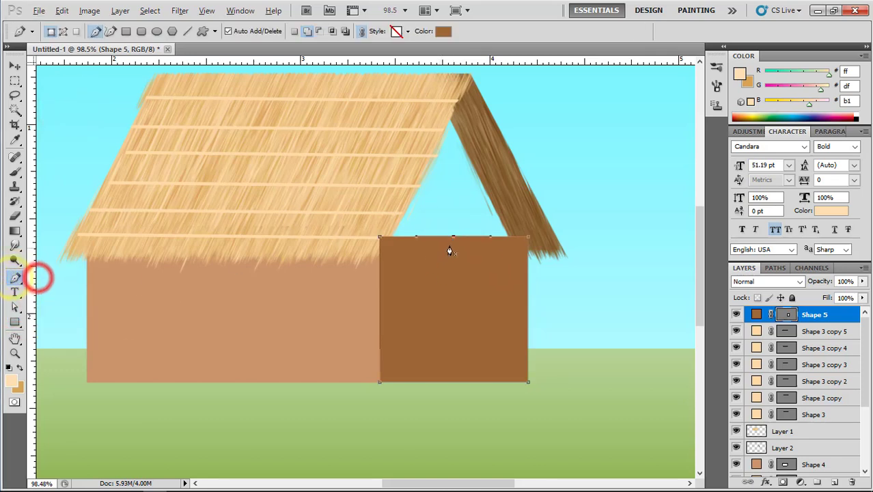
left_click(11, 306)
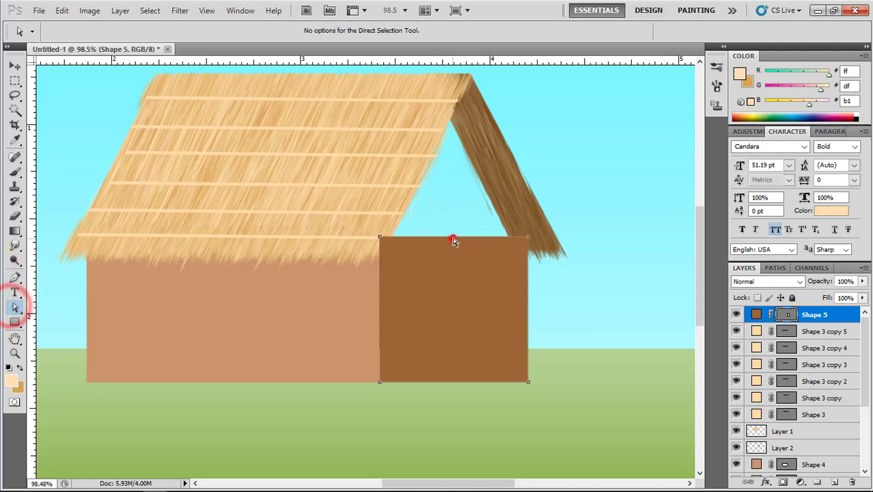
left_click_drag(449, 114, 449, 115)
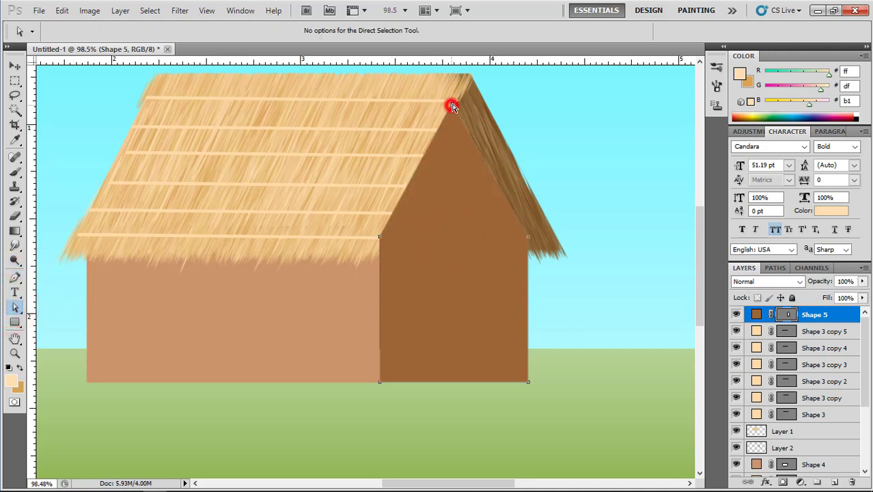
left_click(606, 151)
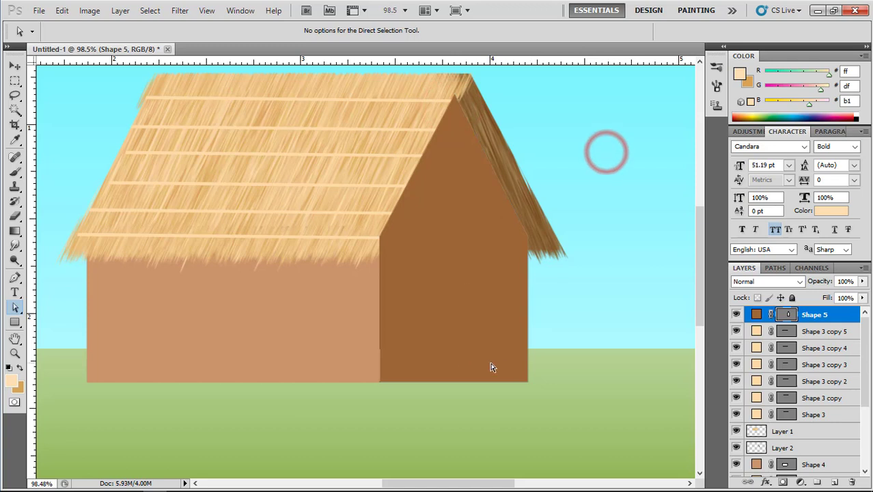
Step: Raise the side wall's lower right corner point so its base slopes up away from the front wall
scroll(532, 381, "down", 1)
key("Up")
key("Up")
key("Up")
key("Up")
key("Up")
key("Up")
key("Up")
key("Up")
key("Up")
key("Up")
key("Up")
key("Up")
key("Up")
key("Up")
key("Up")
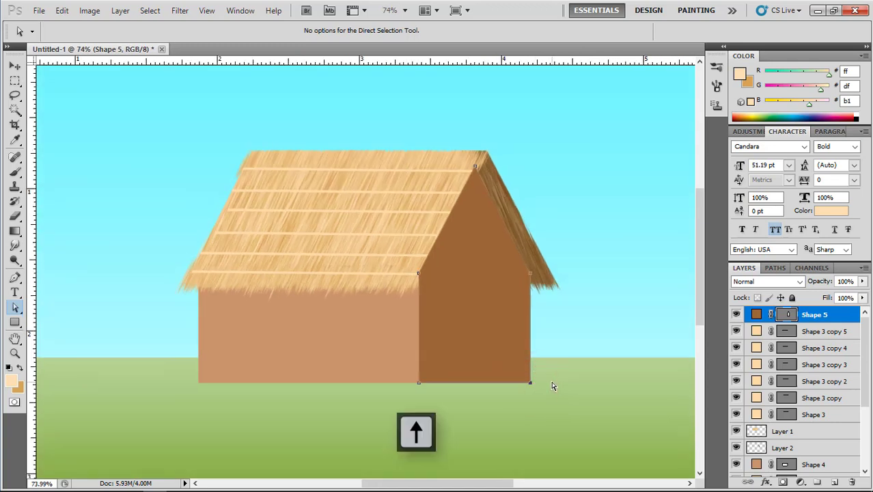
key("Up")
key("Up")
key("Up")
key("Up")
key("Up")
key("Up")
key("Up")
key("Up")
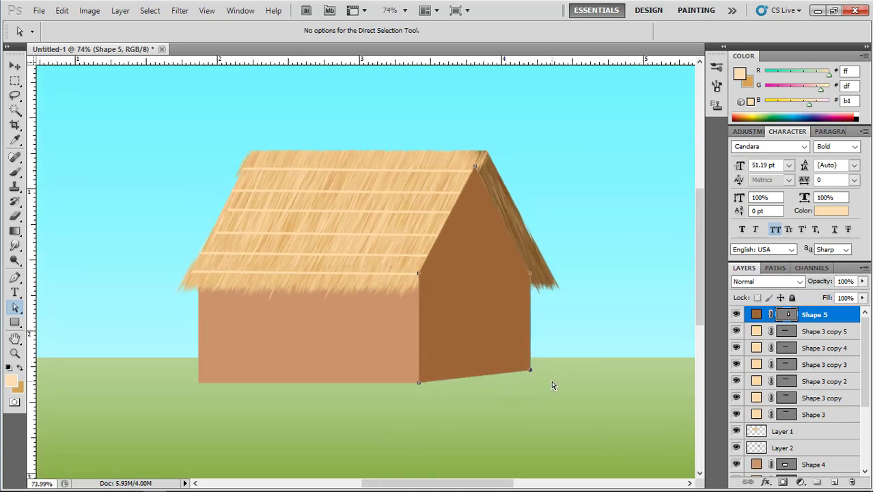
Step: Send the gabled side wall, Shape 5, backward in the layer stack until it sits directly below Shape 2
left_click(14, 65)
left_click(82, 105)
left_click(479, 266)
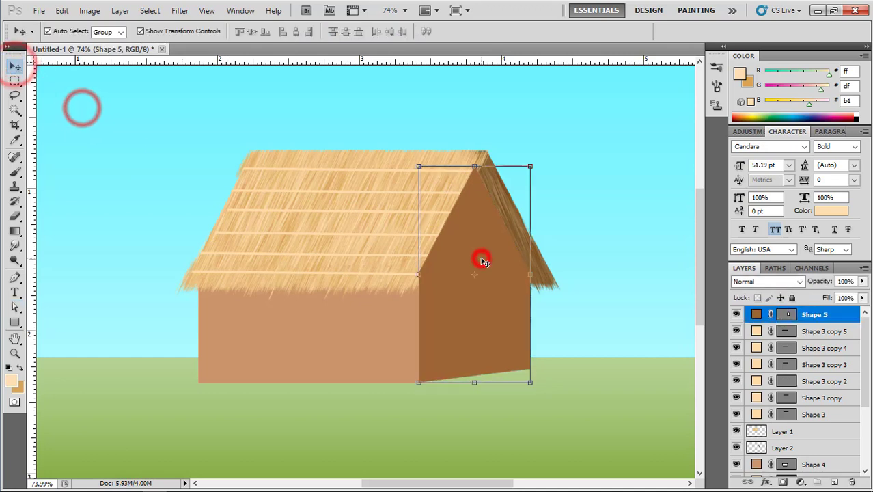
key("ctrl+bracketleft")
key("ctrl+bracketleft")
key("ctrl+bracketleft")
key("ctrl+bracketleft")
key("ctrl+bracketleft")
key("ctrl+bracketleft")
key("ctrl+bracketleft")
key("ctrl+bracketleft")
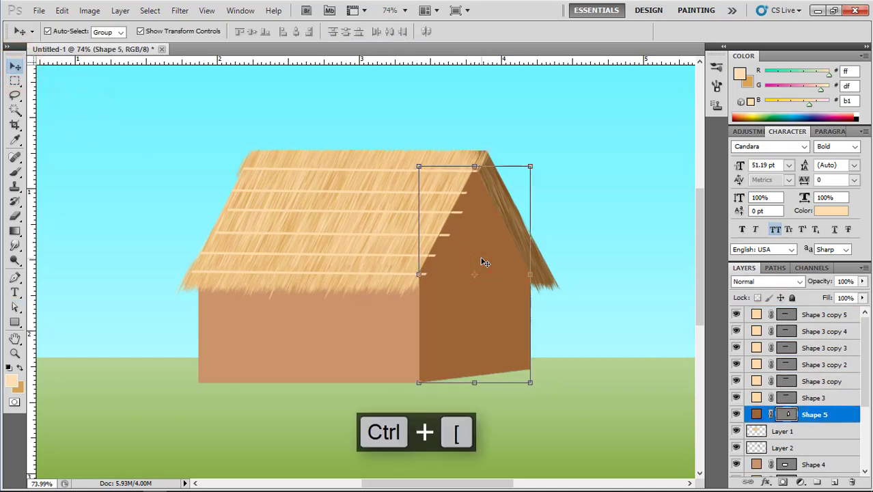
key("ctrl+bracketleft")
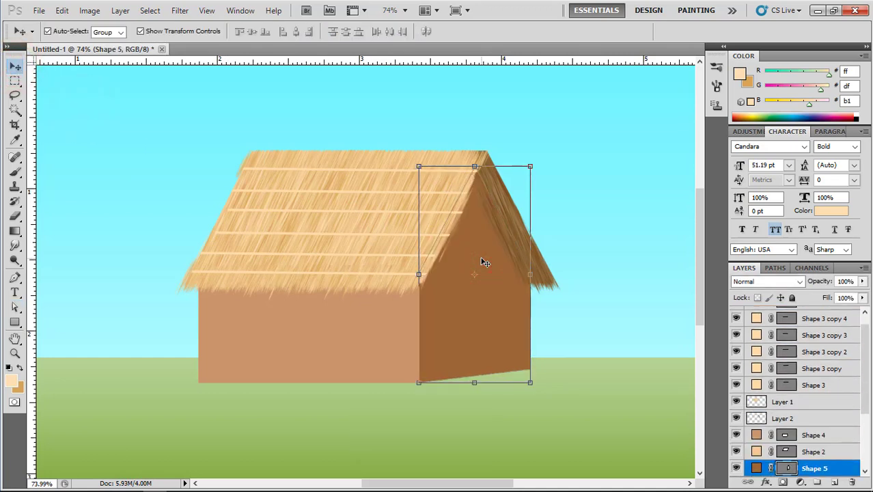
Step: Move the dark roof strip's Layer 2 and Shape 2 copy together to just below Shape 5, above Shape 1
left_click(593, 252)
left_click(524, 251)
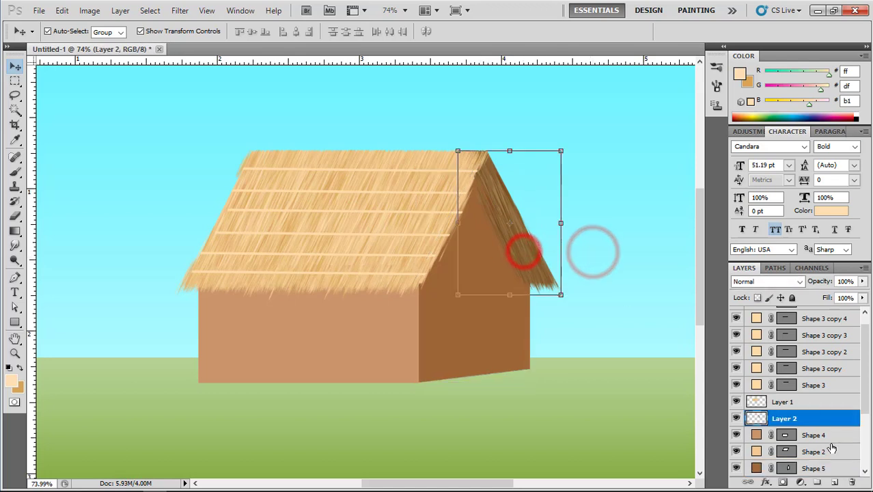
scroll(830, 449, "down", 1)
left_click(811, 467, "ctrl")
key("ctrl+bracketleft")
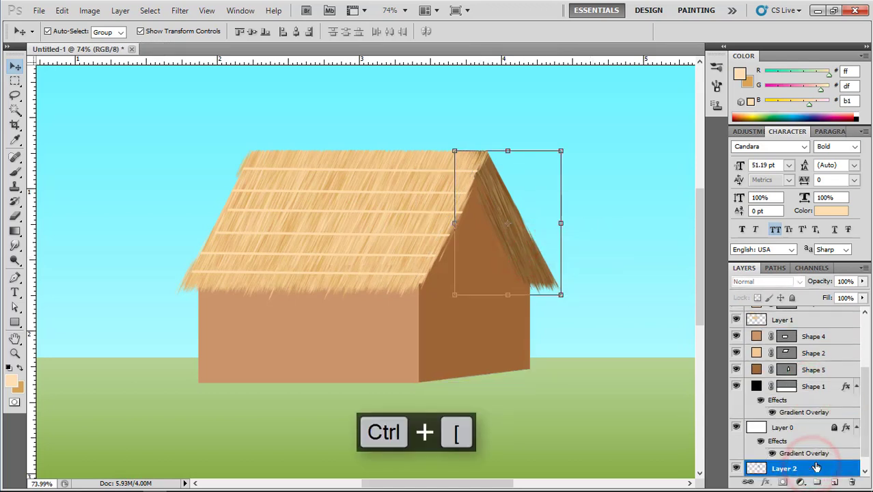
key("ctrl+bracketright")
key("ctrl+bracketright")
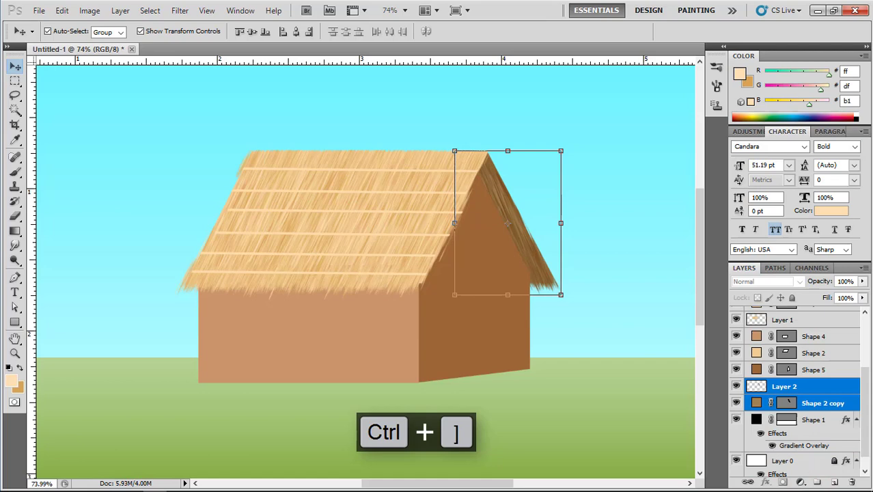
Step: Change the side wall's fill colour to a darker brown, #8f5b31
left_click(552, 407)
left_click(479, 313)
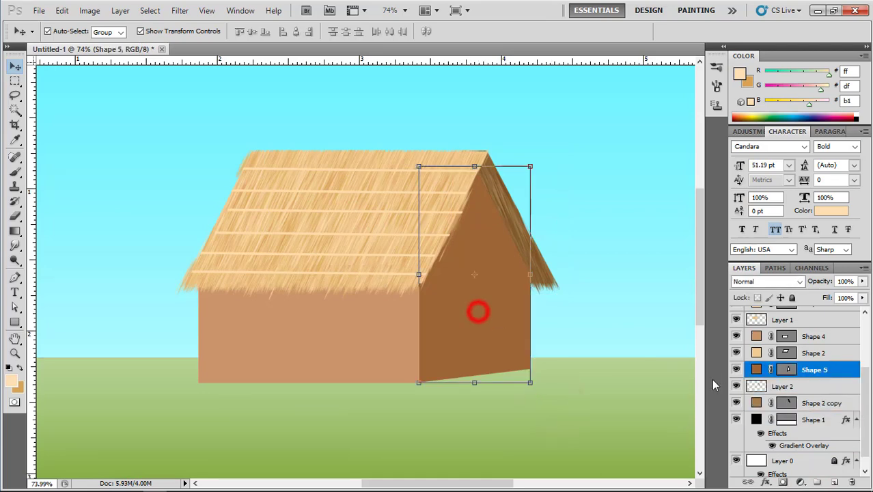
double_click(757, 371)
left_click(623, 232)
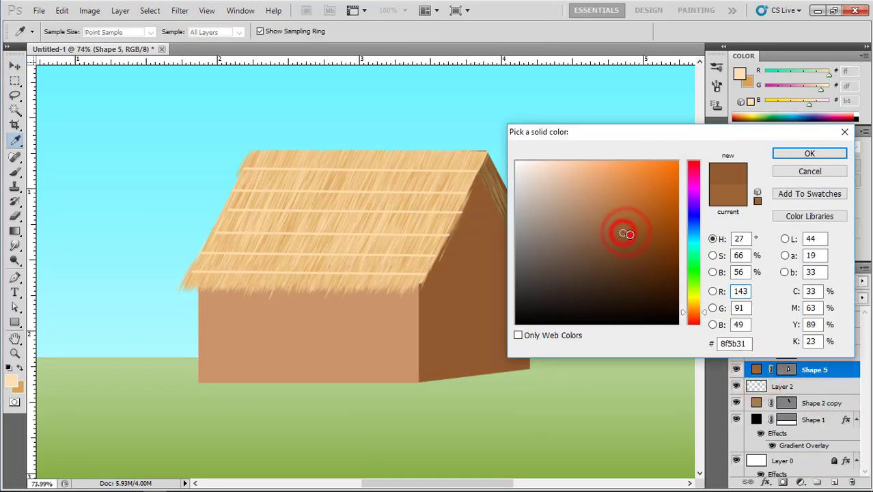
left_click(794, 152)
left_click(615, 215)
scroll(547, 239, "down", 5)
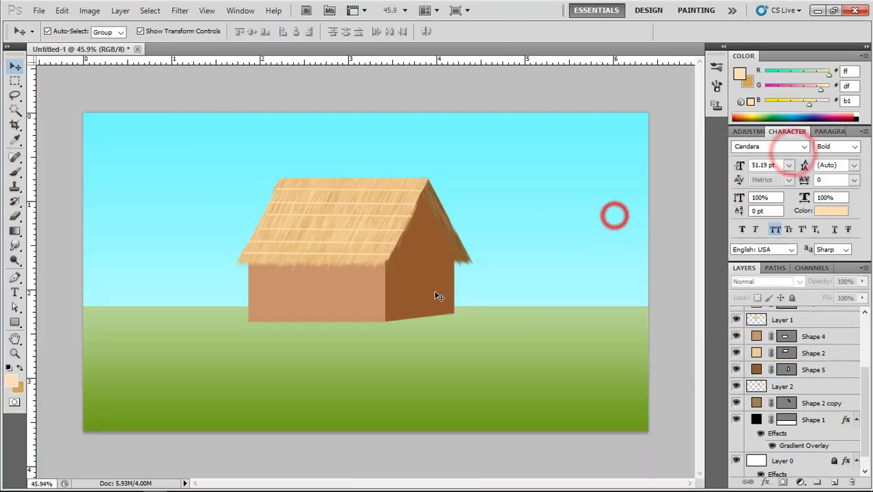
Step: Draw a tall rectangular door on the side wall, layered directly above Shape 5, and colour it dark brown
scroll(451, 292, "up", 8)
left_click(424, 282)
left_click(15, 322)
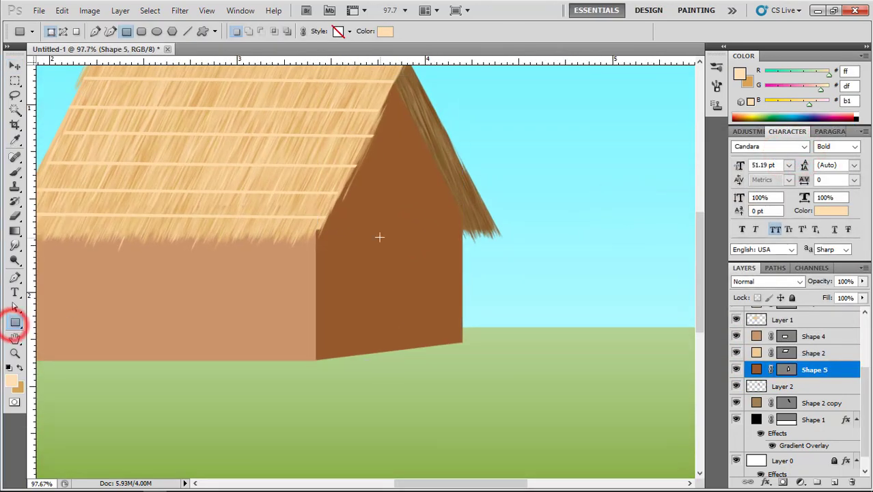
left_click_drag(431, 338, 430, 335)
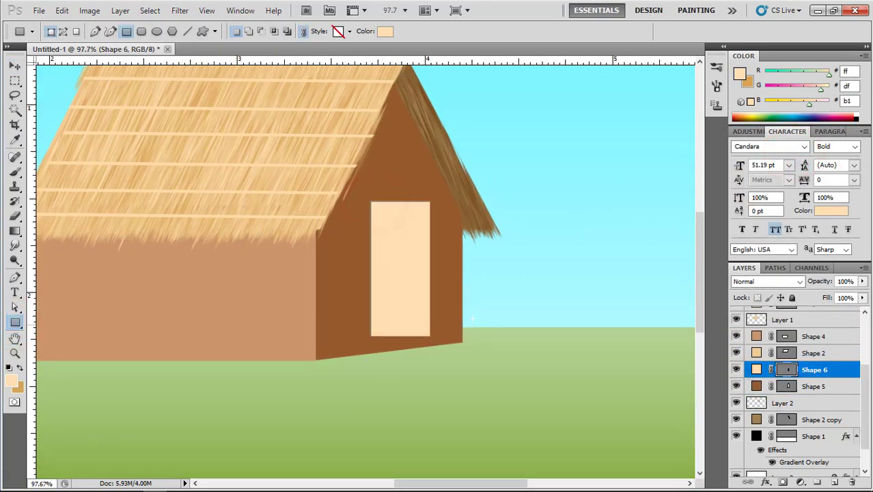
double_click(757, 370)
left_click(341, 282)
left_click_drag(641, 238, 611, 268)
key("Return")
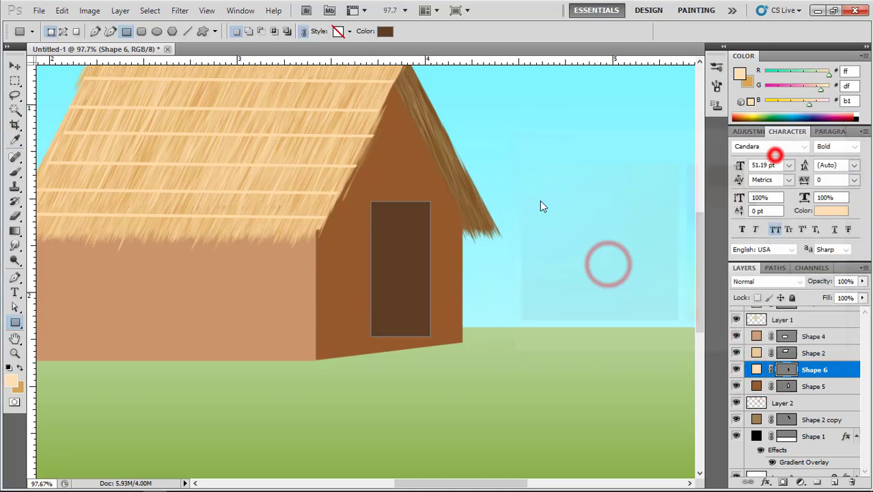
Step: Duplicate the door shape, then pull the copy's right and upper edges inward to leave a thin frame
left_click(14, 66)
key("ctrl+j")
left_click_drag(431, 201, 397, 203)
double_click(418, 217)
scroll(401, 211, "up", 3)
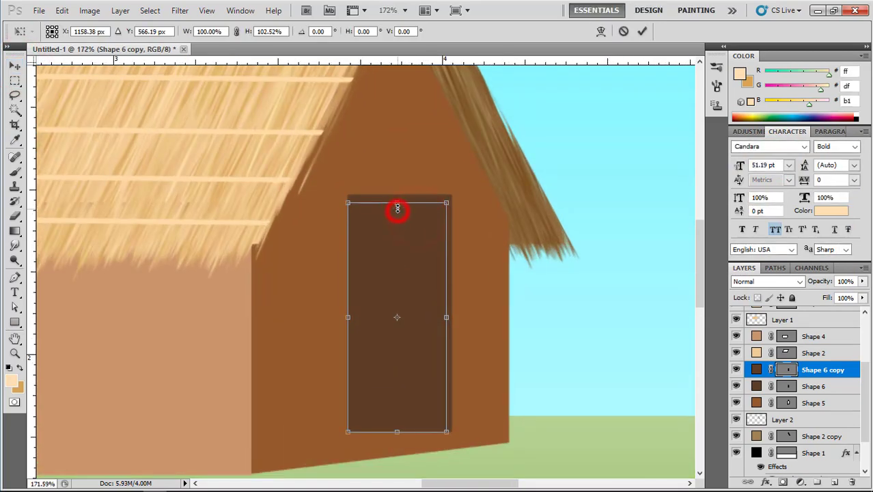
double_click(398, 275)
Step: Darken the original door shape behind the copy to #452f1c so it reads as the door frame
double_click(756, 386)
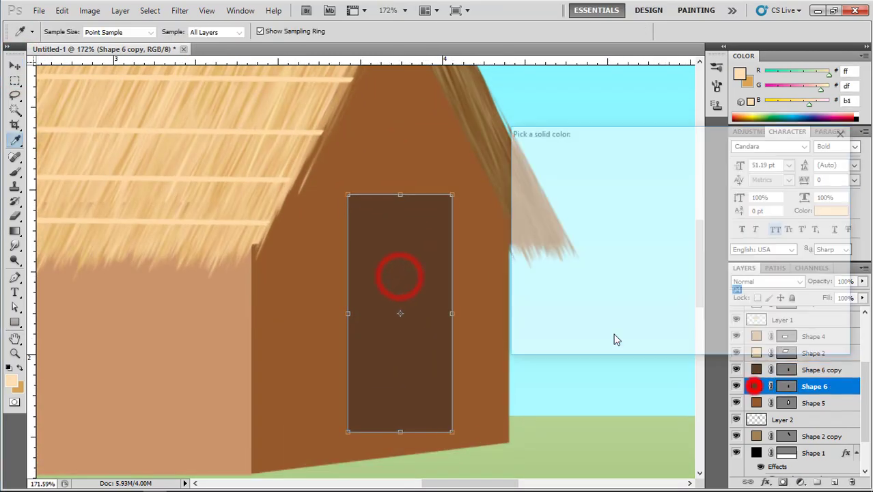
left_click(610, 281)
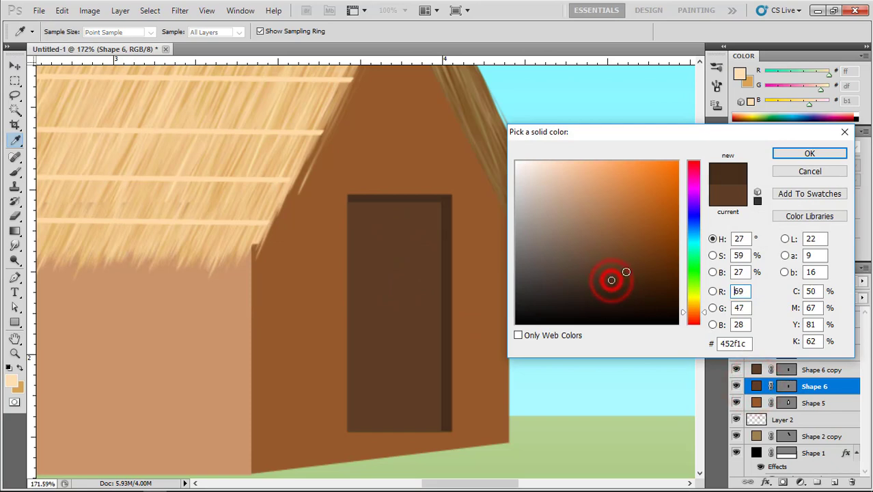
left_click(808, 153)
left_click(626, 164)
scroll(442, 254, "down", 4)
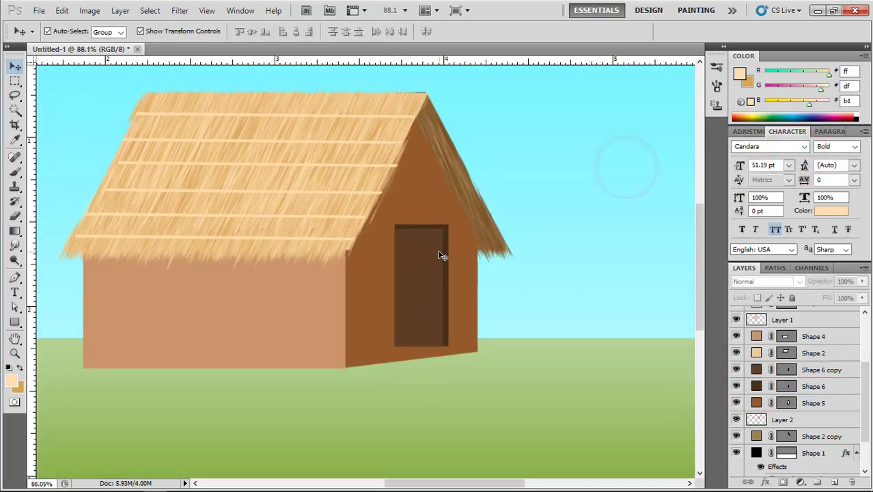
Step: Select both door shapes and move them down to the side wall's lower edge
scroll(442, 255, "up", 2)
left_click(434, 263)
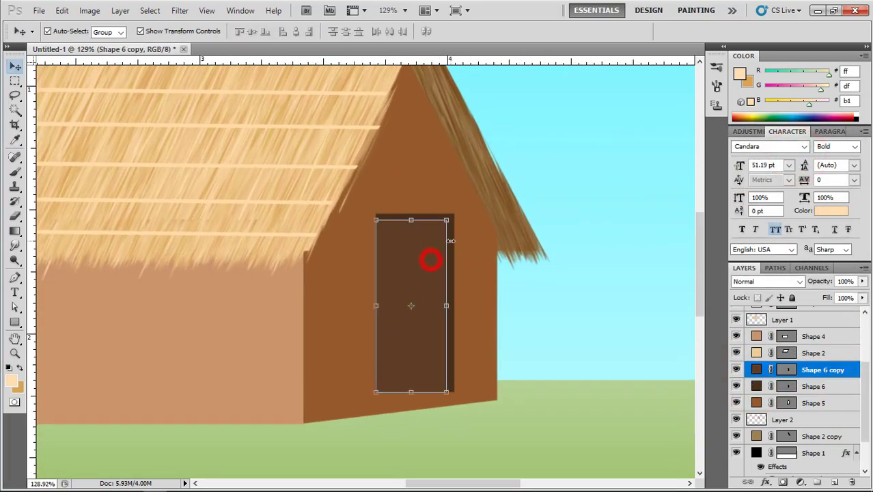
left_click(608, 235)
left_click(452, 240)
left_click(432, 241, "shift")
key("shift+Down")
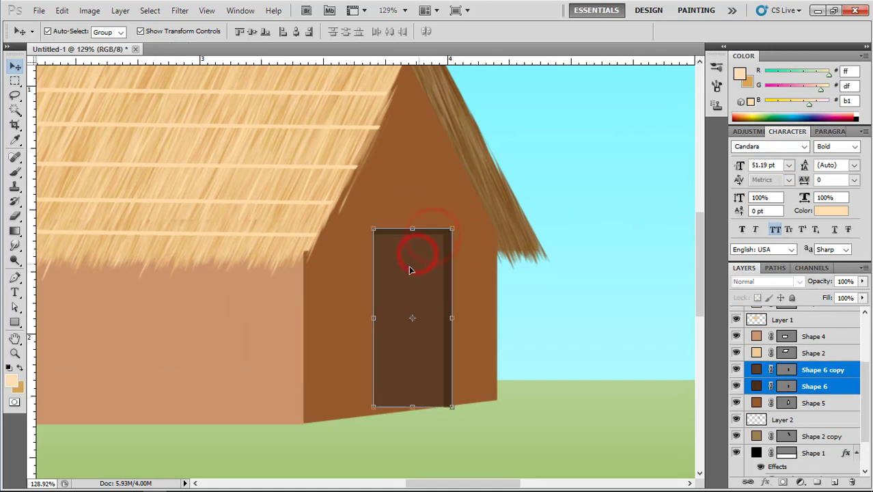
Step: Skew both door shapes vertically by -4.66° so they follow the slope of the side wall's base
key("ctrl+t")
right_click(402, 259)
left_click(441, 318)
left_click_drag(371, 314, 371, 320)
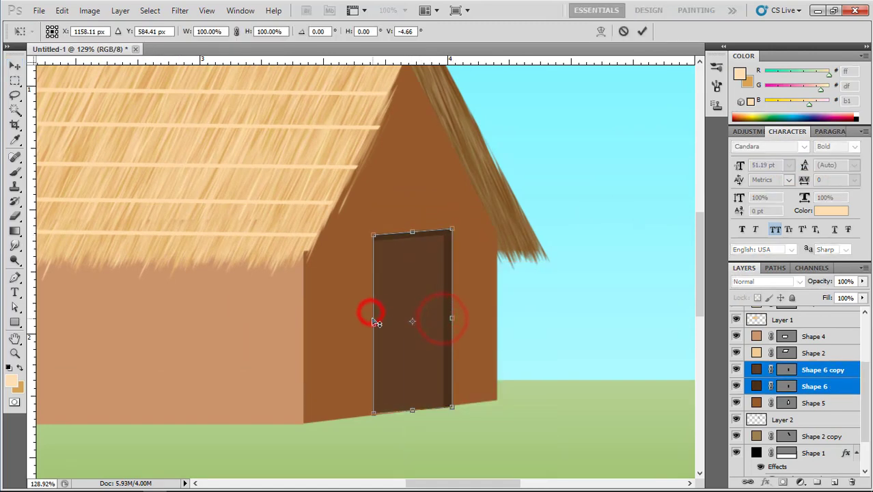
scroll(393, 319, "down", 2)
key("Return")
left_click(580, 292)
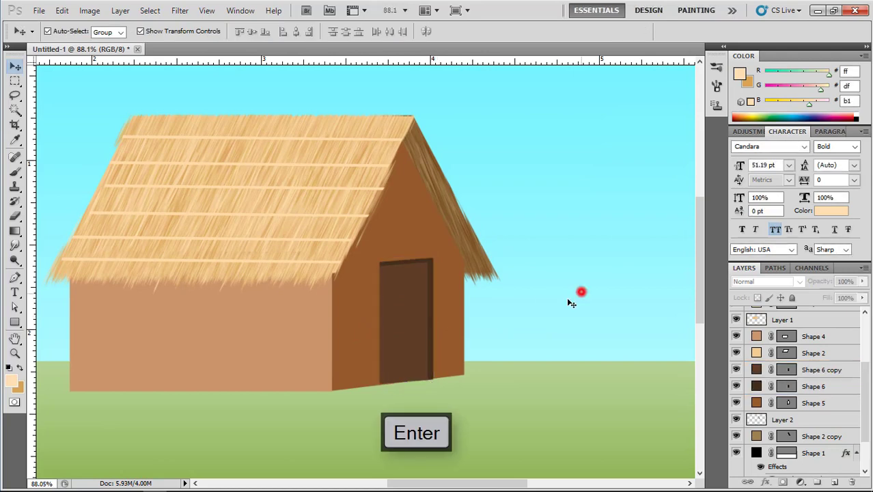
scroll(536, 316, "down", 3)
left_click(531, 276)
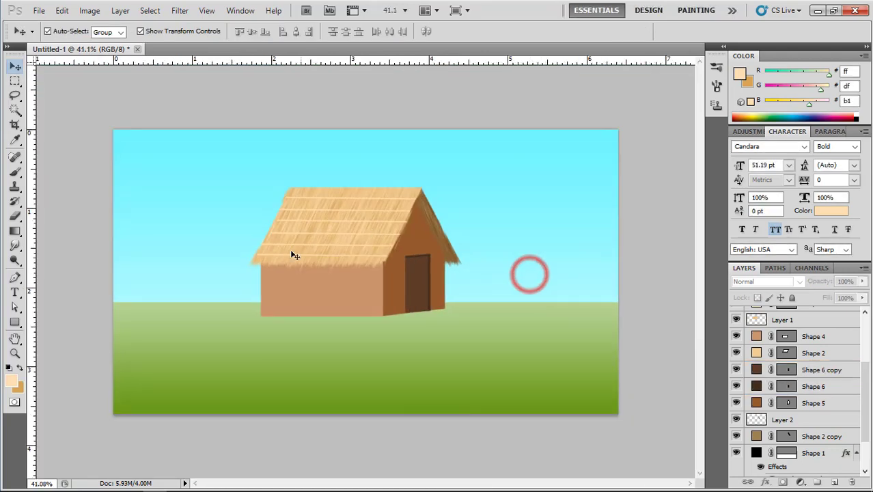
Step: Change the inner door panel's fill colour to brown #55371e
scroll(526, 301, "up", 3)
left_click(430, 272)
double_click(756, 370)
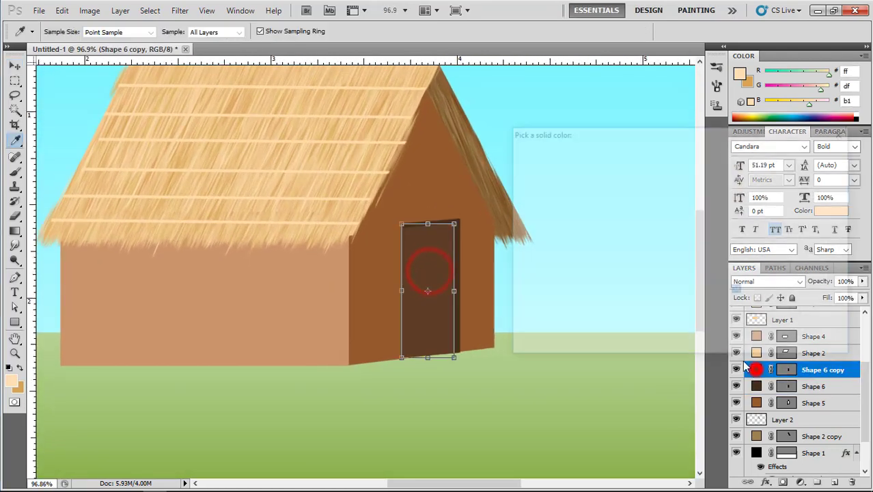
left_click_drag(580, 265, 598, 283)
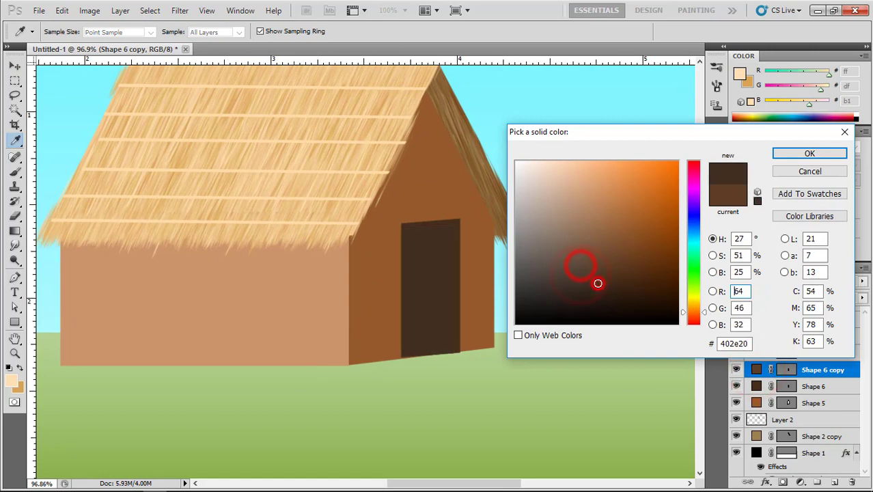
left_click(599, 273)
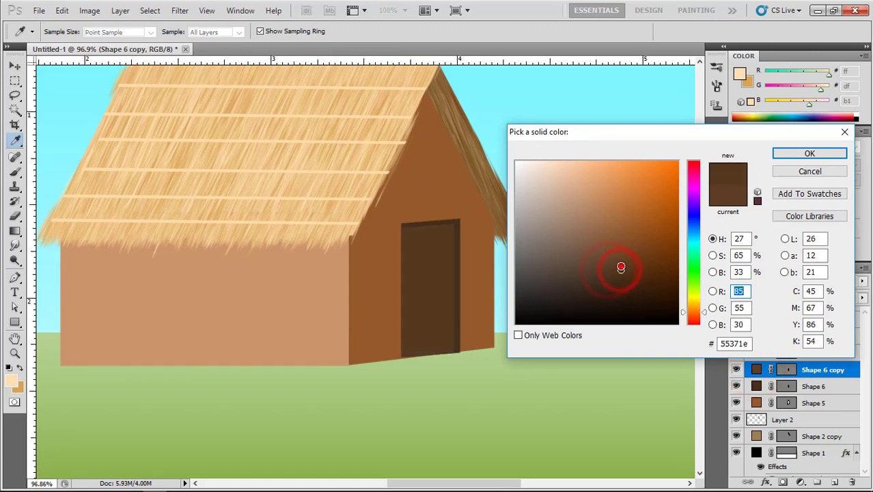
left_click(794, 154)
left_click(573, 166)
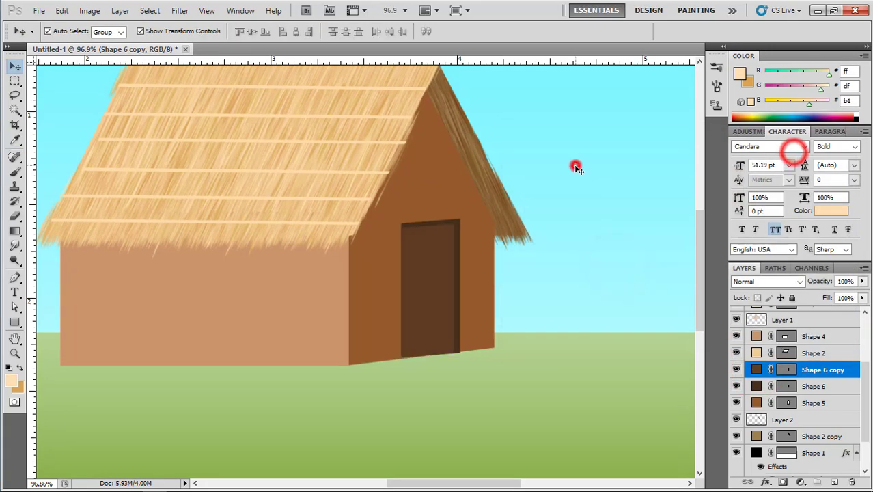
Step: Copy the lower fringe of the front roof's thatch from its layer onto a new layer
scroll(573, 167, "down", 3)
scroll(284, 260, "up", 3)
left_click(331, 223)
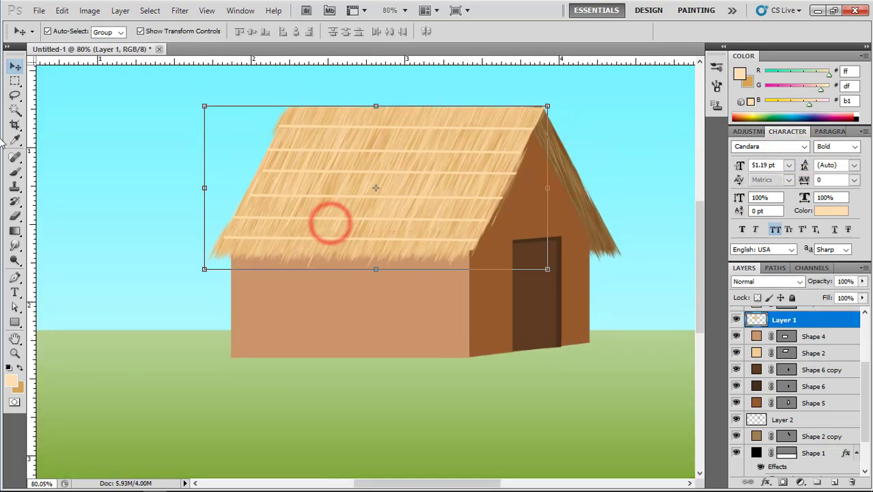
left_click(15, 80)
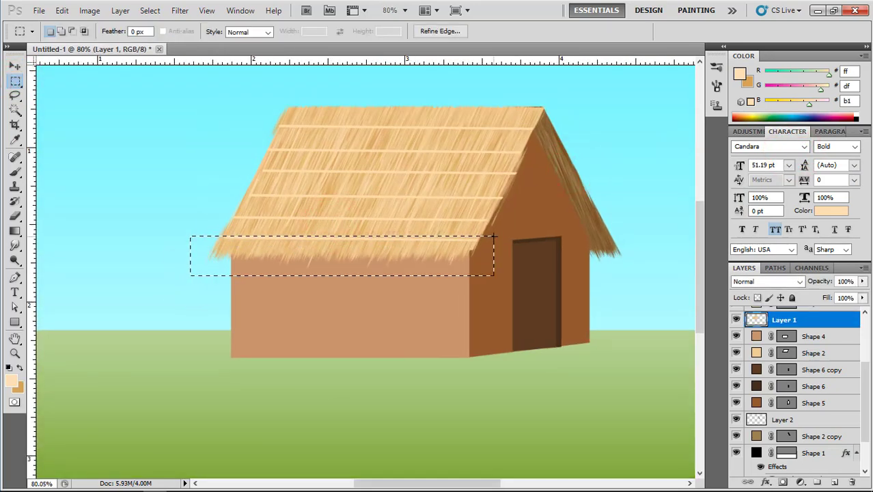
key("ctrl+j")
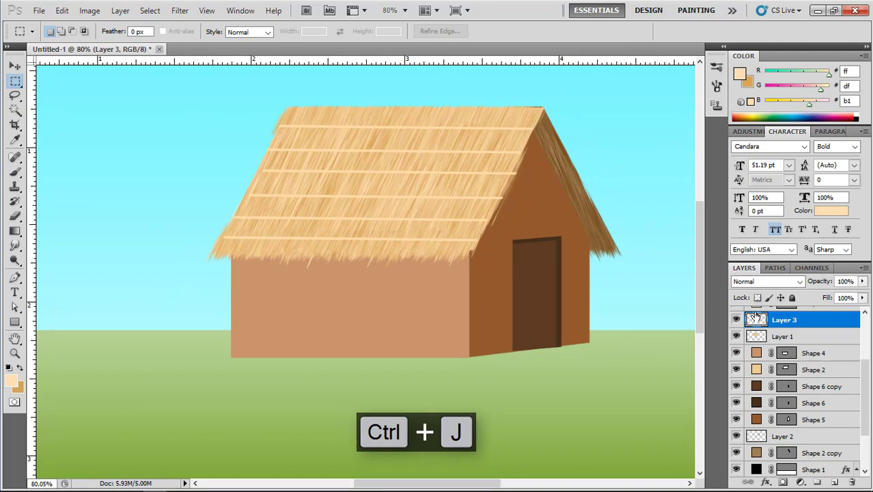
Step: Place the fringe copy directly beneath the thatch layer and move it down slightly so it shows below the eave
key("ctrl+bracketleft")
key("ctrl+bracketleft")
key("ctrl+bracketright")
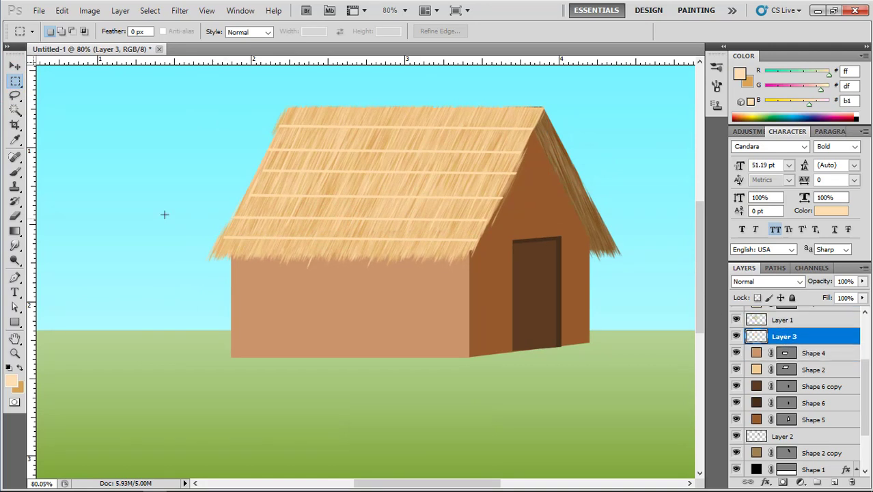
left_click(15, 67)
left_click(359, 274)
left_click_drag(377, 255, 379, 265)
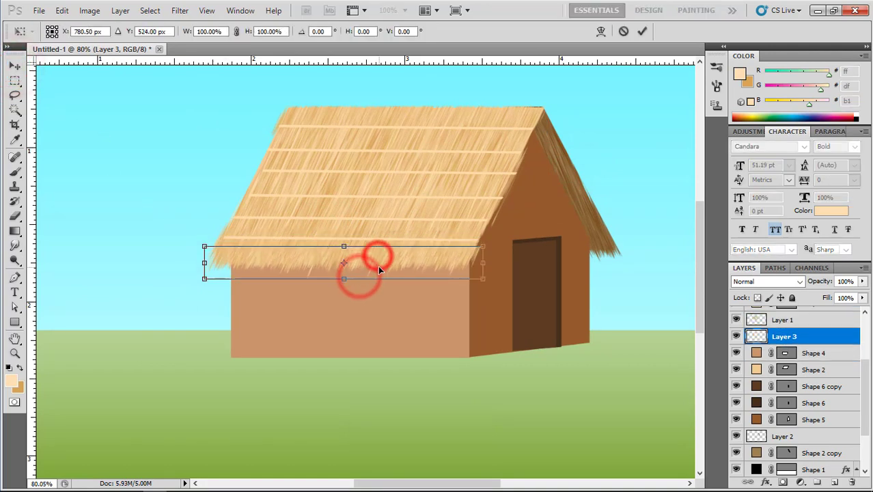
double_click(379, 267)
Step: Darken the fringe copy with Levels at output white 68 and set its opacity to 27%
key("ctrl+l")
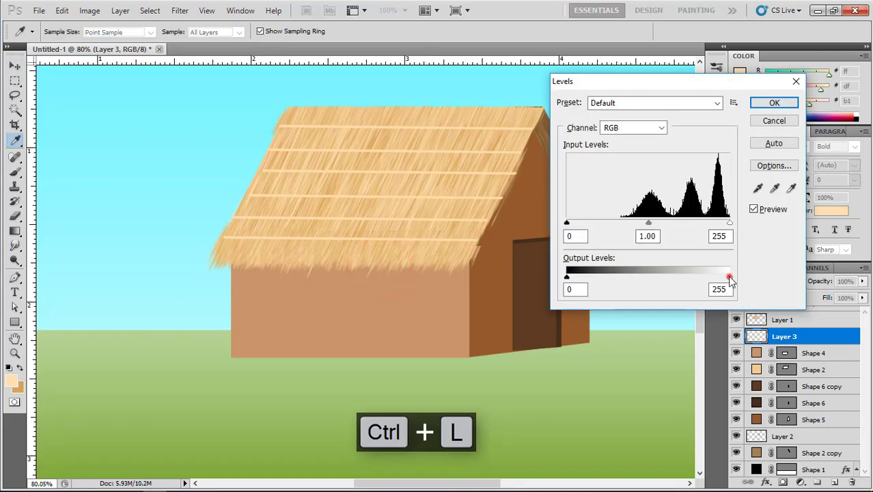
left_click_drag(729, 277, 615, 280)
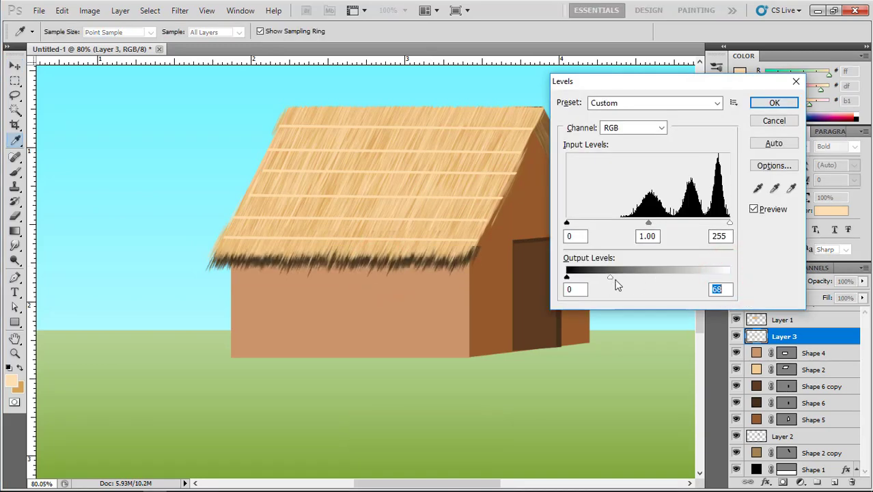
left_click(775, 104)
left_click_drag(822, 281, 781, 285)
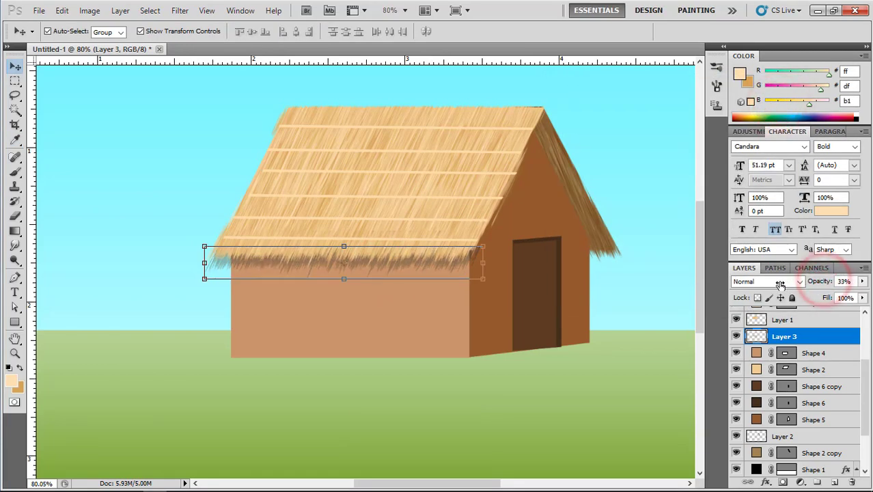
left_click(694, 255)
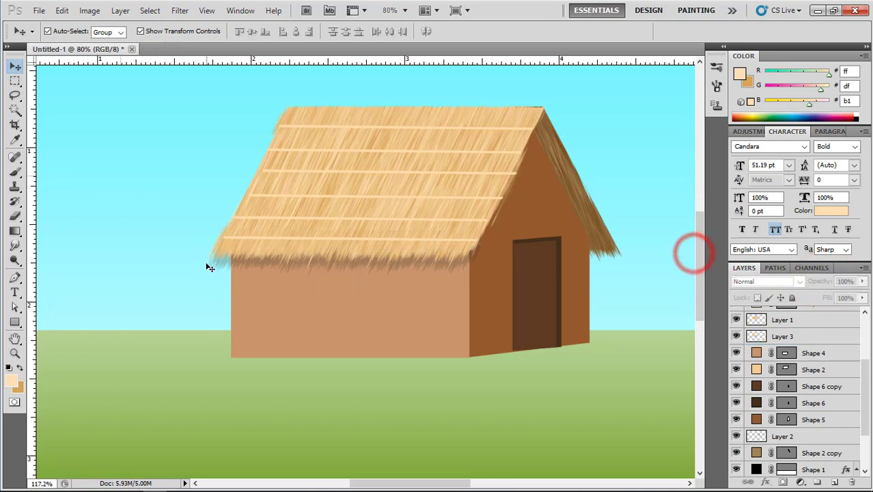
Step: Delete the parts of the eave shadow that extend past both side edges of the front wall
scroll(209, 267, "up", 3)
left_click(220, 263)
left_click(13, 78)
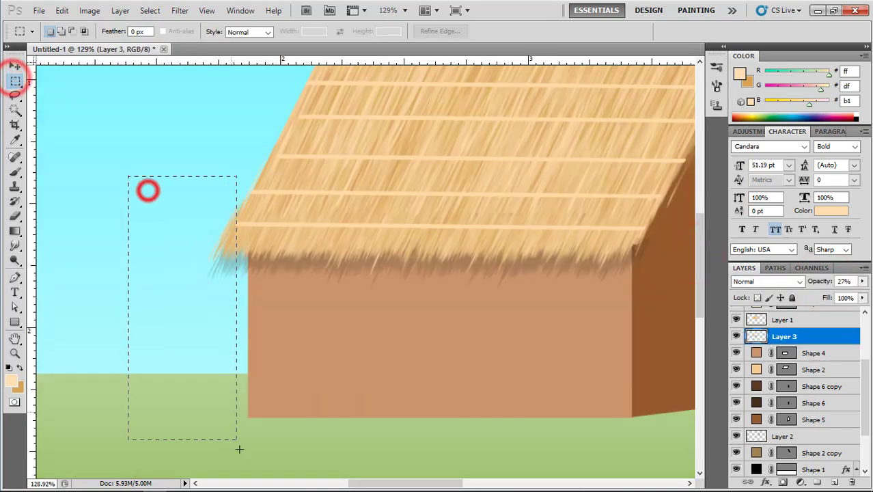
key("Delete")
scroll(353, 420, "down", 2)
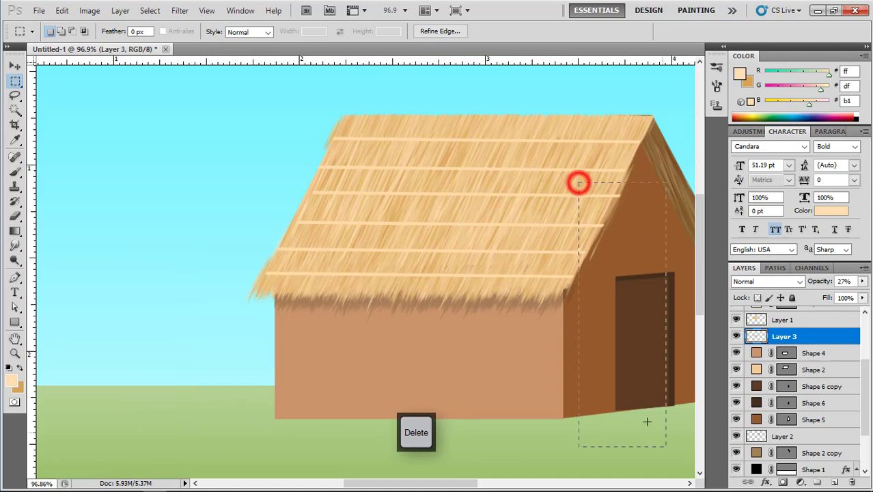
left_click_drag(599, 346, 587, 331)
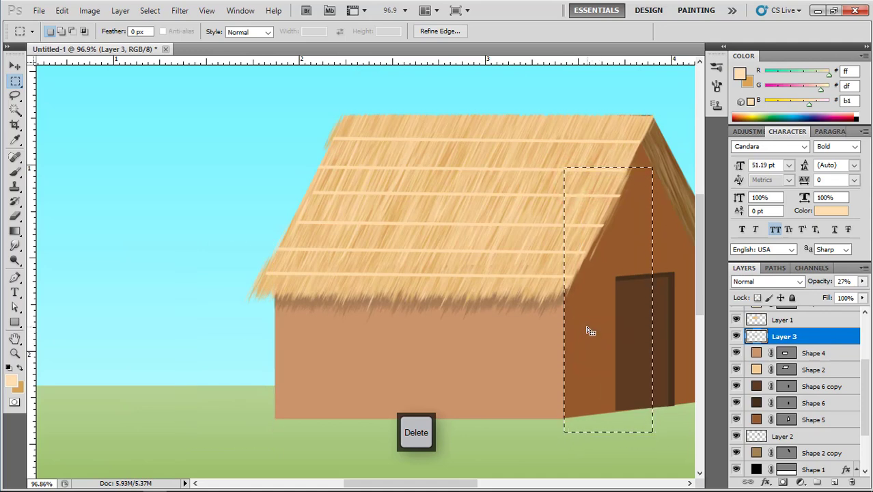
scroll(586, 331, "down", 5)
key("ctrl+d")
left_click(14, 65)
left_click(93, 130)
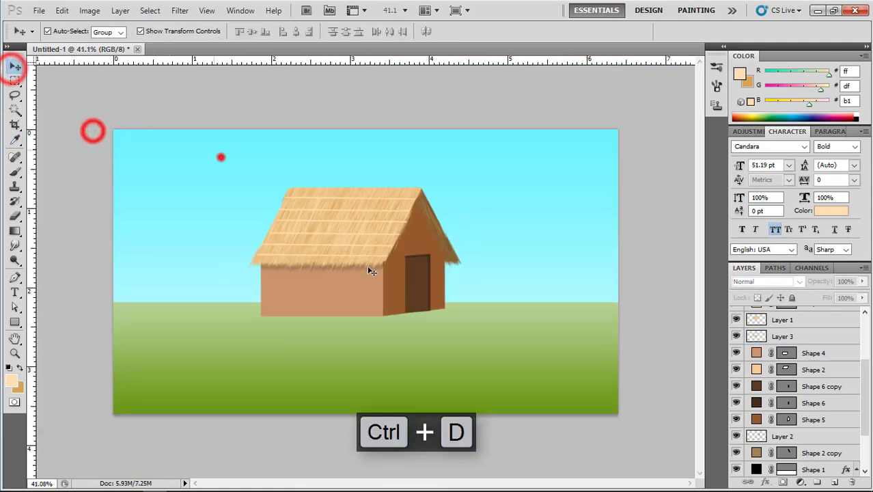
Step: Move the whole hut slightly down towards the picture's centre and enlarge it proportionally around its own centre
left_click_drag(220, 157, 507, 358)
left_click(526, 340, "shift")
left_click_drag(423, 236, 434, 248)
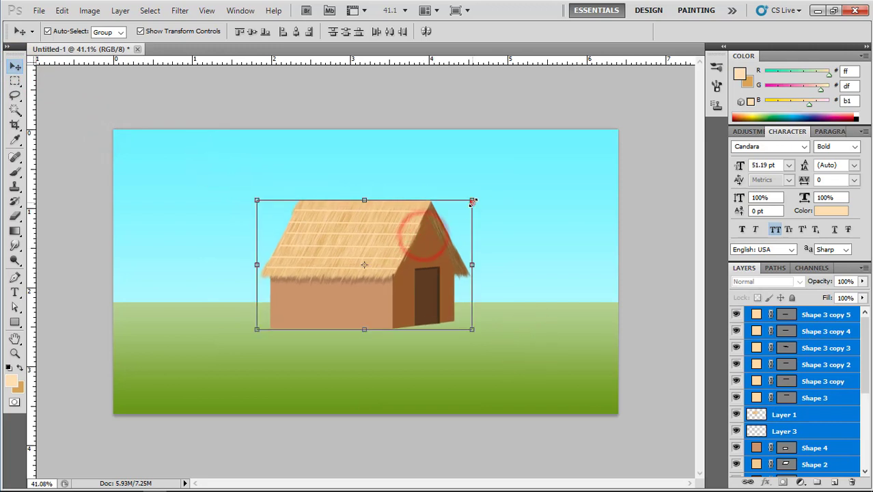
left_click_drag(472, 202, 492, 185)
double_click(409, 220)
Step: Group all the hut layers and duplicate the group
key("ctrl+g")
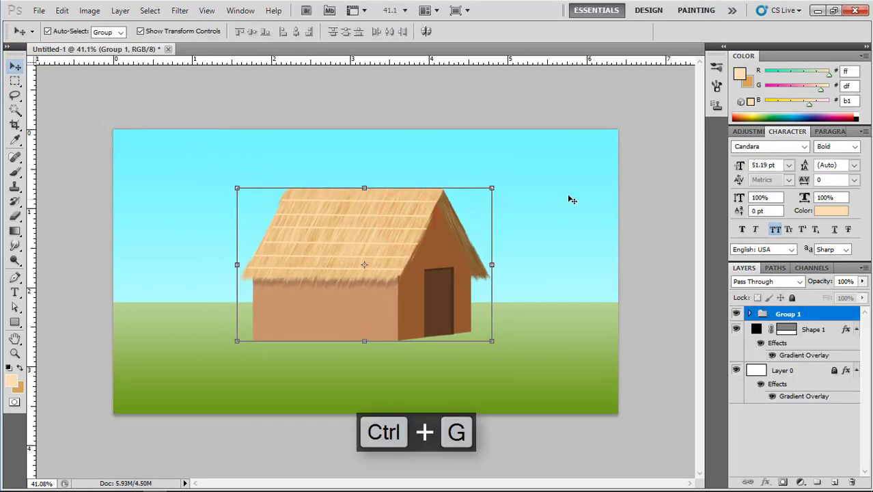
left_click(568, 195)
left_click(398, 234)
left_click_drag(407, 223, 409, 242)
Step: Flip the duplicated hut vertically, move it down to mirror the hut at its base, and stack it behind the original
left_click(367, 205)
right_click(375, 245)
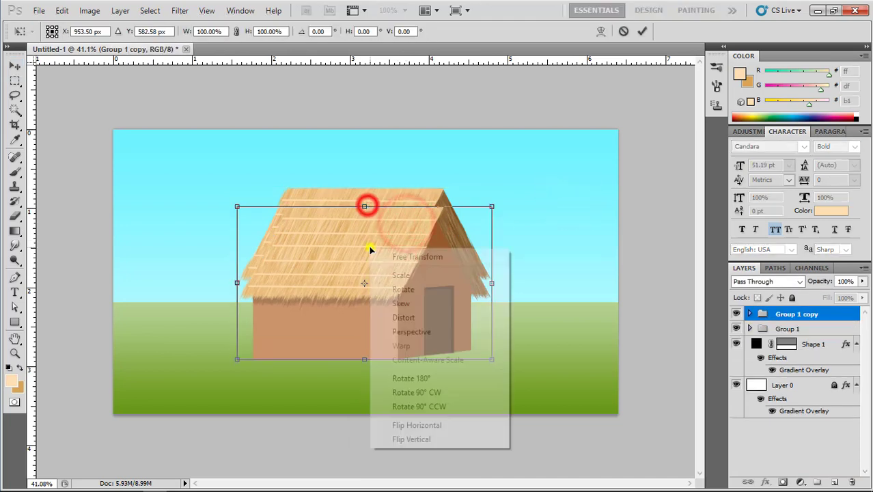
left_click(403, 440)
left_click_drag(404, 288, 403, 360)
key("Return")
key("ctrl+bracketleft")
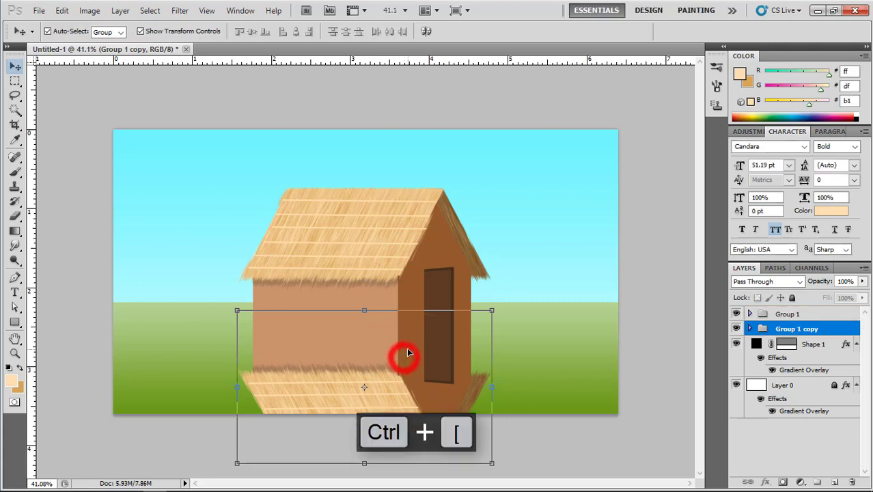
Step: Merge the flipped group copy into one layer and make it a black shadow with Levels at 30% opacity
right_click(815, 329)
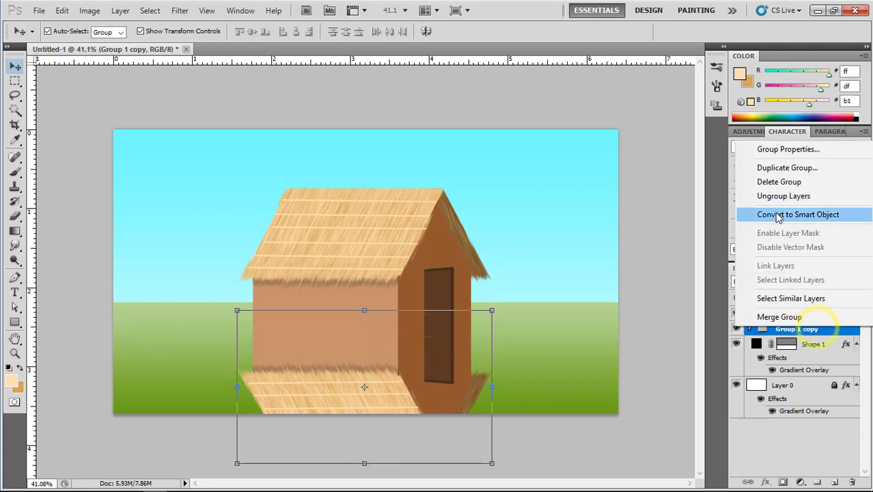
left_click(779, 317)
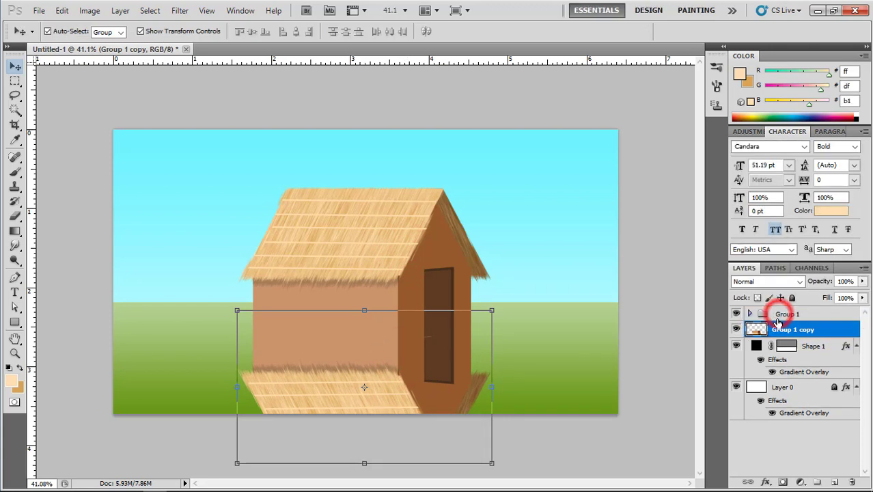
key("ctrl+l")
left_click_drag(730, 276, 565, 291)
left_click(773, 102)
key("v")
left_click_drag(822, 281, 776, 287)
Step: Squash the shadow to 48.28% height and skew it horizontally by -45.66° so it falls diagonally across the grass
scroll(392, 385, "down", 3)
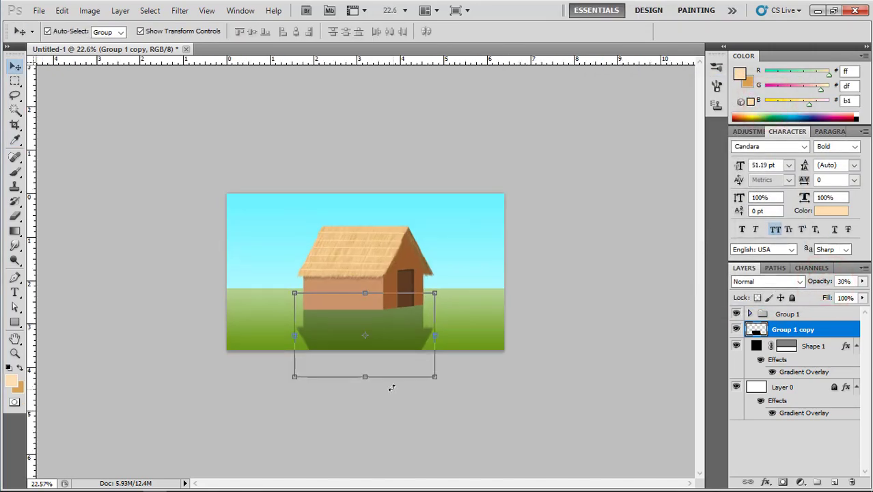
left_click_drag(367, 378, 323, 336)
right_click(384, 321)
left_click(422, 175)
scroll(328, 331, "up", 2)
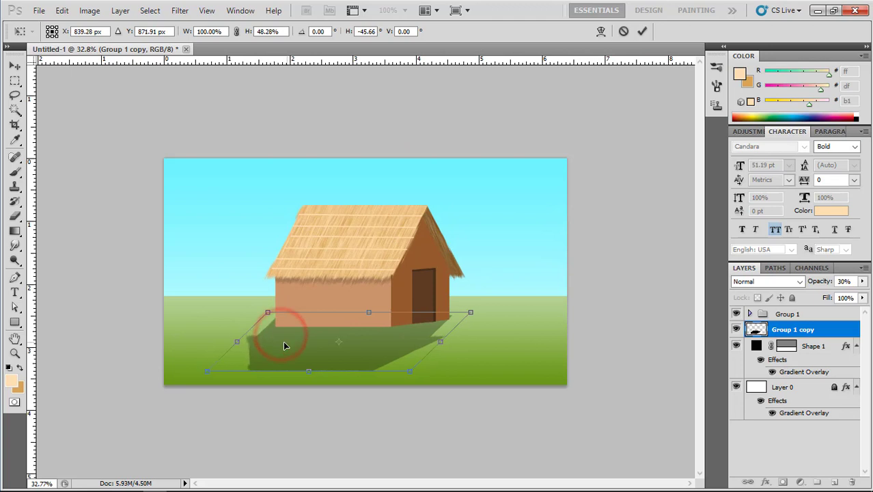
scroll(282, 349, "up", 2)
Step: Reduce the shadow's height to 41.60% and skew it further so its upper edge lines up with the hut's base
right_click(347, 343)
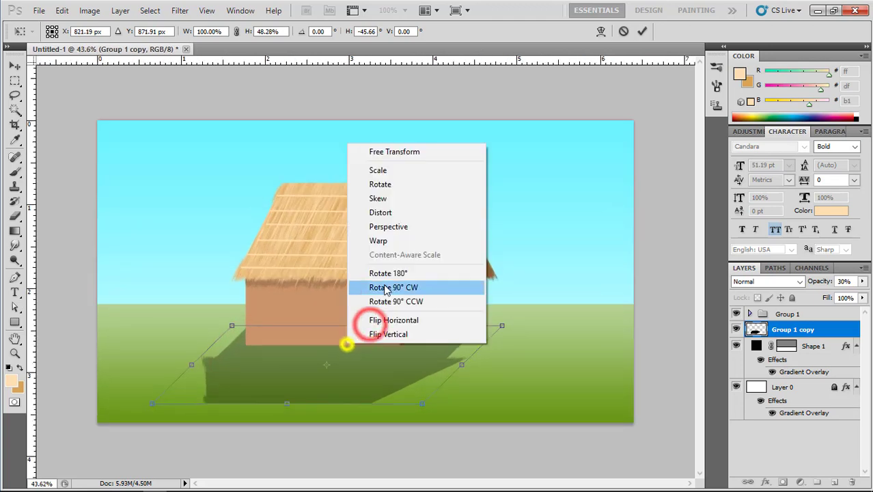
left_click(376, 168)
left_click_drag(367, 326, 366, 338)
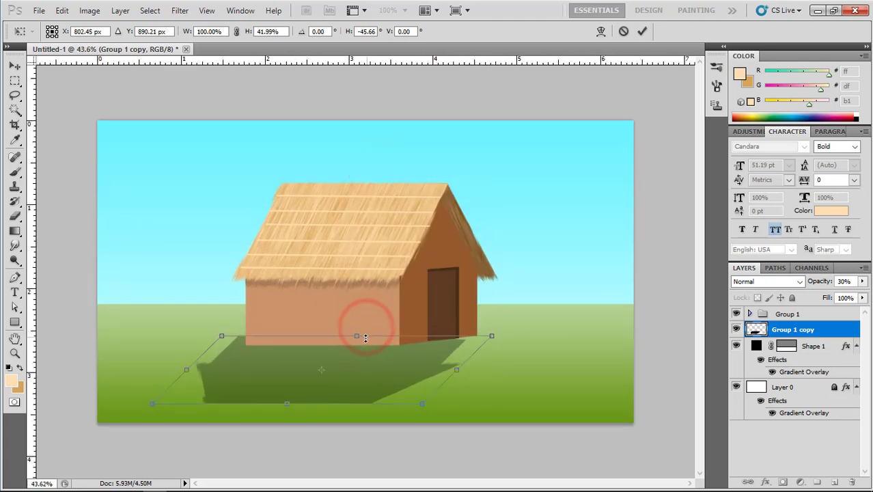
right_click(362, 348)
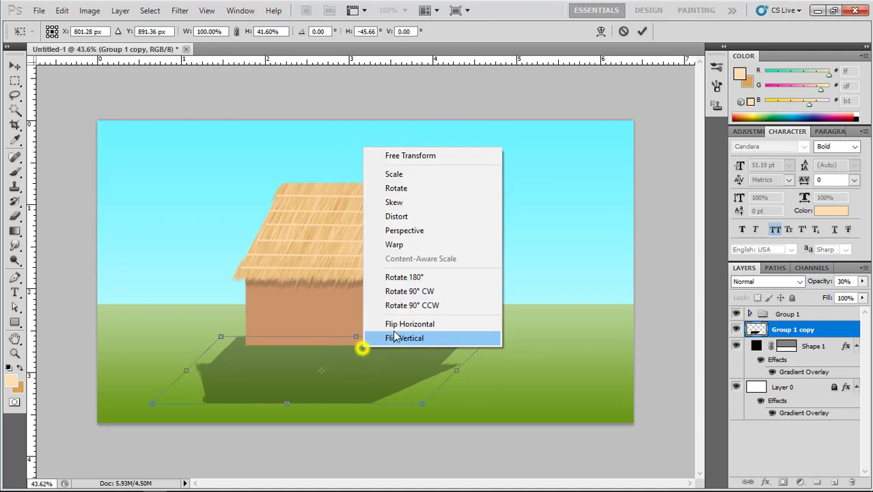
left_click(403, 159)
left_click_drag(357, 339, 399, 356)
double_click(359, 358)
Step: Nudge the shadow into place so it meets the corners of the hut's base
scroll(358, 358, "up", 3)
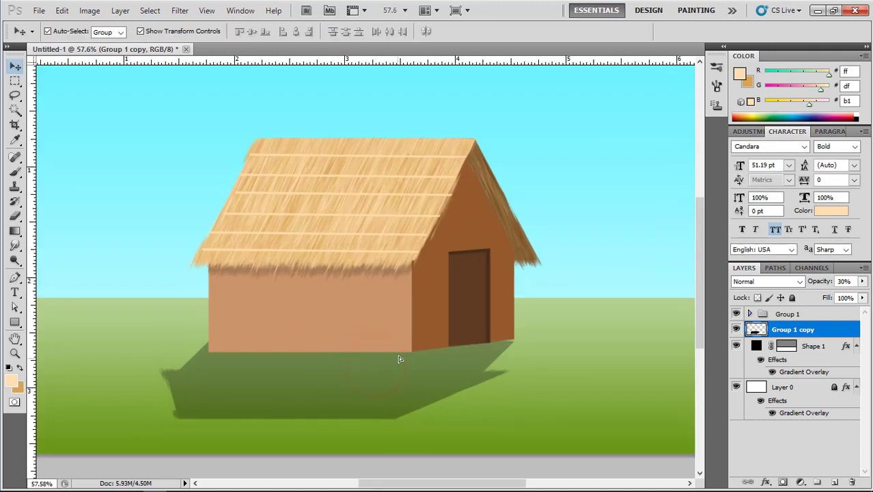
key("Right")
key("Up")
key("Left")
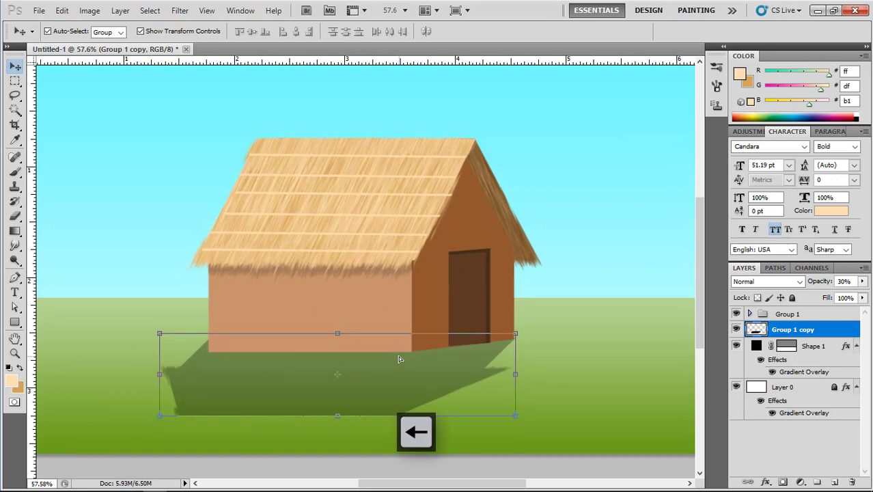
Step: Shorten the shadow to 66.38% of its height, keeping its upper edge at the hut's base
scroll(398, 356, "down", 1)
key("ctrl+t")
left_click_drag(341, 403, 350, 384)
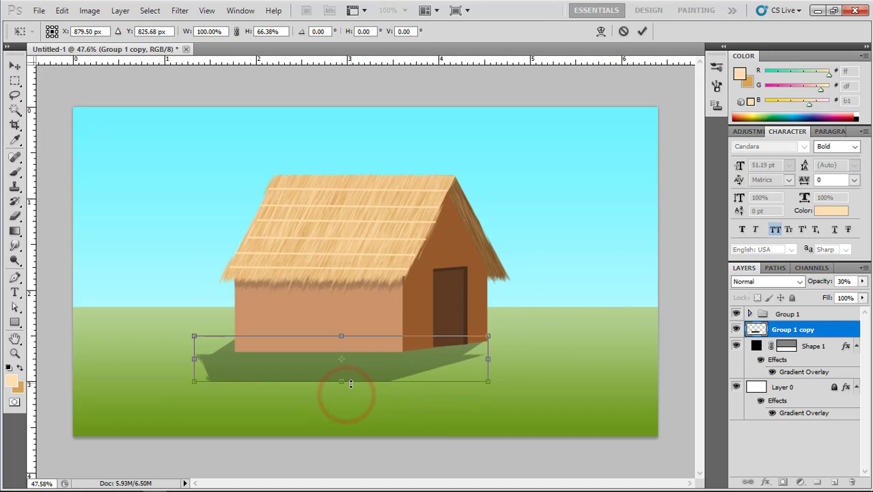
double_click(390, 364)
left_click(614, 247)
Step: Lower the hut shadow's opacity to 21%
scroll(593, 273, "down", 2)
left_click(388, 344)
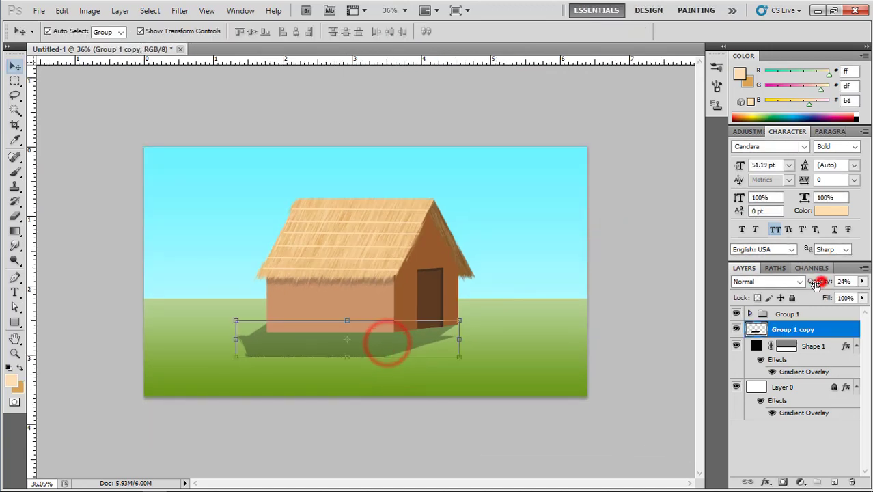
left_click_drag(816, 286, 815, 286)
scroll(441, 301, "up", 1)
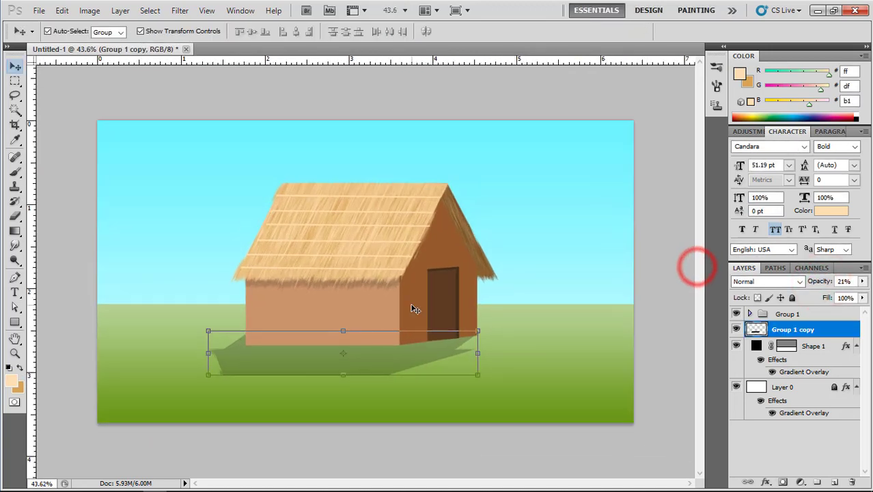
key("Return")
Step: Select the hut group together with its shadow and move both slightly to the left
left_click(565, 249)
scroll(516, 288, "down", 2)
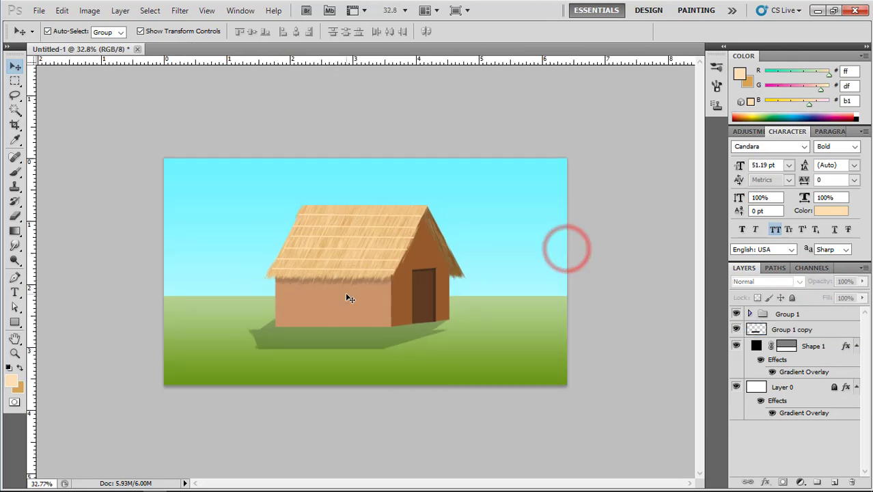
left_click_drag(193, 199, 471, 357)
left_click(505, 357, "shift")
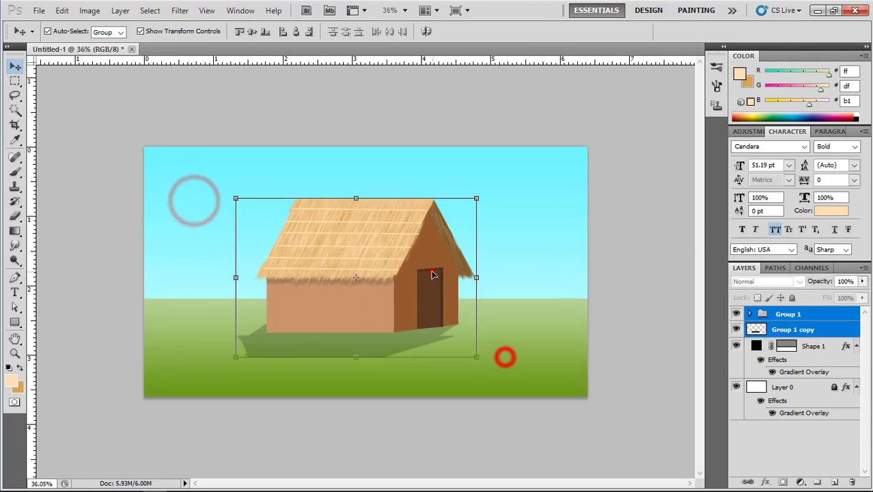
left_click_drag(433, 272, 416, 274)
left_click(582, 243)
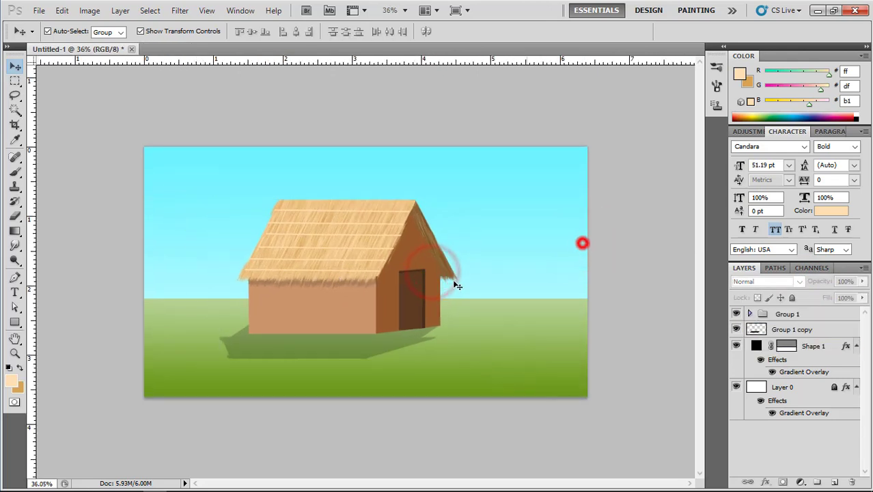
Step: Draw a closed, irregular rounded shape with the Pen tool on the grass to the right of the hut
left_click(15, 277)
scroll(283, 401, "up", 1)
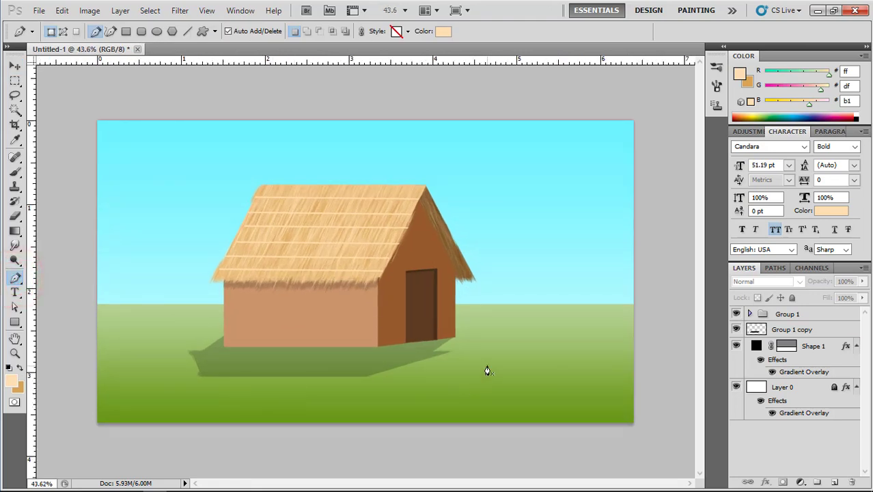
left_click(529, 360)
left_click(535, 371)
left_click(543, 381)
left_click(545, 397)
left_click(545, 405)
left_click(532, 410)
left_click(509, 411)
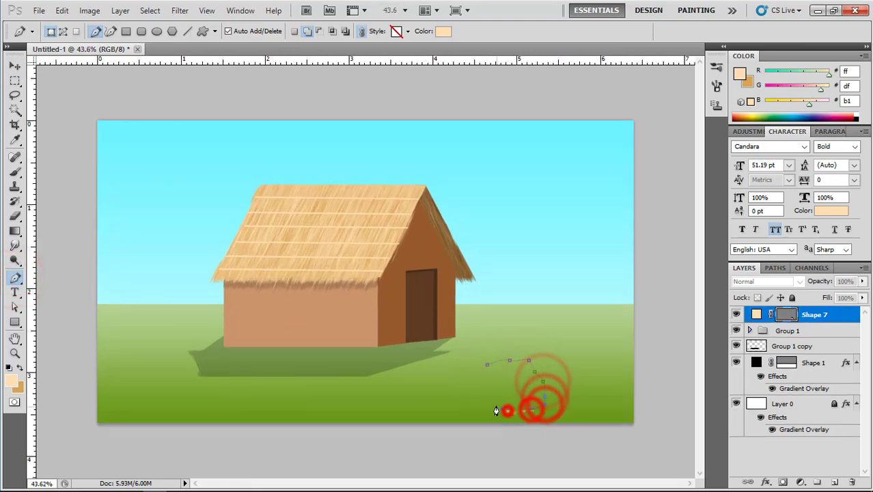
left_click(496, 405)
left_click(487, 364)
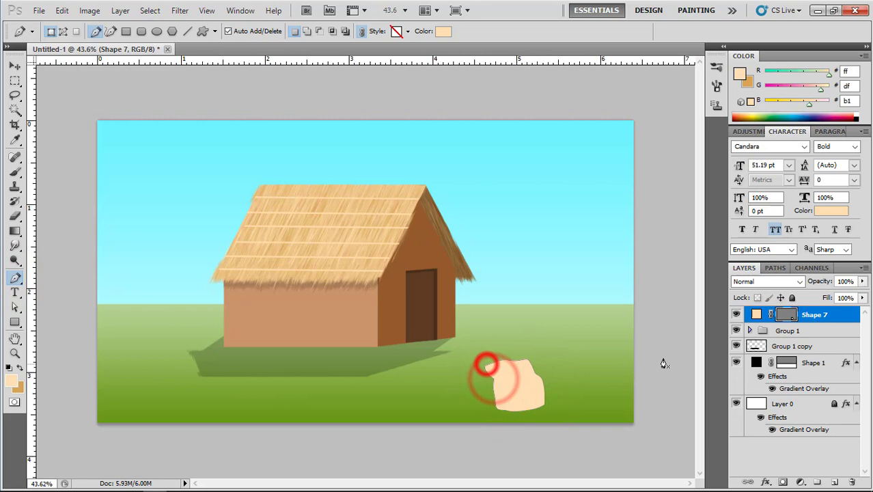
Step: Add a gradient overlay to the rock shape and set the gradient's end stop to a light gray
double_click(839, 319)
left_click(555, 274)
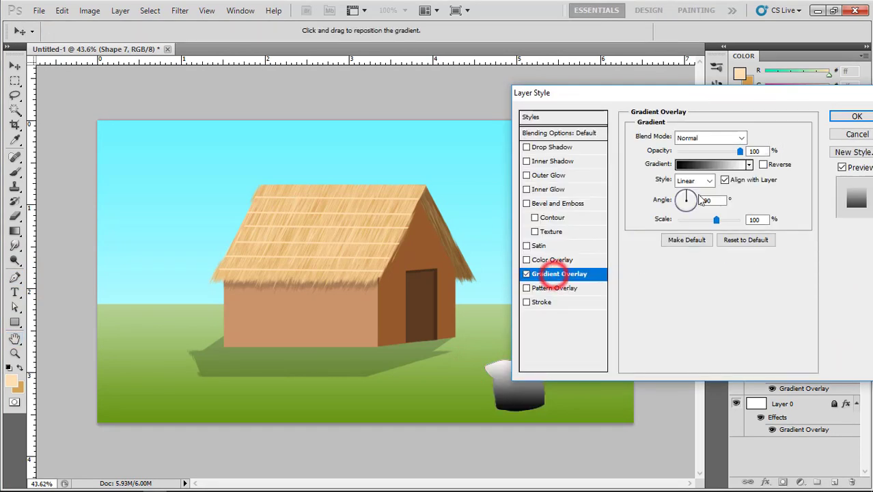
left_click_drag(637, 92, 678, 92)
left_click(741, 169)
double_click(814, 307)
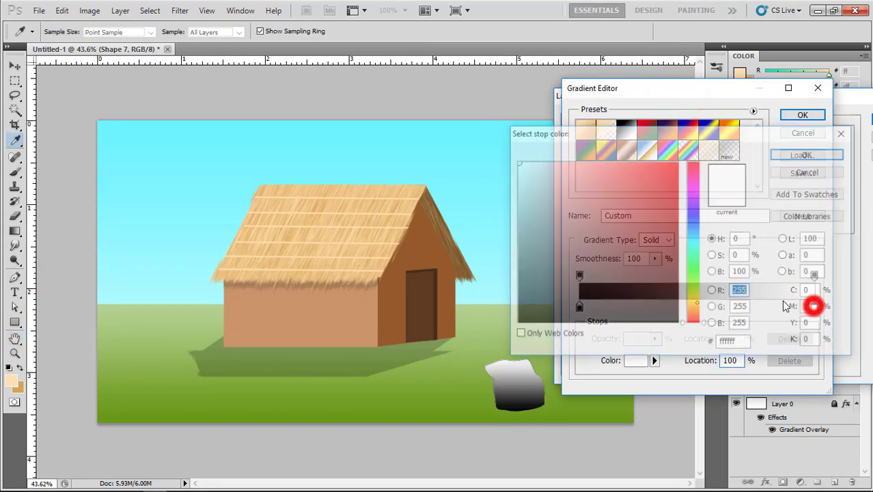
left_click(531, 226)
left_click(779, 151)
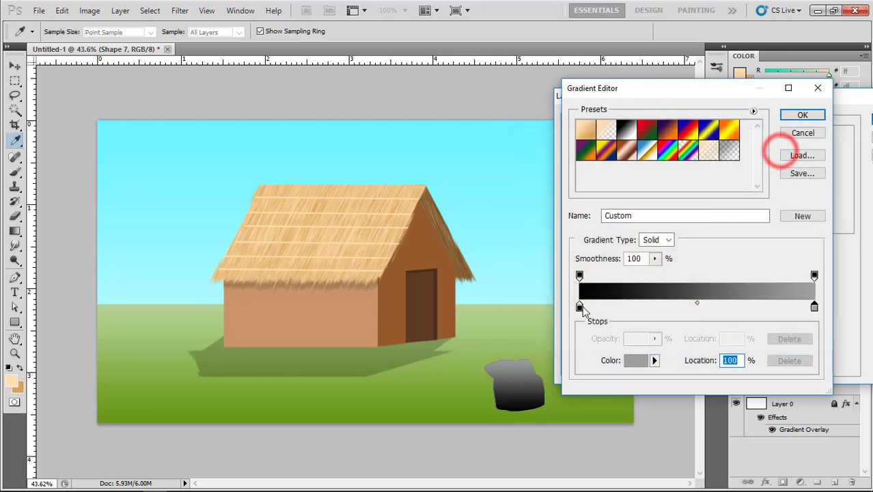
Step: Set the start stop of the rock's gradient to dark gray-brown 483b3b and apply the overlay
left_click(579, 308)
double_click(579, 308)
left_click(555, 277)
left_click_drag(556, 276, 546, 277)
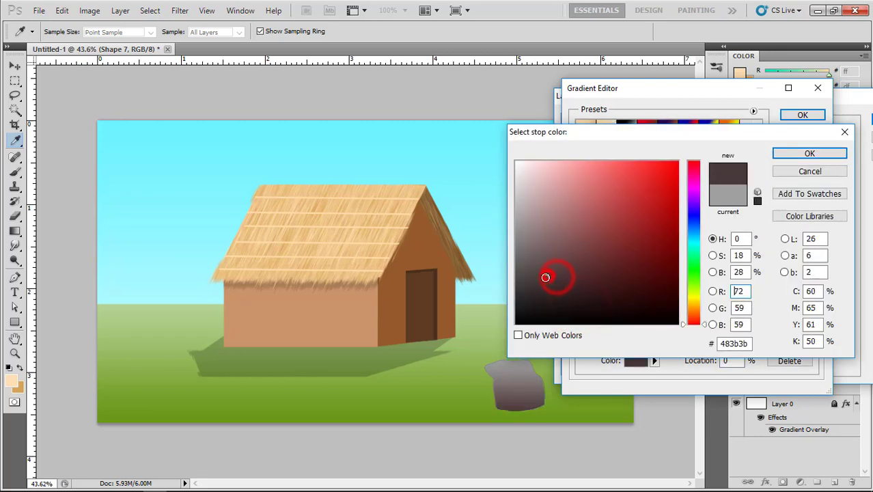
left_click(833, 156)
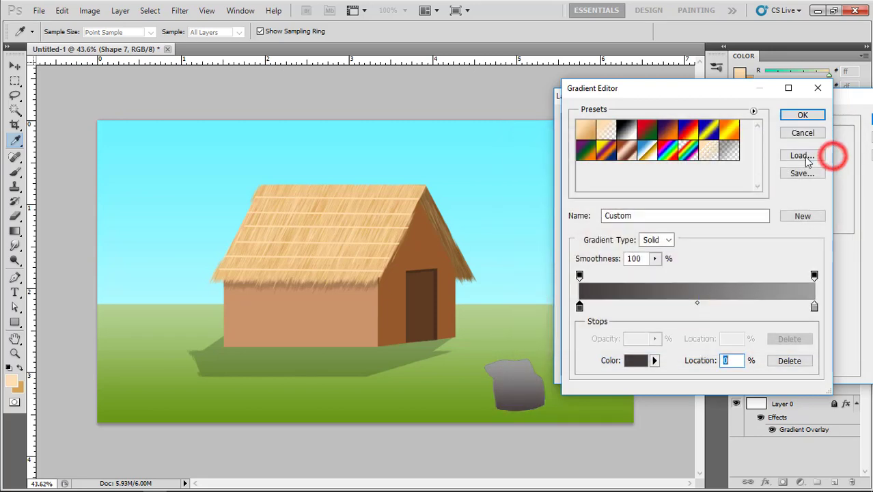
left_click(801, 115)
left_click(798, 112)
Step: Draw a closed side facet along the rock's left edge with the Pen tool and send it behind the main rock shape
scroll(515, 378, "up", 4)
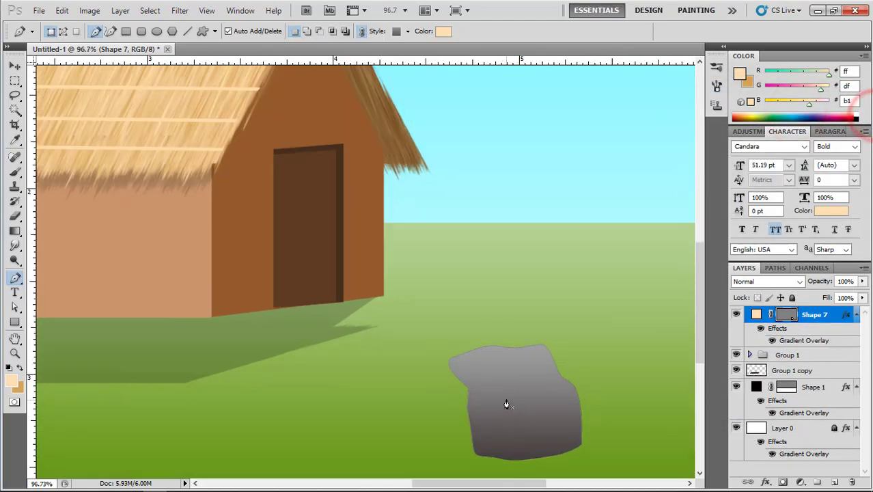
left_click_drag(504, 381, 539, 232)
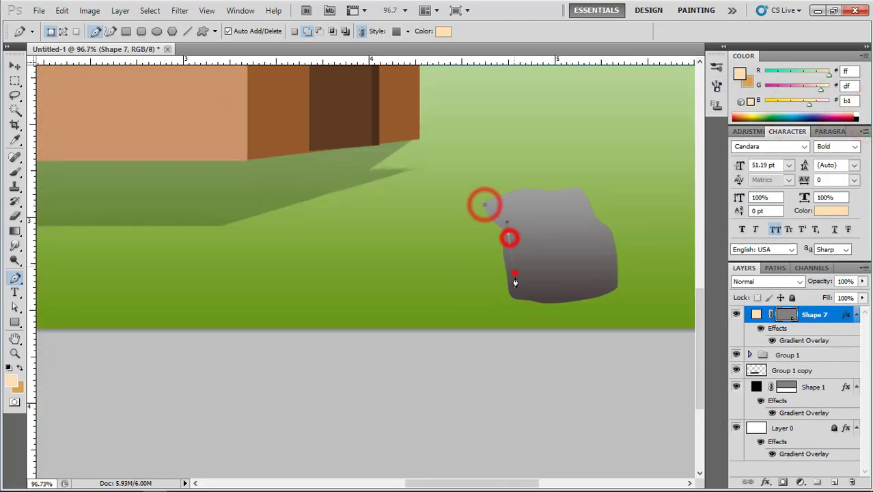
left_click(514, 274)
left_click(468, 233)
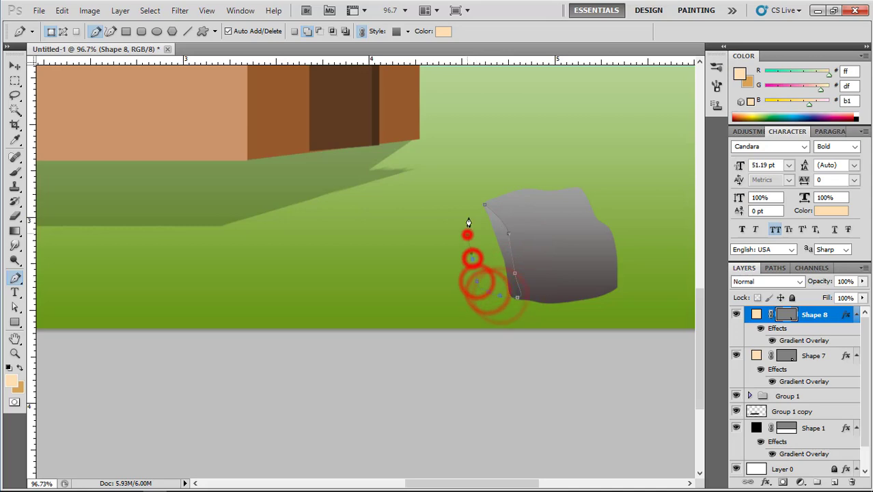
left_click(483, 204)
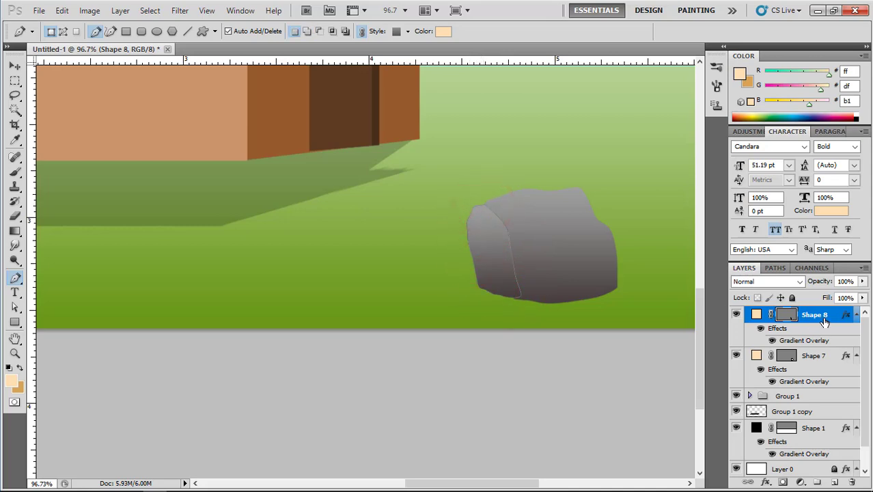
key("ctrl+bracketleft")
Step: Set the end stop of the side facet's gradient overlay to gray 646262
double_click(845, 360)
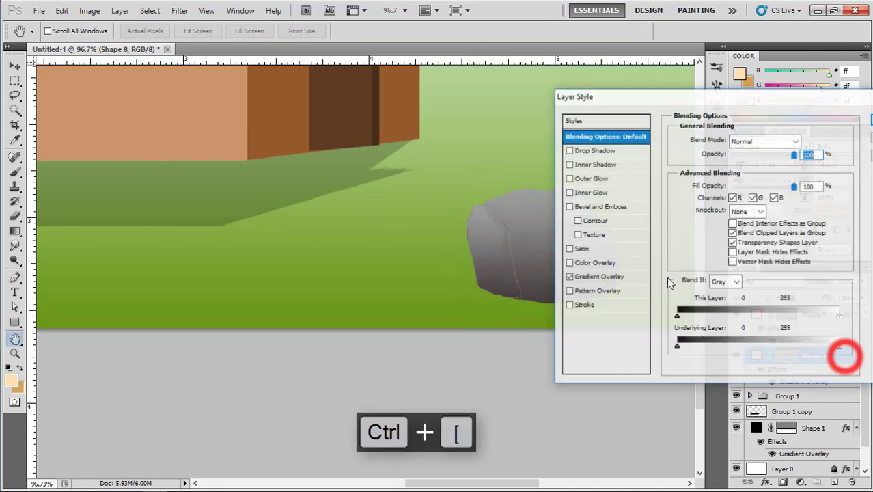
left_click(585, 277)
left_click(747, 170)
double_click(814, 307)
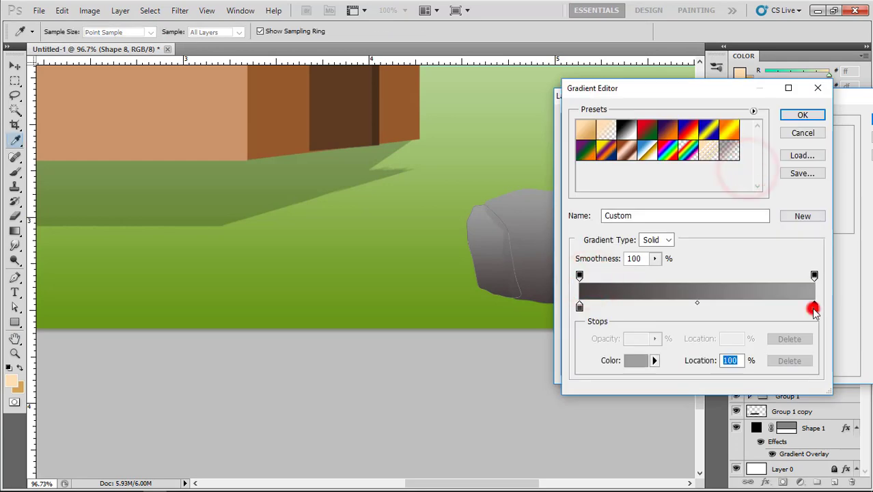
left_click(523, 260)
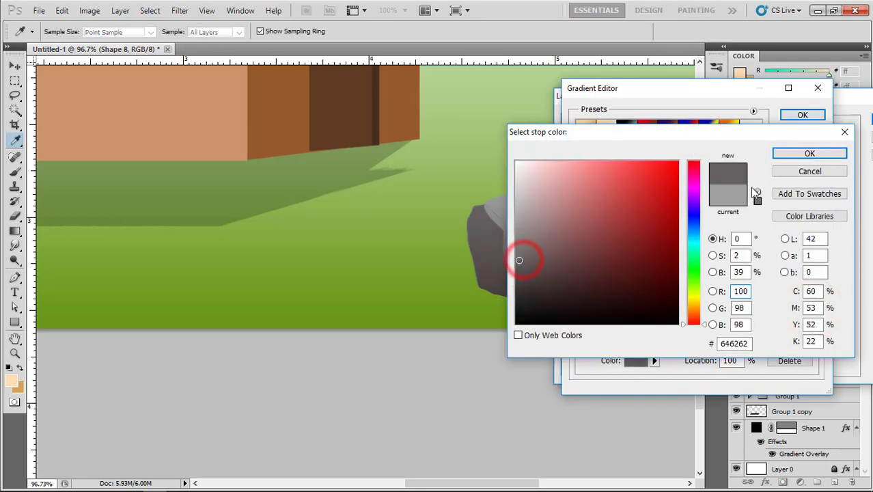
left_click(810, 153)
Step: Set the start stop of the side facet's gradient to near-black 2b2929 and apply the overlay
double_click(579, 307)
left_click(524, 297)
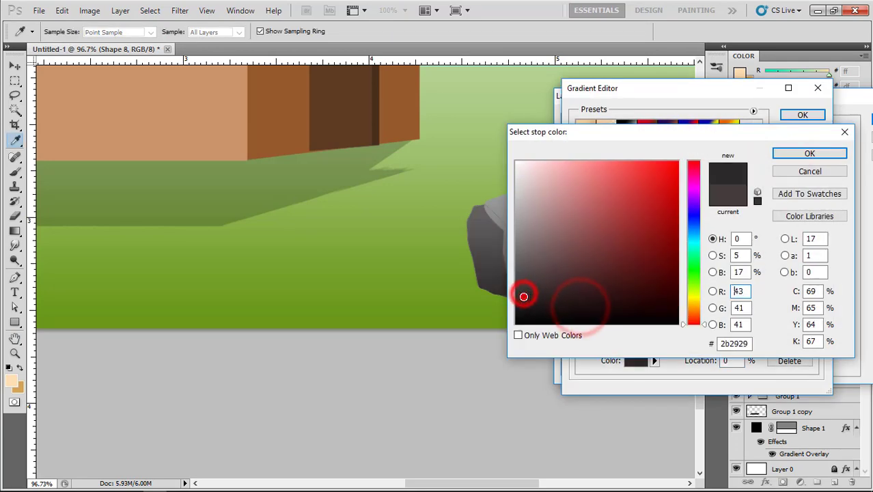
left_click(791, 156)
left_click(797, 114)
left_click(869, 118)
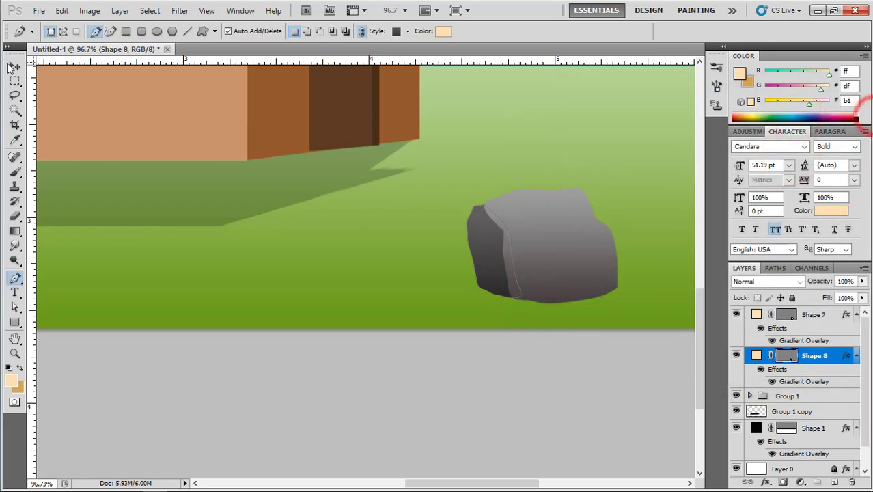
Step: Begin a new Pen tool outline above the main rock shape, tracing its upper edge from the left corner to the right end
left_click(14, 65)
left_click_drag(482, 403, 585, 274)
left_click(574, 254)
left_click(16, 278)
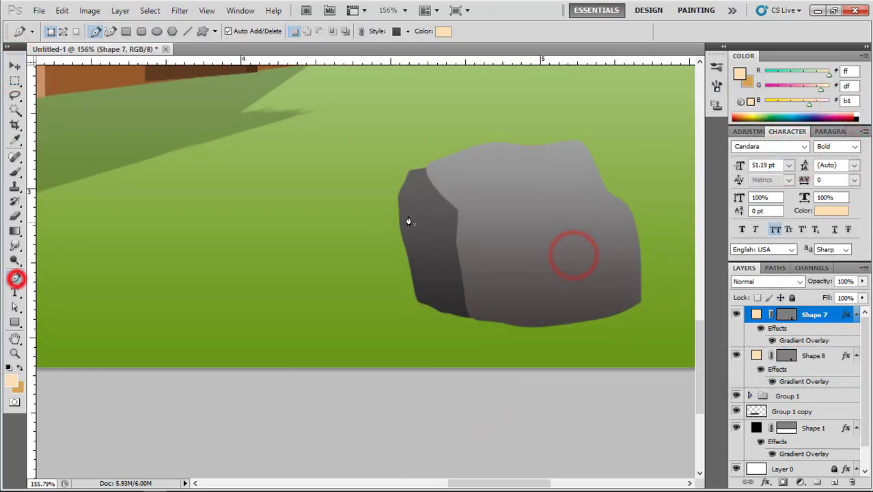
left_click(452, 205)
left_click(435, 166)
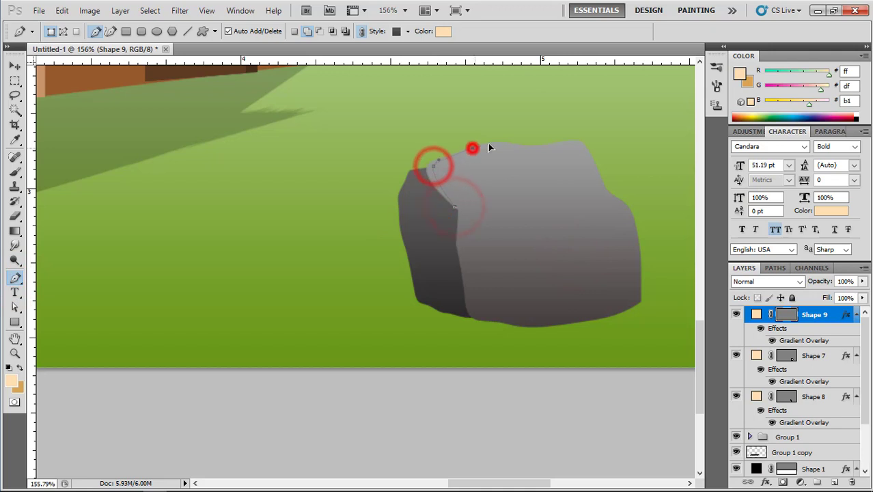
left_click(545, 146)
left_click(573, 142)
left_click(577, 134)
Step: Run the outline back slightly above the rock's upper edge and down around the top of the dark side facet
left_click(564, 130)
left_click(556, 129)
left_click(535, 127)
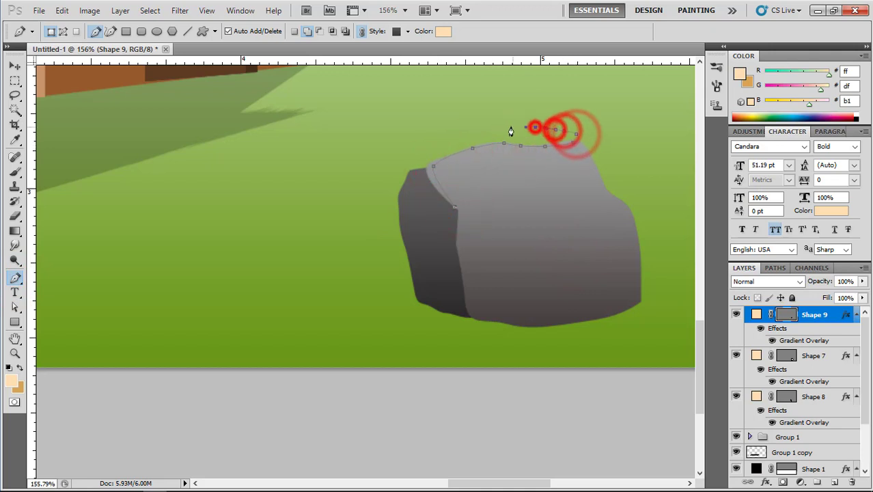
left_click(507, 126)
left_click_drag(495, 127, 485, 129)
left_click(448, 143)
left_click(426, 149)
left_click(401, 155)
left_click(393, 198)
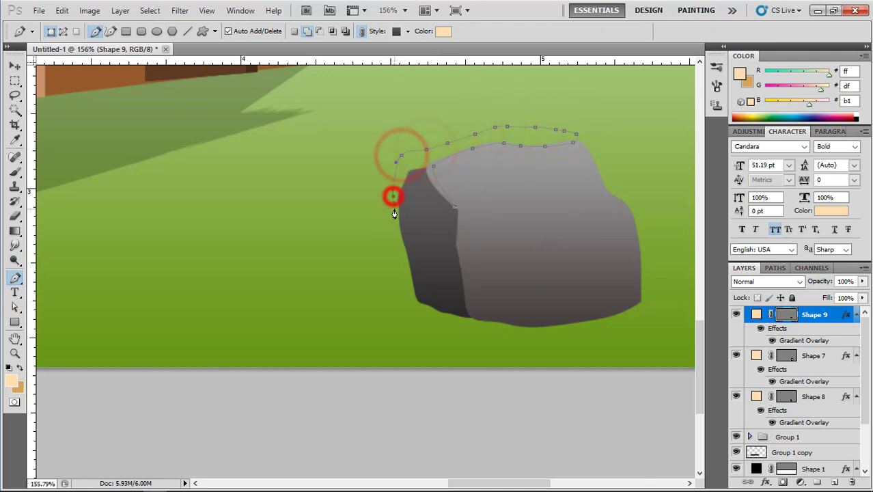
left_click(399, 211)
left_click(416, 169)
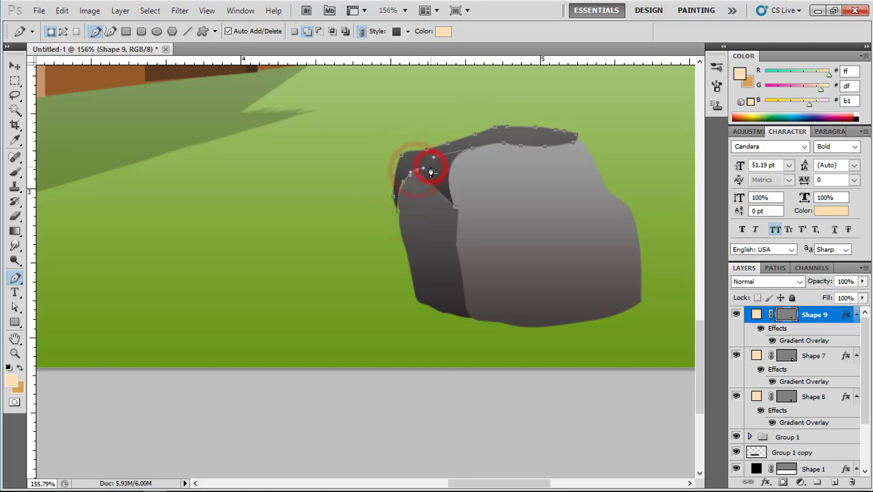
Step: Undo the last anchor and close the top facet's outline at its starting point beside the dark facet
key("ctrl+alt+z")
scroll(431, 172, "up", 2)
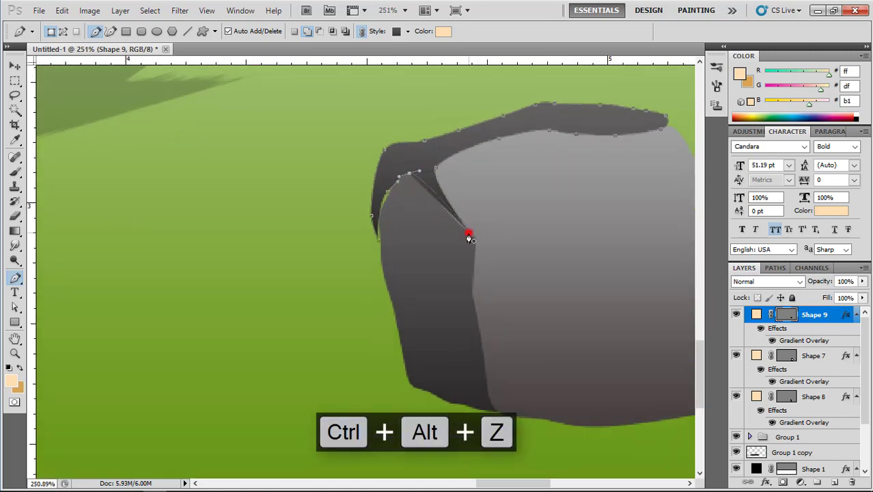
left_click(468, 233)
key("Return")
scroll(480, 235, "down", 4)
Step: Set the end stop of the top facet's gradient overlay to a light gray
double_click(839, 316)
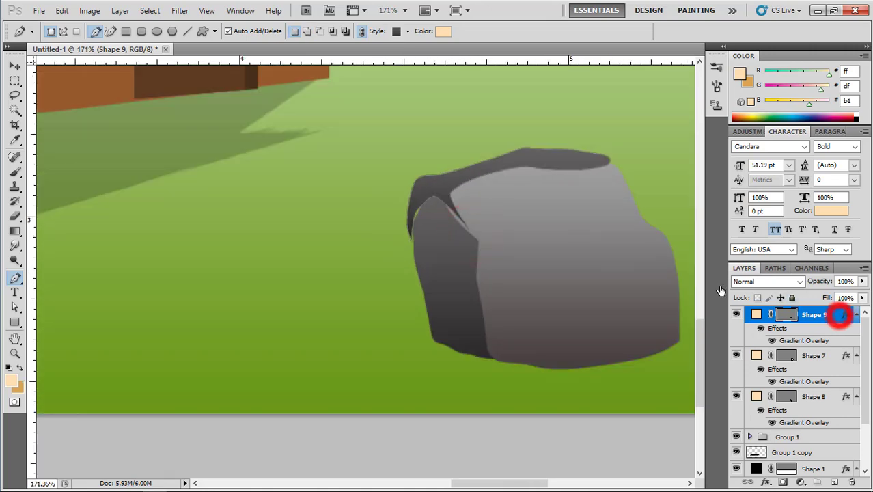
left_click(606, 275)
left_click(755, 166)
double_click(814, 307)
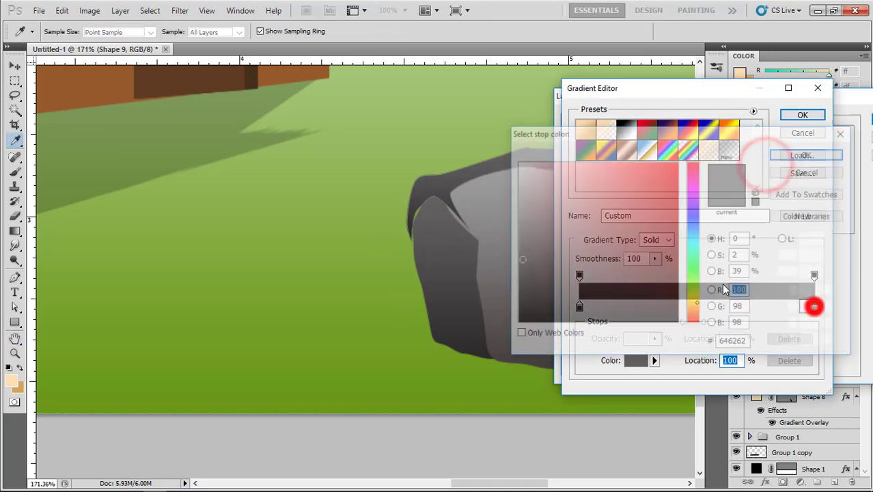
left_click(518, 209)
left_click(518, 201)
left_click(784, 155)
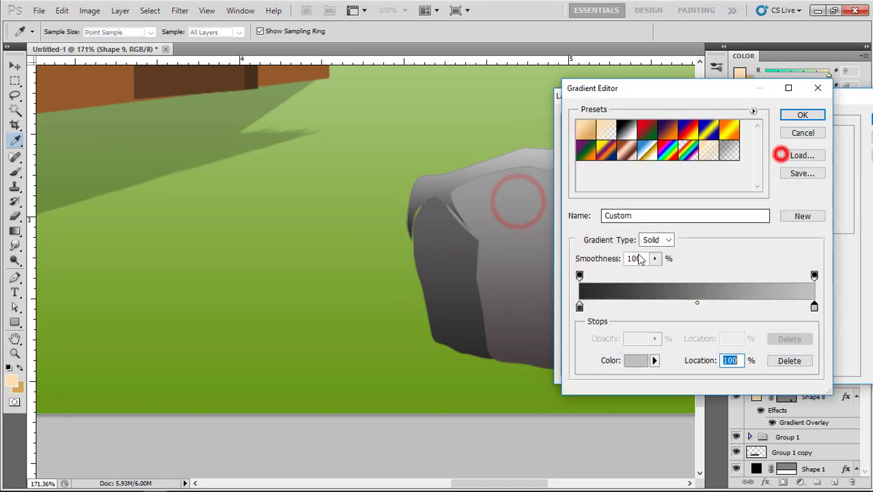
Step: Set the start stop of the top facet's gradient to medium gray 817e7e and apply the overlay
double_click(579, 307)
left_click(519, 242)
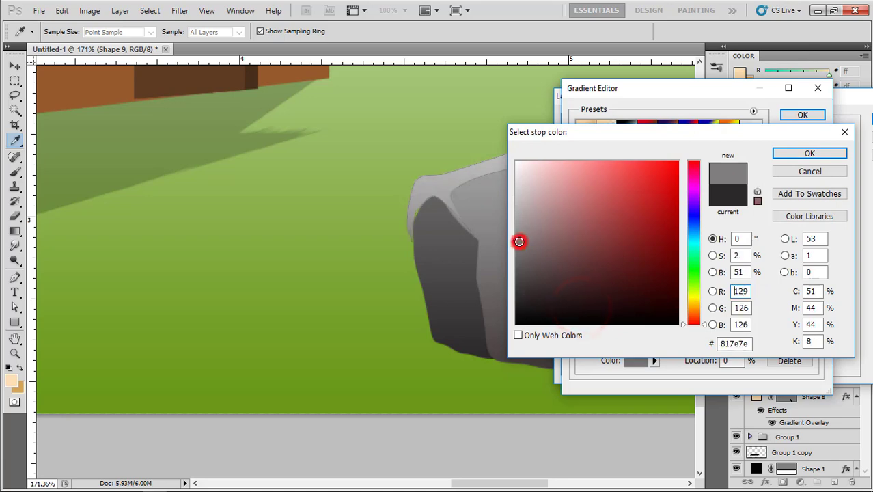
left_click(789, 157)
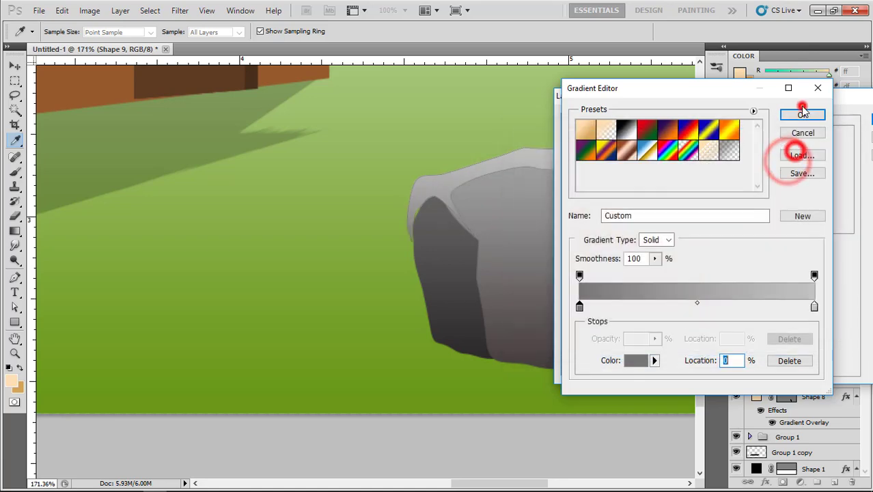
left_click(803, 115)
left_click(861, 113)
Step: Nudge the top facet into place on the rock and stretch its lower edge slightly downward
left_click(16, 65)
left_click(212, 186)
scroll(568, 188, "up", 3)
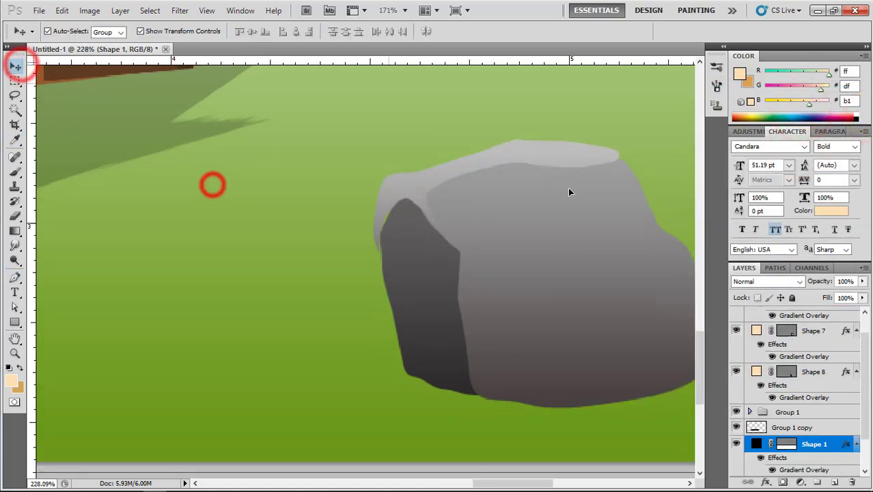
left_click_drag(521, 208, 422, 220)
left_click_drag(286, 204, 291, 210)
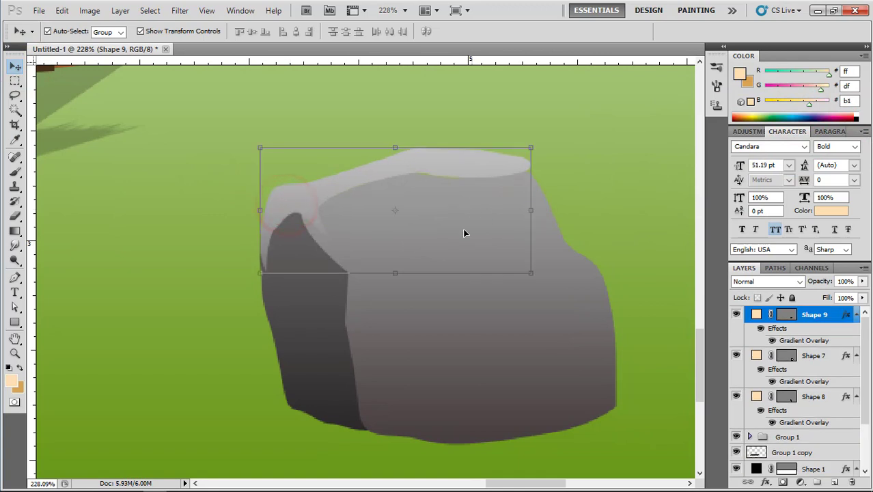
left_click(395, 274)
double_click(465, 178)
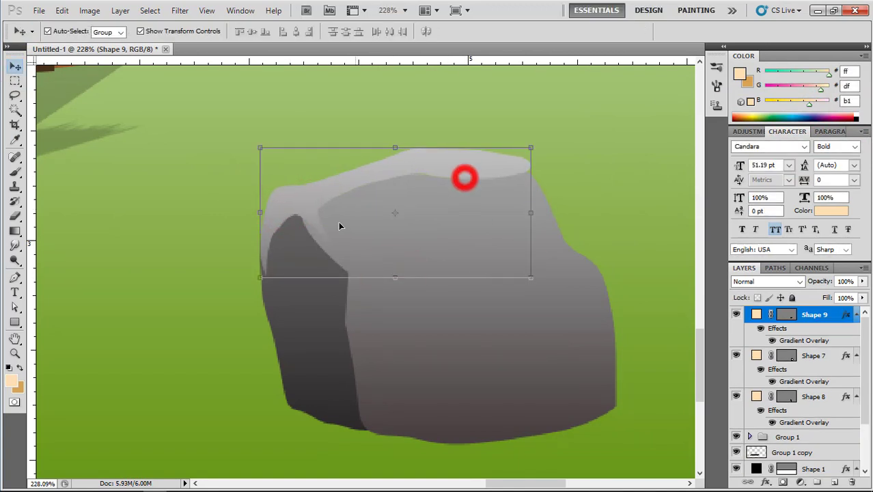
Step: Adjust the top facet's anchor points with the Direct Selection tool so its corners follow the rock's dark facet and right end
left_click(14, 307)
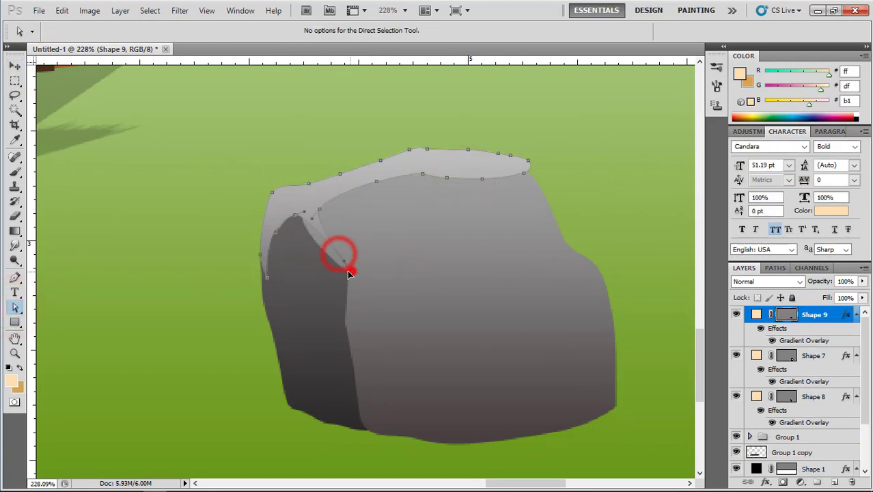
left_click(347, 271)
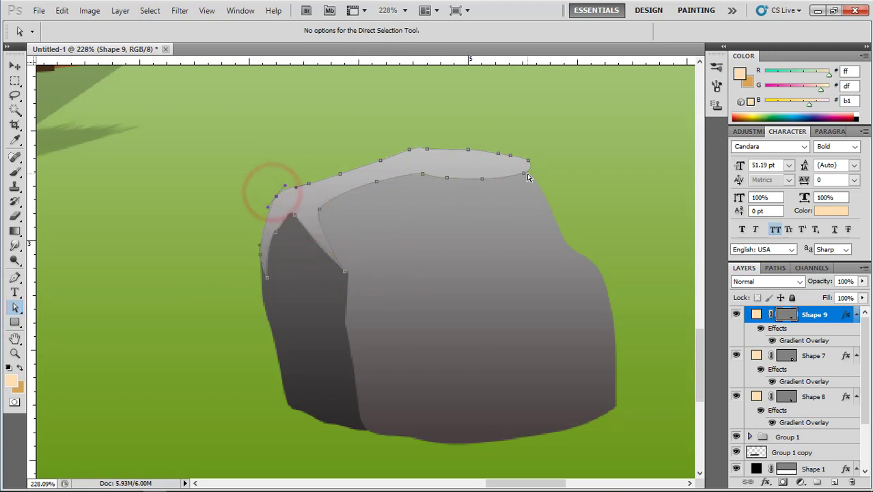
scroll(542, 188, "down", 1)
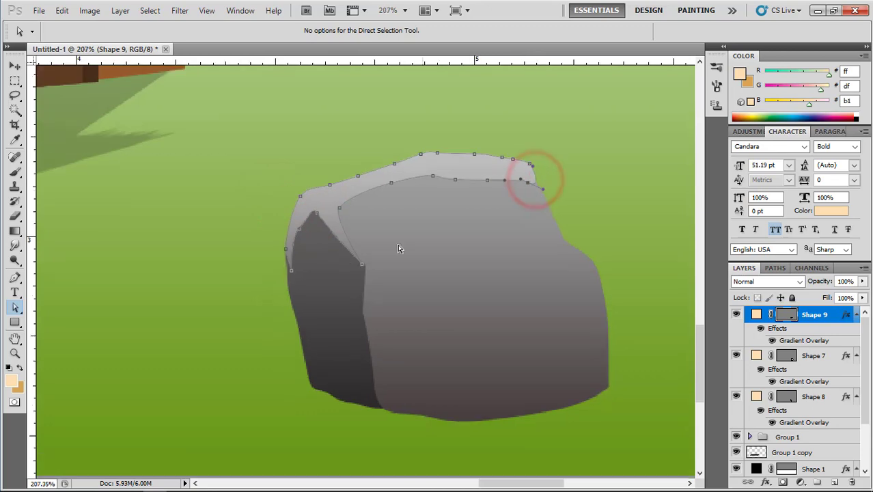
scroll(290, 284, "down", 2)
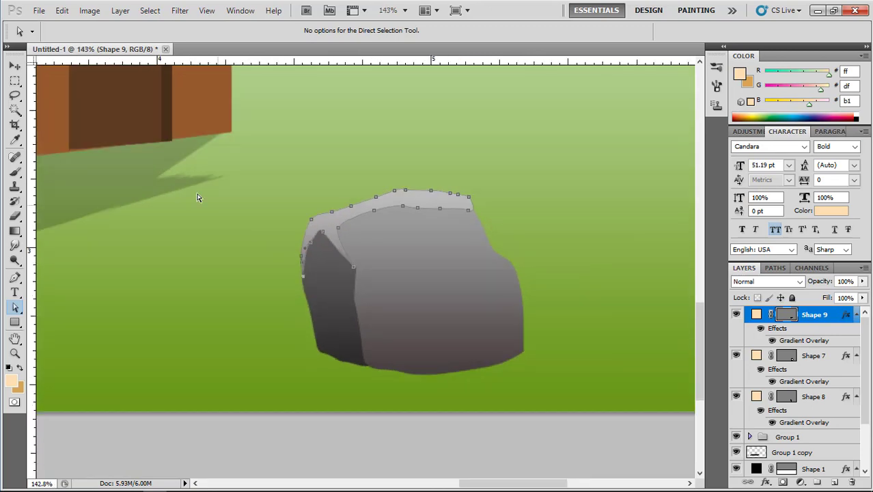
Step: Select the green field layer and lock it completely
left_click(14, 66)
left_click(167, 224)
scroll(167, 224, "down", 4)
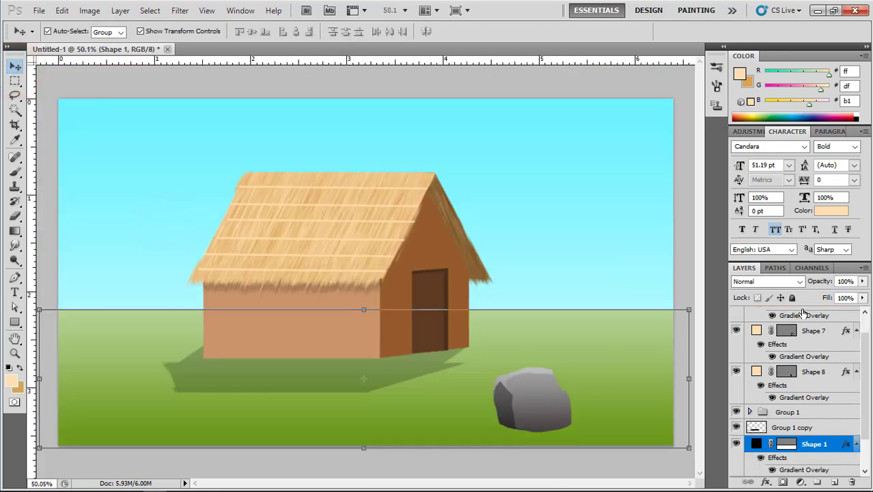
left_click(792, 298)
Step: Select all the rock's shapes and duplicate and resize the rock into an overlapping cluster of three
left_click_drag(480, 371, 577, 435)
left_click_drag(554, 417, 538, 434)
left_click_drag(556, 387, 539, 402)
left_click_drag(529, 428, 565, 433)
double_click(529, 427)
double_click(484, 429)
Step: Select the three-rock cluster and enlarge it in the lower-right corner of the green field
left_click_drag(636, 399, 466, 453)
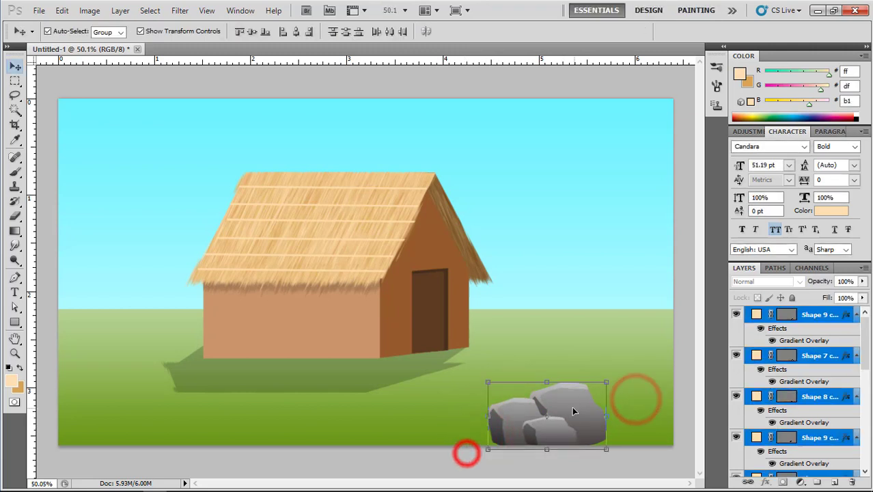
left_click_drag(609, 381, 468, 406)
double_click(612, 389)
Step: Duplicate the rock cluster, scale the copy to about 64%, and place it in front of the larger cluster's left side
left_click_drag(353, 373, 409, 404)
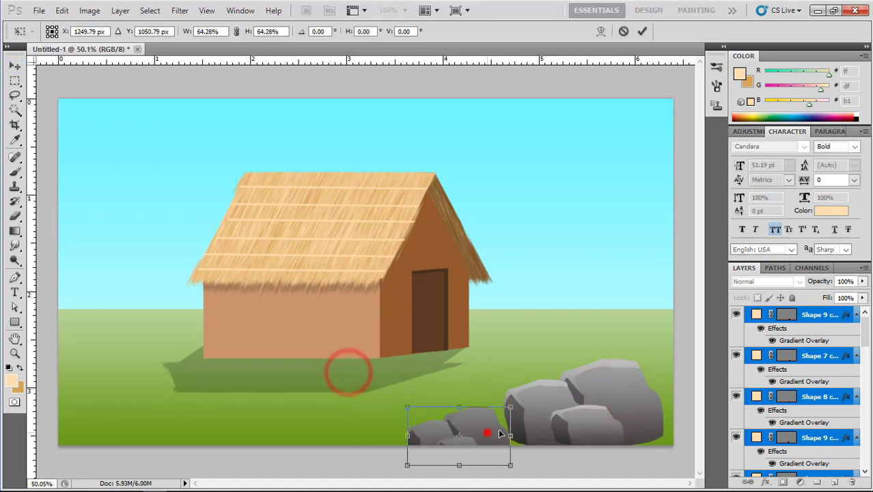
left_click_drag(484, 430, 534, 422)
double_click(534, 422)
left_click(573, 345)
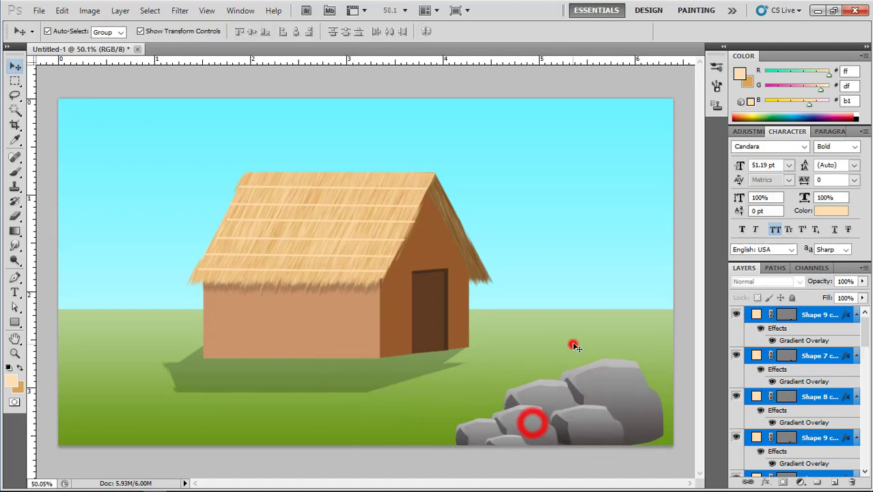
Step: Duplicate the whole rock pile and place a reduced copy in the field's lower-left corner, partly beyond the canvas edge
scroll(573, 344, "down", 4)
left_click_drag(410, 402, 589, 309)
left_click(357, 338, "shift")
left_click_drag(551, 332, 540, 341)
double_click(540, 339)
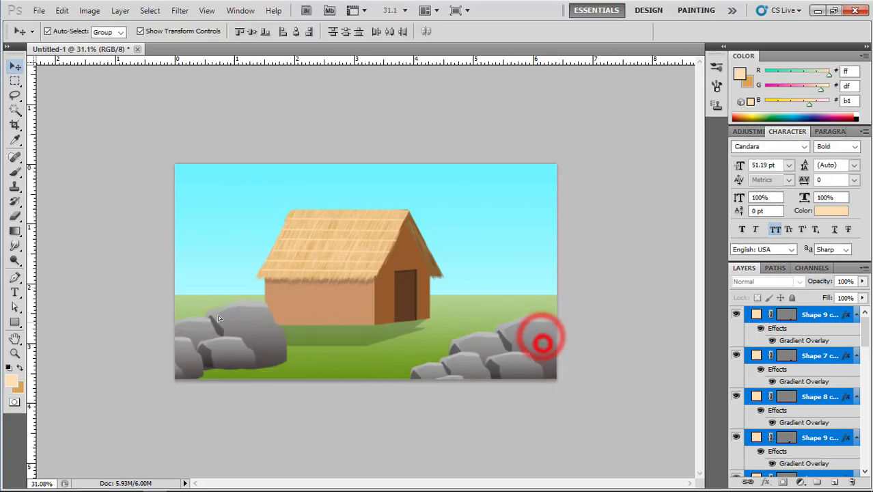
left_click_drag(250, 282, 209, 361)
double_click(207, 358)
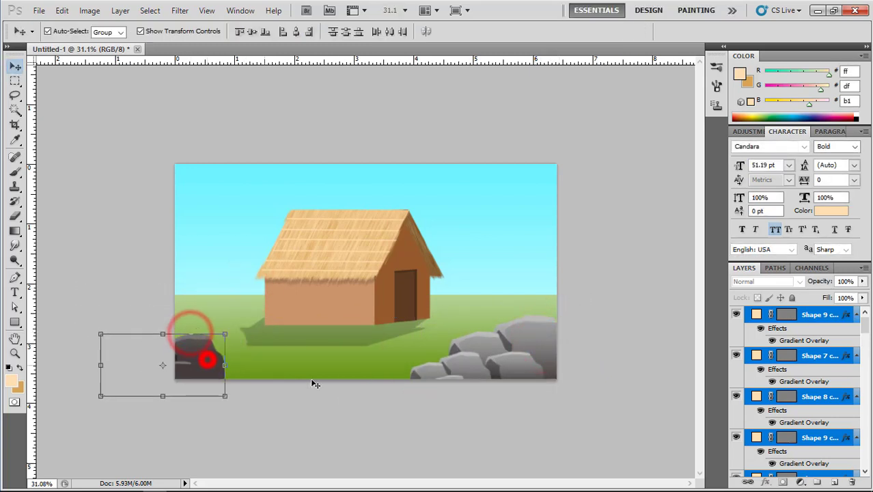
left_click(343, 400)
scroll(396, 332, "up", 3)
left_click(524, 248)
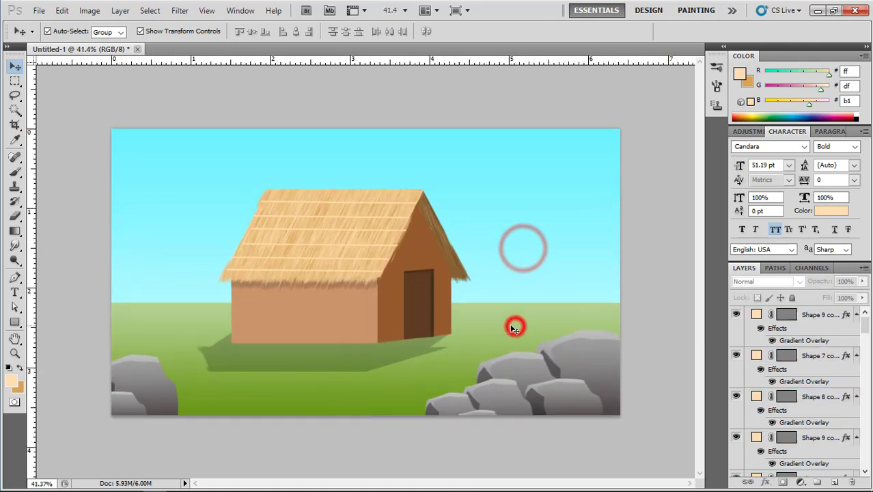
scroll(811, 400, "down", 2)
left_click(823, 400)
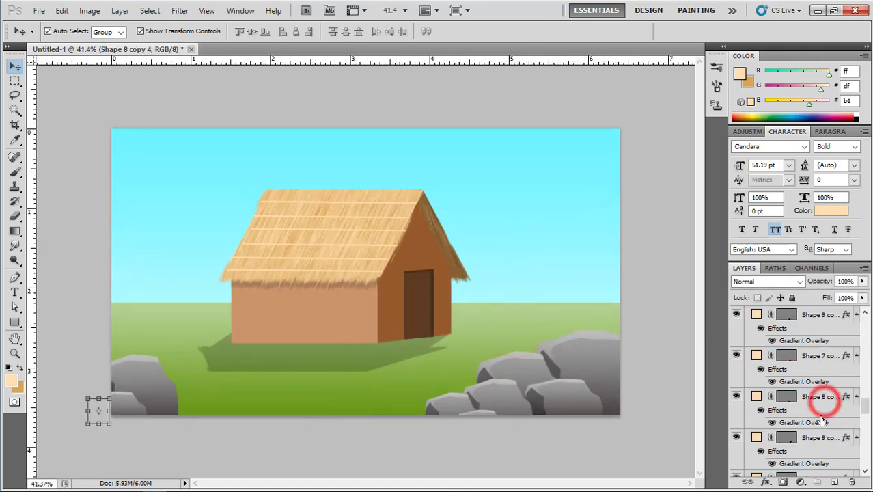
scroll(818, 437, "down", 5)
left_click(671, 340)
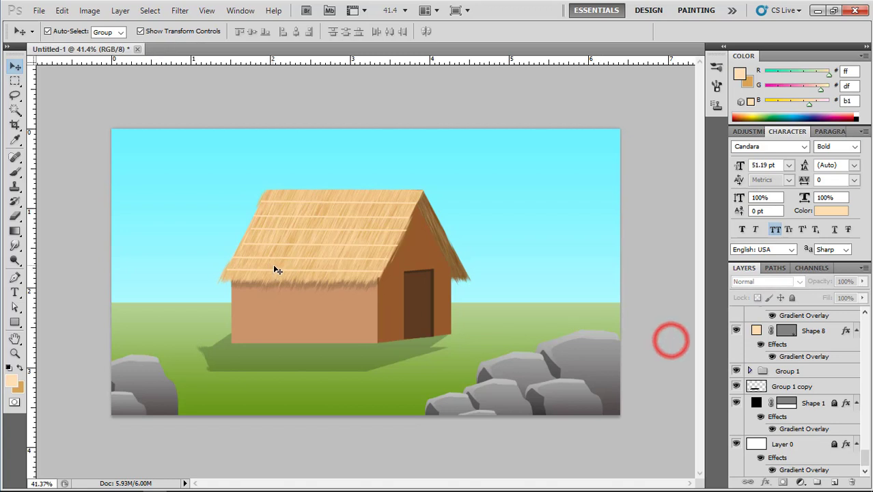
Step: Draw a curved outline with the Pen tool from the field's right edge above the rocks down toward the foreground
left_click(15, 276)
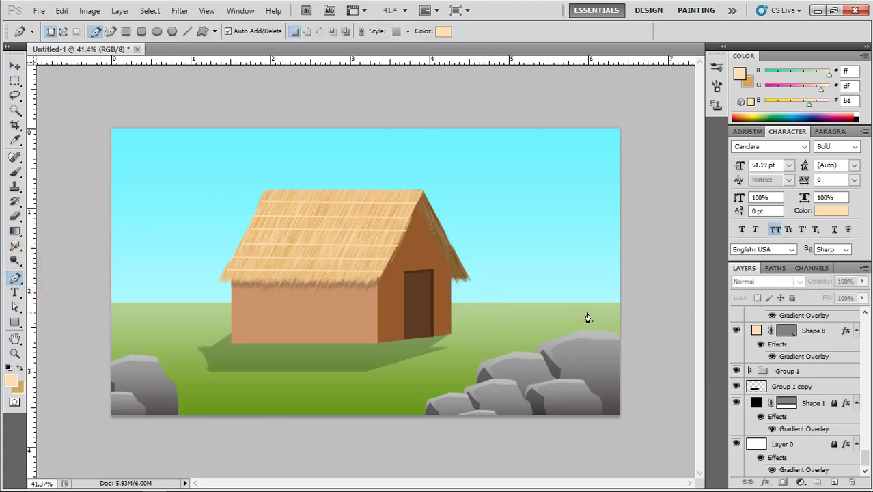
left_click_drag(596, 317, 581, 318)
left_click_drag(550, 312, 530, 319)
left_click_drag(502, 342, 464, 352)
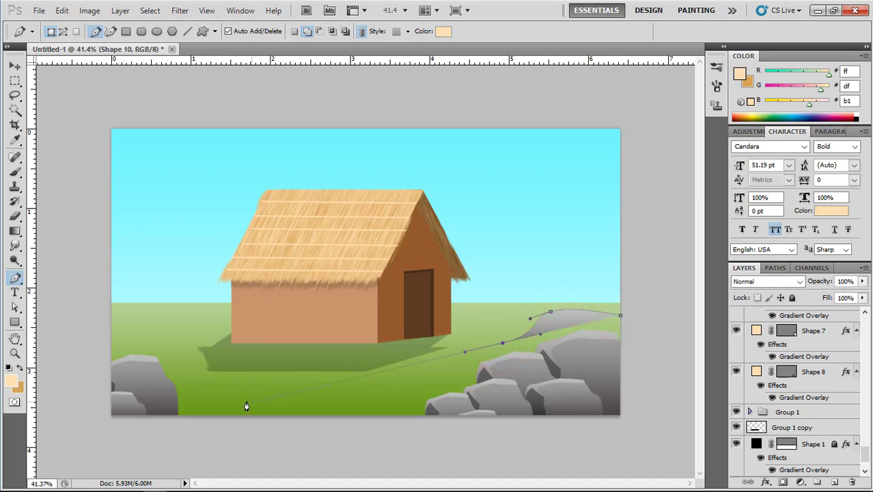
Step: Finish the curved path shape with the Pen tool, running its lower edge below the canvas and past the rocks, and close it
left_click(134, 413)
left_click(395, 435)
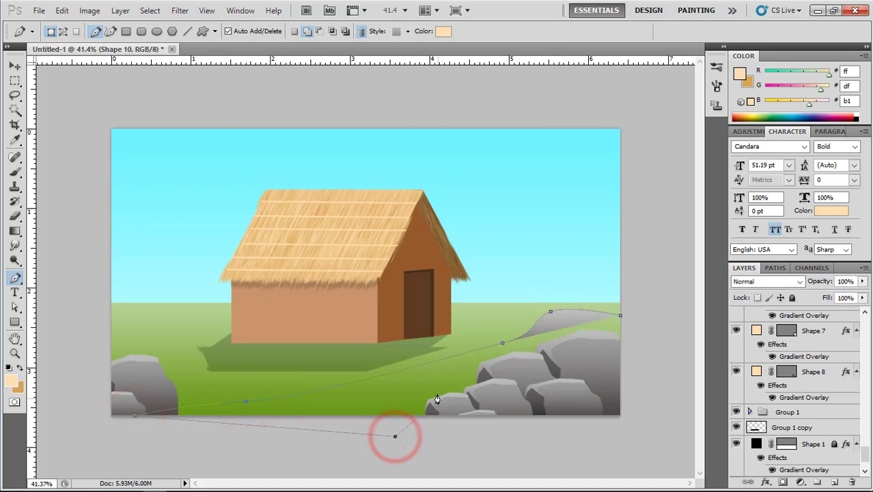
left_click_drag(437, 390, 465, 374)
left_click_drag(540, 348, 556, 336)
left_click_drag(574, 329, 591, 330)
left_click(632, 339)
left_click(620, 315)
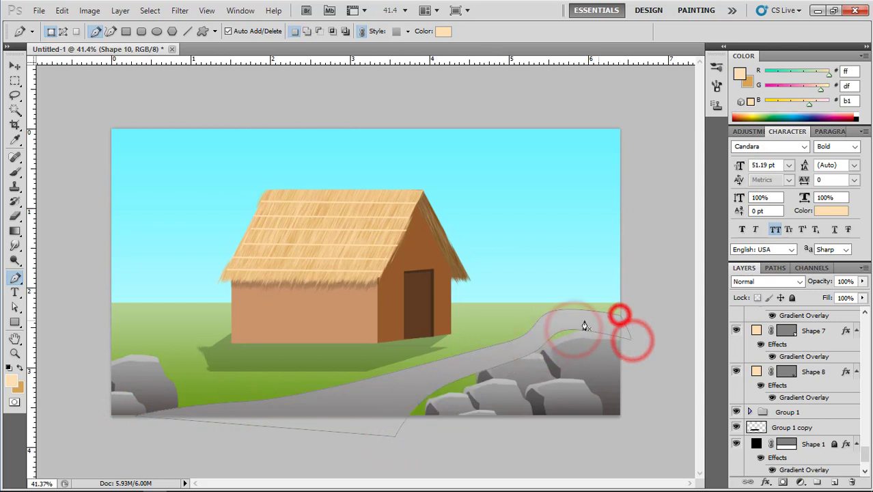
Step: Move the path shape down the layer stack, directly above the green ground and behind the hut shadow and rocks
left_click(15, 64)
left_click(347, 403)
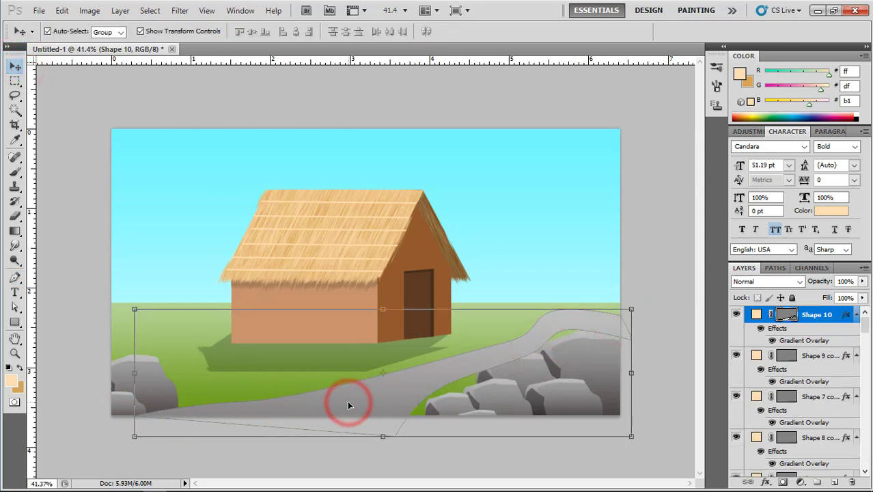
key("ctrl+bracketright")
key("ctrl+bracketright")
key("ctrl+bracketright")
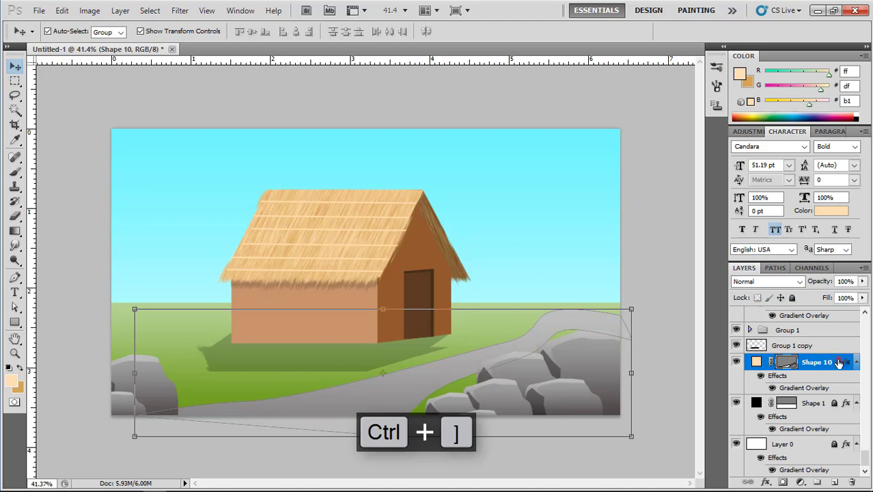
Step: Set the first colour stop of the path's gradient overlay to pink ffa0a0
double_click(839, 362)
left_click(581, 281)
left_click(734, 172)
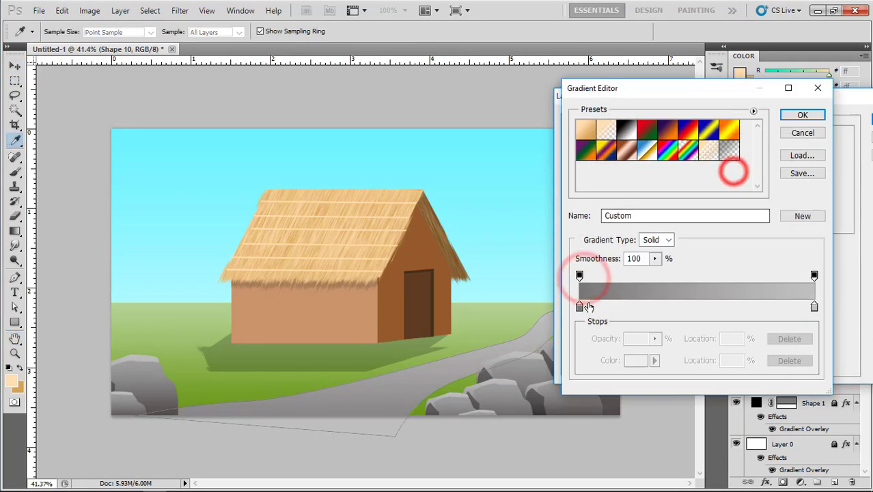
double_click(579, 306)
left_click_drag(602, 203, 577, 156)
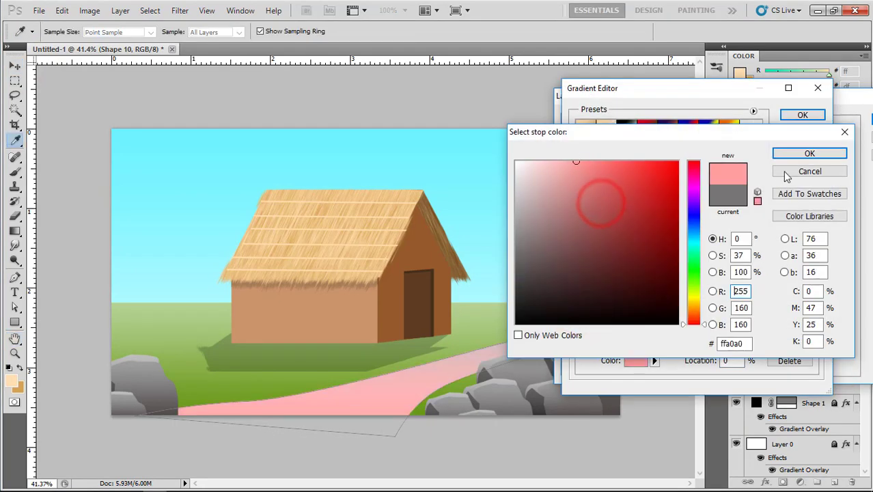
left_click(796, 153)
Step: Set the end colour stop of the path's gradient overlay to yellow ffde6a and apply the layer style
double_click(815, 306)
left_click(693, 296)
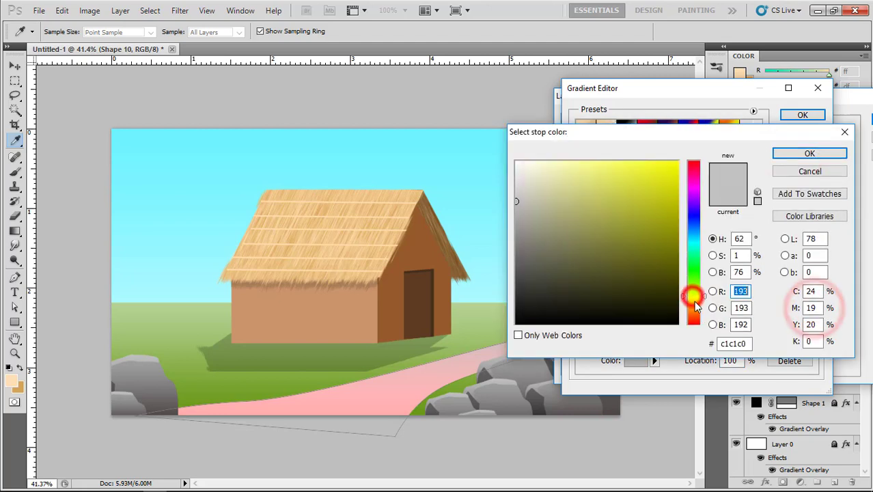
left_click_drag(695, 301, 696, 304)
left_click_drag(596, 170, 611, 150)
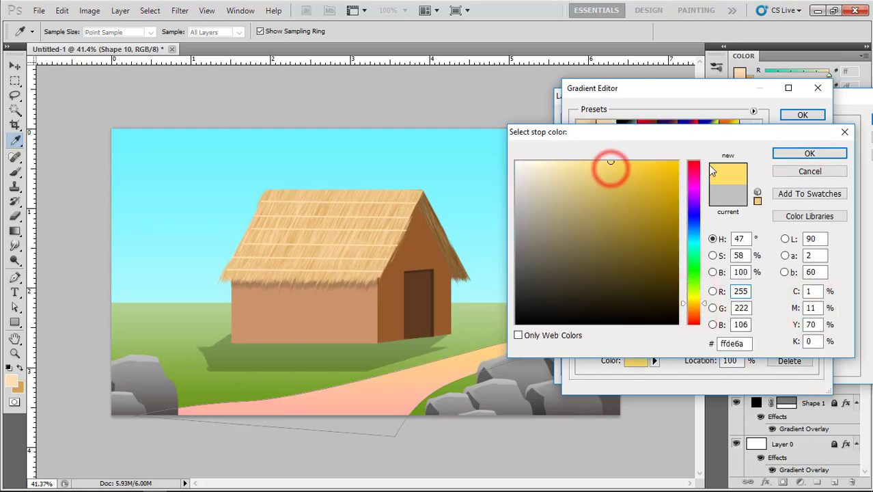
left_click(810, 153)
left_click(803, 115)
left_click(865, 115)
key("v")
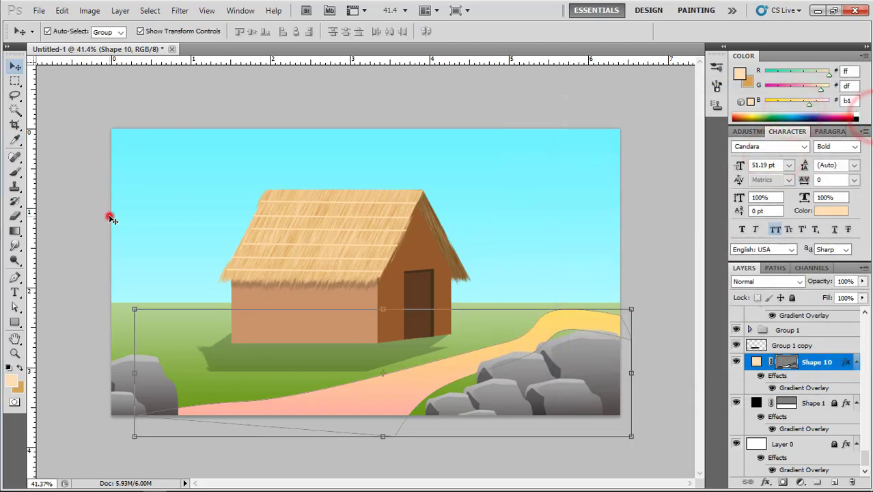
Step: Stretch the path shape horizontally past the canvas's right edge to a width of about 117.6%
left_click(110, 216)
scroll(632, 300, "down", 2)
left_click(631, 300)
left_click(527, 310)
left_click_drag(589, 358, 661, 358)
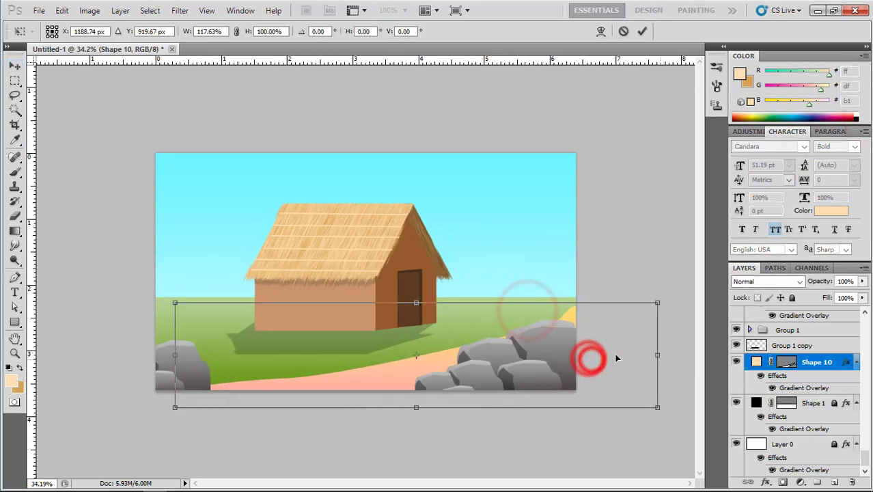
double_click(457, 355)
Step: Widen the path shape well beyond both canvas sides and reduce its height slightly so it fills the foreground
left_click_drag(417, 408, 417, 390)
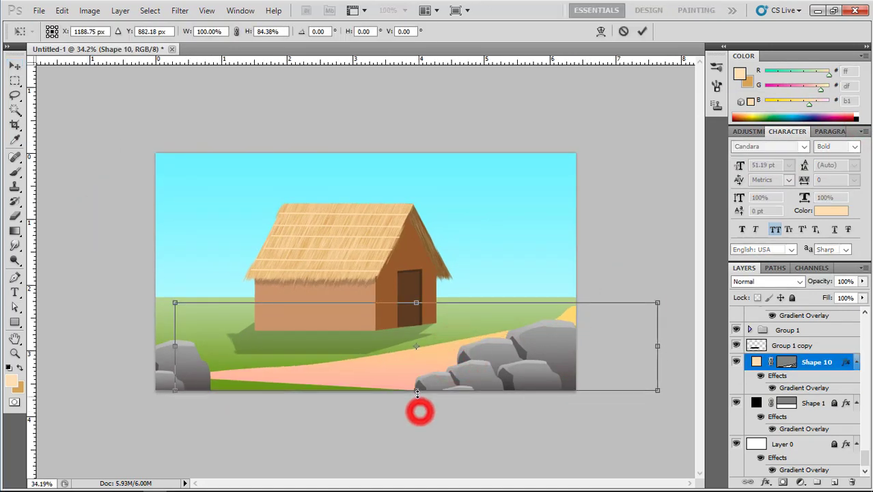
left_click_drag(176, 345, 37, 345)
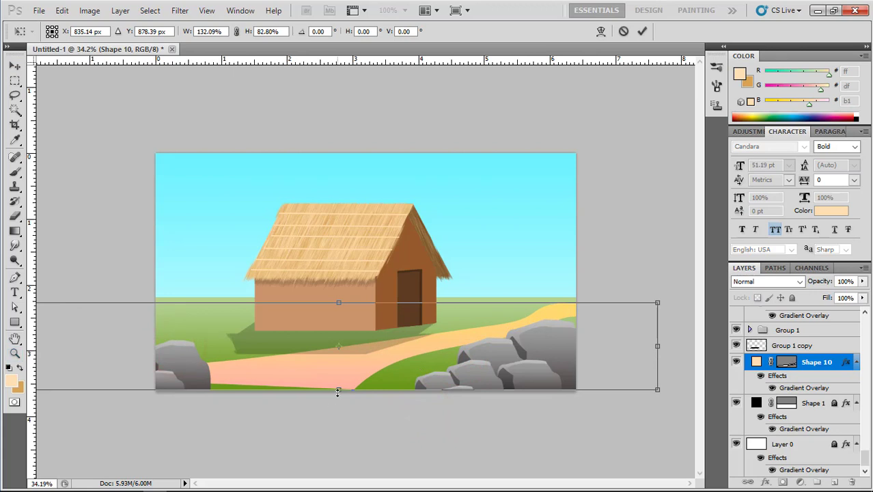
left_click_drag(338, 390, 337, 399)
left_click_drag(659, 355, 680, 354)
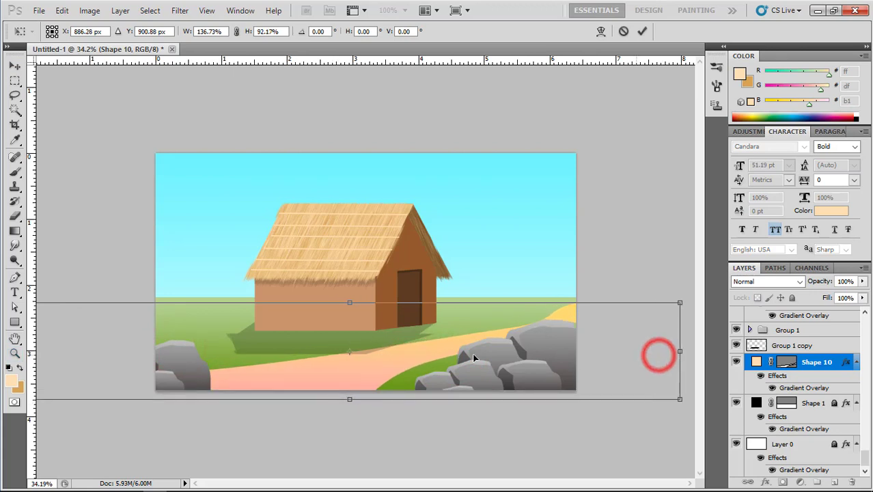
key("ctrl+minus")
left_click_drag(582, 293, 652, 280)
double_click(371, 330)
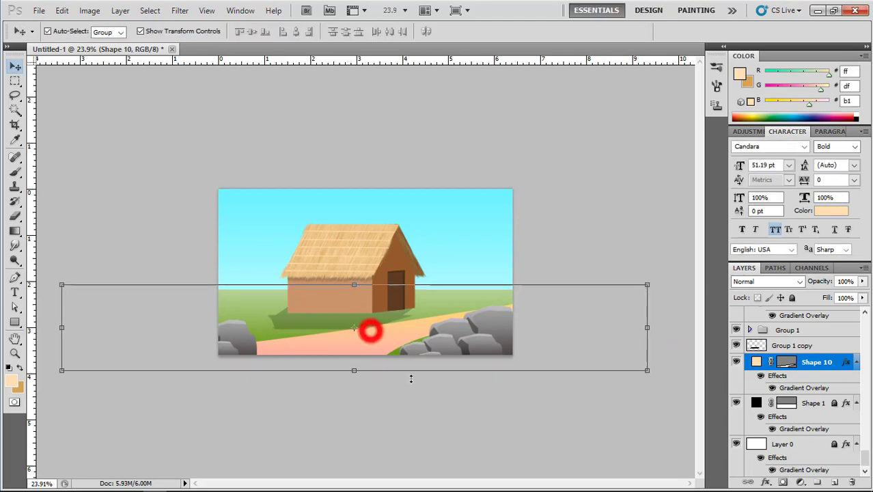
scroll(412, 379, "up", 4)
left_click(418, 374)
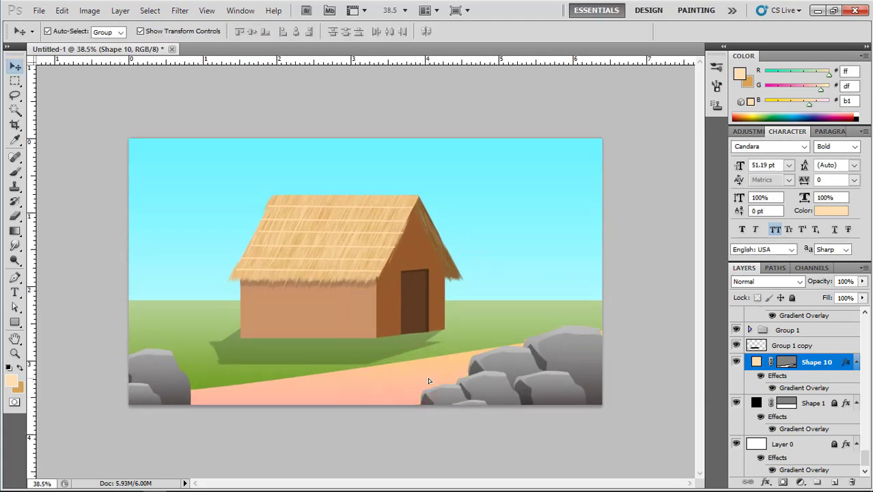
left_click(628, 260)
scroll(364, 404, "up", 2)
left_click(381, 404)
scroll(381, 404, "down", 1)
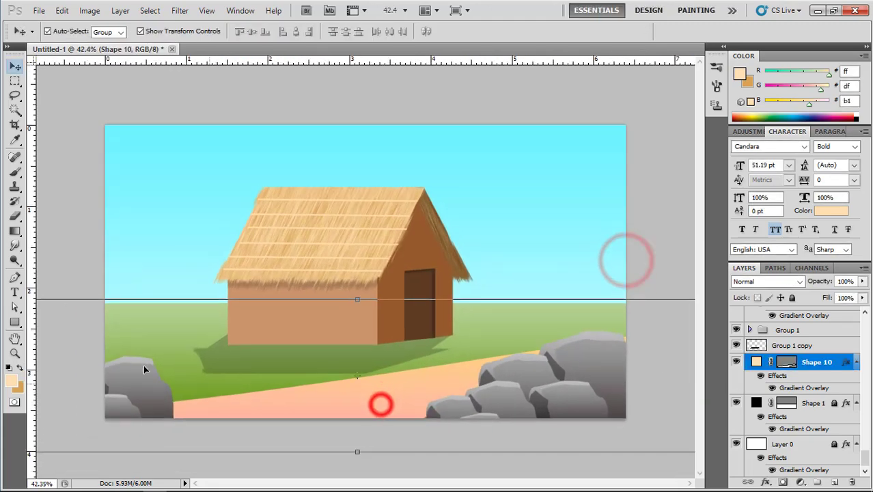
left_click(15, 277)
left_click(14, 66)
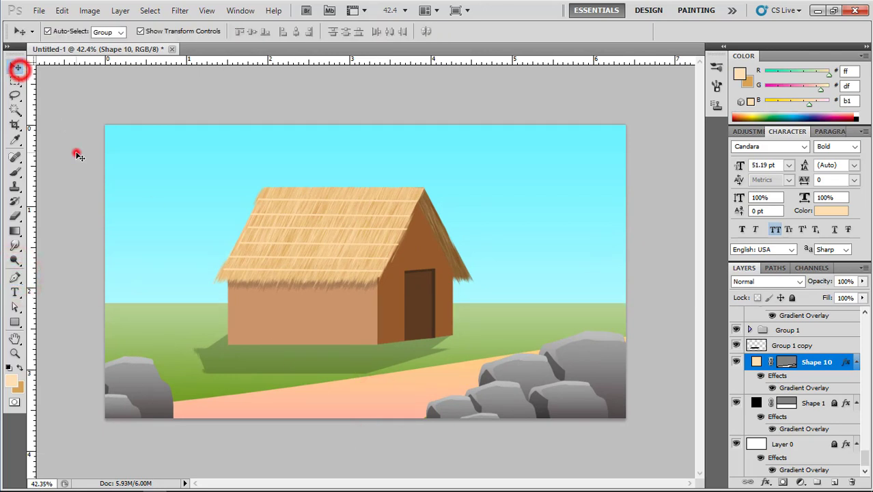
left_click(75, 151)
Step: Select the green ground shape with the Direct Selection tool and unlock its layer
left_click(153, 323)
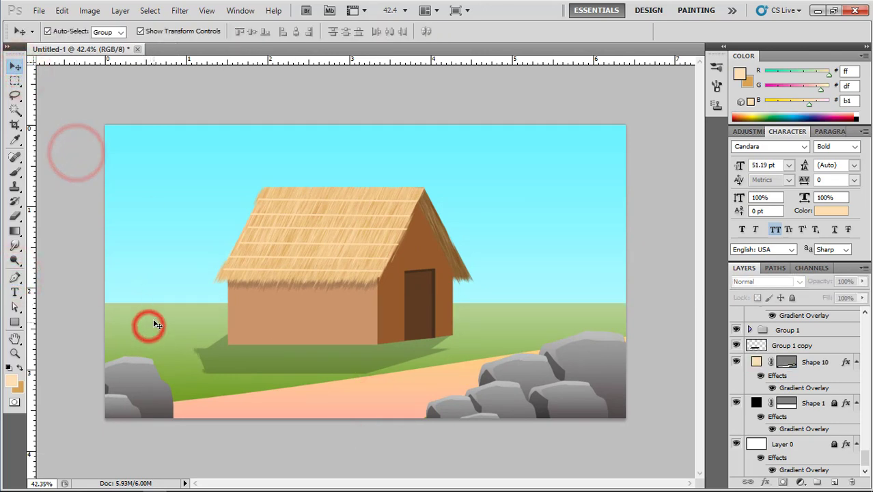
left_click(15, 308)
left_click(144, 331)
left_click(794, 299)
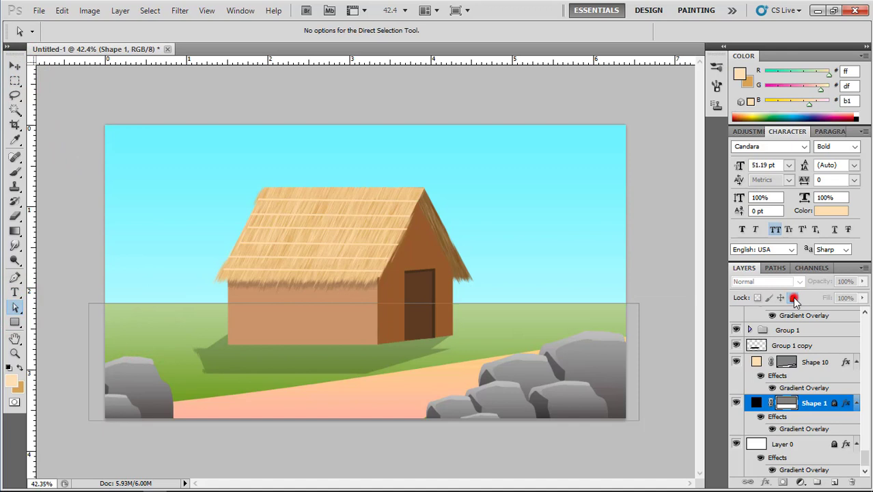
Step: Add four anchor points along the top edge of the green ground shape
left_click(15, 307)
left_click(19, 278)
right_click(19, 278)
left_click(46, 302)
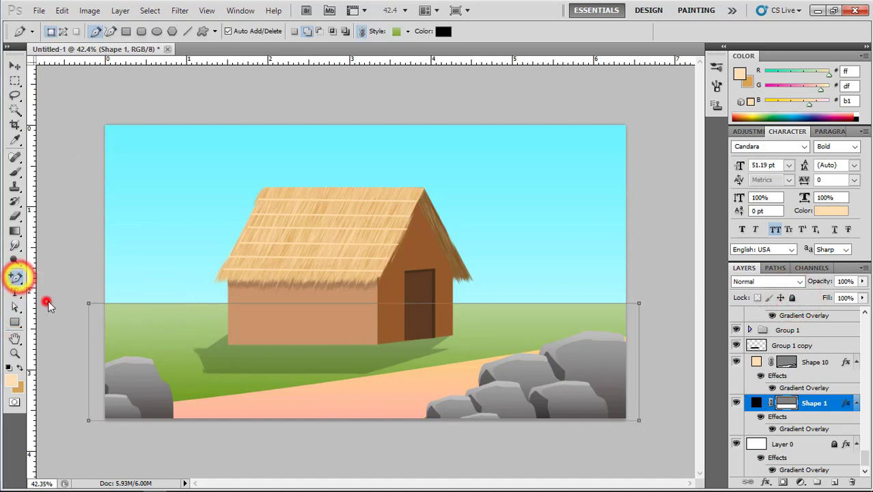
left_click(320, 304)
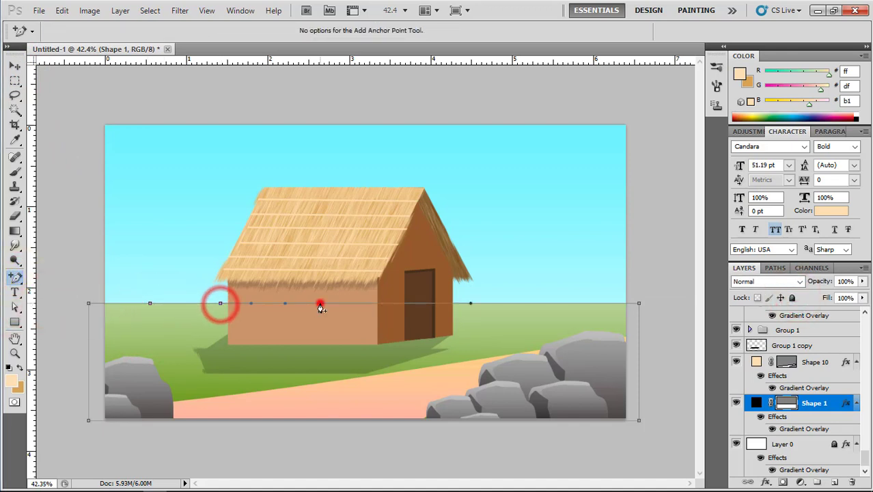
left_click(512, 304)
Step: Reshape the ground's top edge into gentle hills by raising anchor points on both sides of the hut
left_click(15, 307)
left_click(152, 266)
left_click_drag(149, 303, 143, 278)
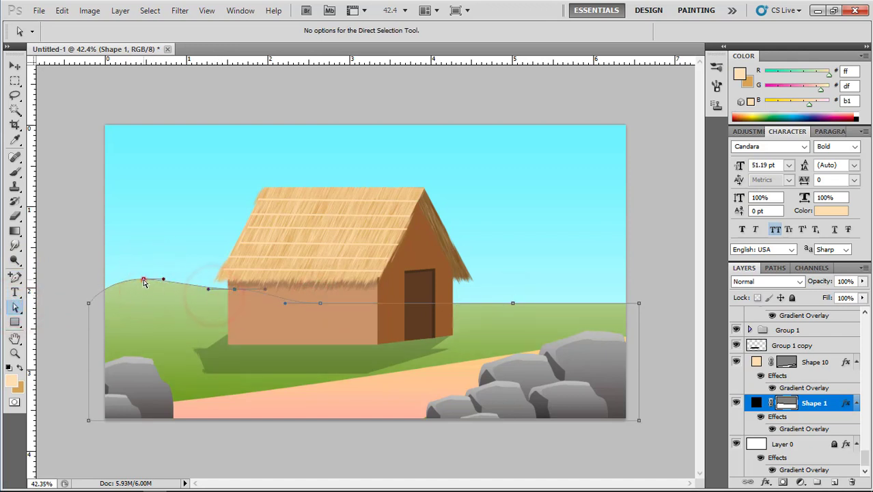
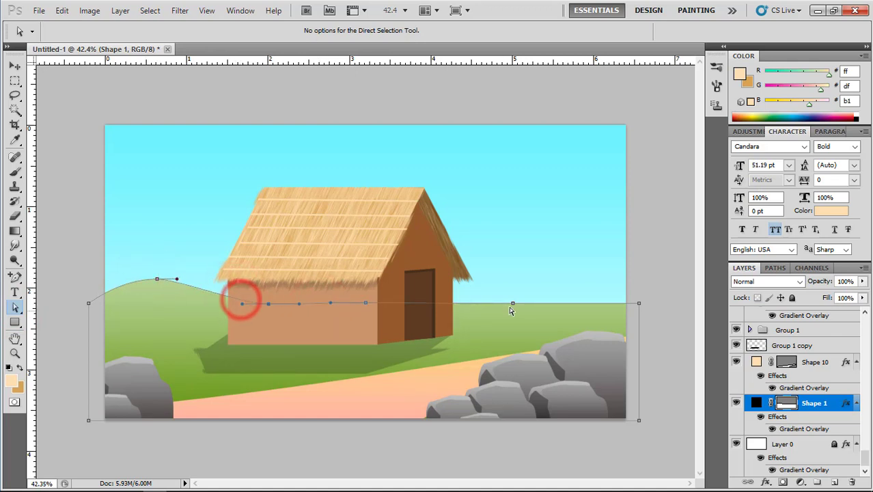
left_click_drag(512, 303, 542, 294)
left_click(15, 66)
left_click(112, 89)
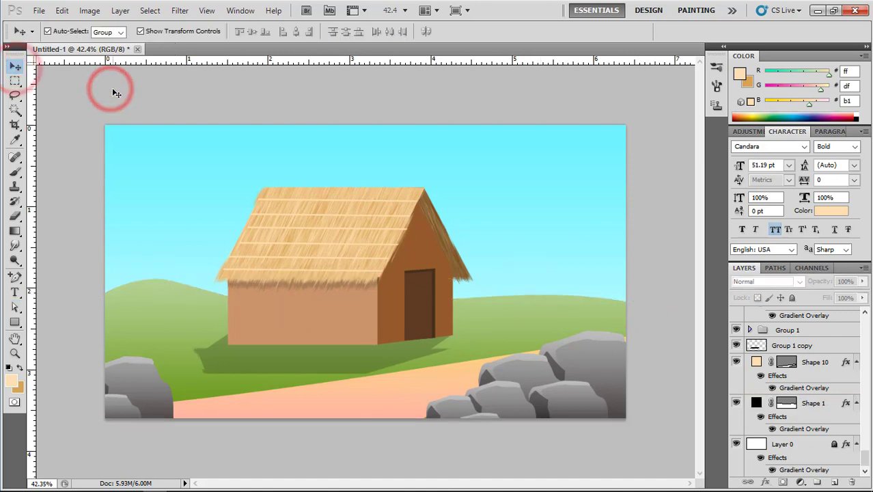
Step: Stretch the ground shape beyond both canvas sides to about 134.7% width and reduce its height to about 92.8%
left_click(155, 292)
left_click_drag(90, 349, 53, 350)
scroll(175, 350, "down", 4)
left_click_drag(152, 326, 110, 325)
left_click_drag(377, 281, 373, 285)
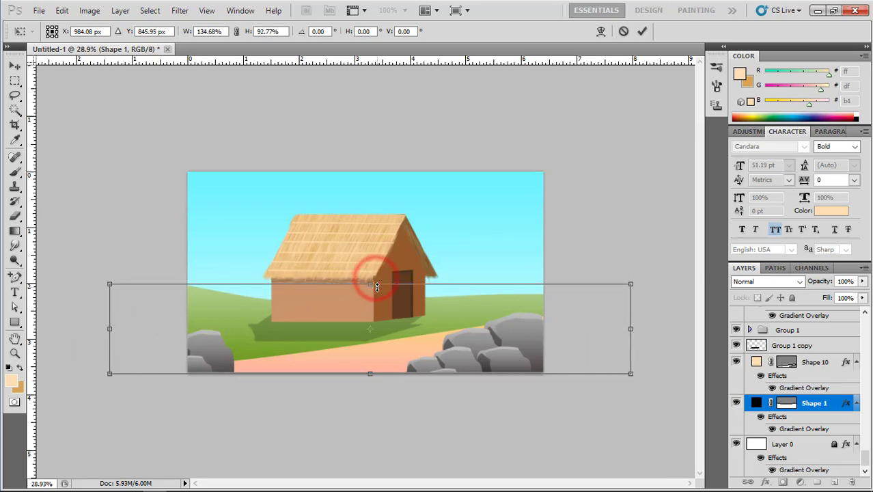
double_click(458, 311)
left_click(604, 238)
scroll(389, 329, "up", 1)
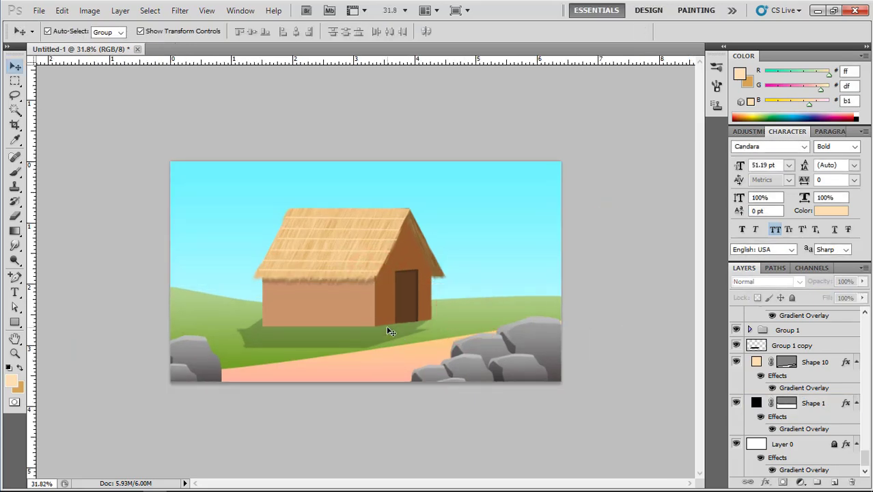
Step: Raise the ground's anchor points behind the hut to smooth the dip in the horizon line
left_click(189, 303)
left_click(13, 306)
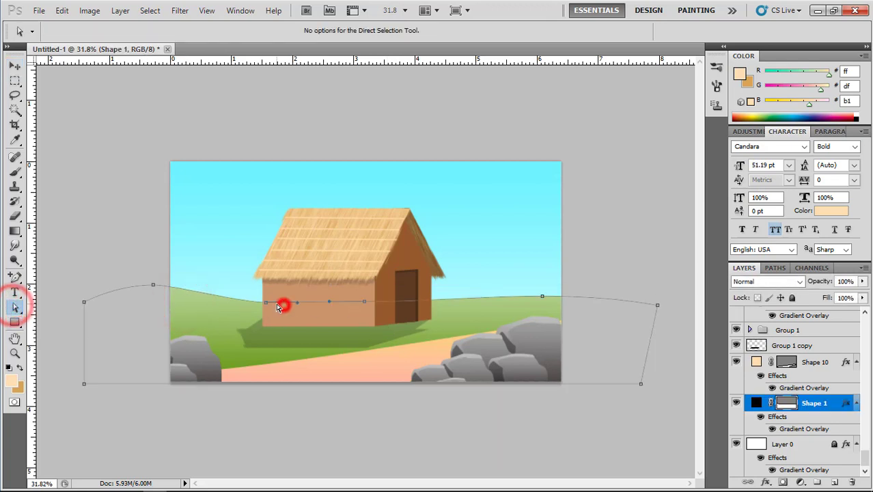
left_click_drag(270, 299, 271, 293)
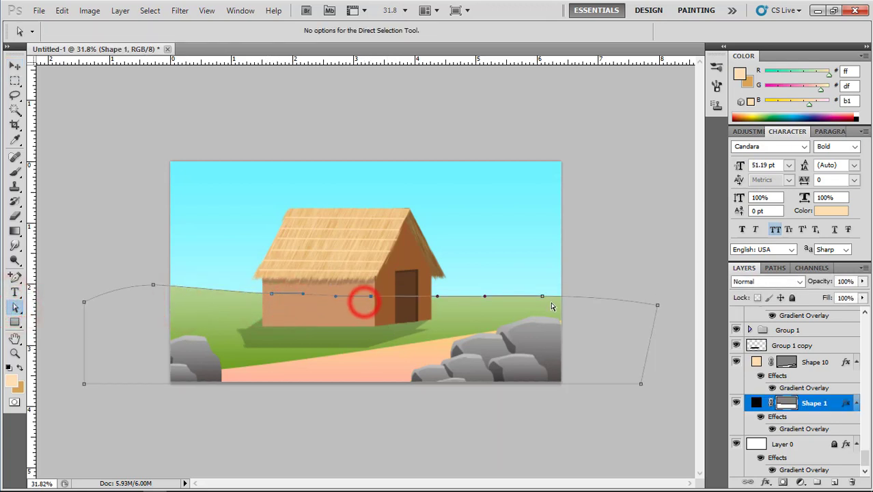
left_click(15, 67)
left_click(68, 96)
scroll(433, 292, "up", 2)
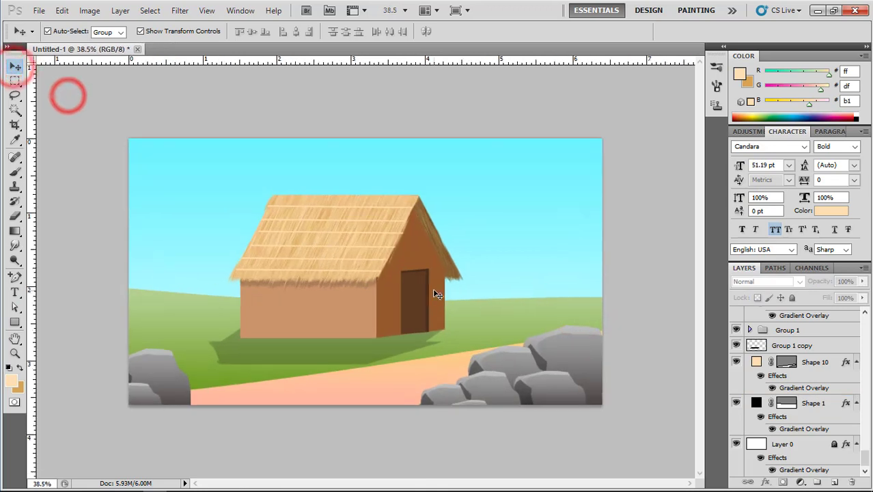
left_click(534, 299)
left_click(534, 242)
scroll(430, 376, "up", 1)
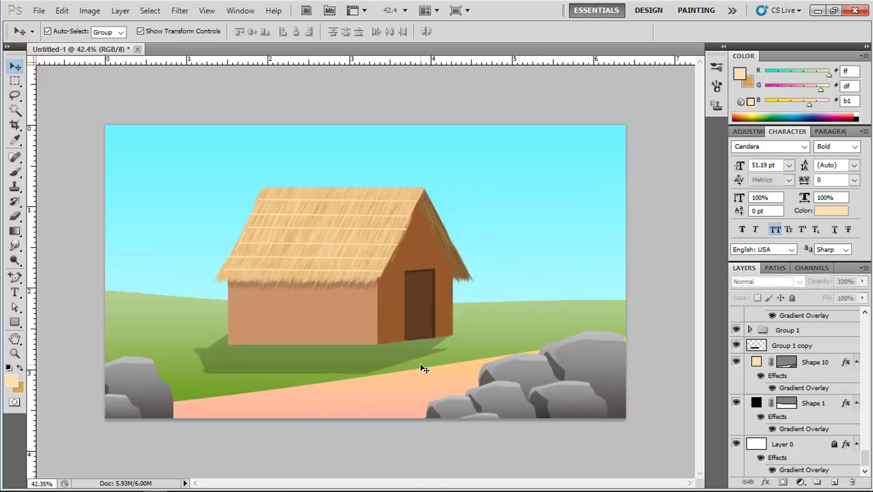
Step: Draw a closed wavy strip along the upper edge of the path with the Pen tool, from the rocks at one side to the other
left_click(341, 386)
key("p")
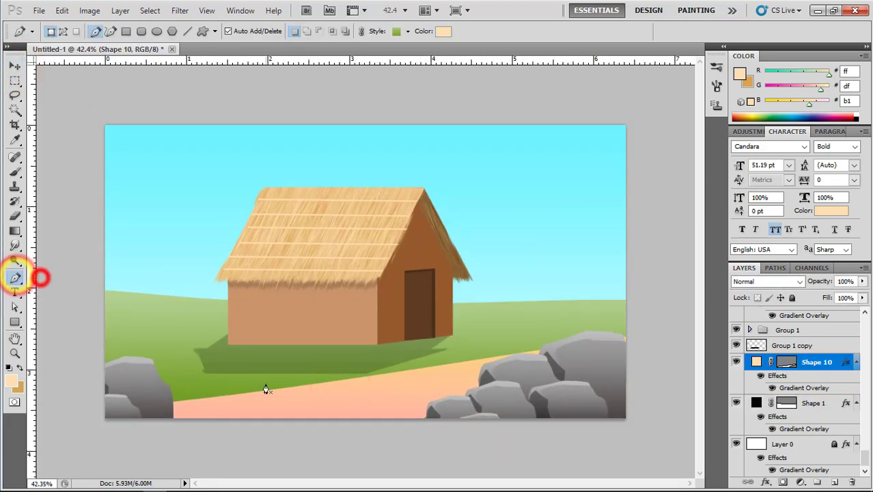
left_click(235, 403)
left_click(302, 398)
left_click(368, 388)
left_click(426, 381)
left_click(486, 369)
left_click(542, 356)
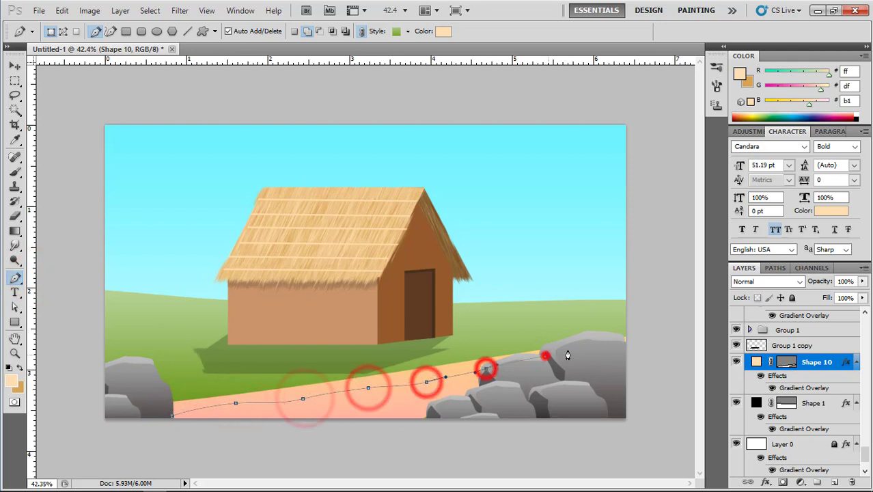
left_click(596, 344)
left_click(633, 336)
left_click(595, 338)
left_click(507, 345)
left_click(398, 360)
left_click(288, 378)
left_click(196, 388)
left_click(147, 404)
left_click(156, 414)
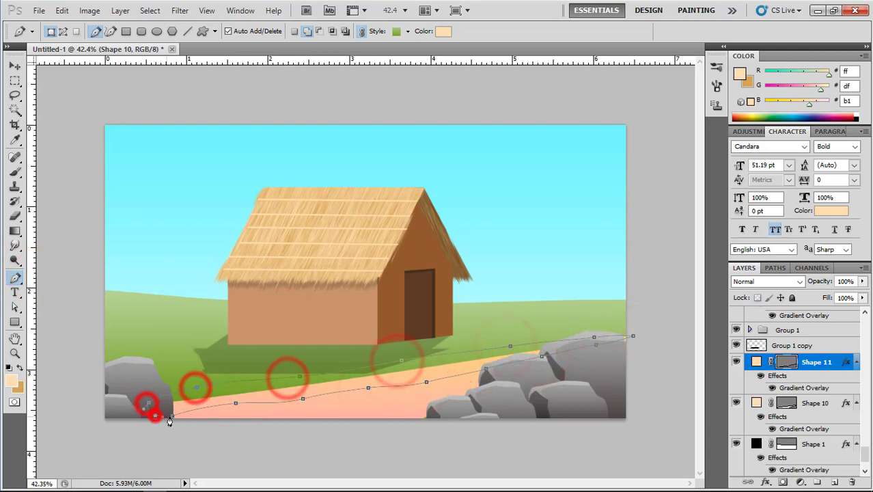
left_click(171, 416)
Step: Clear the layer style from the wavy path-edge strip and change its fill colour to e59671
right_click(820, 364)
left_click(781, 313)
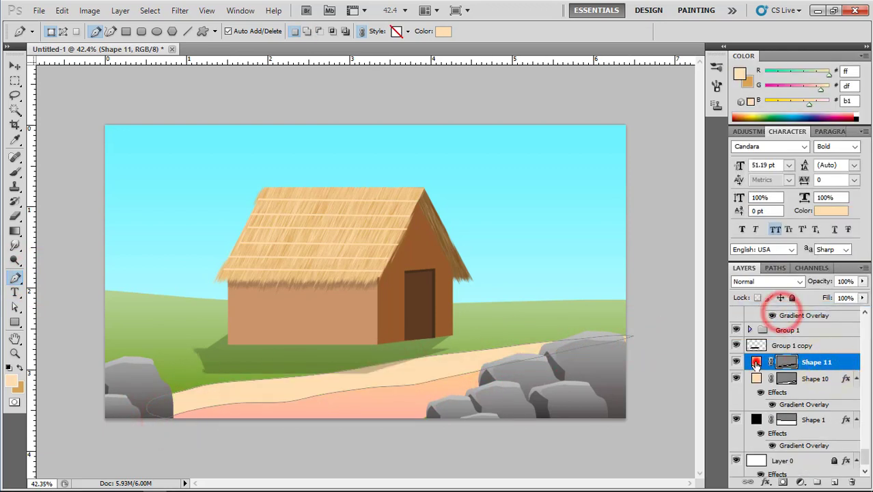
double_click(756, 362)
left_click(350, 404)
left_click(598, 177)
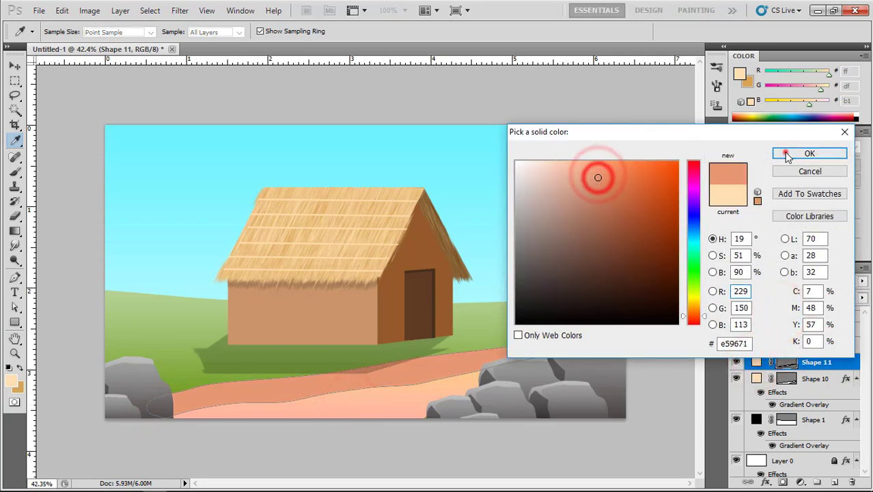
left_click(787, 155)
Step: Mask the wavy strip with the path shape's outline so it is confined to the path
left_click(786, 379, "ctrl")
left_click(782, 482)
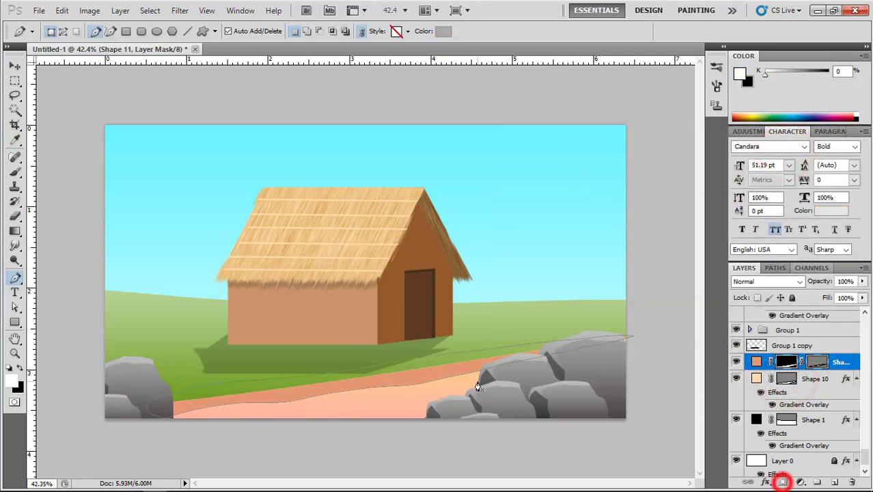
left_click(17, 68)
left_click(66, 102)
Step: Draw a tapered pale patch on the path beside the right-hand rocks with the Pen tool
scroll(491, 377, "down", 1)
scroll(376, 408, "up", 1)
left_click(378, 401)
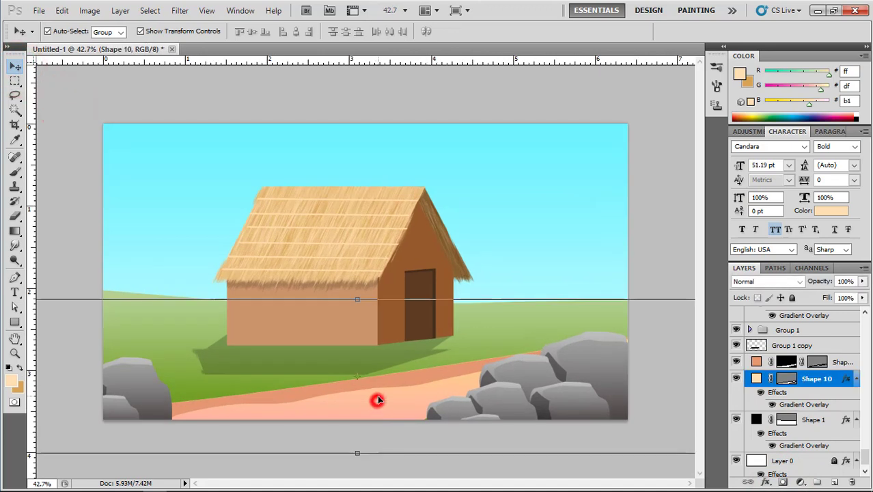
left_click(15, 277)
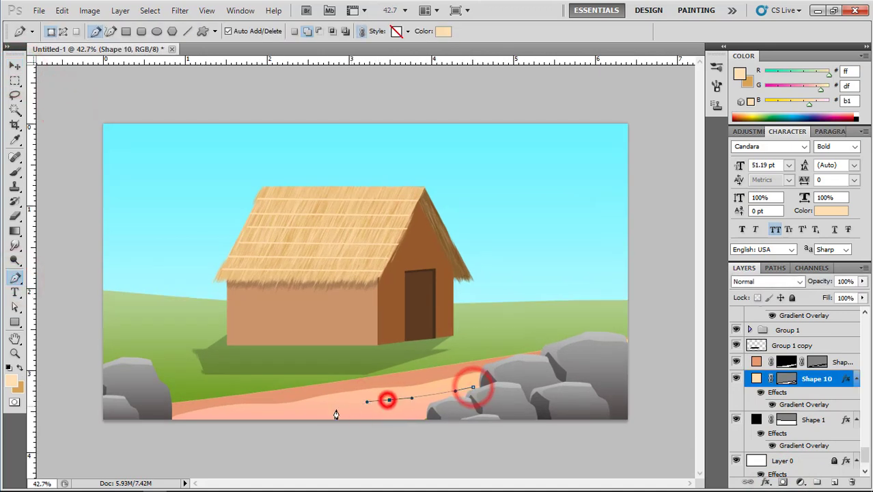
left_click(323, 414)
left_click_drag(355, 414, 438, 401)
left_click(469, 396)
left_click(473, 387)
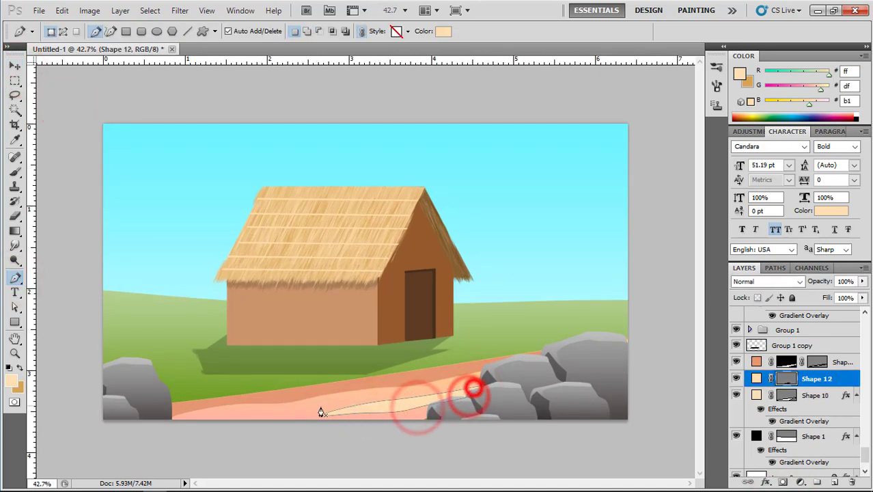
Step: Draw a second slim pale patch along the path's lower edge with the Pen tool
left_click(249, 418)
mouse_move(319, 407)
left_mouse_down()
mouse_move(288, 410)
mouse_move(290, 418)
left_mouse_up()
left_click(220, 425)
left_click(297, 415)
left_click(320, 406)
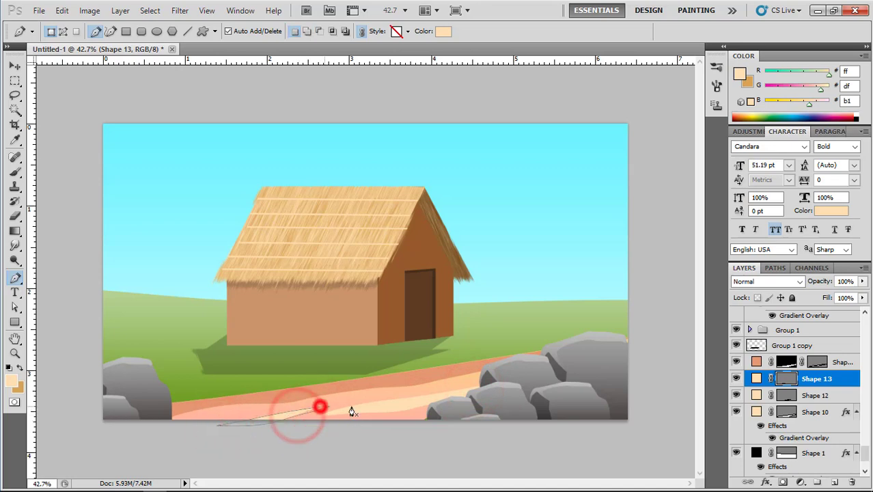
left_click(15, 67)
left_click(84, 101)
scroll(451, 372, "down", 5)
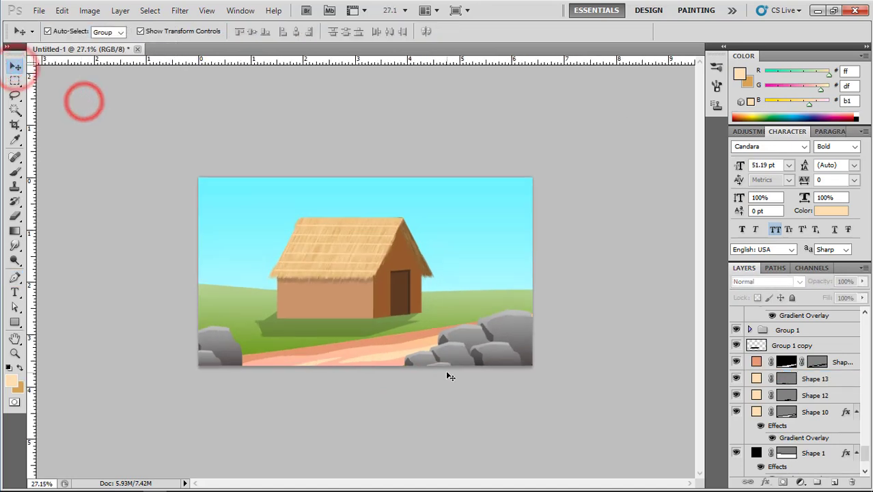
left_click(382, 355)
scroll(355, 379, "up", 3)
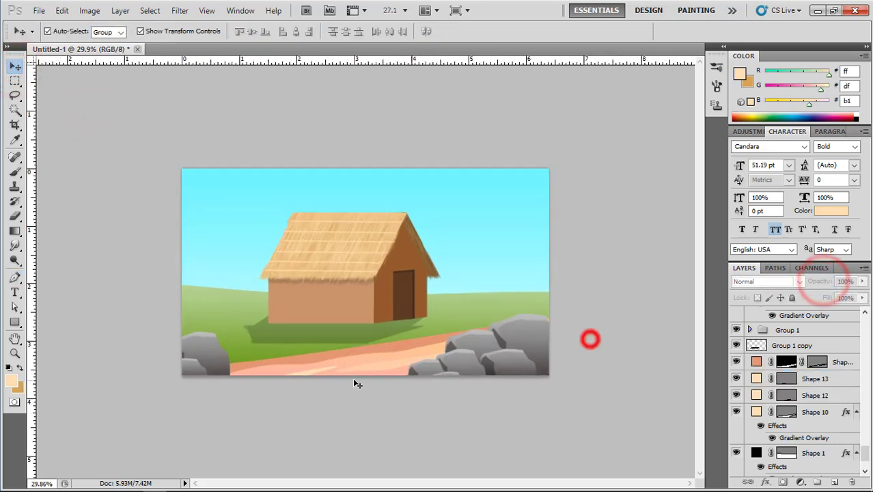
left_click(311, 391)
left_click(640, 299)
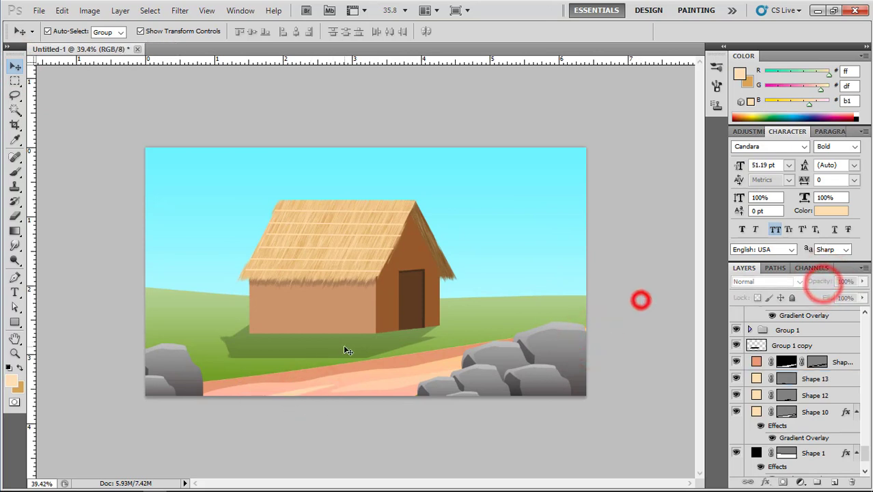
scroll(345, 346, "up", 2)
Step: Begin a grass tuft above the ground layer with two curved, pointed blades rising behind the large right-hand rock
left_click(504, 319)
left_click(15, 280)
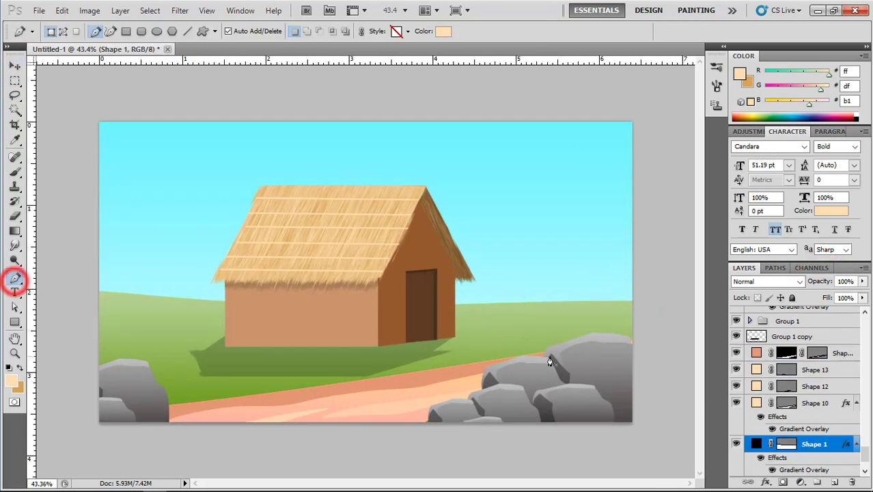
left_click_drag(558, 293, 557, 293)
left_click(575, 310, "alt")
left_click_drag(595, 341, 598, 362)
left_click_drag(620, 272, 621, 270)
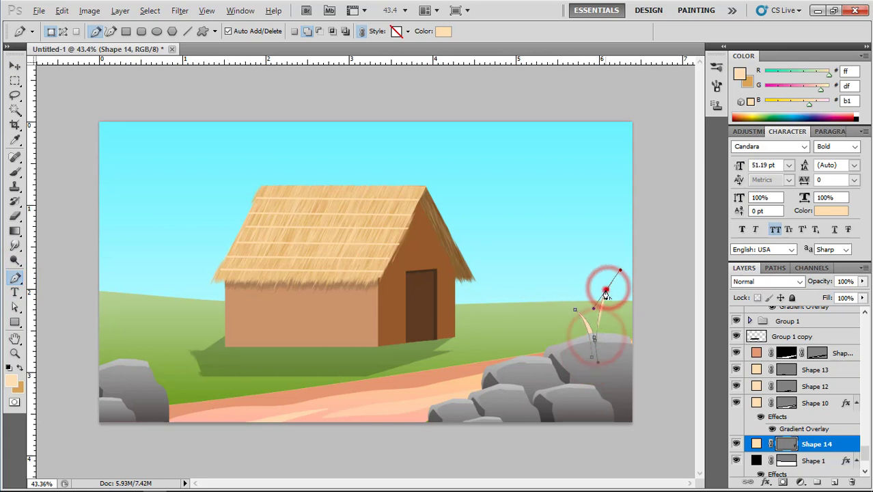
left_click(608, 289, "alt")
left_click_drag(600, 341, 606, 360)
left_click(601, 341, "alt")
Step: Extend the grass tuft outline with two shorter curved blades on its right side
left_click_drag(614, 308, 619, 290)
left_click(615, 308, "alt")
left_click_drag(606, 350, 606, 353)
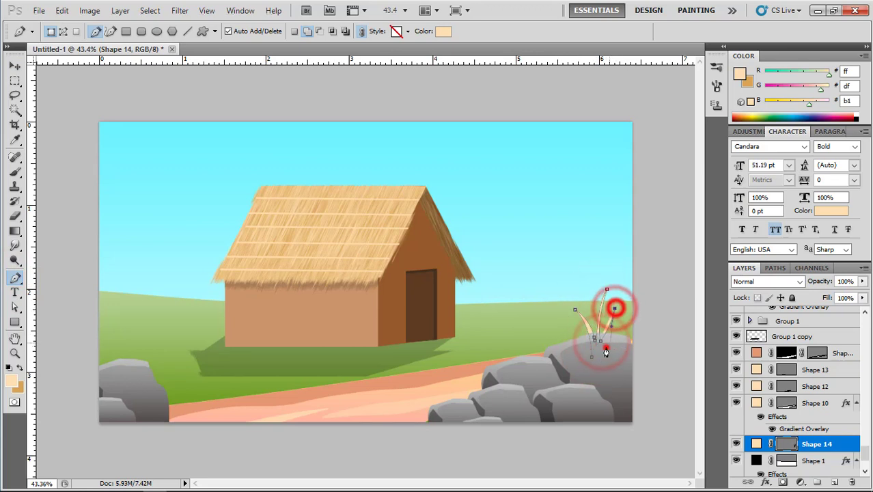
left_click(606, 347, "alt")
left_click_drag(622, 317, 623, 306)
left_click_drag(614, 351, 611, 356)
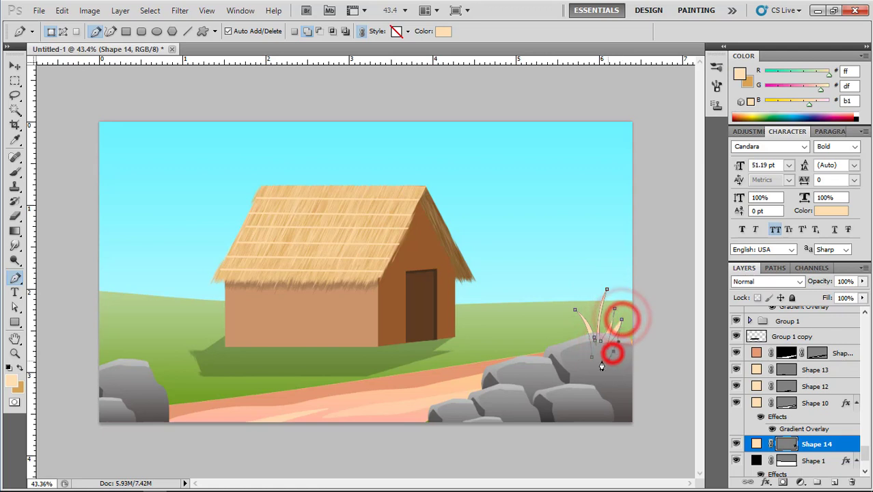
Step: Add two left-leaning blades to the grass tuft and close its outline
left_click(582, 363)
left_click_drag(549, 322, 538, 320)
left_click(550, 321, "alt")
left_click_drag(579, 349, 579, 351)
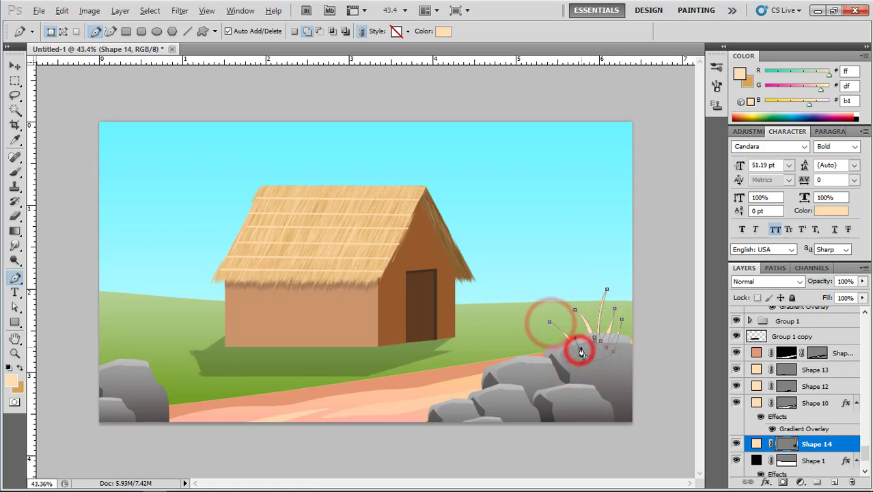
left_click_drag(554, 307, 555, 309)
left_click(591, 360)
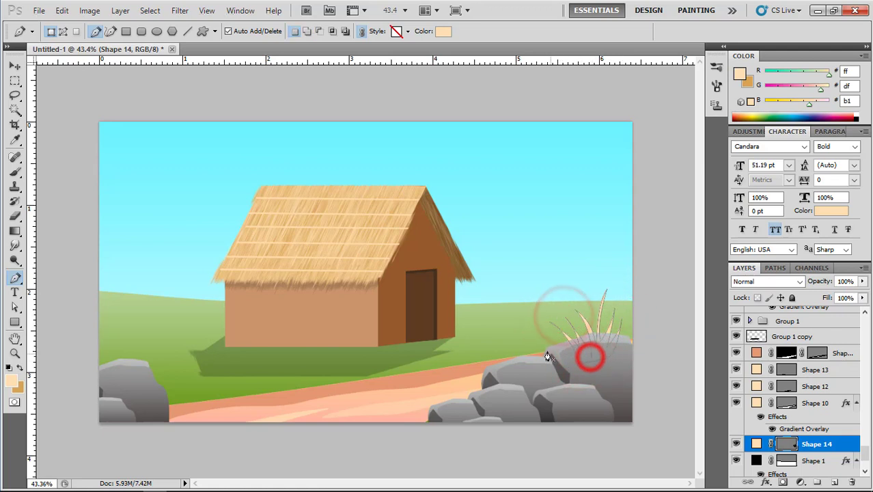
Step: Apply a linear Gradient Overlay to the grass tuft and set its end colour stop to green 00ae08
left_click(15, 65)
left_click(584, 328)
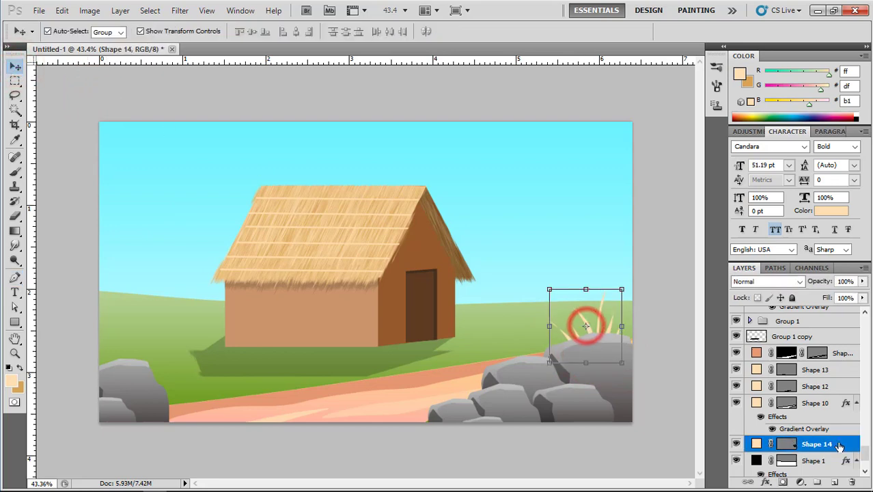
double_click(846, 444)
left_click(577, 279)
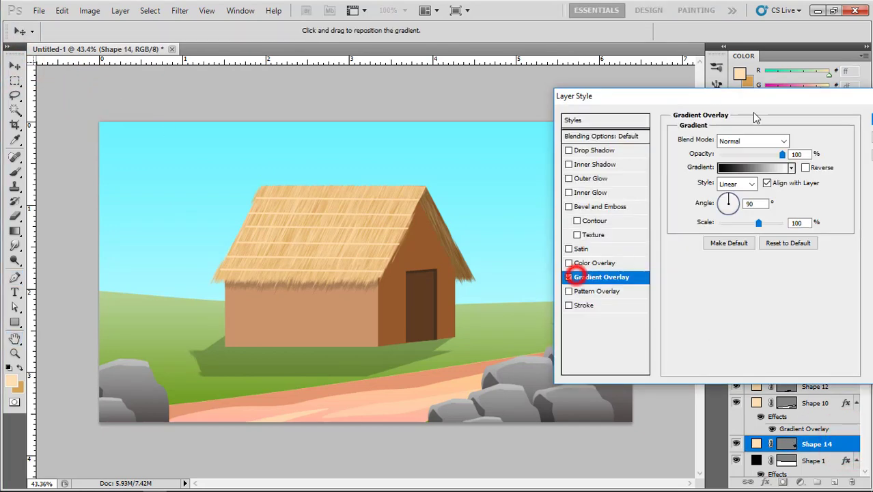
left_click_drag(754, 93, 291, 74)
left_click(298, 145)
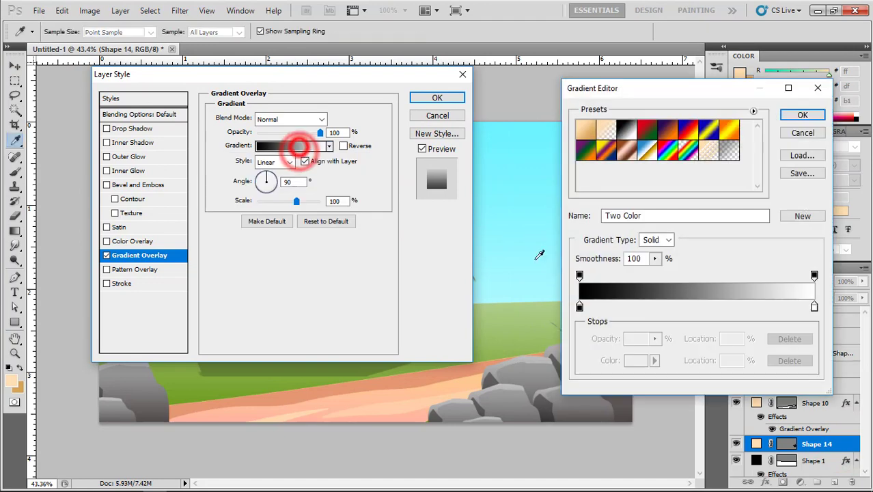
left_click_drag(701, 92, 265, 105)
double_click(374, 315)
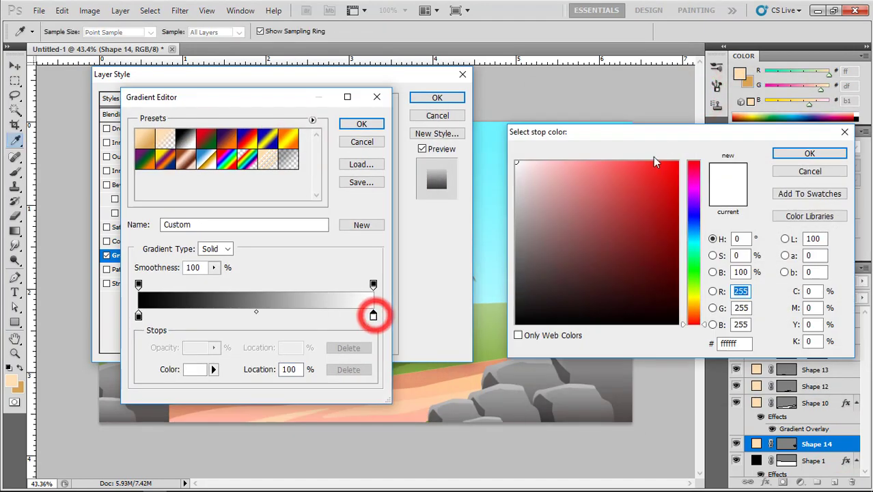
left_click_drag(668, 130, 260, 91)
left_click(284, 226)
left_click(254, 171)
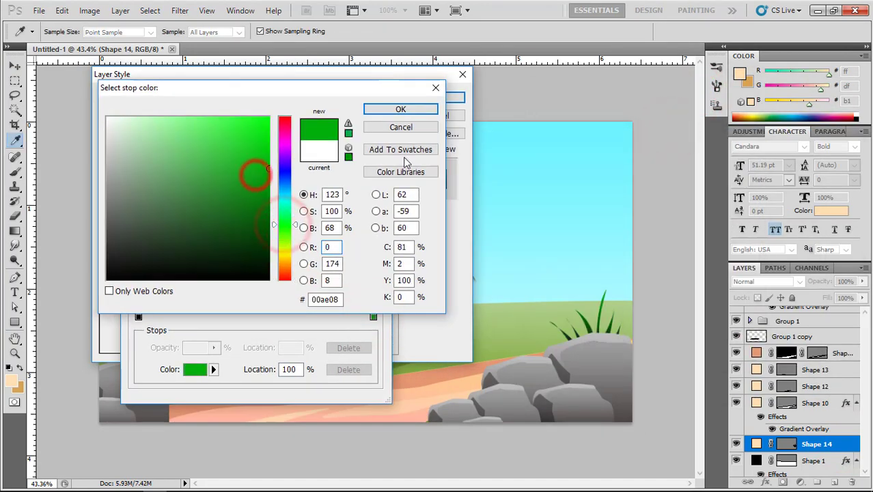
left_click(401, 109)
Step: Set the start colour stop of the grass gradient to yellow-green 82be00 and apply the layer style
double_click(138, 316)
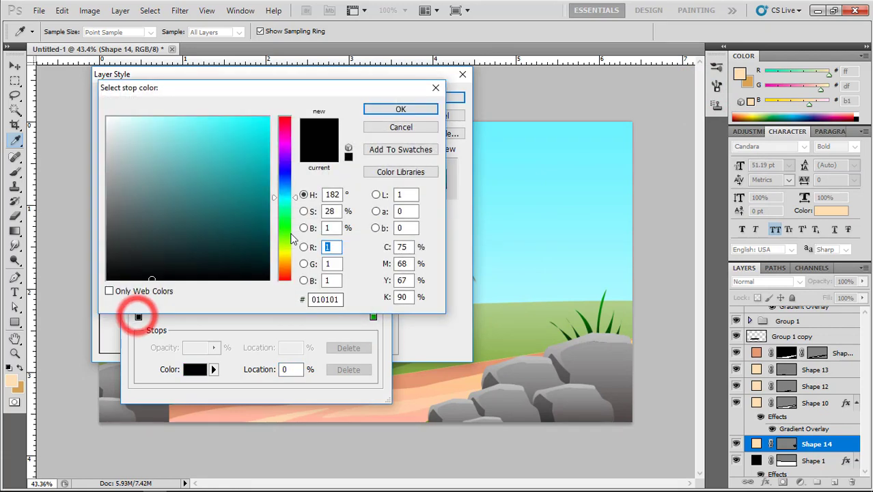
left_click(284, 244)
left_click(205, 148)
left_click(234, 174)
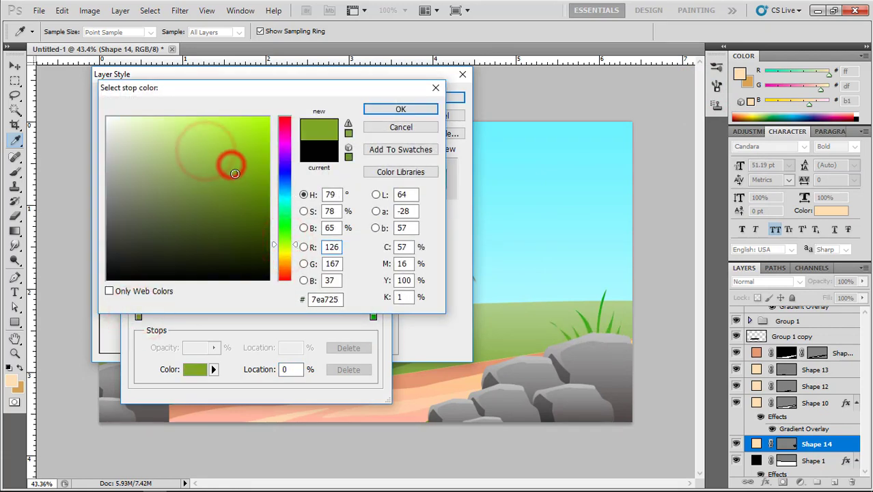
left_click(369, 113)
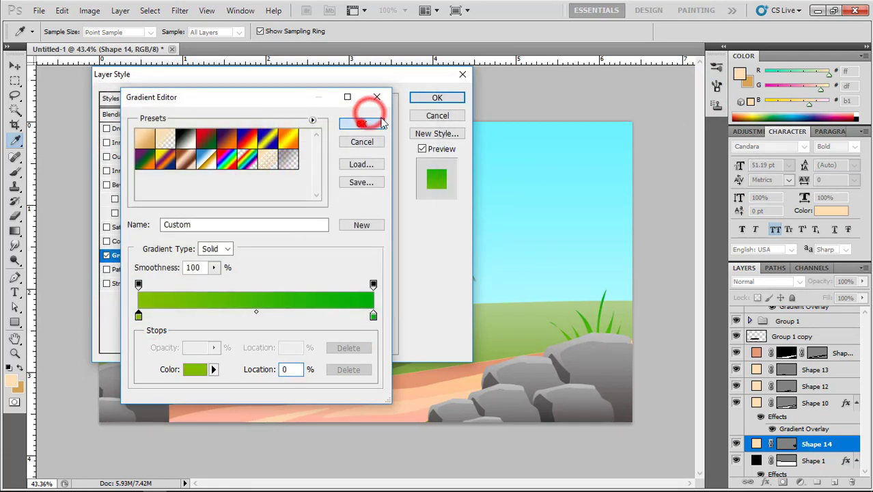
left_click(361, 117)
left_click(420, 98)
Step: Enlarge the grass tuft behind the large right-hand rock and place a smaller duplicate just left of it
left_click_drag(621, 288, 652, 265)
left_click_drag(626, 335, 574, 326)
double_click(616, 326)
left_click(669, 298)
left_click_drag(599, 257, 620, 273)
left_click_drag(563, 328, 583, 341)
double_click(586, 334)
left_click(665, 308)
scroll(601, 324, "down", 2)
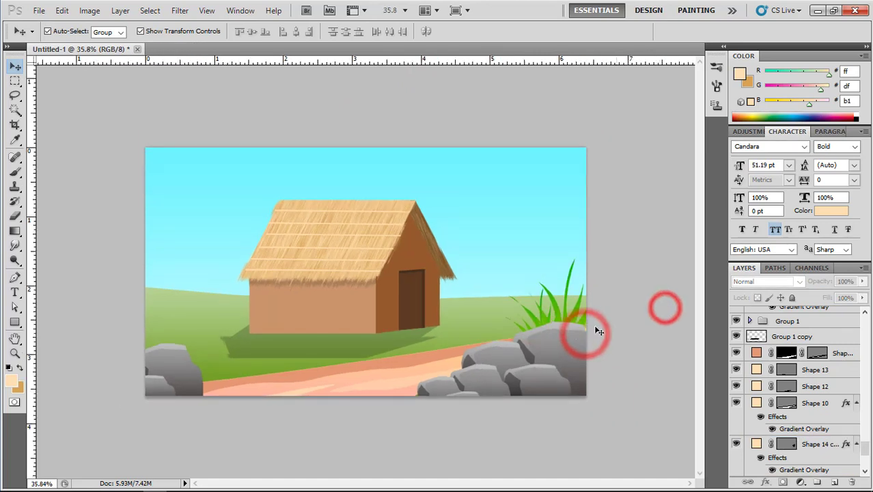
Step: Duplicate the grass behind the left-hand rocks, rotate it about 10° clockwise and resize it to fit there
left_click(542, 321)
left_click(576, 316, "shift")
left_click_drag(568, 320, 194, 357)
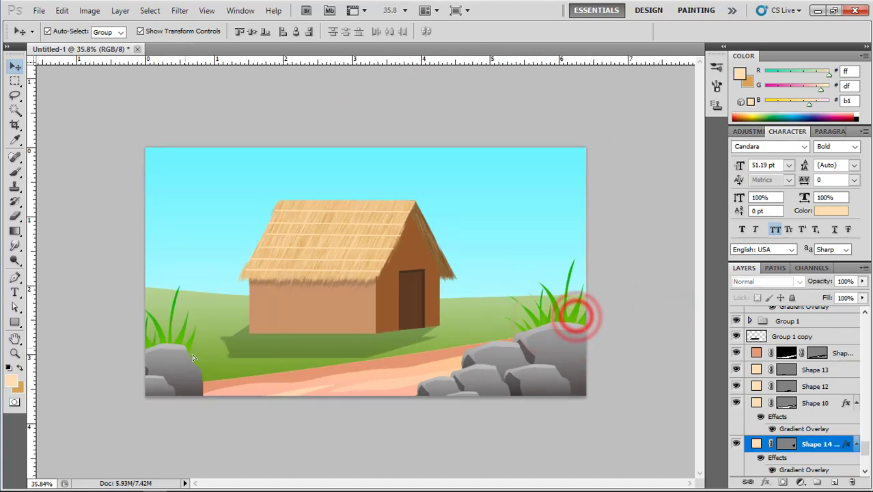
left_click(215, 306)
left_click_drag(259, 296, 266, 311)
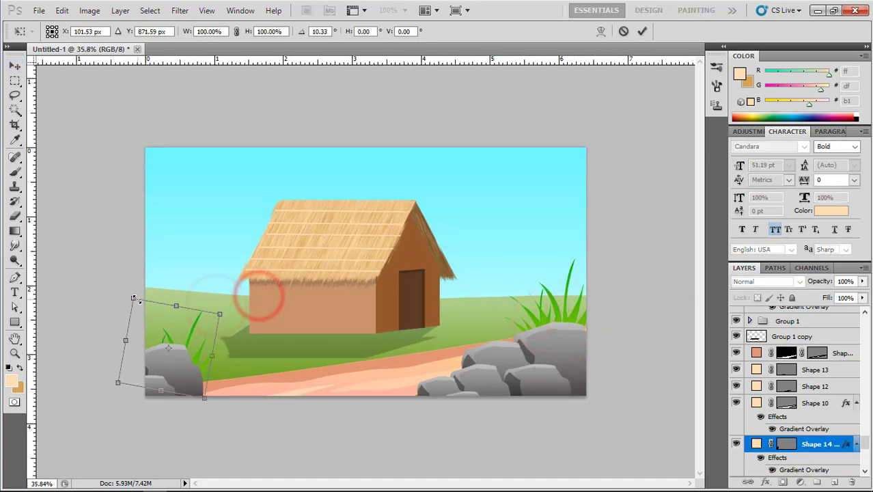
left_click_drag(134, 299, 146, 316)
double_click(196, 347)
left_click_drag(212, 327, 221, 316)
double_click(211, 354)
left_click(311, 422)
scroll(307, 385, "up", 1)
Step: Change the start colour stop of the left-hand grass tuft's Gradient Overlay to a dark olive green
left_click(195, 380)
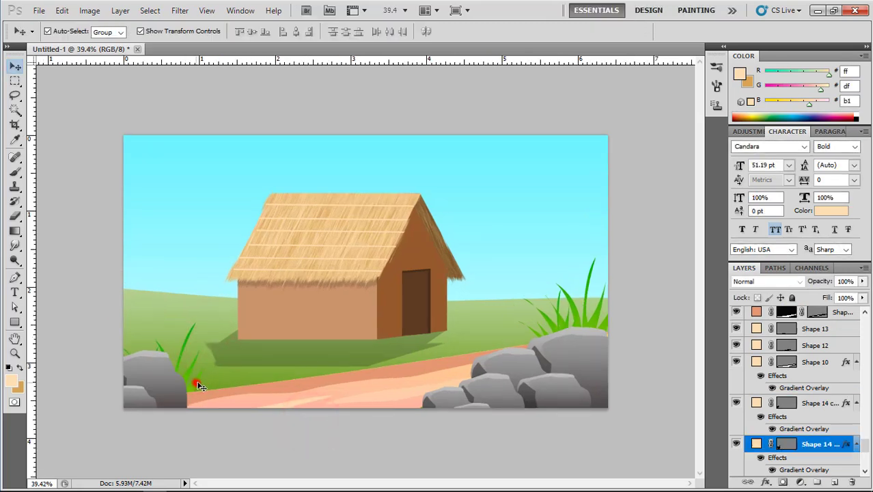
double_click(842, 445)
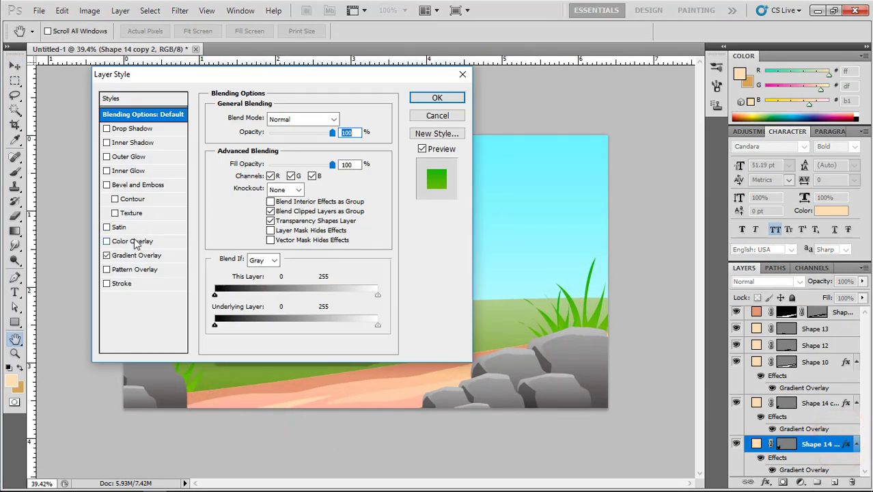
left_click(127, 252)
left_click_drag(283, 74, 625, 54)
left_click(636, 125)
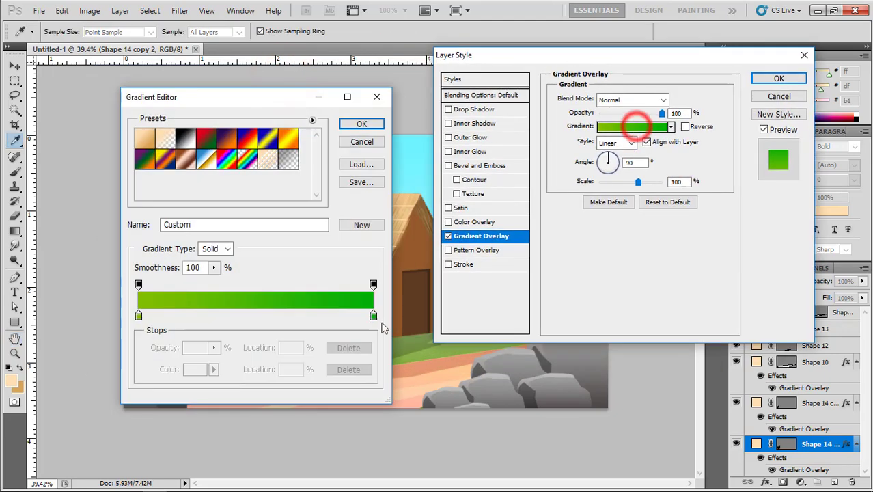
left_click_drag(231, 94, 569, 82)
double_click(477, 303)
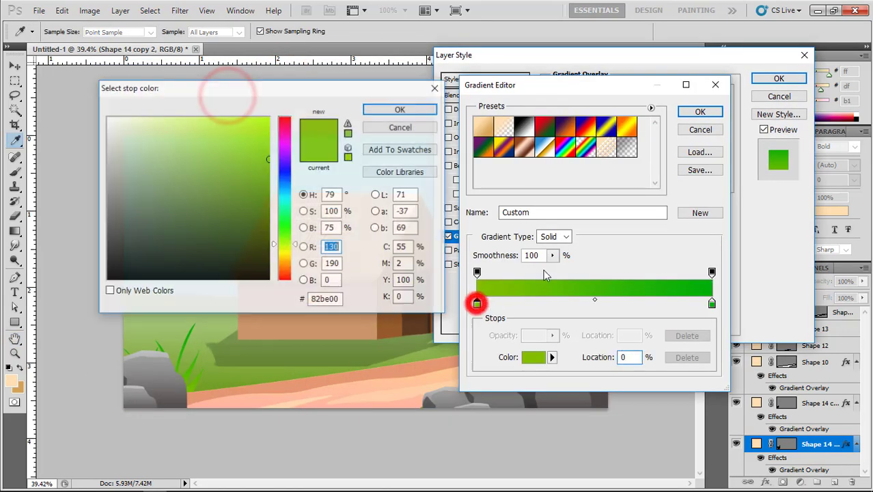
left_click_drag(262, 189, 271, 228)
left_click(400, 110)
left_click(684, 109)
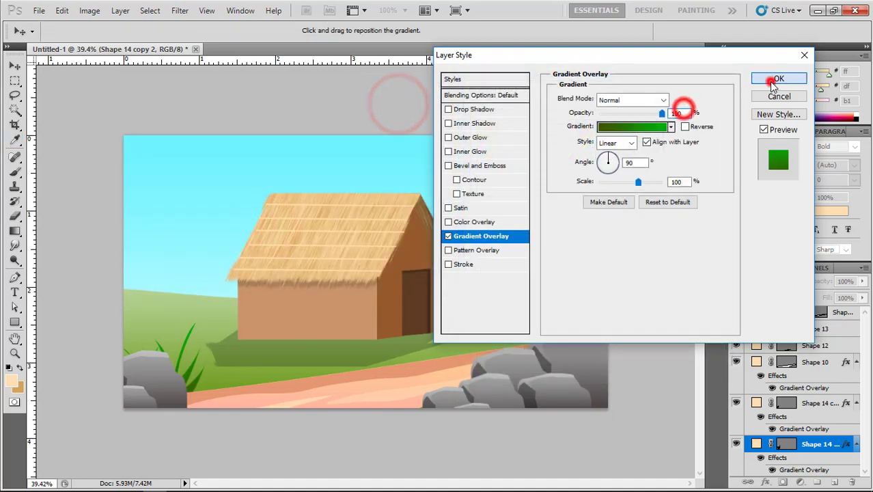
left_click(772, 80)
left_click(649, 308)
Step: Bring the dark left-hand grass tuft forward in the layer order, above the path and its edge strip
left_click(193, 389)
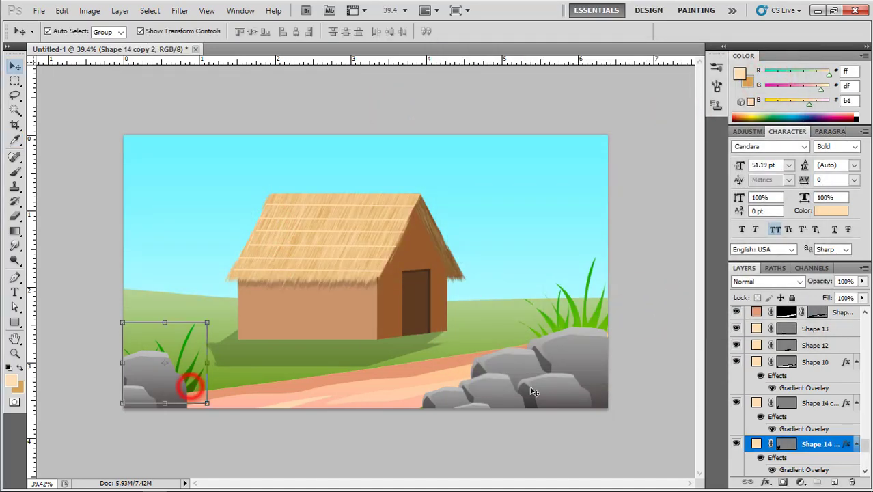
key("ctrl+bracketright")
key("ctrl+bracketright")
key("ctrl+bracketright")
key("ctrl+bracketright")
key("ctrl+bracketright")
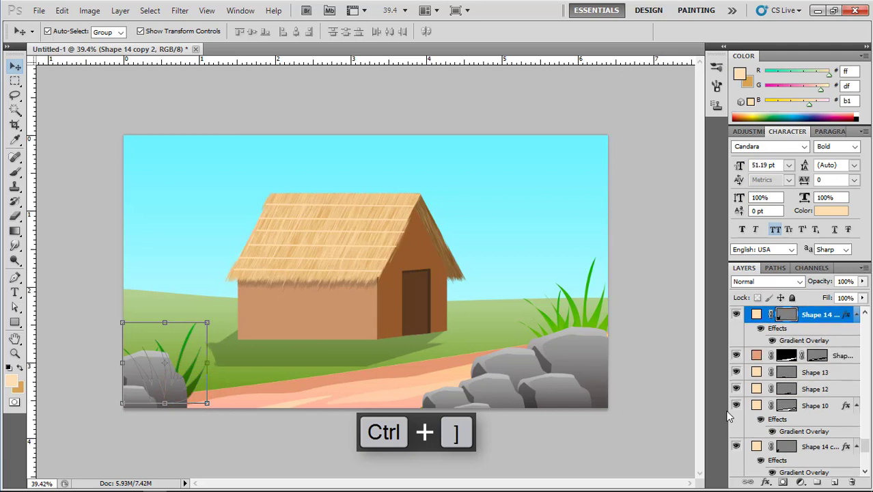
left_click(656, 407)
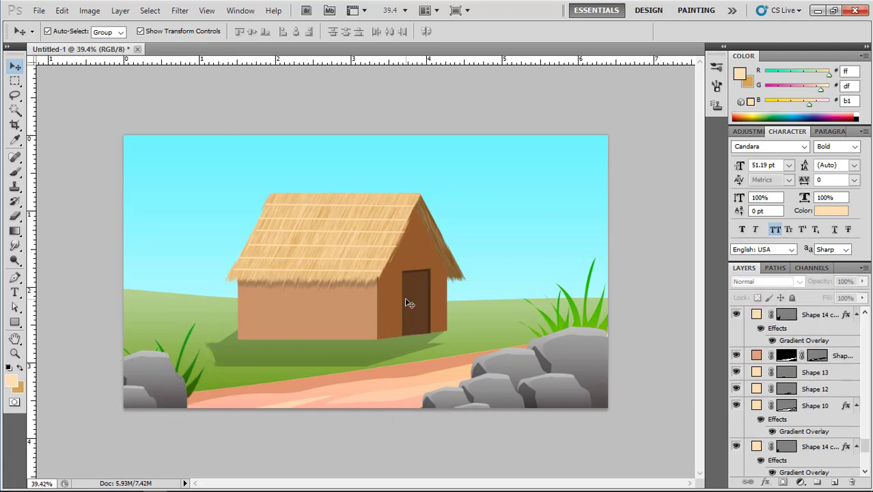
Step: Draw a wavy band shape with the Pen tool along the back hill's crest left of the hut, directly above the hill layer
left_click(159, 292)
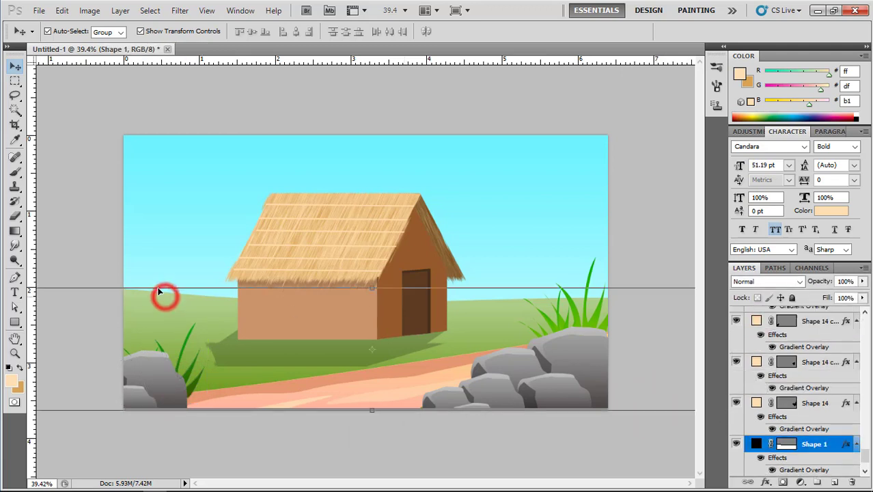
left_click(13, 278)
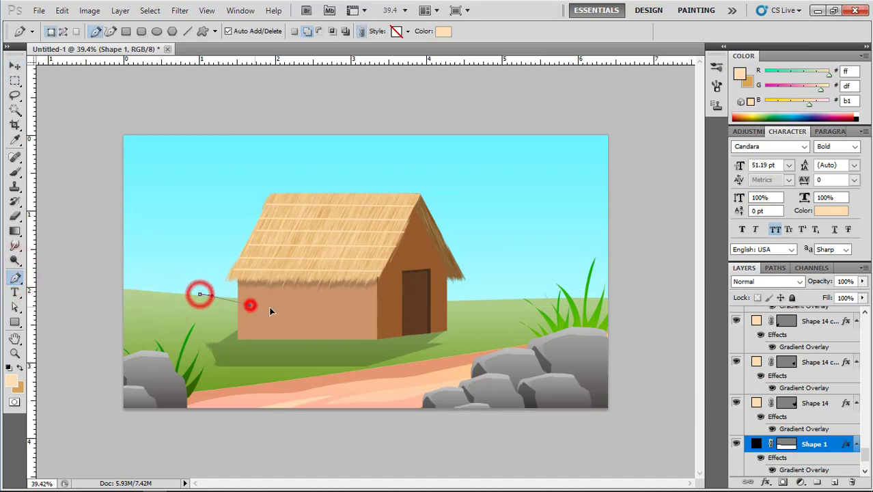
left_click_drag(229, 309, 252, 317)
left_click_drag(186, 316, 136, 289)
left_click_drag(164, 292, 300, 303)
left_click(18, 69)
double_click(213, 303)
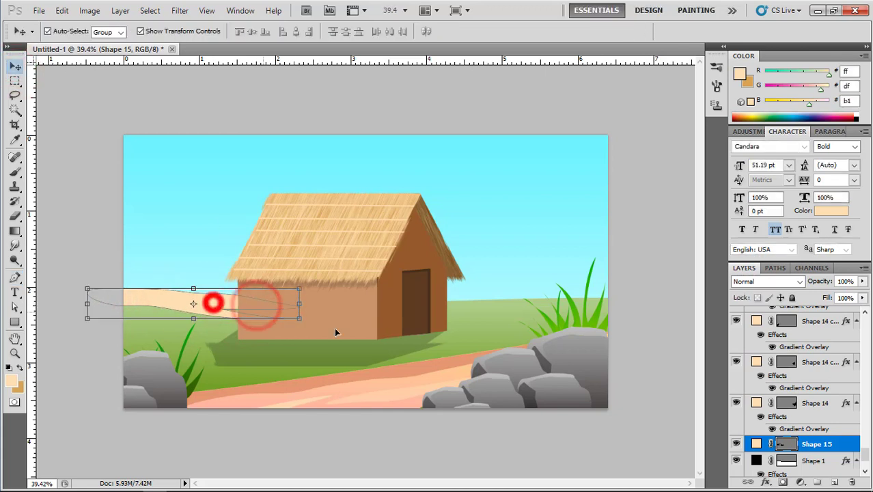
Step: Load the hill shape's outline as a selection and use it to mask the wavy band so it stays inside the hill
left_click(254, 369)
left_click(787, 445, "ctrl")
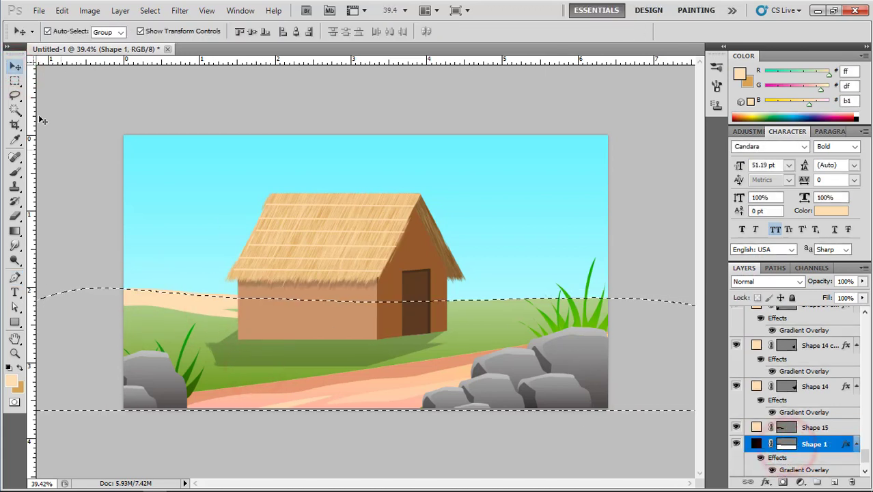
left_click(15, 66)
key("ctrl+d")
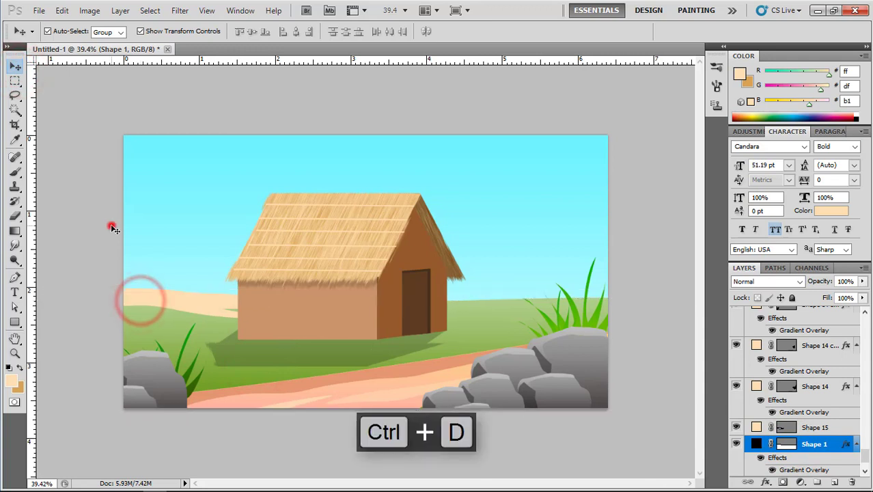
left_click(112, 224)
left_click(141, 298)
left_click(759, 448, "ctrl")
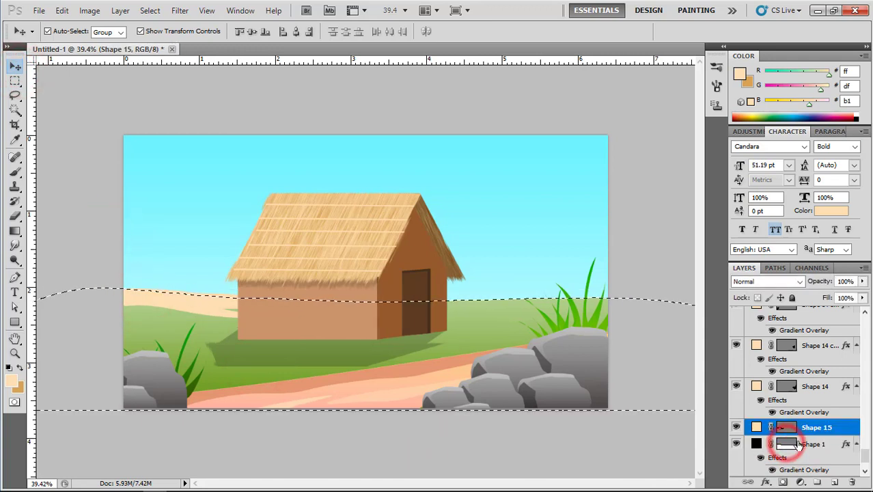
left_click(784, 482)
left_click(91, 192)
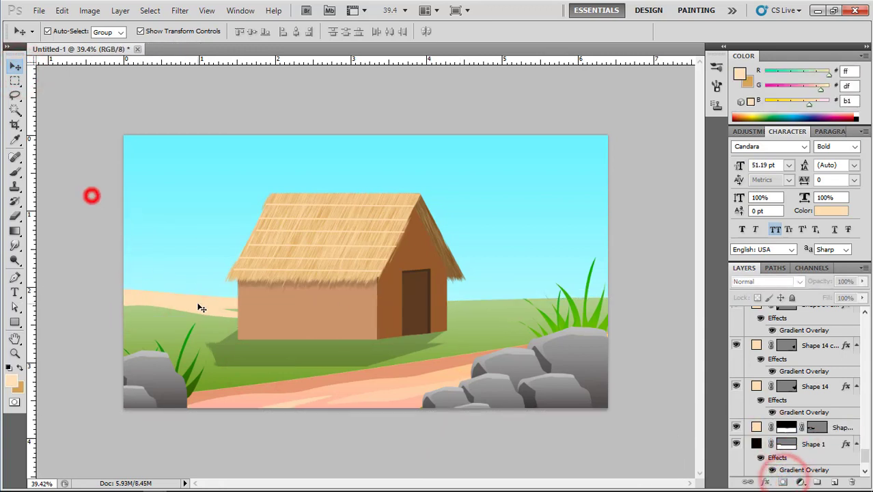
Step: Recolour the left hill band a medium green, about #8ab84a
left_click(201, 302)
double_click(757, 427)
left_click(219, 327)
left_click_drag(201, 88, 532, 103)
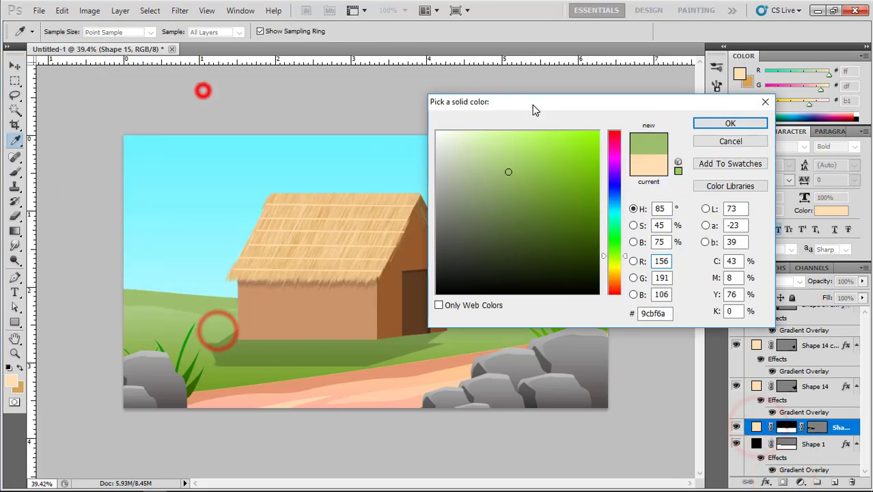
left_click_drag(569, 200, 578, 150)
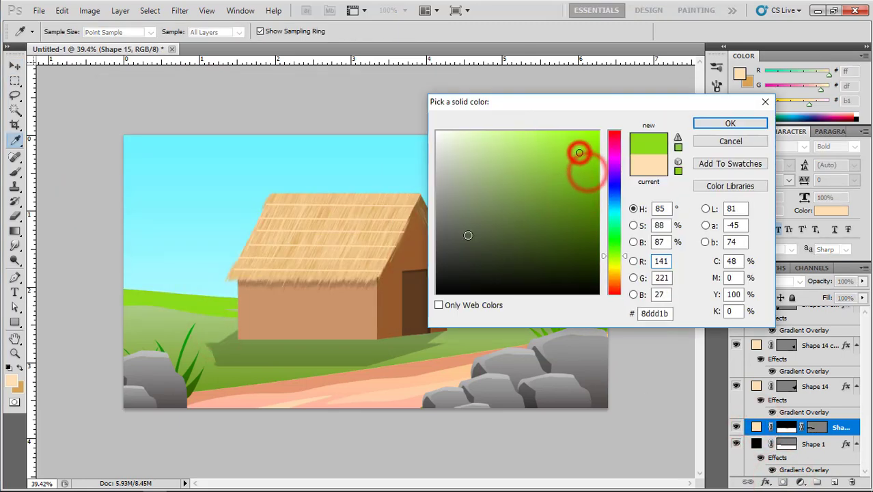
left_click(138, 320)
left_click(506, 185)
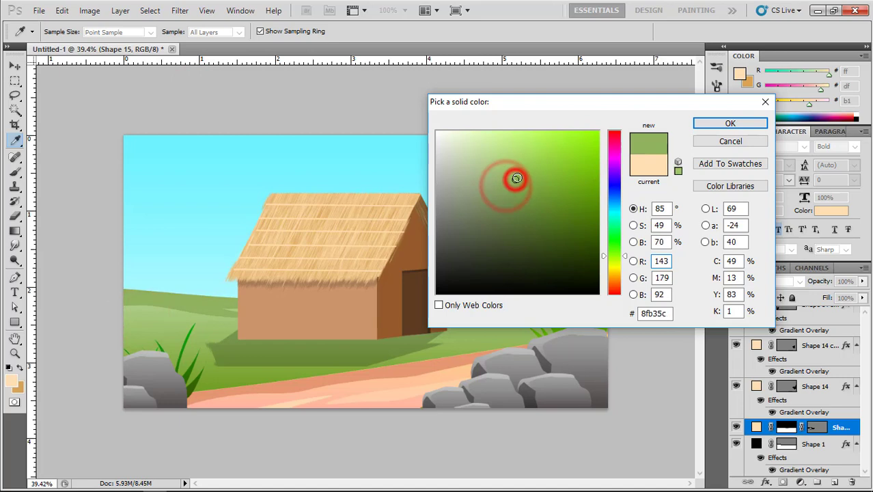
left_click(530, 178)
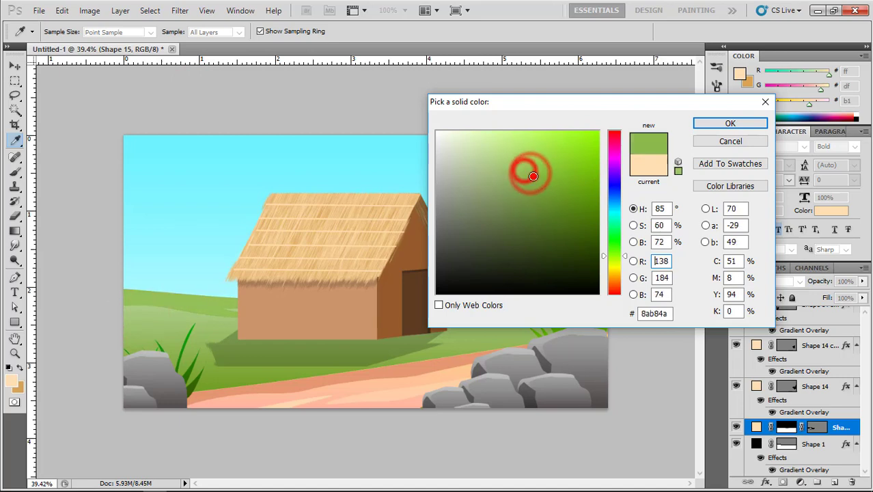
left_click(703, 123)
left_click(644, 129)
Step: Lower the opacity of the left hill band to 68%
scroll(369, 302, "down", 2)
left_click(249, 292)
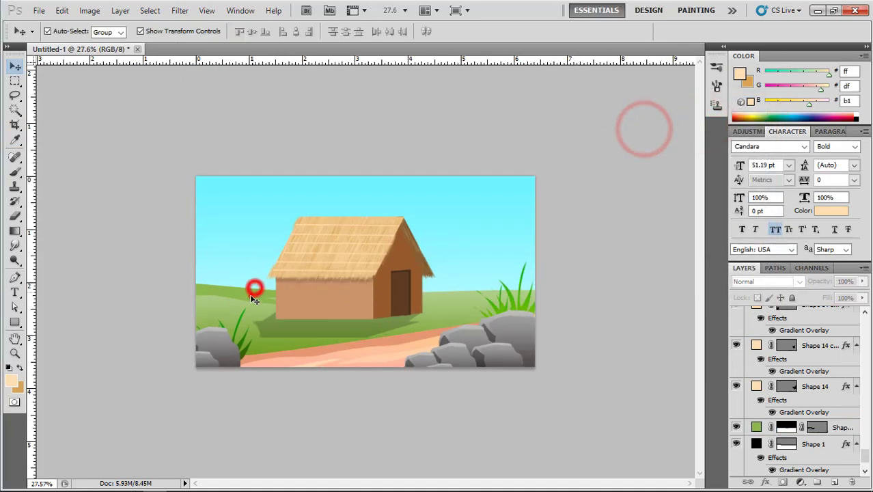
left_click(821, 283)
left_click(644, 275)
scroll(365, 273, "up", 1)
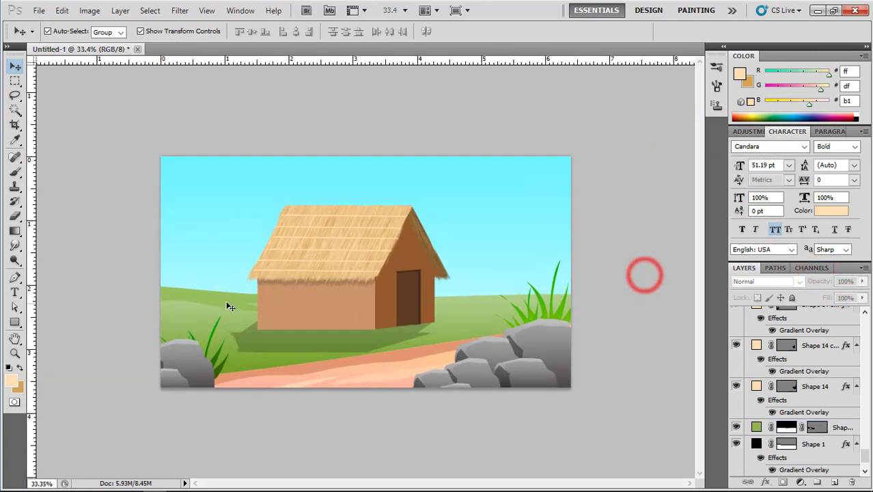
left_click(222, 299)
key("ctrl+z")
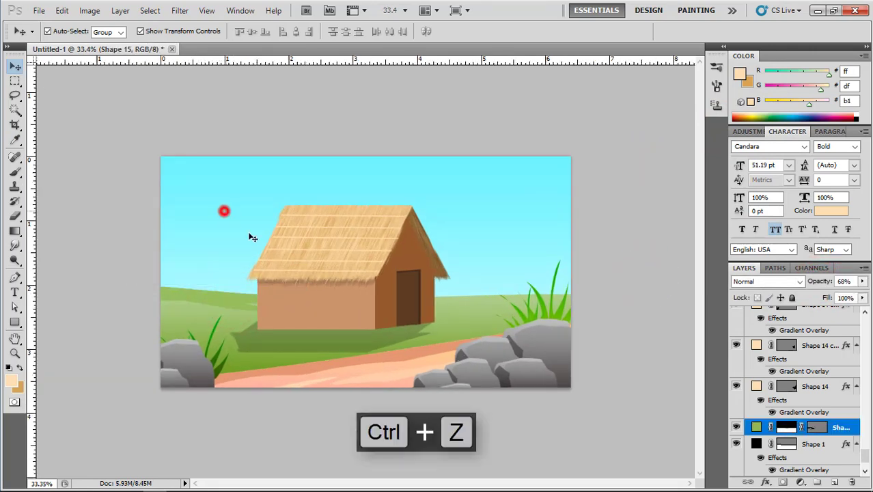
Step: Draw a curved, hooked highlight shape with the Pen tool along the hill's crest between the hut and the right-hand grass
left_click(464, 311)
key("p")
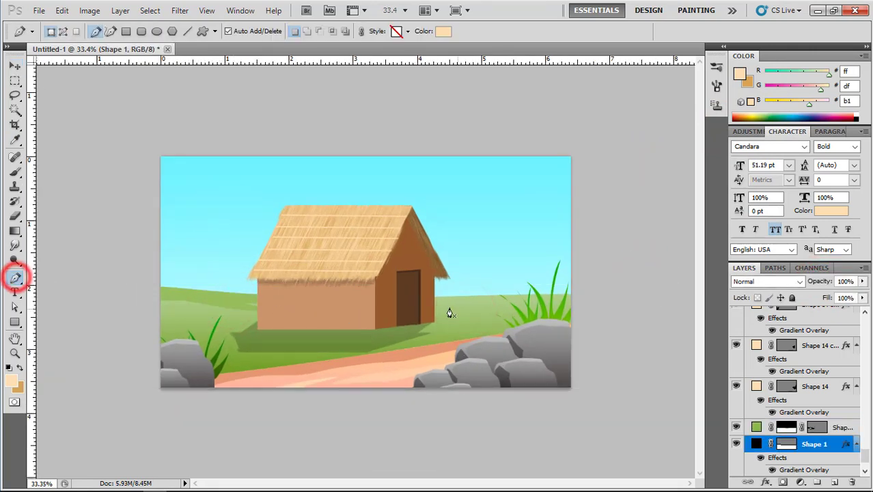
left_click(509, 296)
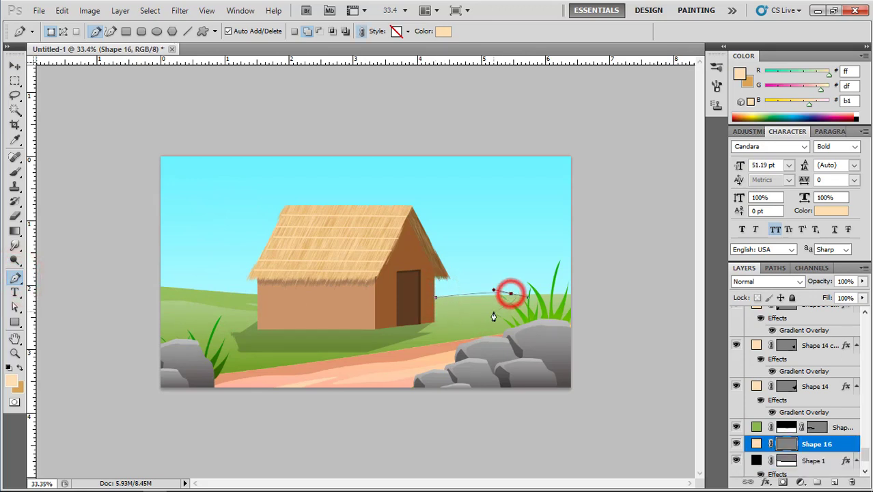
left_click(547, 299)
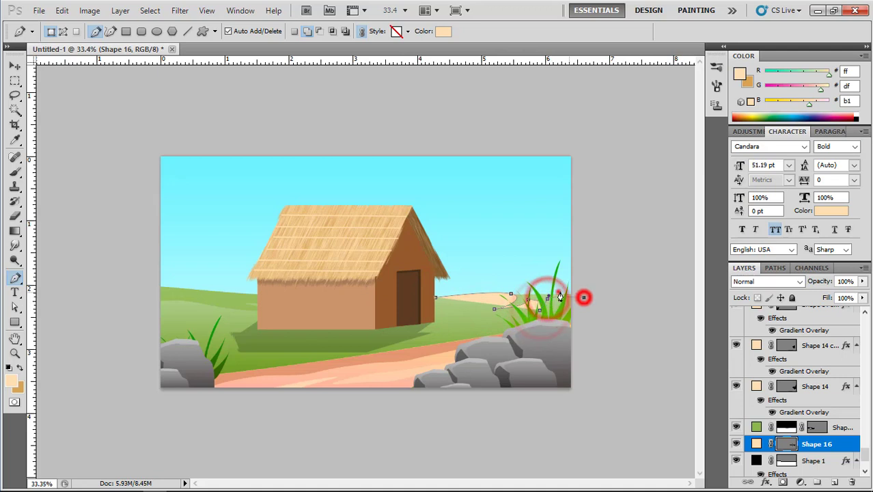
left_click(559, 292)
left_click(511, 286)
left_click(468, 287)
left_click(436, 297)
left_click(12, 66)
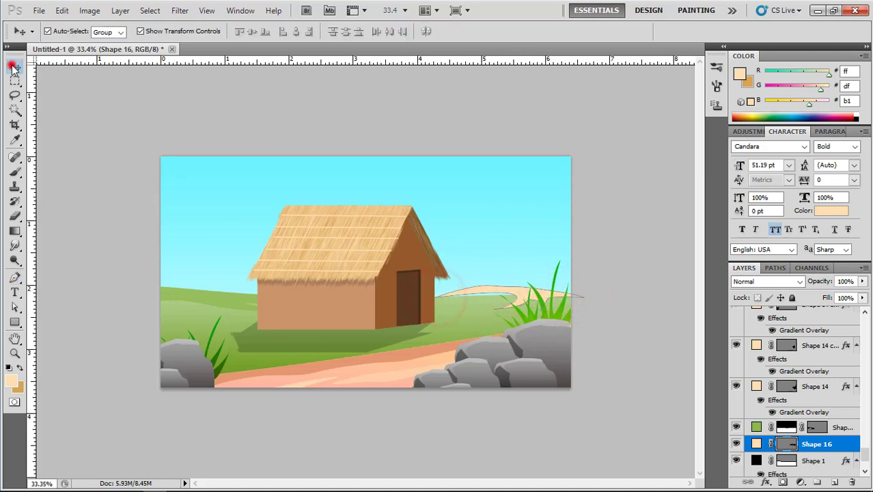
Step: Widen and flatten the right-hand highlight shape and lower it onto the hill, extending it behind the hut
left_click(85, 94)
left_click_drag(500, 287, 356, 323)
left_click(510, 317)
scroll(528, 309, "up", 3)
double_click(565, 318)
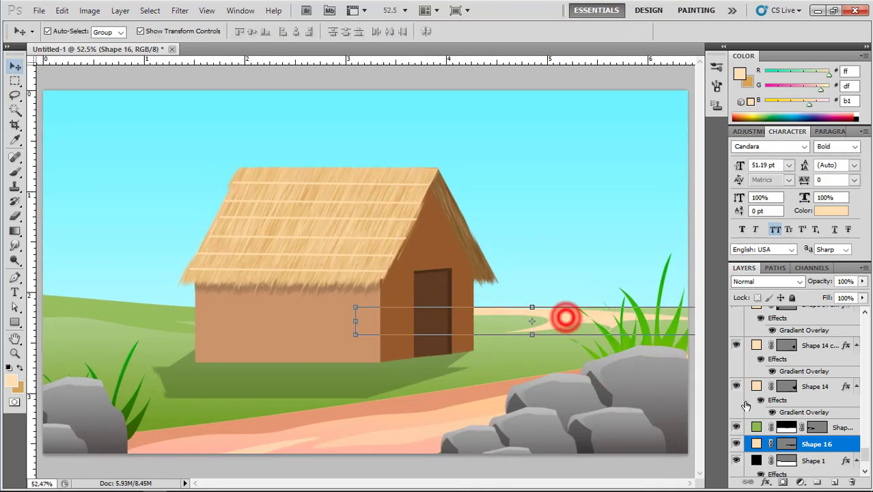
Step: Recolour the right-hand hill highlight light green, #c1e193
double_click(756, 445)
left_click(542, 347)
left_click_drag(574, 107, 211, 111)
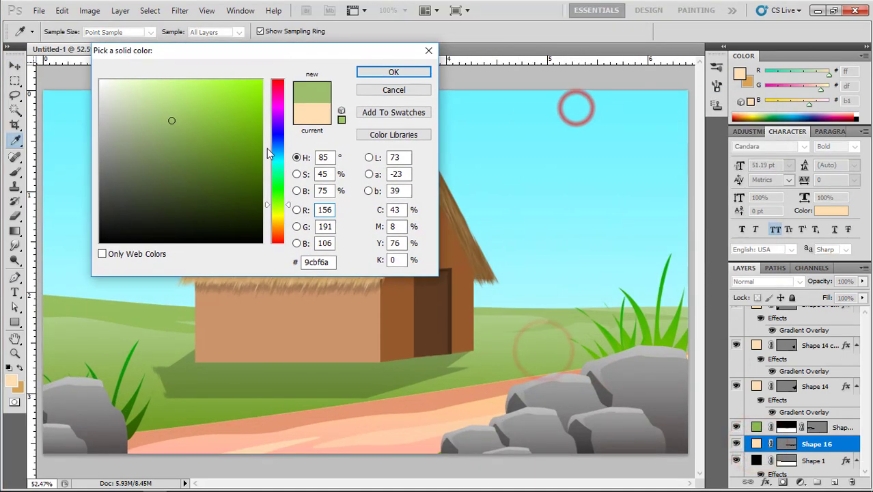
left_click_drag(160, 104, 155, 100)
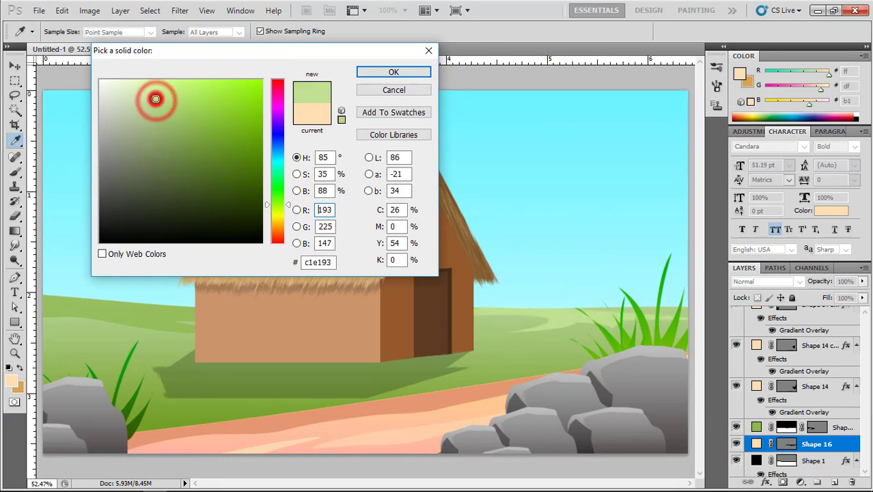
left_click(362, 73)
left_click(484, 94)
left_click(598, 270, "alt")
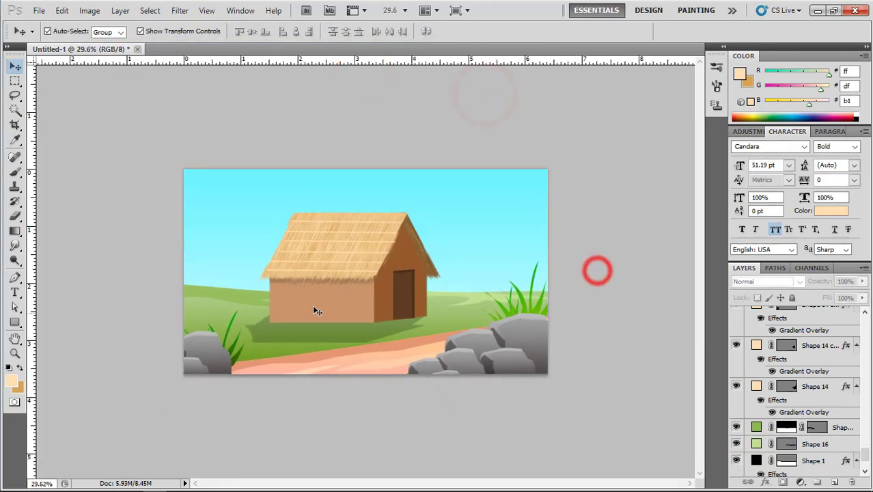
Step: Change the left hill band's fill to a pale green, sampling the hill and lightening the colour
left_click(229, 292)
double_click(757, 427)
left_click(212, 298)
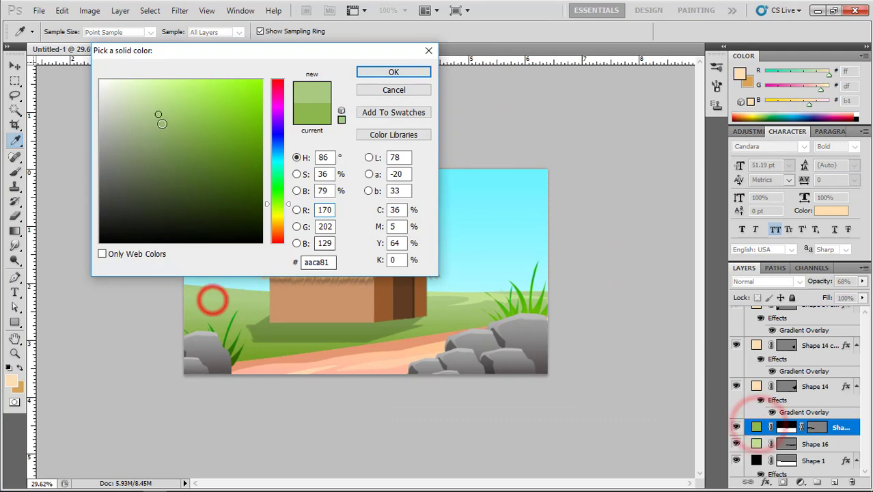
left_click(149, 106)
mouse_move(144, 104)
left_mouse_down()
mouse_move(137, 104)
mouse_move(140, 95)
left_mouse_up()
left_click(378, 71)
left_click(574, 133)
scroll(535, 290, "up", 4)
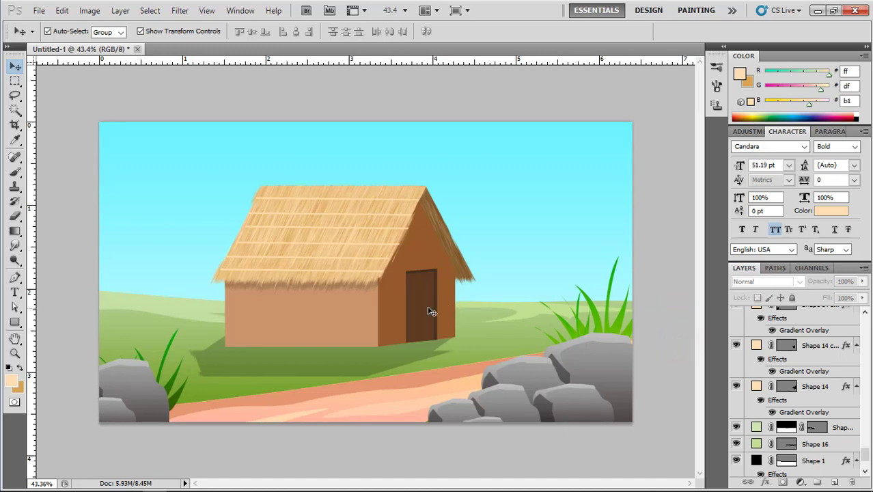
Step: Add a new layer directly above the sky background, below the hill
scroll(799, 410, "down", 3)
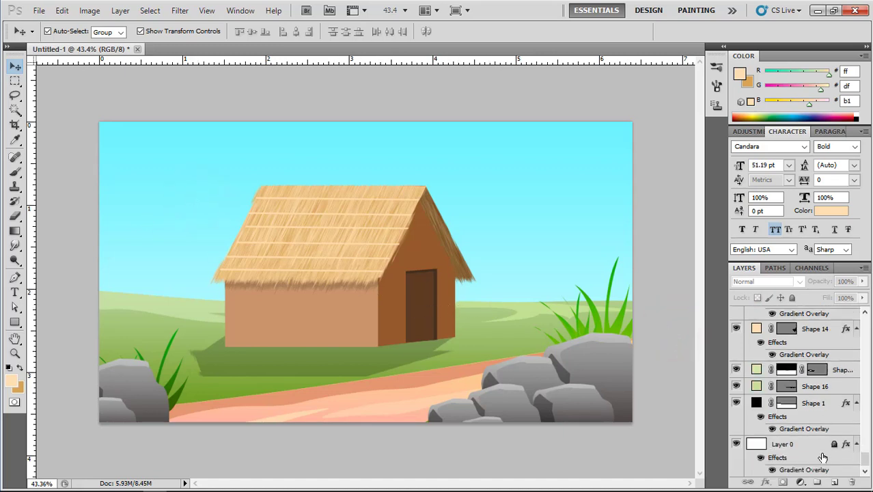
left_click(808, 445)
left_click(836, 482)
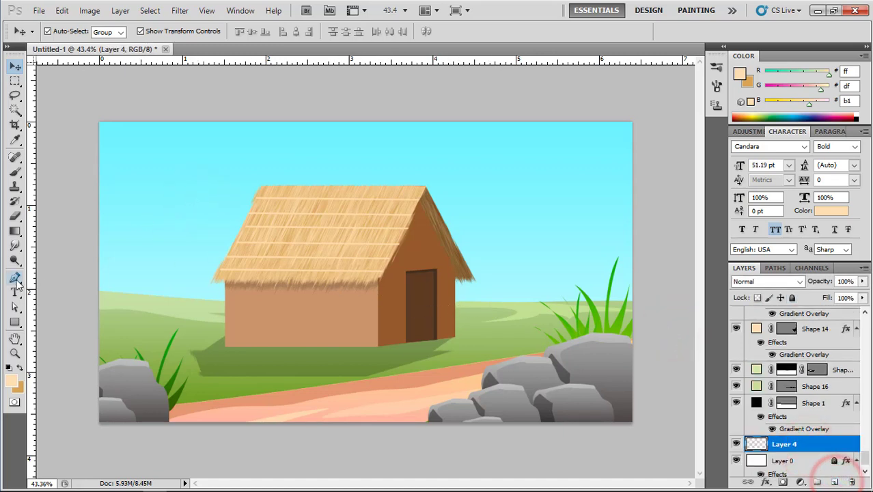
Step: Draw a rounded foliage clump with a wavy outline in the sky right of the hut, using the Freeform Pen tool
left_click(15, 278)
left_click(58, 288)
left_click(215, 32)
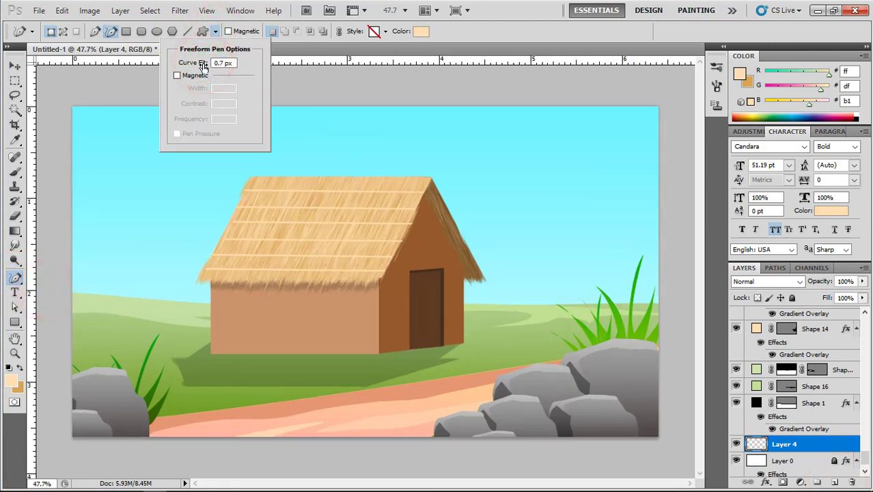
left_click(215, 31)
scroll(513, 216, "up", 3)
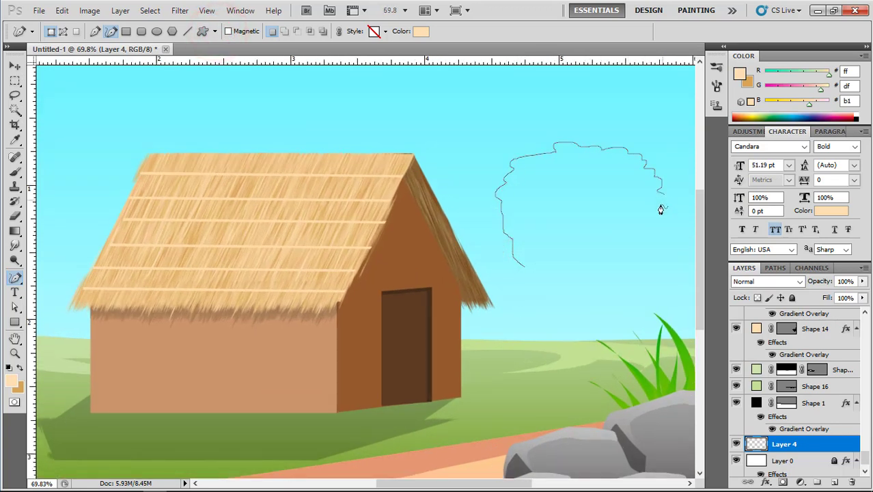
left_click_drag(524, 273, 526, 276)
scroll(608, 281, "down", 2)
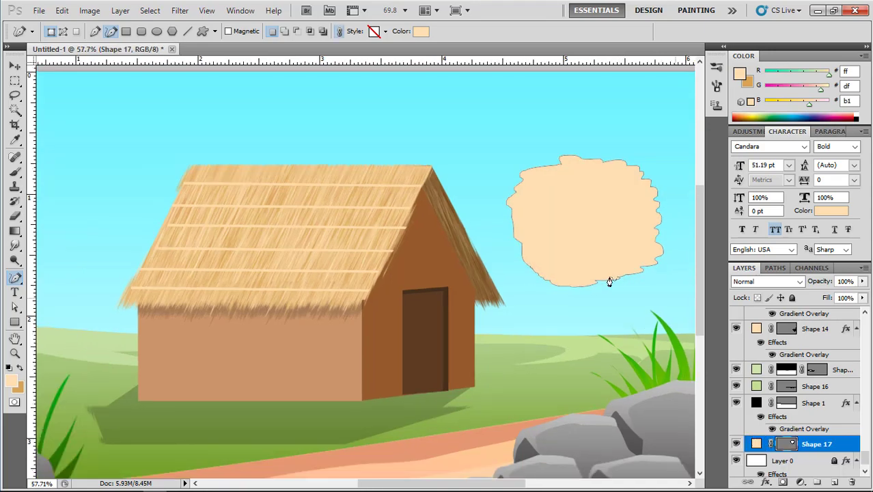
Step: Add a Gradient Overlay to the foliage clump and set its start colour stop to a vivid green
double_click(845, 445)
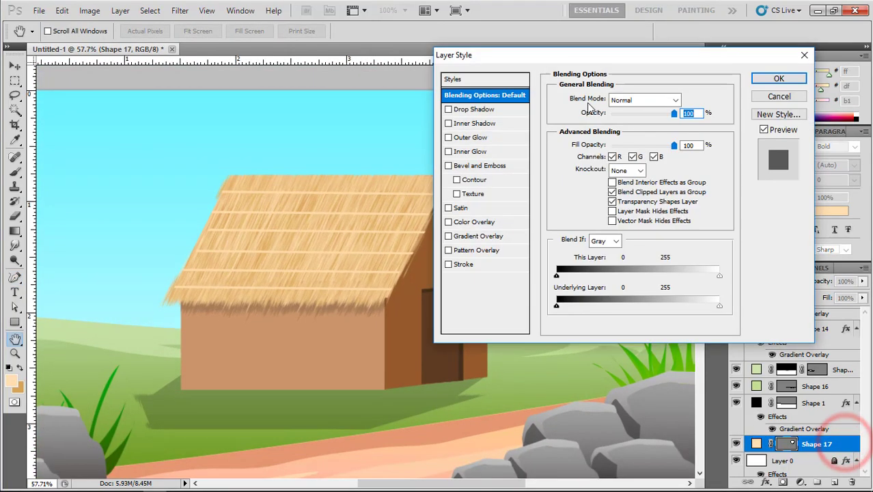
left_click_drag(596, 50, 243, 95)
left_click(116, 277)
left_click(274, 167)
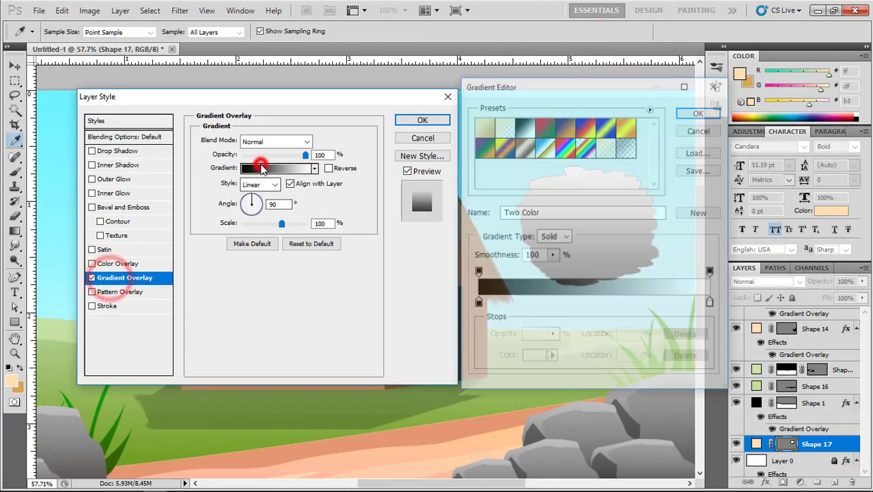
double_click(476, 303)
left_click(279, 196)
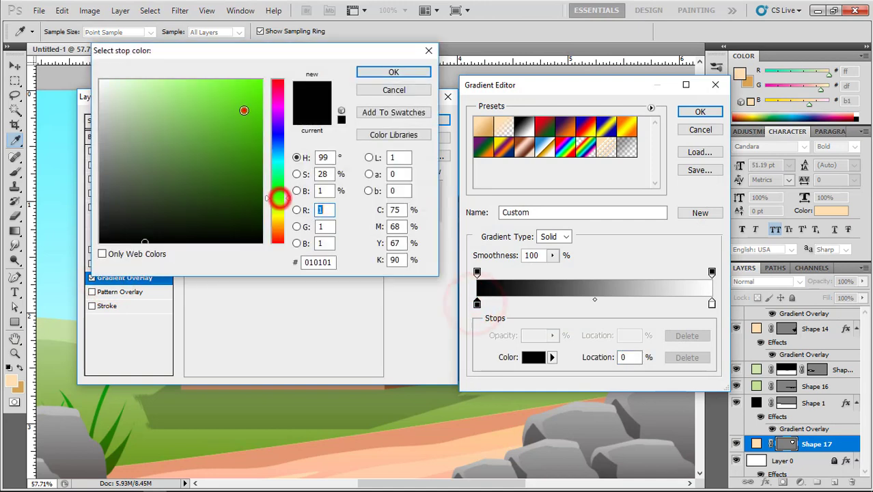
left_click(244, 108)
left_click(369, 73)
Step: Set the end colour stop of the foliage clump's gradient to a yellow-green and accept the gradient
double_click(712, 304)
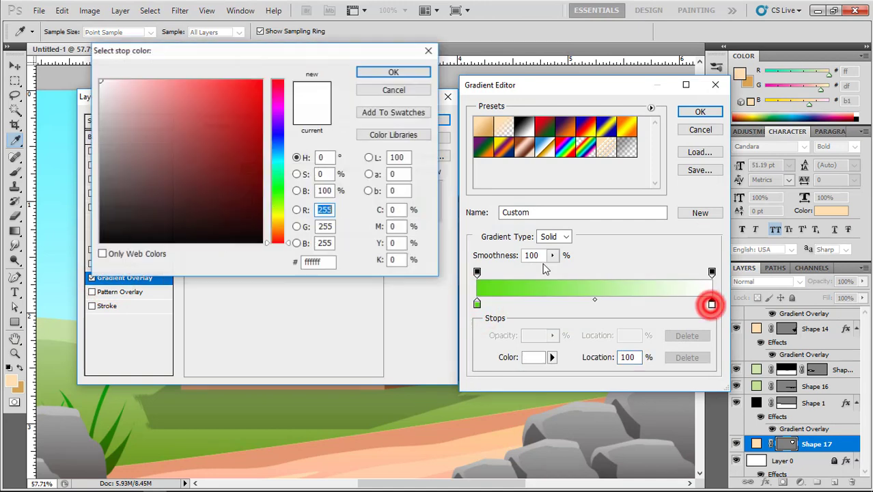
left_click(279, 210)
left_click(216, 95)
left_click(393, 72)
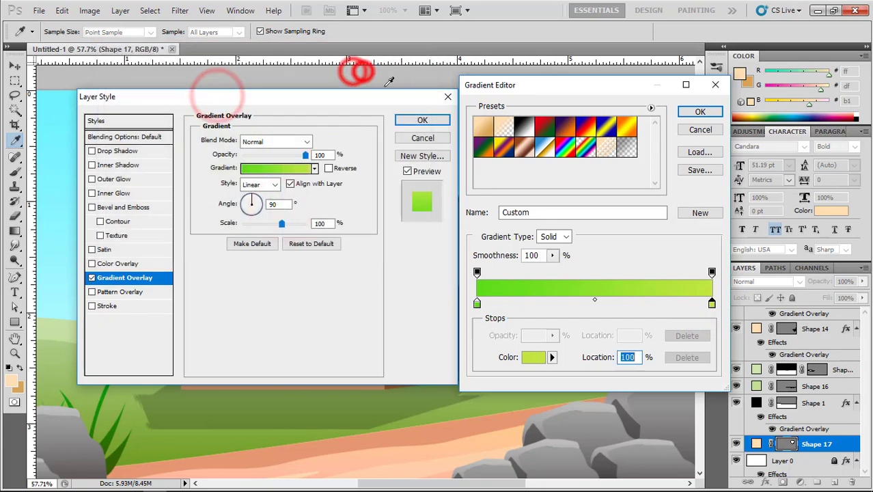
left_click(699, 111)
Step: Reopen the foliage clump's overlay gradient and set its end colour stop to a light yellow-green, #d4ee79
left_click(364, 106)
left_click_drag(302, 103, 232, 71)
left_click(210, 138)
left_click_drag(588, 86, 160, 67)
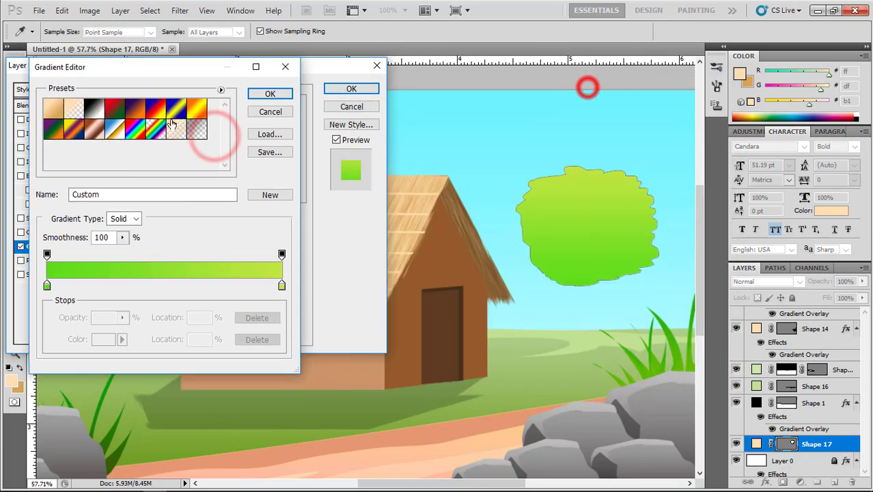
double_click(282, 286)
left_click(178, 90)
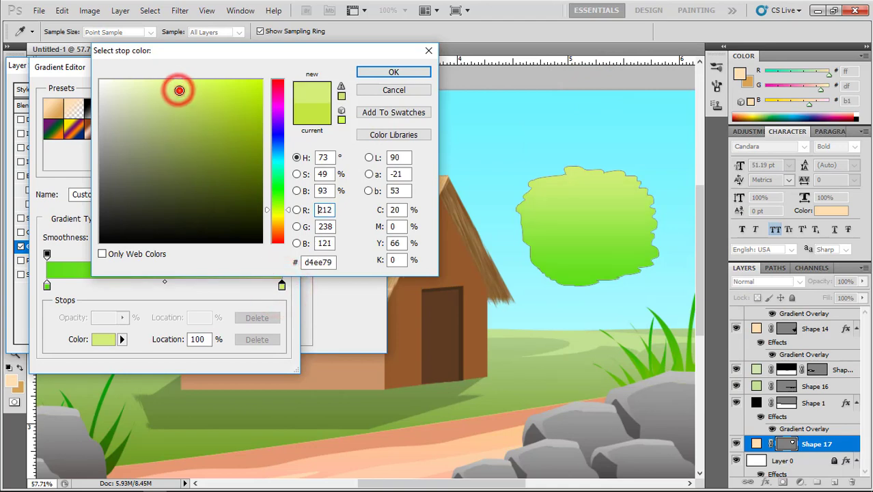
left_click(362, 71)
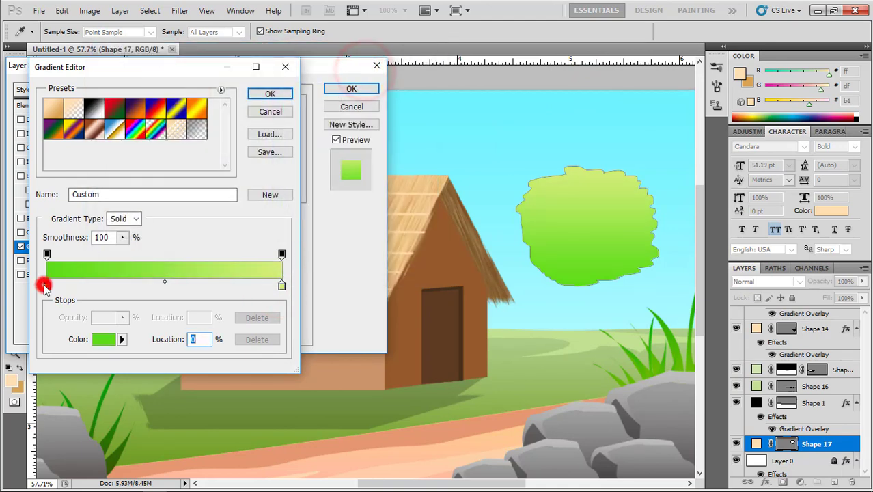
Step: Set the start colour stop of the foliage clump's gradient to a dark green, #429017
double_click(44, 287)
left_click(219, 142)
left_click(239, 155)
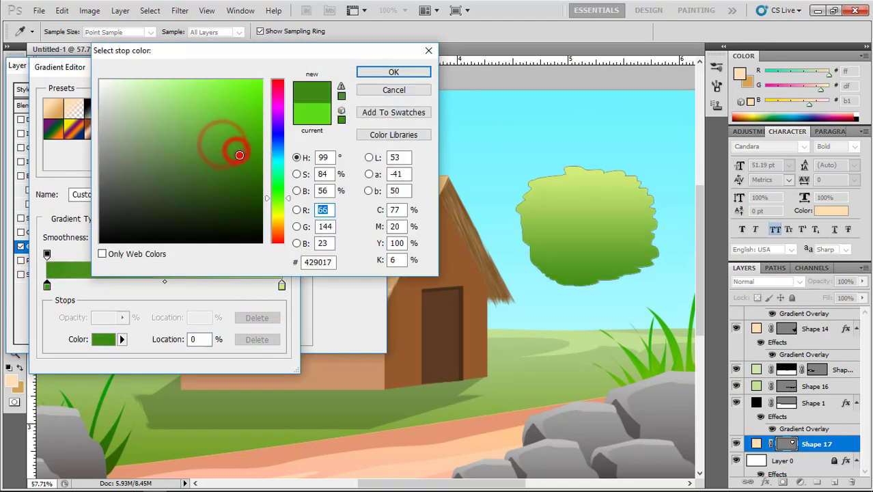
left_click(369, 77)
Step: Change the gradient's end colour stop to a more muted yellow-green and apply the overlay to the foliage clump
double_click(281, 285)
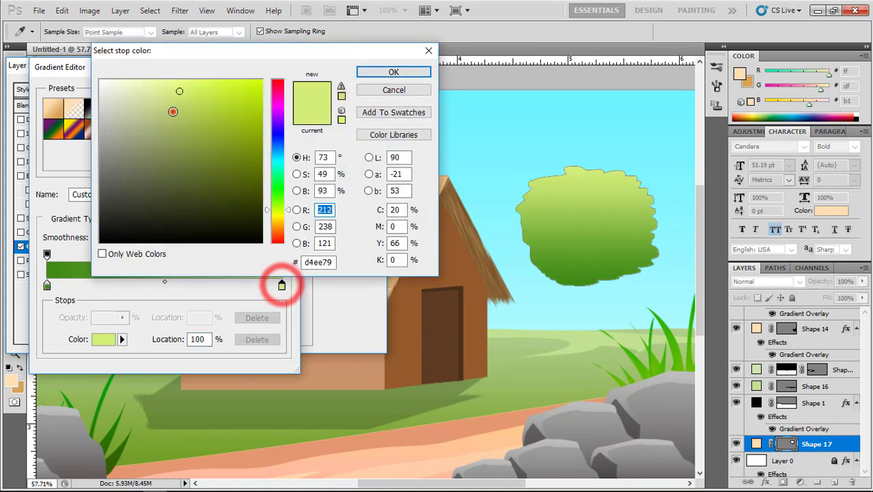
left_click(173, 112)
left_click(172, 98)
left_click(377, 73)
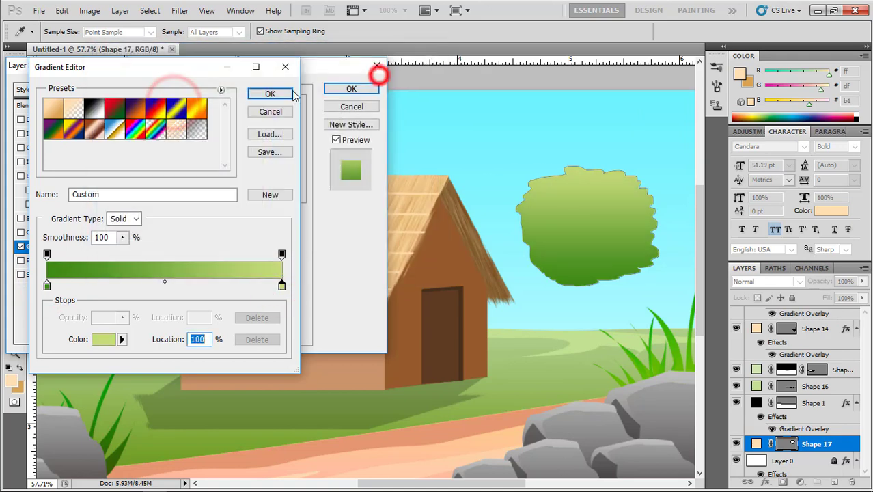
left_click(286, 88)
left_click(343, 87)
Step: Duplicate the foliage clump directly above the original and scale the copy into a smaller, flatter shape
scroll(585, 224, "down", 2)
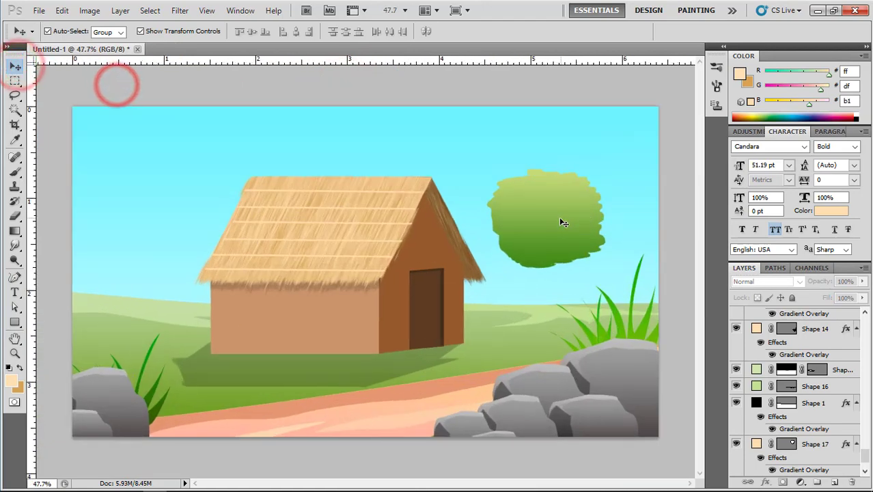
scroll(562, 222, "up", 3)
left_click_drag(535, 239, 432, 296)
left_click(462, 269)
left_click_drag(501, 268, 488, 207)
left_click_drag(527, 276, 481, 244)
left_click_drag(457, 203, 470, 211)
left_click_drag(493, 158, 513, 147)
left_click_drag(450, 251, 450, 226)
double_click(476, 198)
Step: Scale down the lower foliage clump and reposition both clumps so a narrow gap of sky separates them
left_click(481, 276)
left_click_drag(537, 342, 513, 311)
double_click(483, 278)
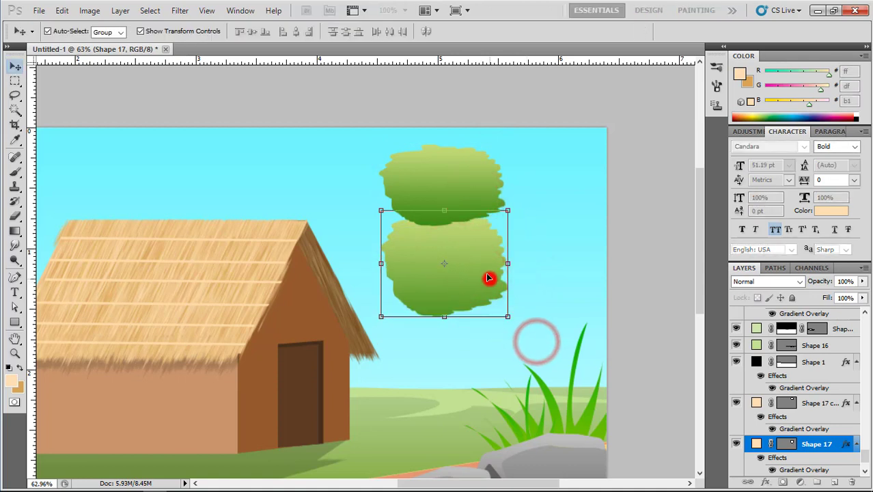
left_click_drag(478, 181, 484, 177)
left_click(472, 292)
Step: Draw a tree trunk with two forked upper branches, a lower right branch and a flared base below the clumps, using the Pen tool
left_click(18, 280)
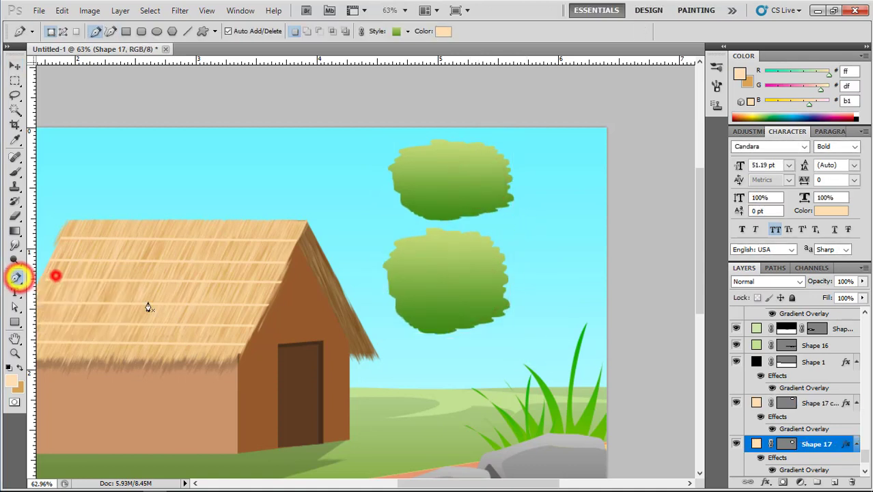
left_click_drag(421, 388, 424, 345)
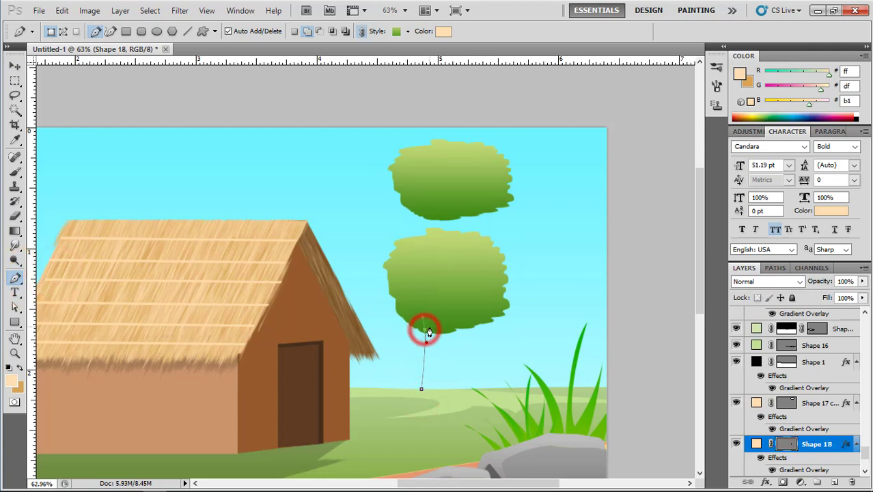
left_click_drag(414, 231, 410, 223)
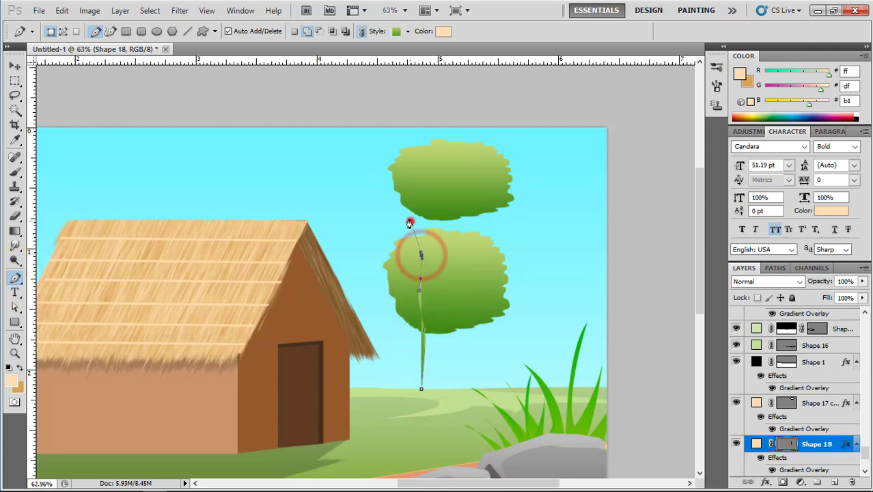
left_click(405, 193)
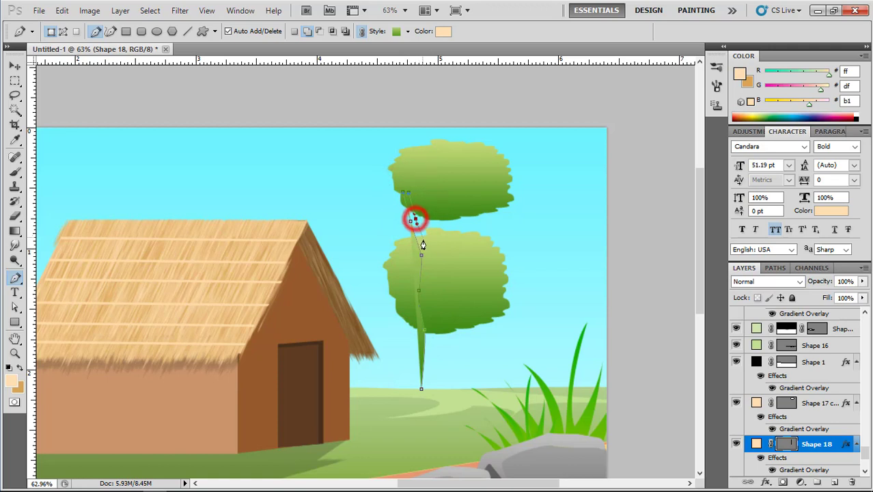
left_click_drag(426, 265, 425, 273)
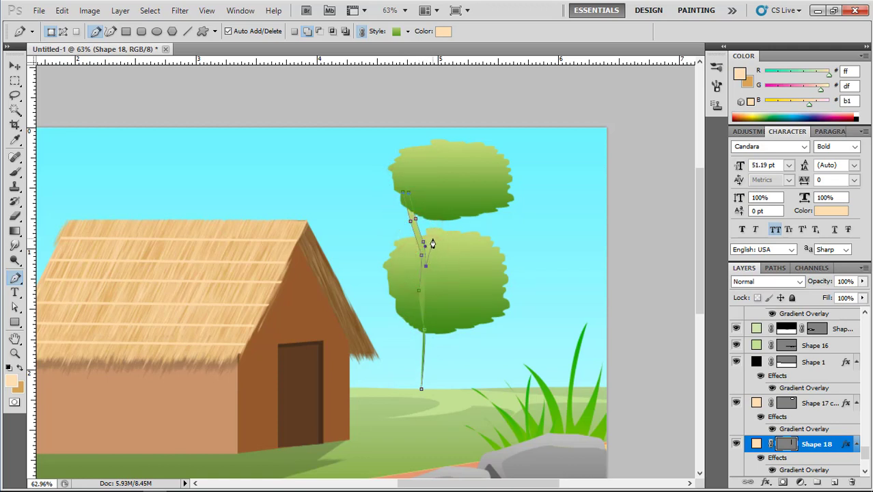
left_click_drag(440, 221, 449, 216)
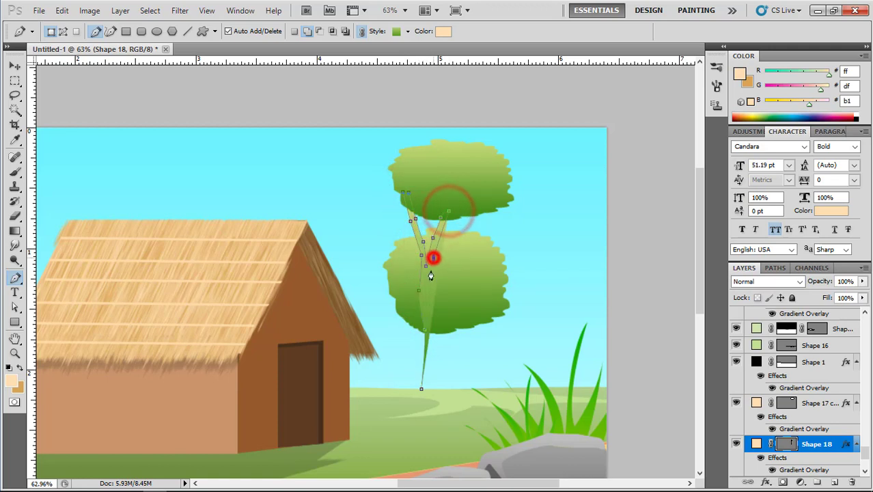
left_click_drag(432, 313, 433, 331)
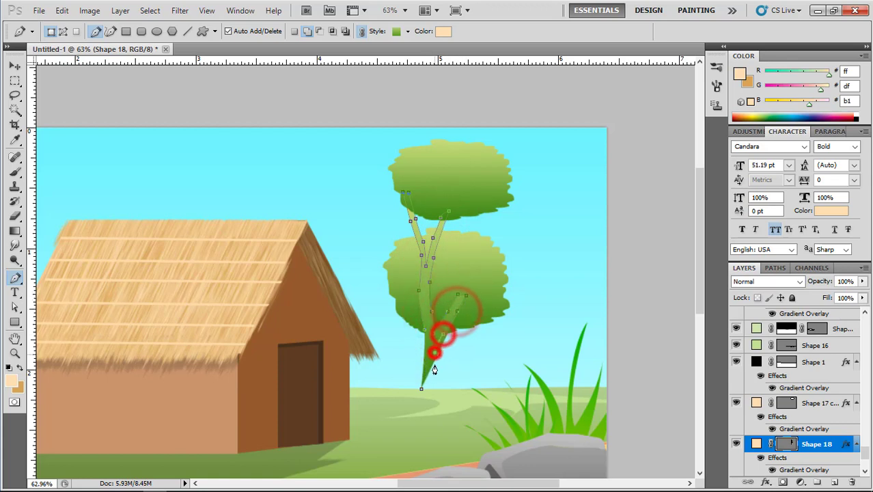
left_click(435, 369)
left_click(437, 382)
left_click(442, 390)
left_click(448, 398)
left_click(425, 399)
left_click(412, 399)
left_click(421, 390)
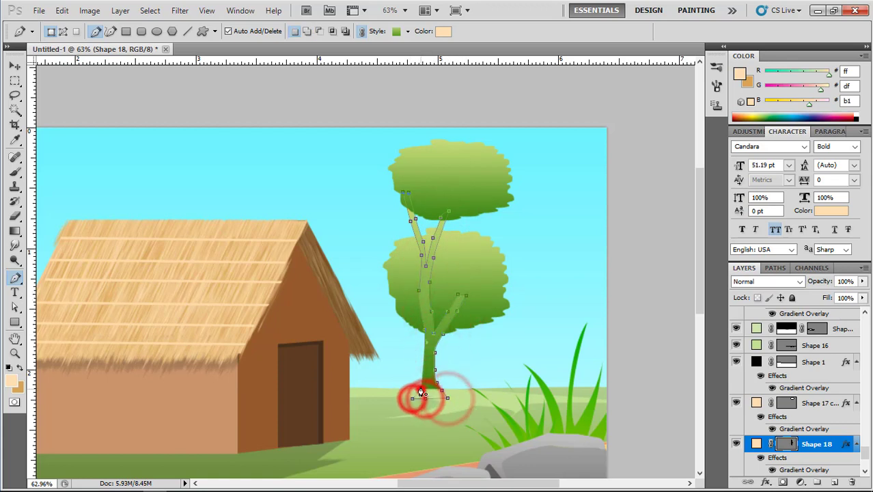
Step: Clear the inherited layer style from the trunk shape and fill it with a solid dark brown
right_click(844, 444)
left_click(770, 372)
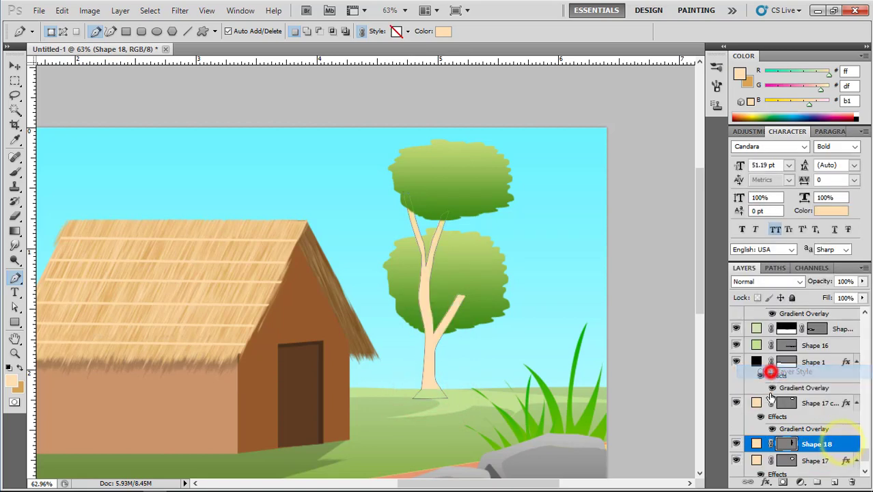
double_click(757, 444)
left_click(276, 233)
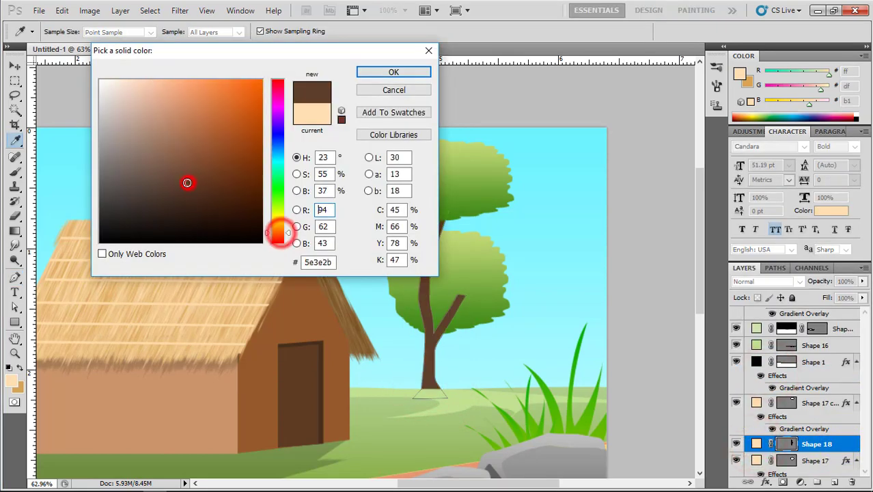
left_click(173, 186)
left_click(372, 72)
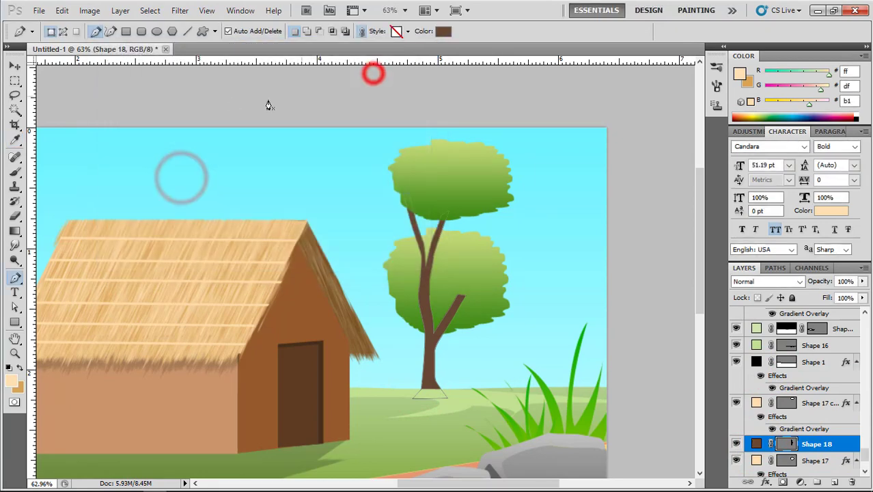
Step: Shift the upper foliage clump to the left and place a smaller duplicate overlapping its right side, slightly lower
left_click(14, 66)
left_click(170, 89)
scroll(561, 254, "up", 1)
left_click_drag(456, 198, 407, 198)
left_click_drag(432, 186, 500, 194)
left_click_drag(391, 225, 410, 213)
double_click(440, 191)
left_click(585, 246)
scroll(561, 259, "down", 5)
left_click(530, 164)
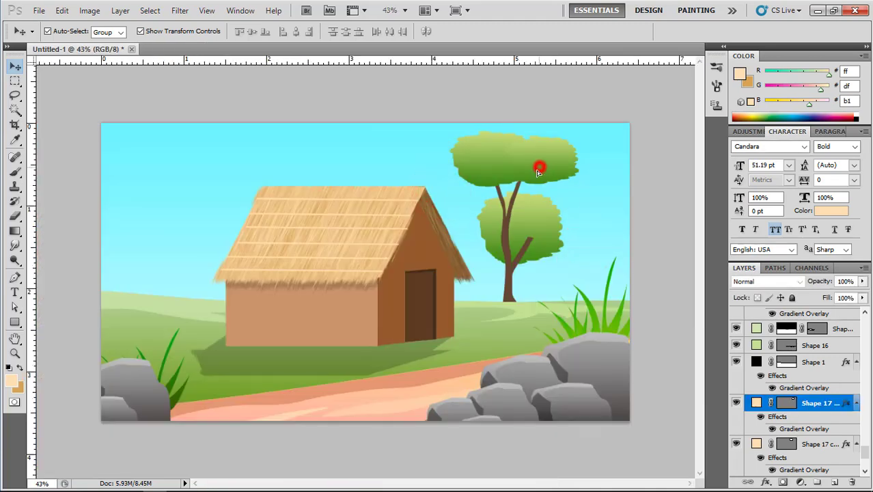
left_click(620, 185)
Step: Duplicate the lower foliage clump, bring the copy in front of the trunk, and place it scaled down over the right branch
scroll(579, 222, "up", 2)
left_click(580, 223)
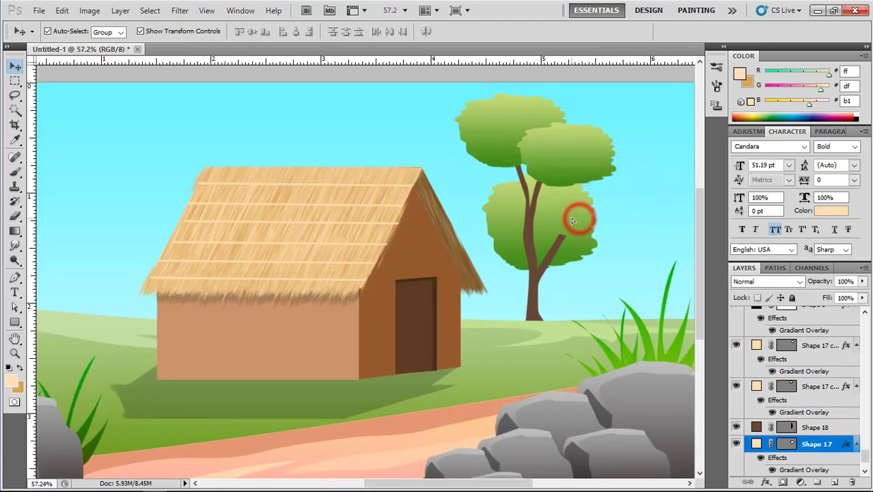
key("ctrl+j")
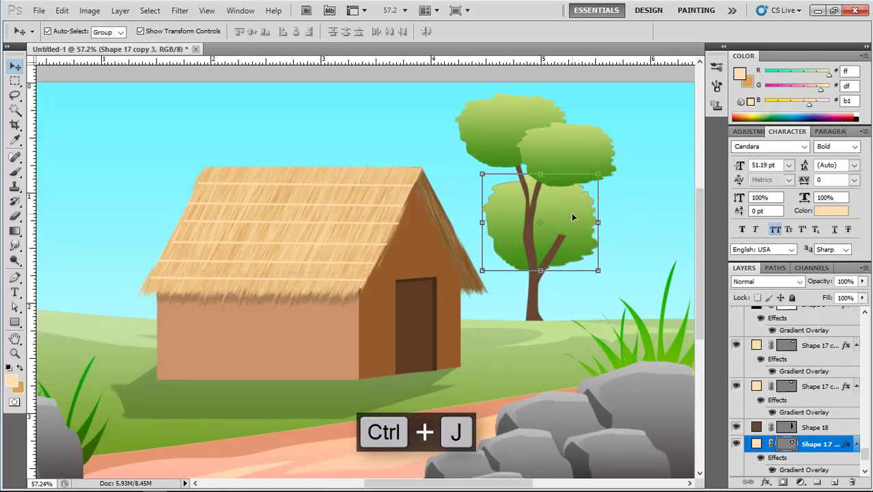
key("ctrl+bracketright")
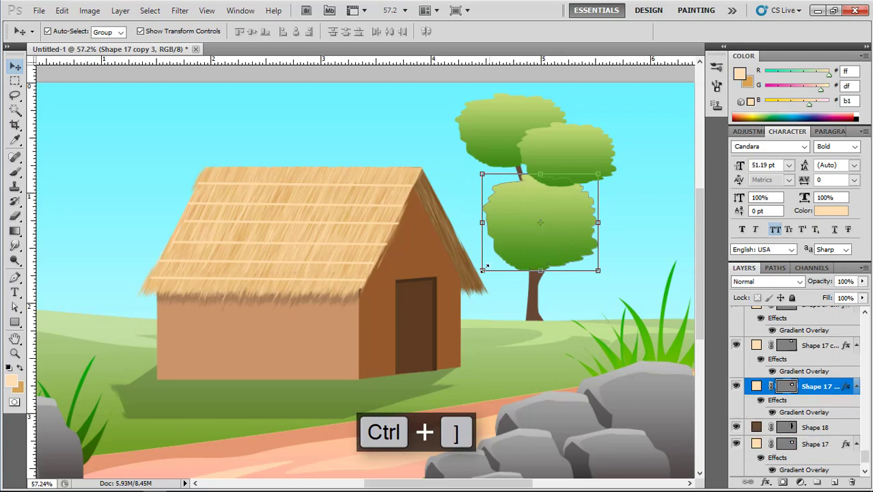
left_click_drag(484, 270, 520, 239)
double_click(580, 230)
left_click_drag(582, 218, 564, 203)
left_click(504, 77)
Step: Draw a ragged leafy highlight shape across the upper part of the top-left foliage clump with the Freeform Pen tool
scroll(542, 123, "down", 3)
scroll(568, 235, "up", 5)
scroll(563, 204, "down", 3)
left_click(645, 181)
scroll(491, 188, "up", 4)
left_click_drag(492, 187, 360, 271)
left_click(375, 177)
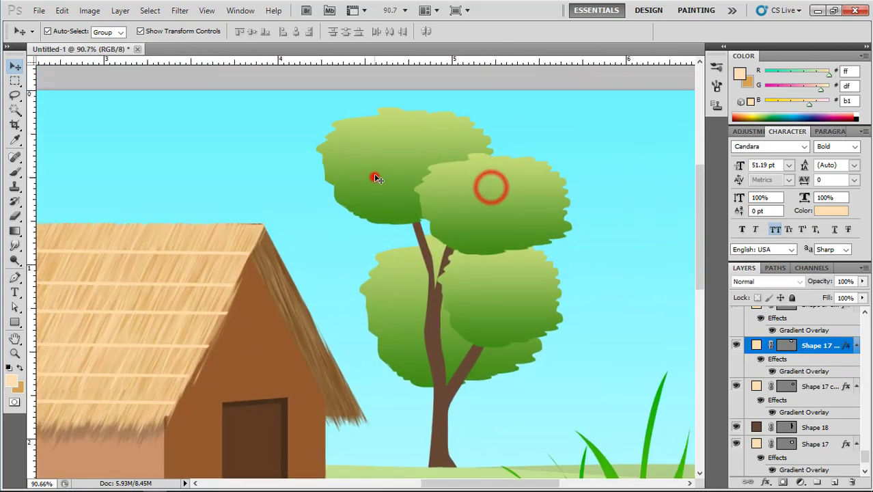
left_click_drag(15, 277, 41, 293)
scroll(371, 150, "up", 2)
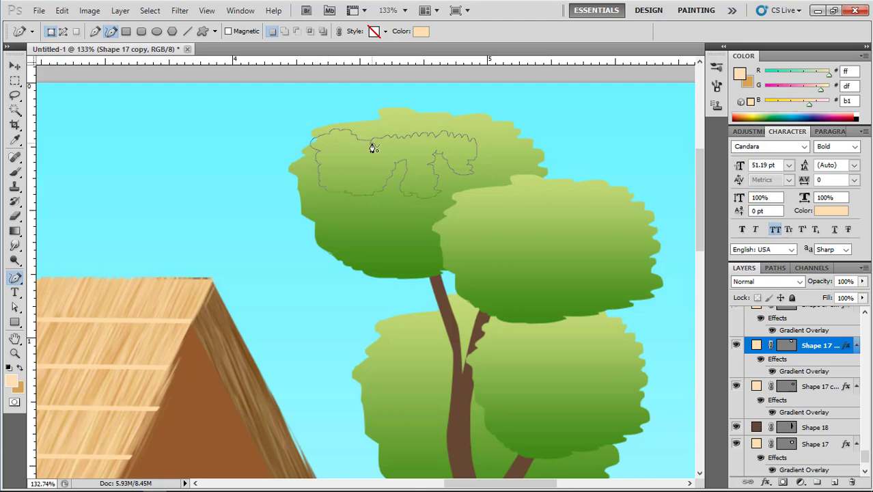
left_click_drag(374, 148, 375, 148)
Step: Add a Gradient Overlay to the highlight shape and set its end colour stop to a pale yellow-green, #d5eb93
double_click(843, 345)
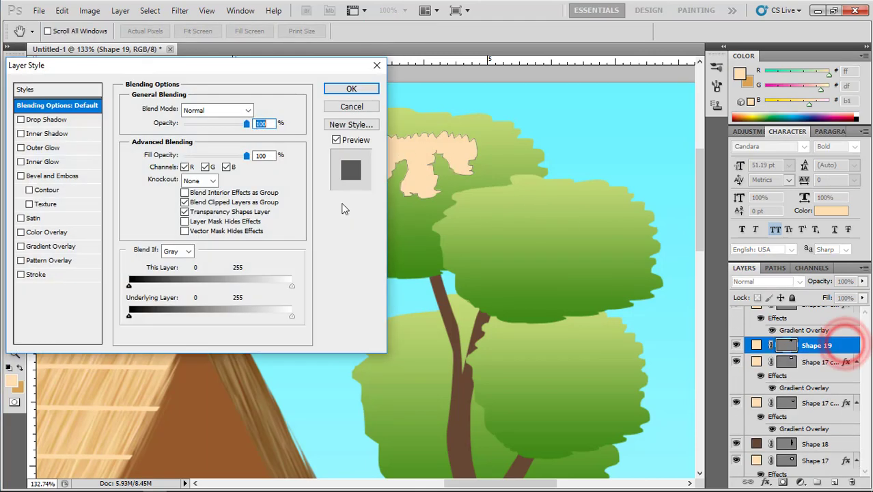
left_click_drag(185, 68, 668, 69)
left_click(538, 252)
left_click(671, 143)
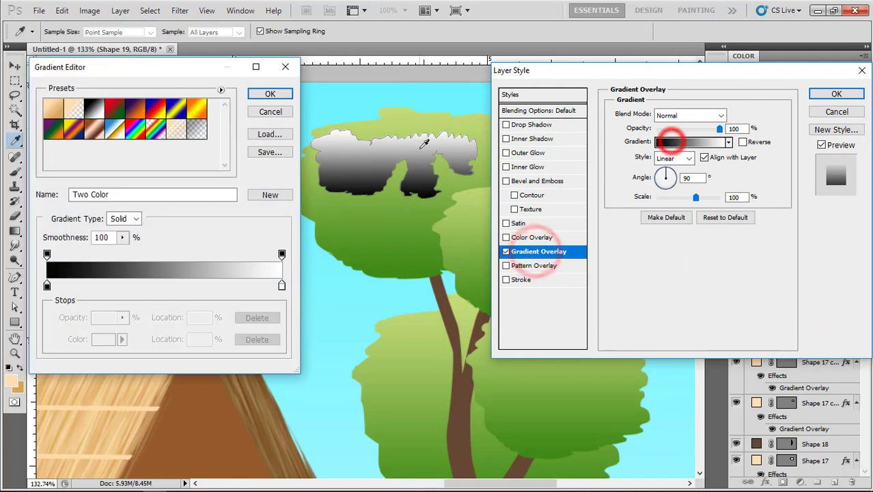
left_click(399, 121)
left_click(282, 286)
double_click(282, 285)
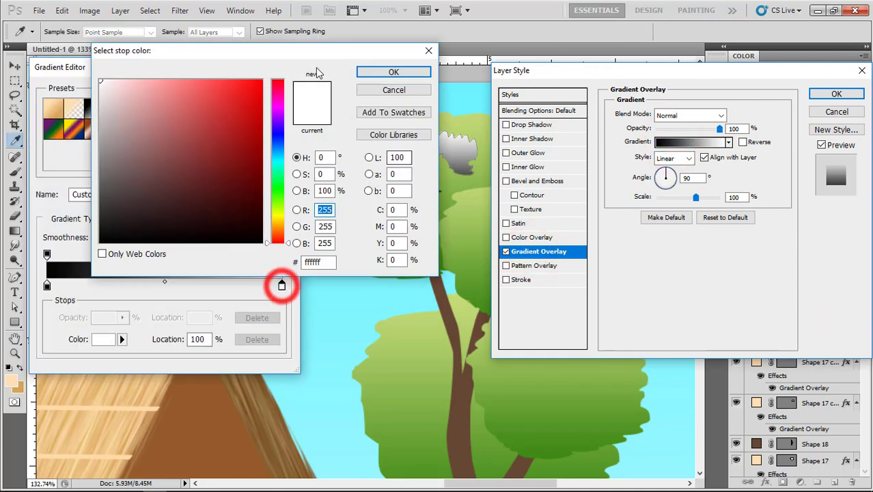
left_click_drag(205, 68, 581, 84)
left_click(413, 121)
left_click(540, 129)
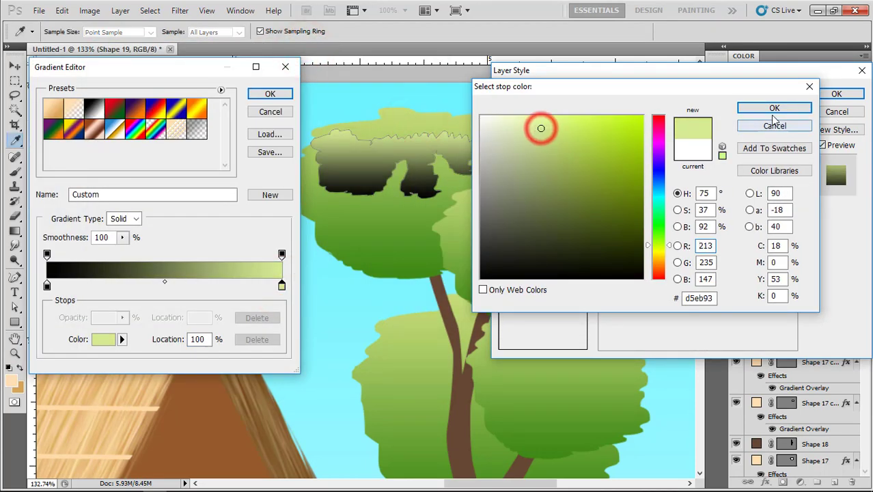
left_click(774, 108)
Step: Set the start colour stop of the highlight's gradient to a fresh light green and apply the overlay
double_click(47, 286)
left_click(381, 219)
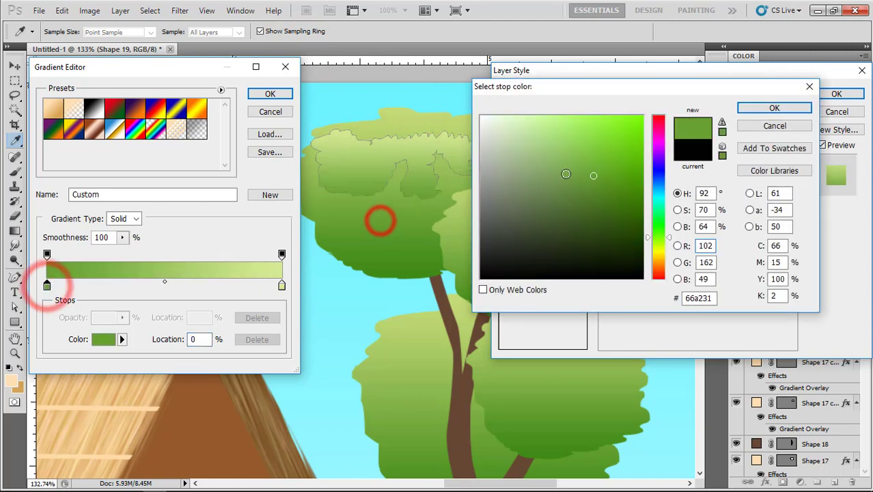
left_click(605, 150)
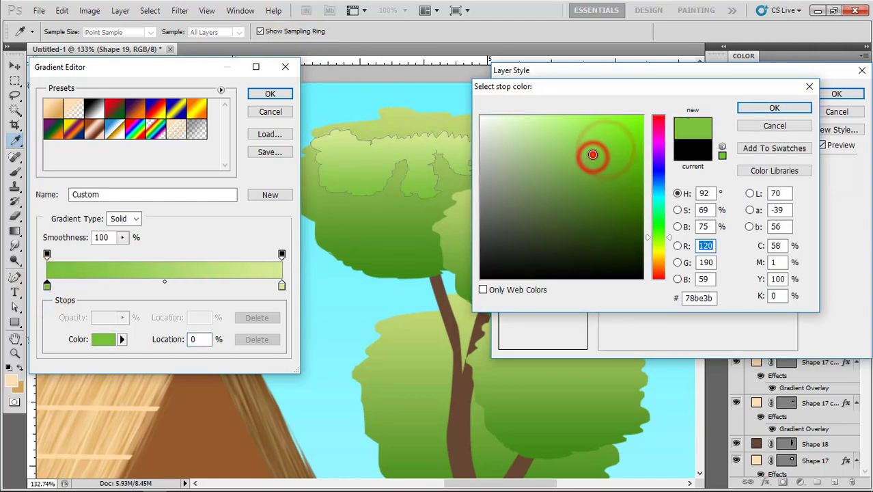
left_click(586, 153)
left_click(774, 108)
left_click(269, 93)
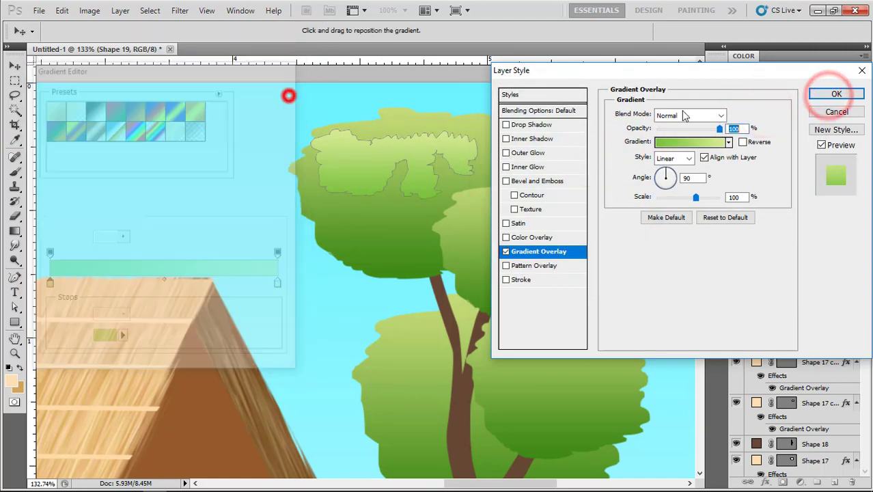
left_click(837, 93)
left_click(20, 65)
left_click(137, 136)
Step: Duplicate the leafy highlight onto the upper-right foliage clump and bring the copy in front of that clump
scroll(423, 181, "down", 3)
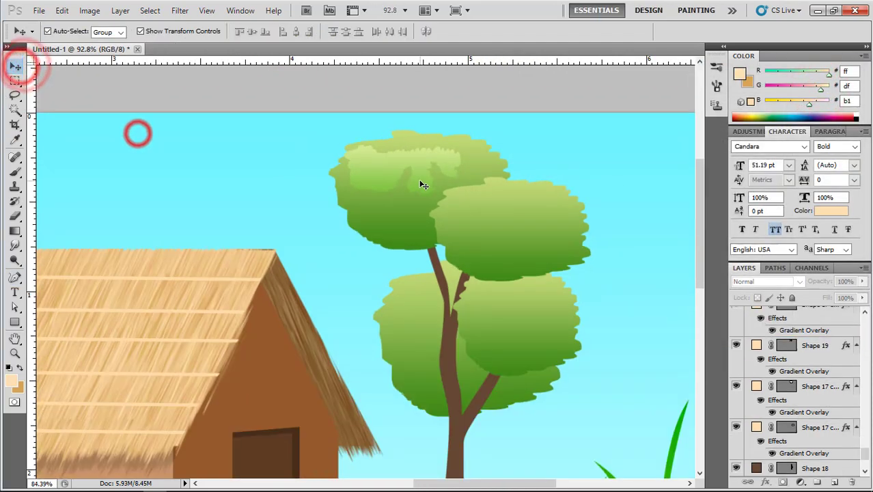
scroll(443, 171, "up", 3)
left_click(371, 169)
left_click_drag(480, 229, 498, 234)
key("ctrl+bracketright")
scroll(561, 177, "down", 2)
Step: Stretch the highlight on the upper-right foliage clump vertically to about 122% height and shift it to sit inside the clump
left_click(522, 210)
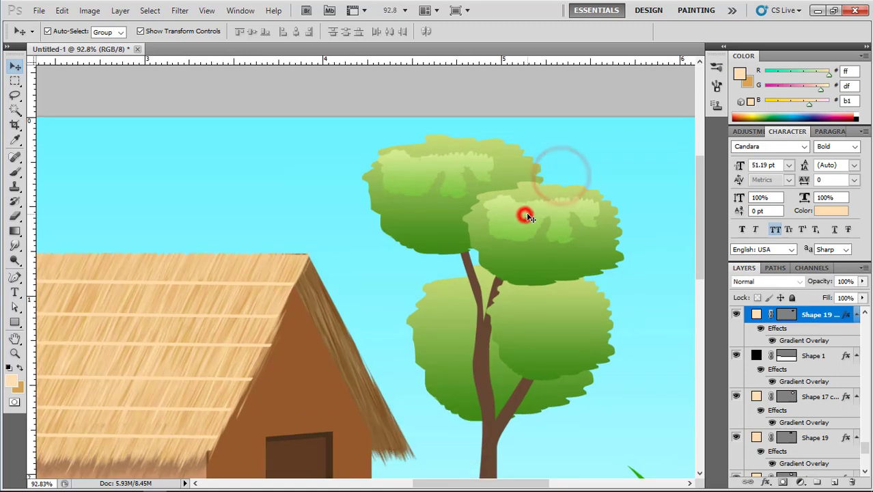
left_click_drag(552, 244, 553, 258)
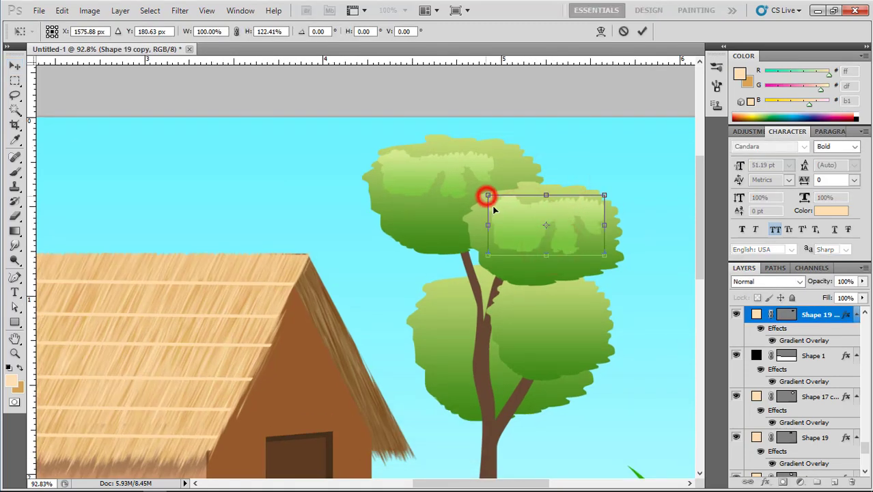
key("Return")
Step: Duplicate the leafy highlight onto the top of the lower-right foliage clump and scale the copy to about 63%
left_click_drag(516, 220, 528, 324)
left_click_drag(617, 363, 569, 330)
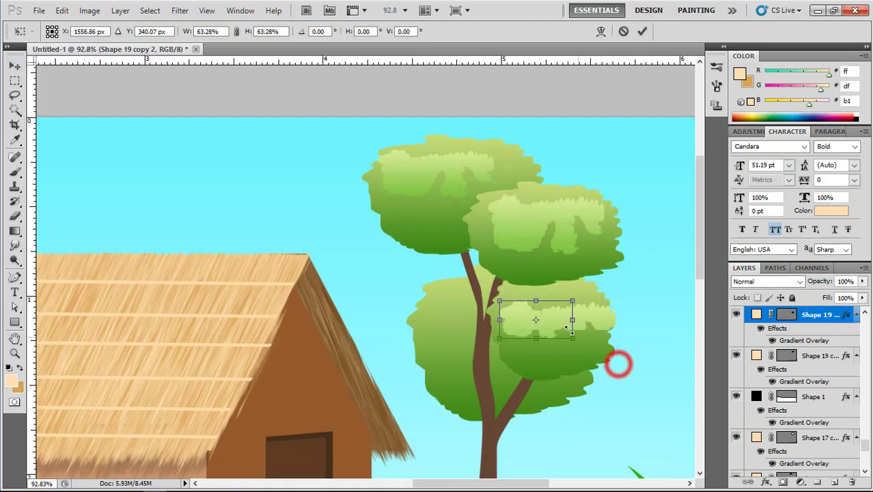
double_click(562, 302)
scroll(594, 283, "down", 5)
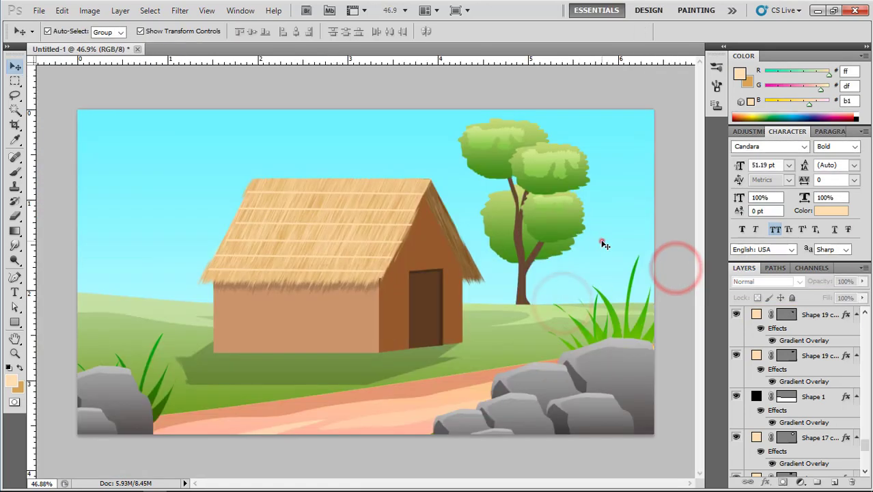
Step: Draw a ragged leafy highlight over the lower part of the top-left foliage clump with the Freeform Pen tool
scroll(615, 157, "up", 8)
left_click_drag(439, 176, 384, 290)
left_click(377, 267)
left_click(11, 277)
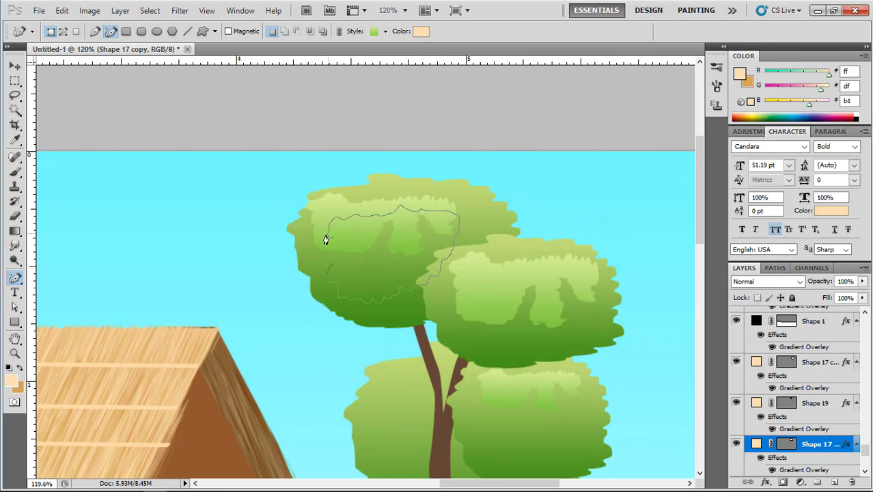
left_click_drag(329, 272, 325, 266)
left_click(8, 66)
left_click(193, 99)
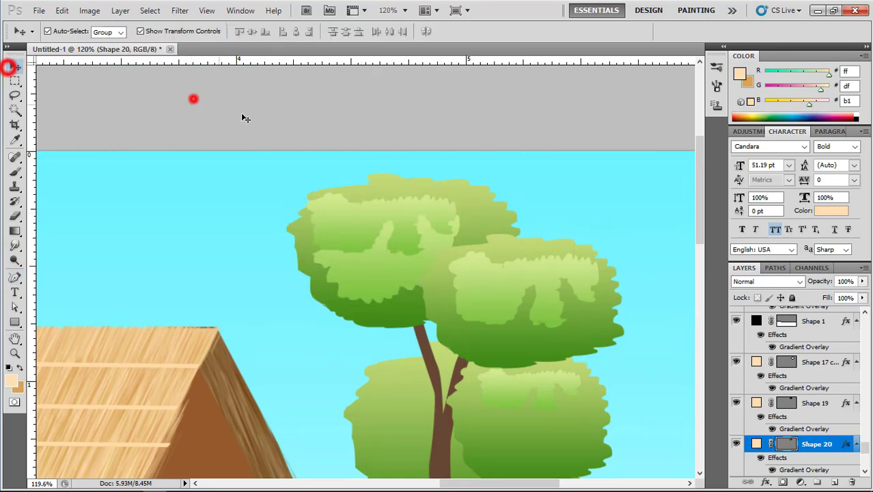
scroll(469, 256, "down", 4)
Step: Draw a smaller ragged highlight on top of the lower highlight in the top-left foliage clump, using the same gradient
scroll(459, 260, "up", 5)
left_click(390, 266)
left_click(15, 276)
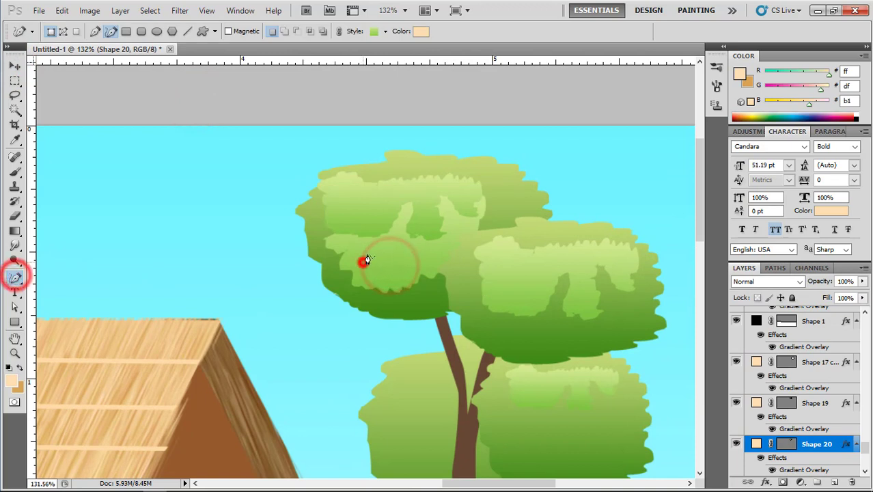
left_click_drag(363, 260, 394, 246)
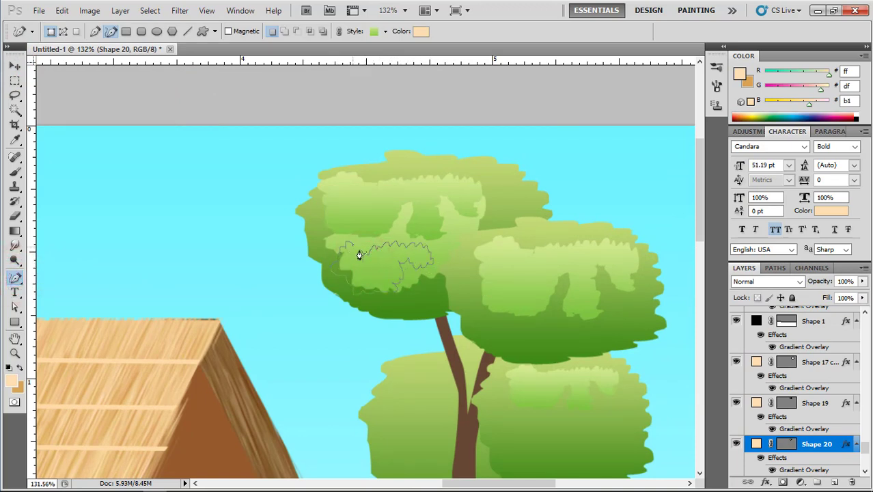
left_click_drag(364, 266, 363, 266)
Step: Add a leafy highlight on the left side of the upper-right foliage clump and bring it in front of that clump
scroll(465, 257, "down", 1)
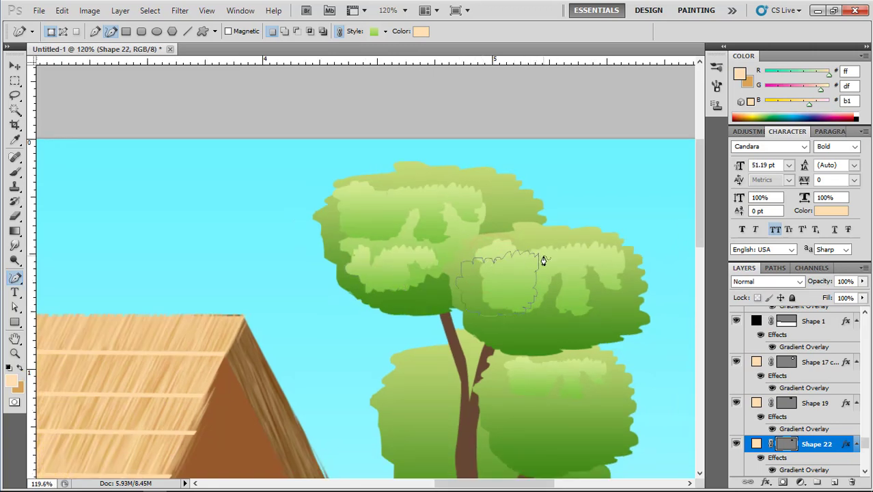
key("ctrl+bracketright")
key("ctrl+bracketright")
key("ctrl+bracketright")
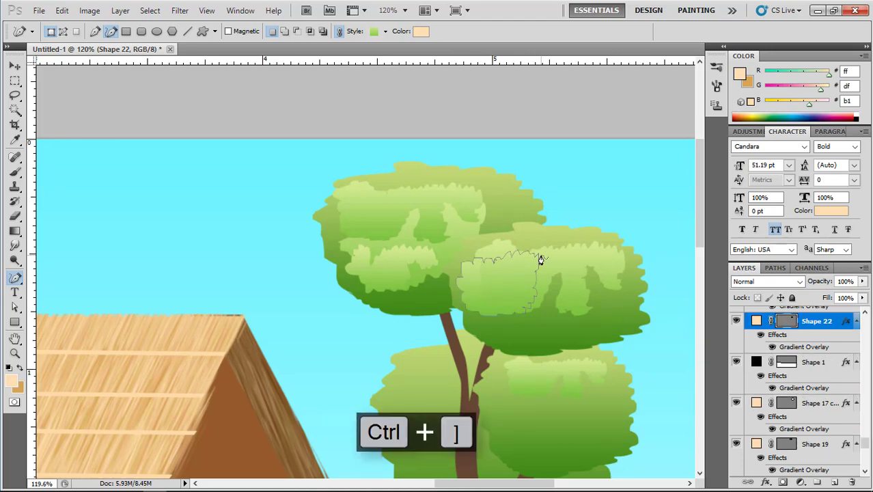
left_click(13, 66)
scroll(494, 263, "down", 3)
scroll(479, 280, "up", 3)
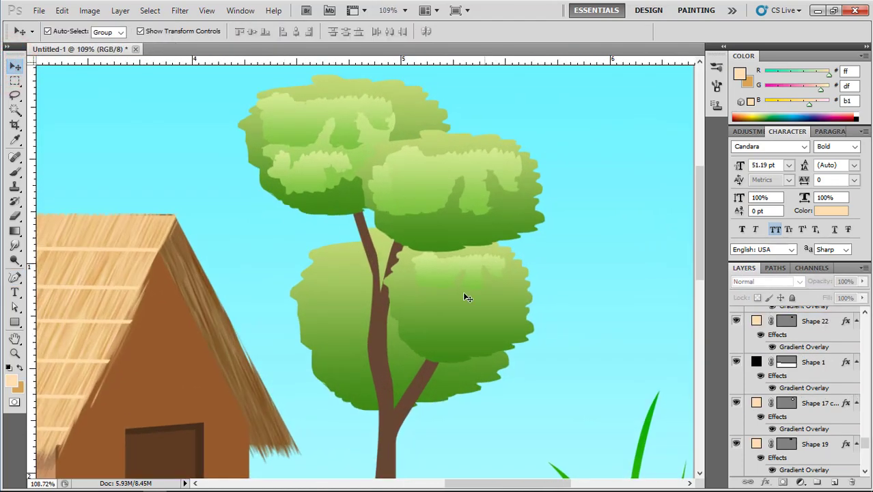
Step: Draw a ragged highlight across the middle of the lower-right foliage clump and bring it to the front of the tree
left_click(439, 311)
left_click(14, 276)
mouse_move(399, 289)
left_mouse_down()
mouse_move(437, 279)
mouse_move(481, 285)
left_mouse_up()
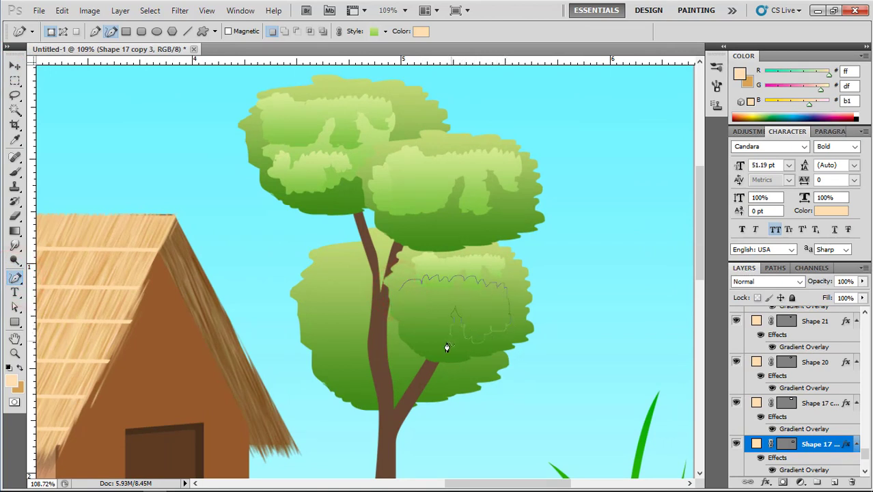
left_click_drag(400, 292, 399, 290)
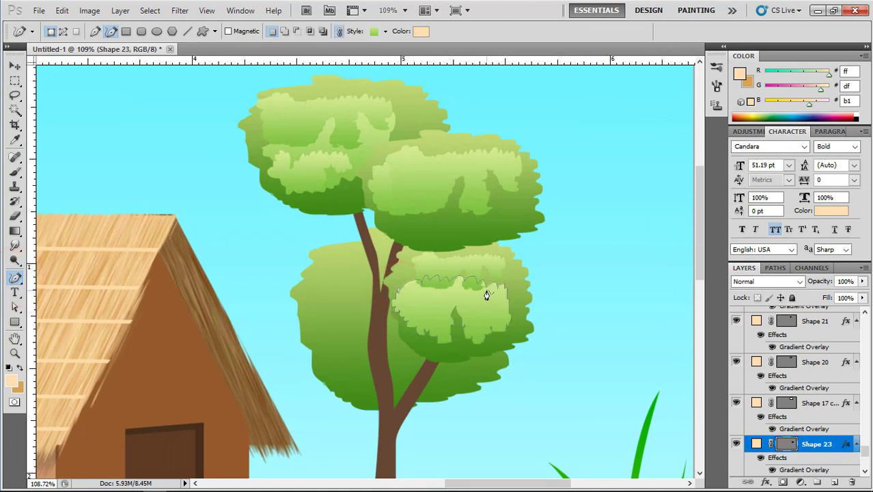
key("ctrl+bracketright")
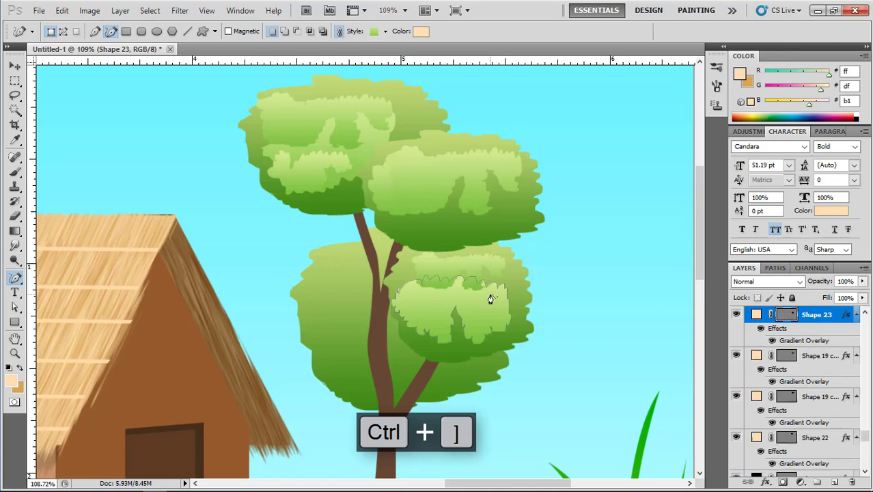
key("ctrl+bracketright")
key("ctrl+bracketright")
left_click(15, 66)
scroll(187, 134, "down", 4)
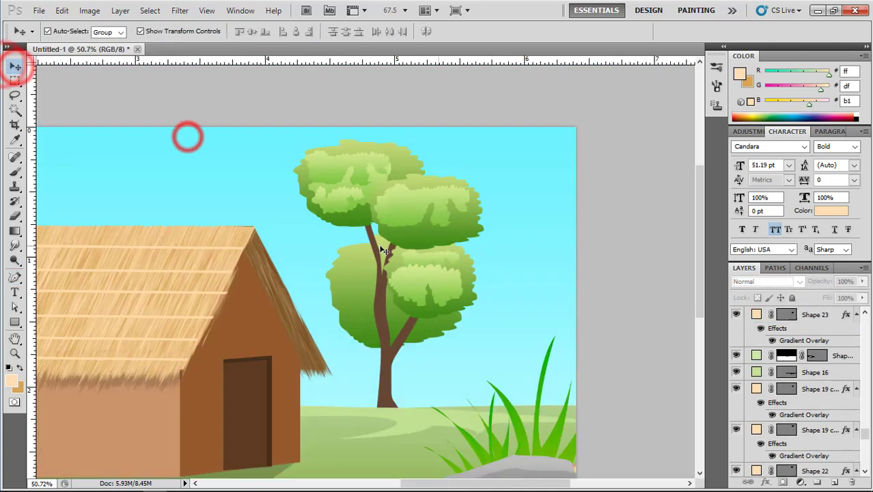
Step: Draw a large ragged leafy highlight on the lower-left foliage clump, behind the trunk, with the Freeform Pen tool
scroll(593, 210, "up", 5)
left_click(389, 246)
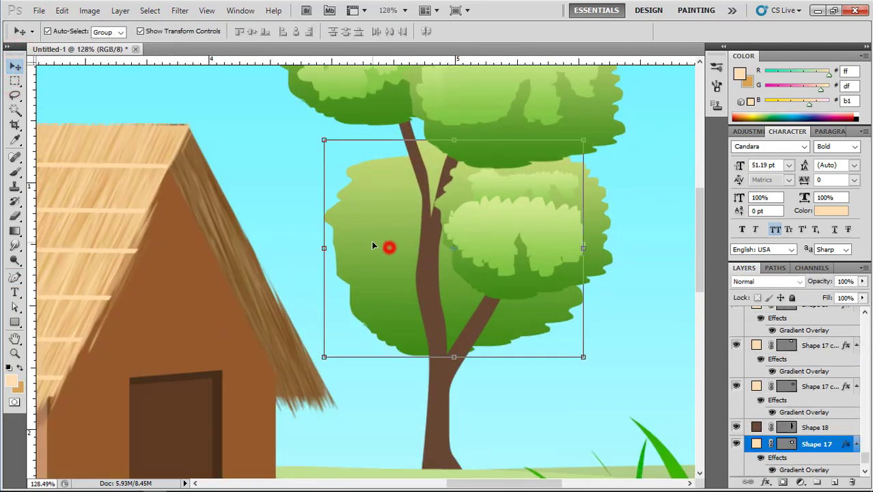
left_click(14, 278)
left_click_drag(351, 223, 365, 228)
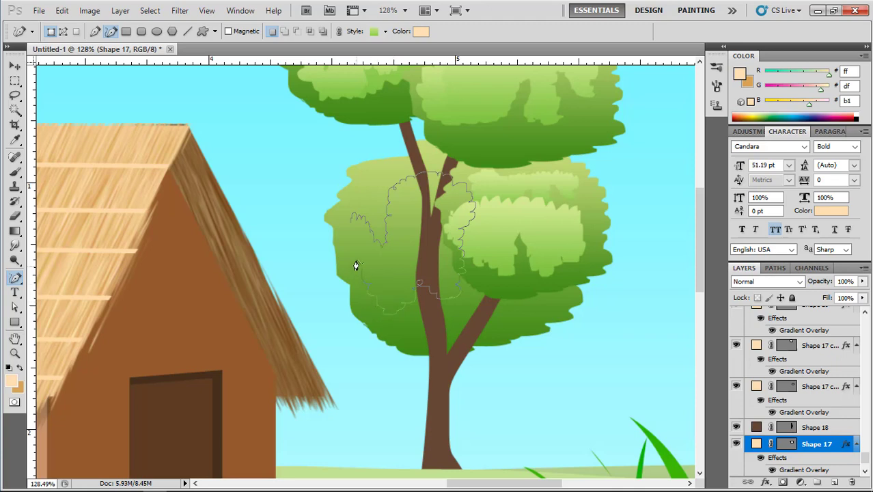
left_click_drag(349, 220, 351, 222)
left_click(15, 65)
left_click(277, 117)
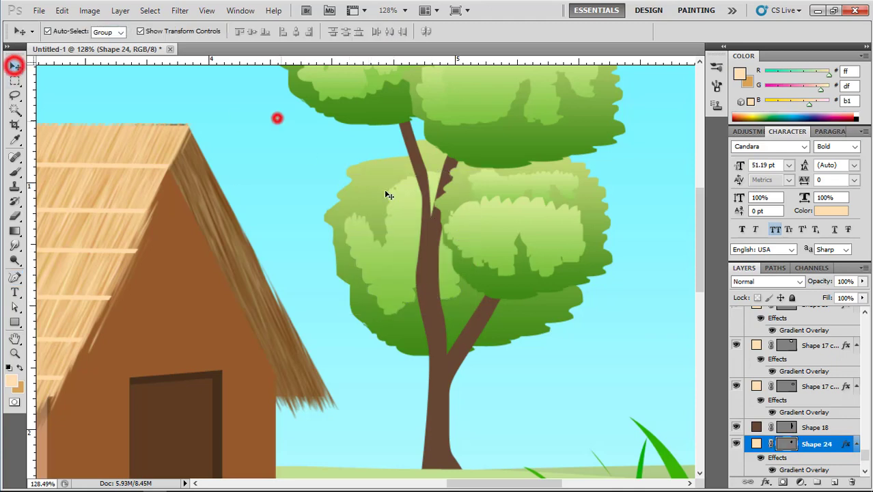
scroll(482, 245, "down", 4)
scroll(530, 281, "up", 3)
Step: Delete the large ragged highlight from the middle of the lower-right foliage clump
left_click(497, 272)
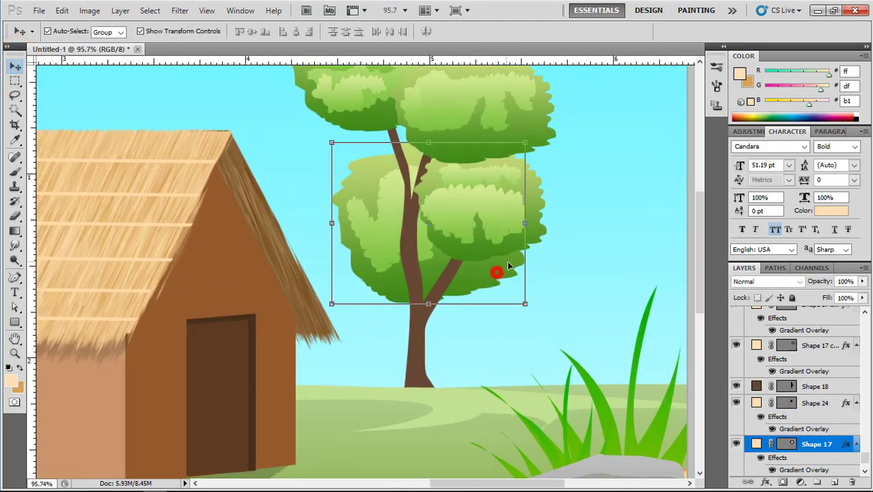
left_click(487, 203)
key("Delete")
Step: Draw a new rounded leafy highlight in the middle of the lower-right foliage clump with the Freeform Pen tool
left_click(486, 203)
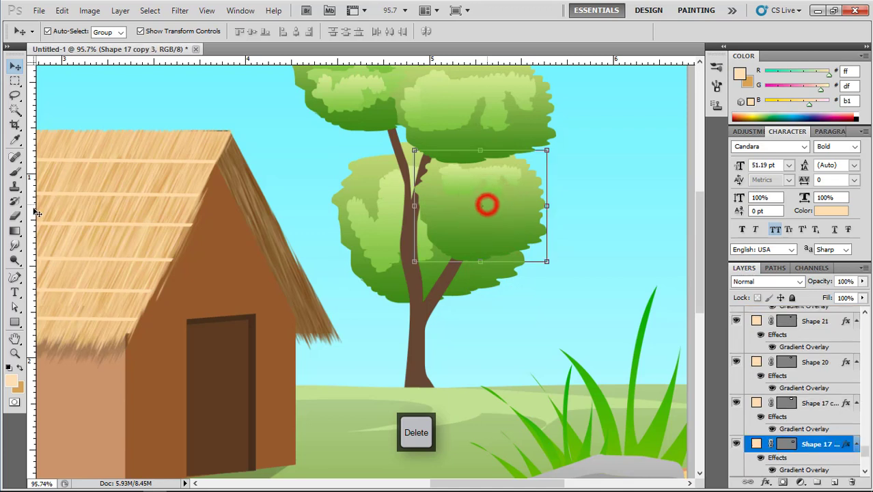
left_click(15, 278)
left_click_drag(437, 192, 469, 184)
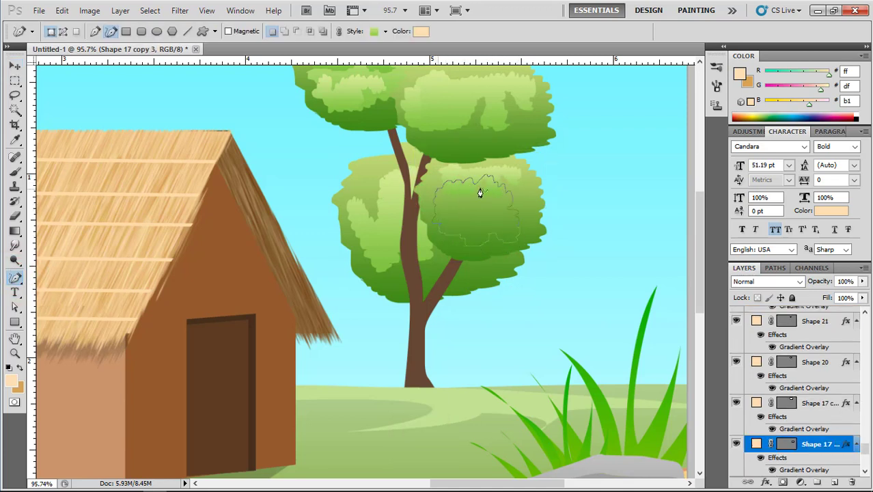
left_click_drag(481, 193, 440, 222)
scroll(456, 220, "down", 3)
left_click(15, 65)
left_click(240, 74)
scroll(462, 178, "down", 5)
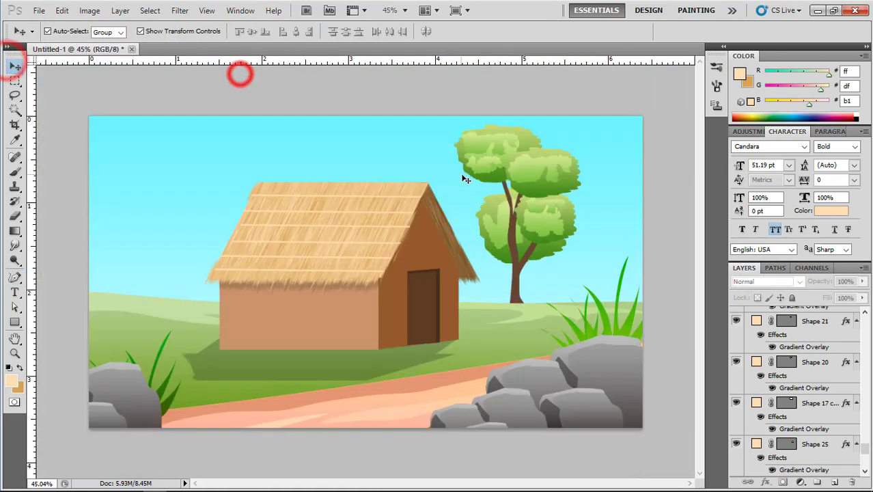
Step: Select all parts of the tree, excluding the hut, ground and grass, and group them
scroll(464, 179, "down", 2)
scroll(566, 234, "up", 2)
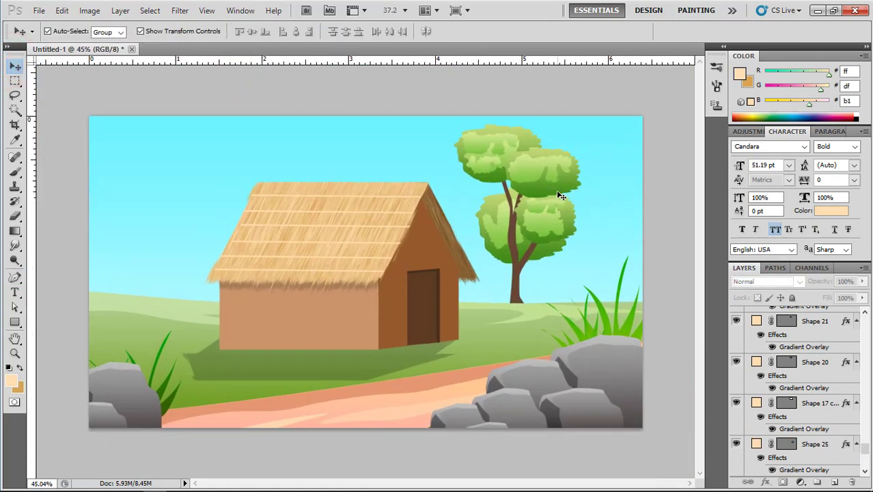
left_click_drag(469, 121, 571, 257)
left_click(425, 227, "shift")
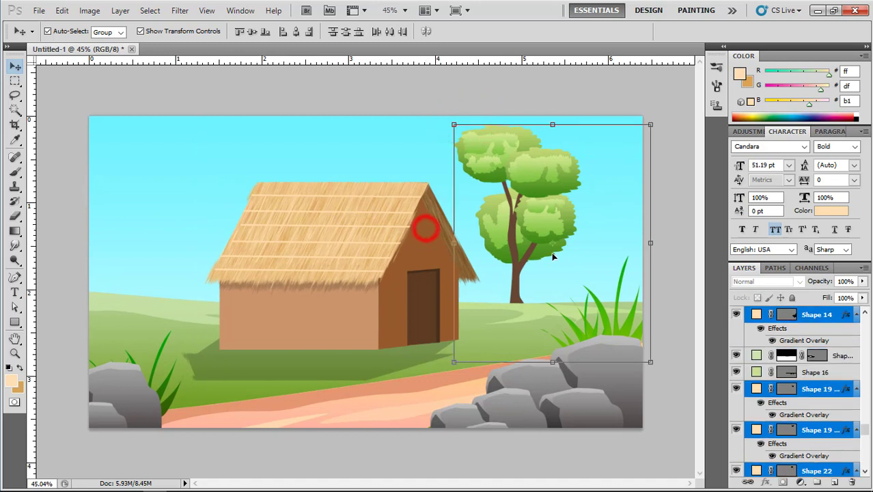
left_click(536, 310, "shift")
left_click(606, 313, "shift")
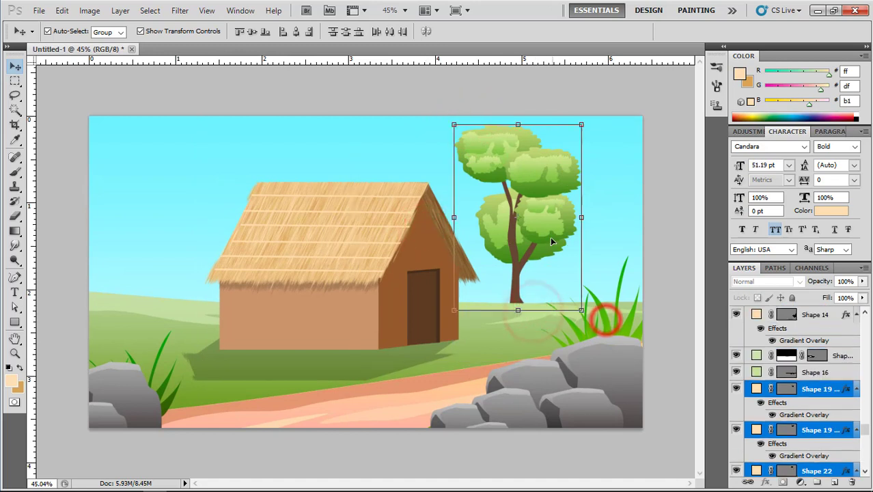
left_click_drag(547, 225, 562, 226)
key("ctrl+g")
Step: Scale the tree group down proportionally to about two thirds of its size
key("ctrl+t")
left_click_drag(467, 135, 509, 197)
double_click(550, 238)
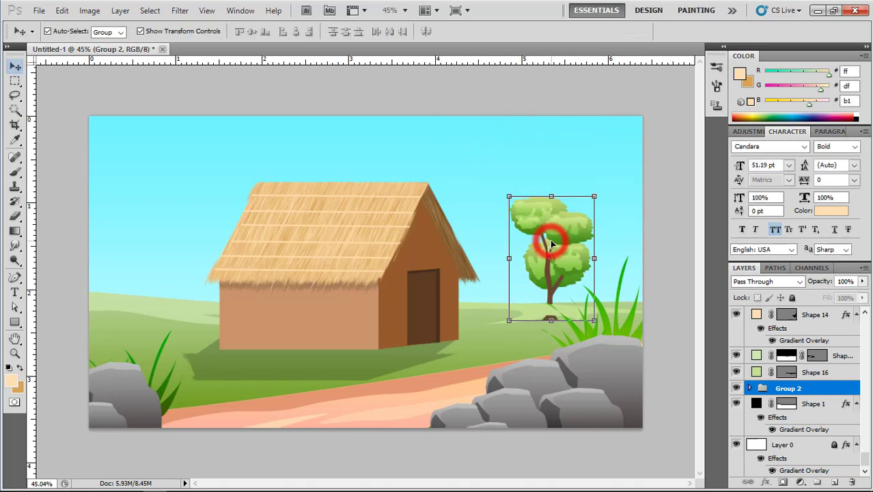
Step: Place the tree group behind the hills but in front of the sky, reposition it on the horizon and enlarge it slightly
key("ctrl+shift+bracketleft")
key("ctrl+bracketright")
left_click_drag(561, 234, 550, 227)
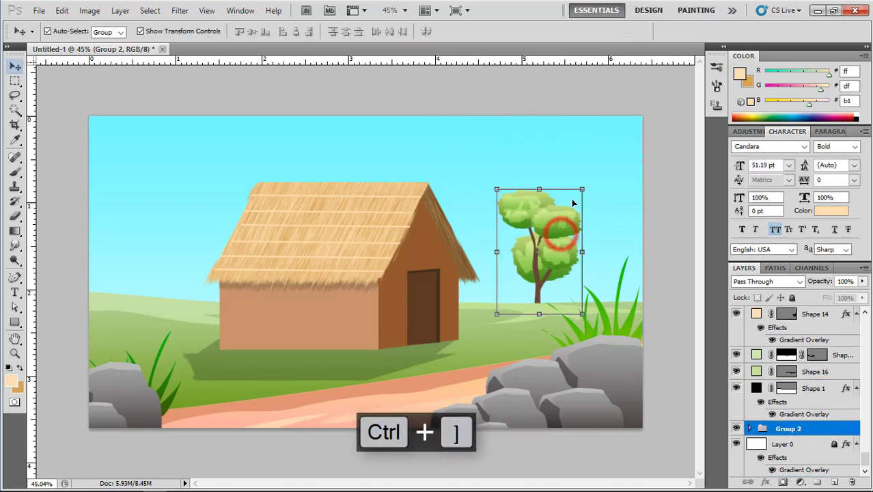
left_click_drag(580, 190, 598, 170)
double_click(577, 203)
Step: Duplicate the tree toward the hut's right side and scale the copy down so it stands partly behind the roof
scroll(552, 224, "down", 1)
left_click_drag(518, 222, 479, 220)
left_click_drag(500, 193, 229, 242)
double_click(466, 242)
left_click(573, 228)
Step: Duplicate the smaller tree to the left edge of the scene and resize the copy
left_click(468, 259)
left_click_drag(189, 217, 169, 236)
double_click(168, 236)
left_click(251, 192)
Step: Duplicate the left-edge tree to form a pair of trees on that side and resize it
scroll(273, 205, "down", 2)
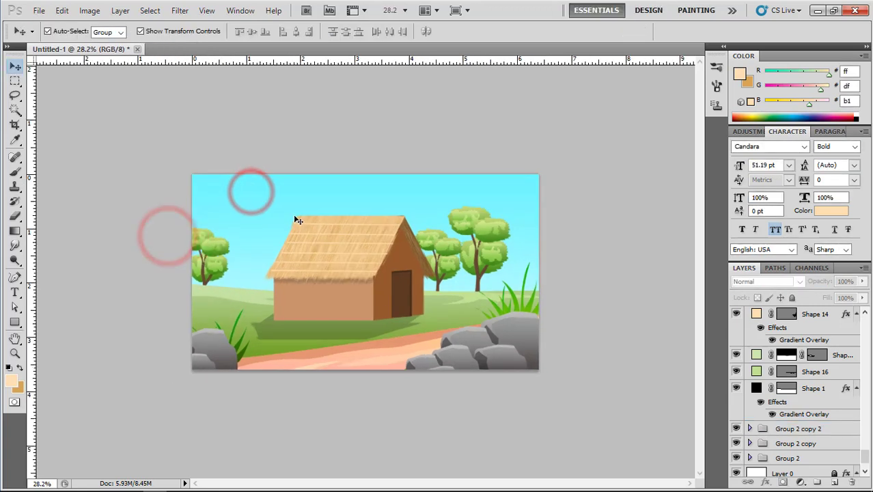
left_click_drag(214, 251, 306, 242)
double_click(248, 259)
left_click(274, 198)
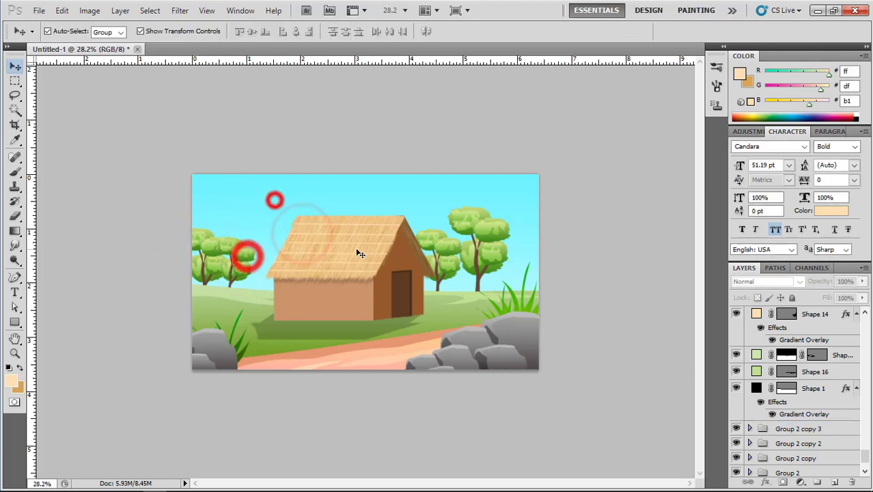
Step: Shift the pair of left-hand trees outward past the canvas edge and scale both to about 126.5%
scroll(357, 250, "up", 2)
left_click_drag(207, 252, 150, 255)
left_click_drag(208, 226, 166, 246)
left_click_drag(186, 213, 176, 236)
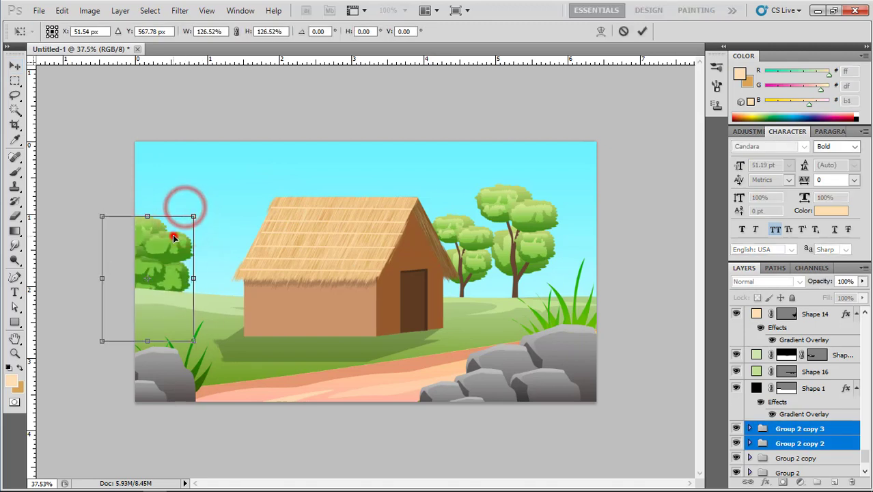
double_click(172, 234)
left_click(215, 186)
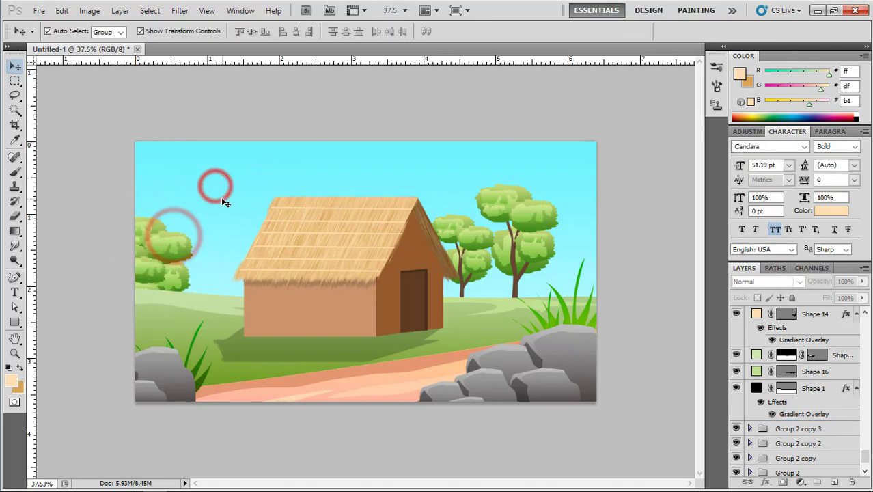
Step: Delete both trees at the left edge of the scene
left_click(181, 246)
key("Delete")
left_click(130, 267)
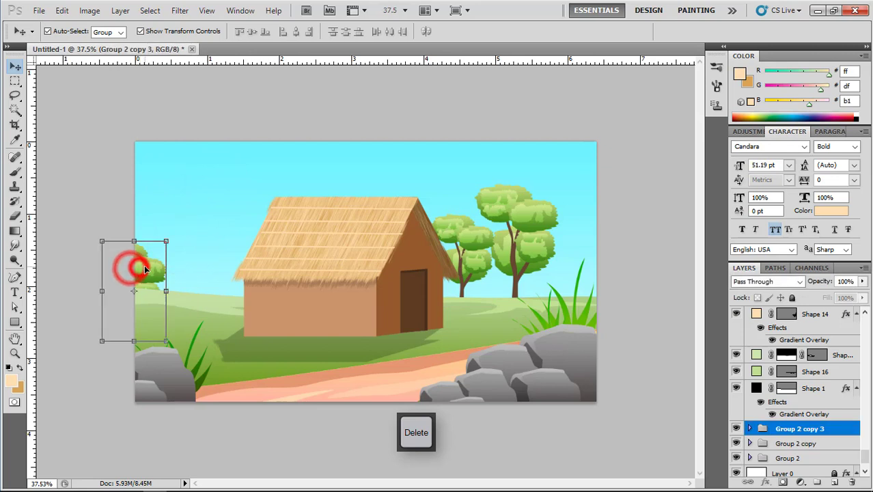
key("Delete")
Step: On a new layer just above the background layer, draw a jagged mountain ridge spanning the canvas with the Freeform Pen
left_click(15, 278)
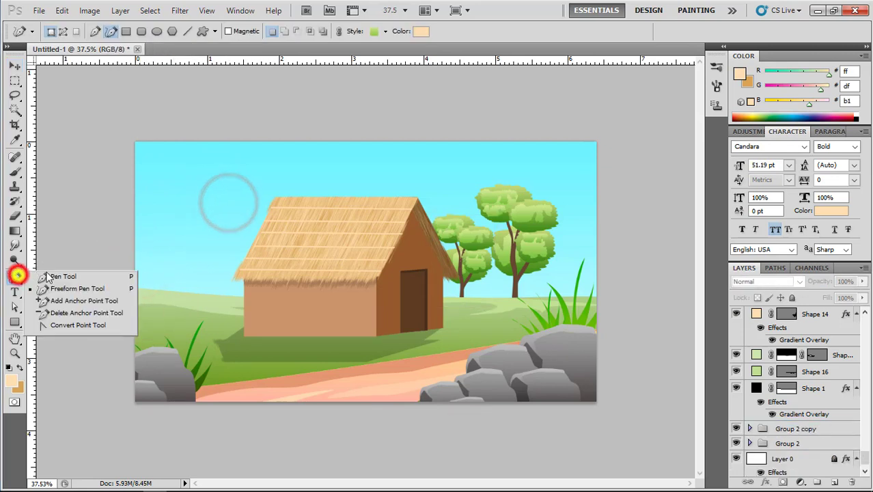
left_click(57, 278)
right_click(15, 278)
left_click(52, 290)
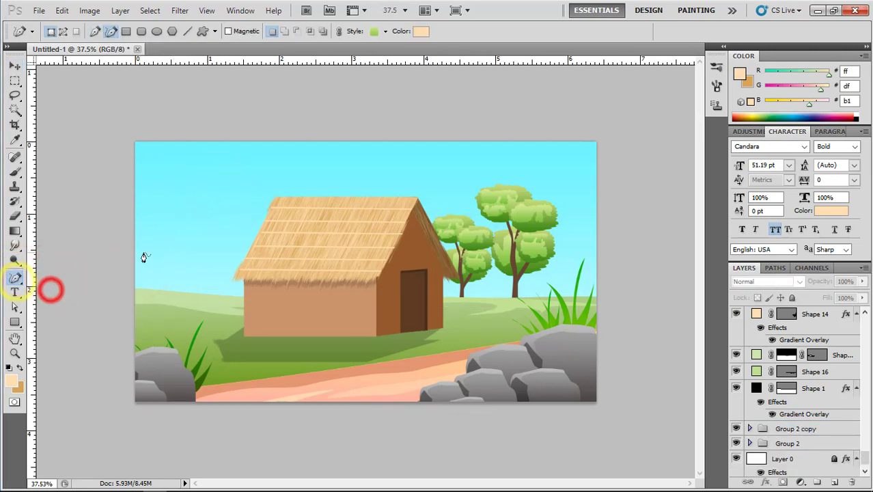
scroll(794, 441, "down", 1)
left_click(795, 442)
left_click(835, 482)
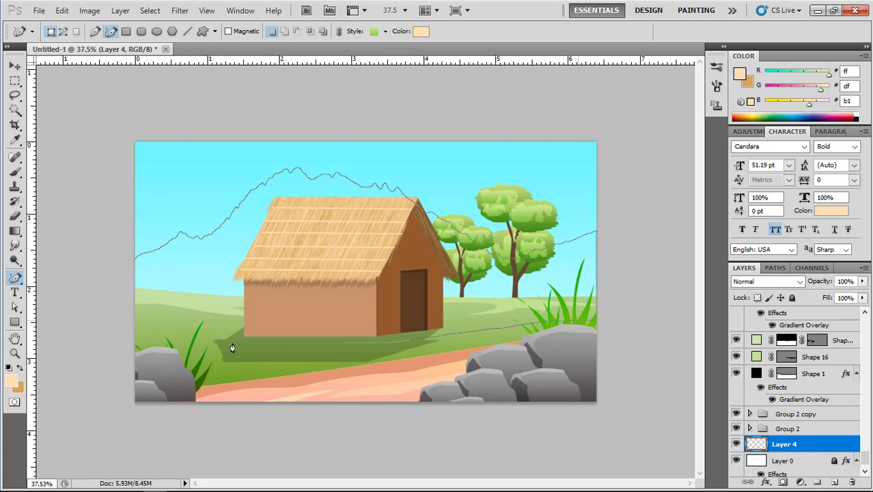
left_click(119, 262)
left_click(16, 66)
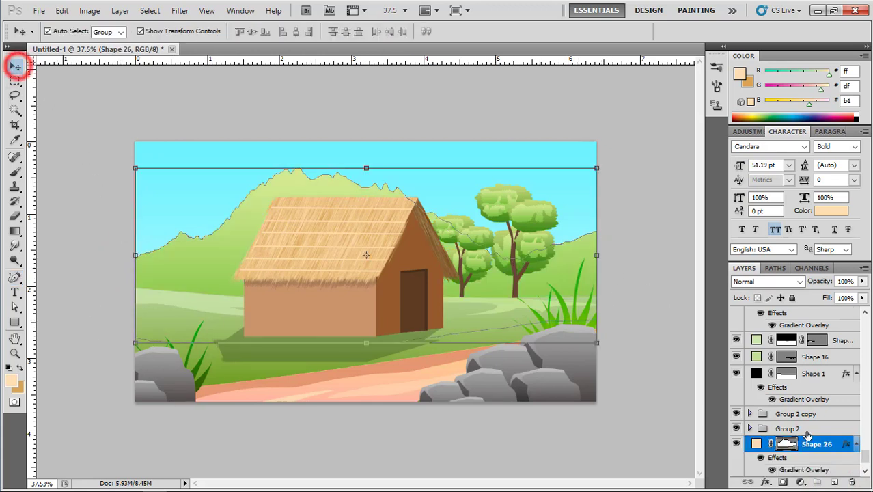
Step: Change the 100% color stop of the mountain ridge's Gradient Overlay to a light, slightly bluish gray
double_click(843, 444)
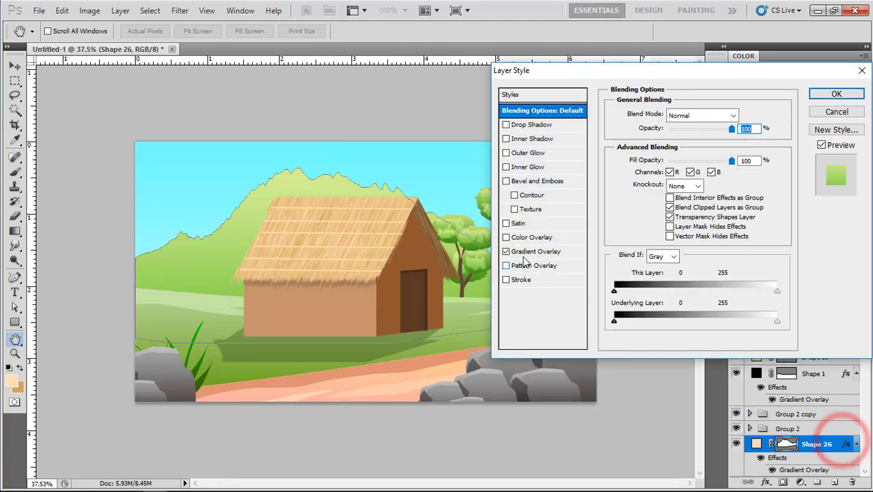
left_click(522, 251)
left_click(714, 142)
left_click_drag(171, 68, 668, 87)
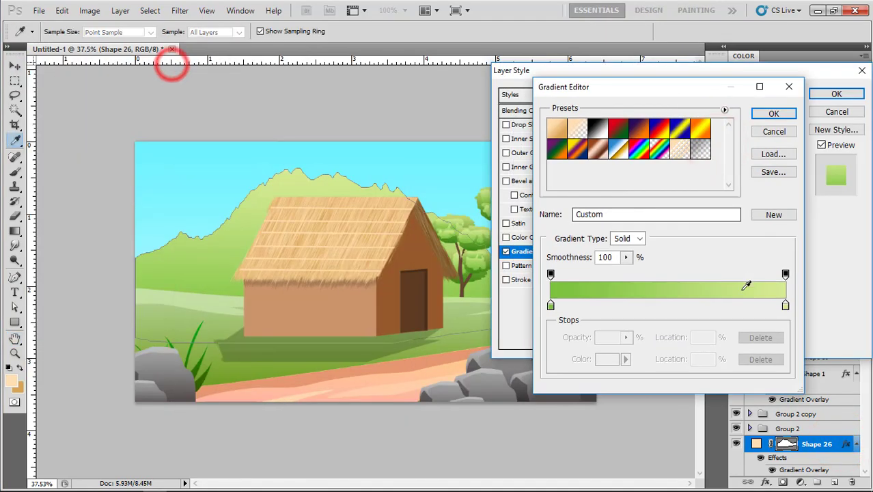
double_click(785, 306)
left_click(510, 210)
left_click(663, 189)
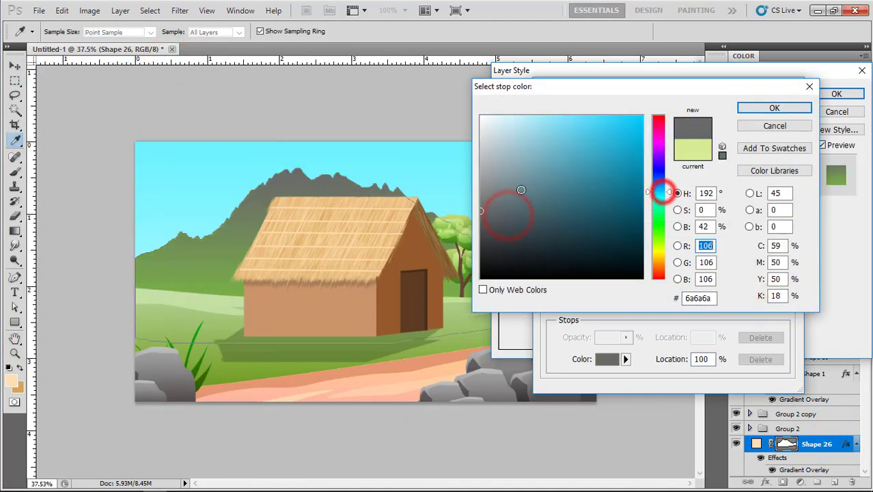
left_click(488, 176)
left_click(774, 110)
Step: Set the 0% color stop of the ridge's gradient to slate blue #648a97 and apply the layer style
double_click(551, 305)
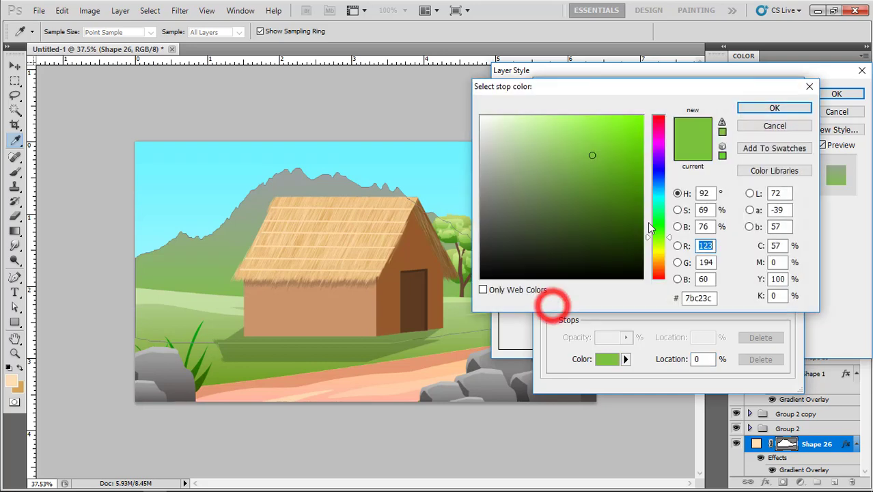
left_click(659, 191)
left_click(548, 161)
left_click(536, 180)
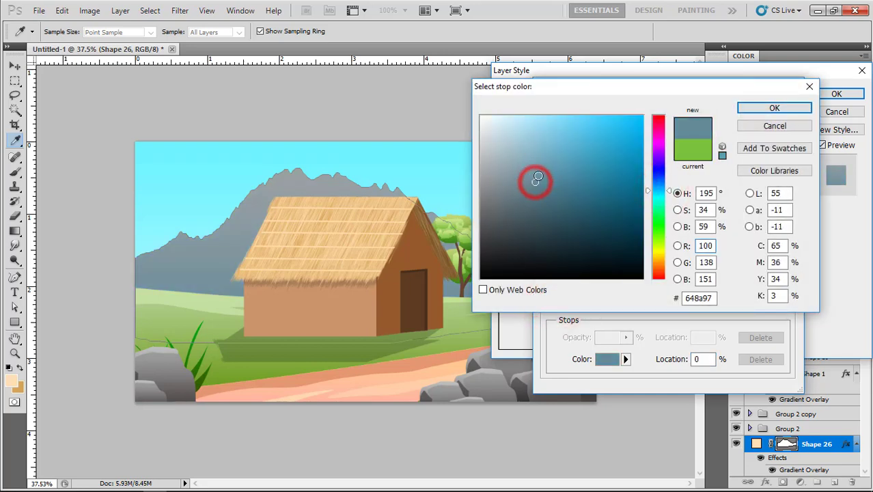
left_click(775, 108)
left_click(781, 110)
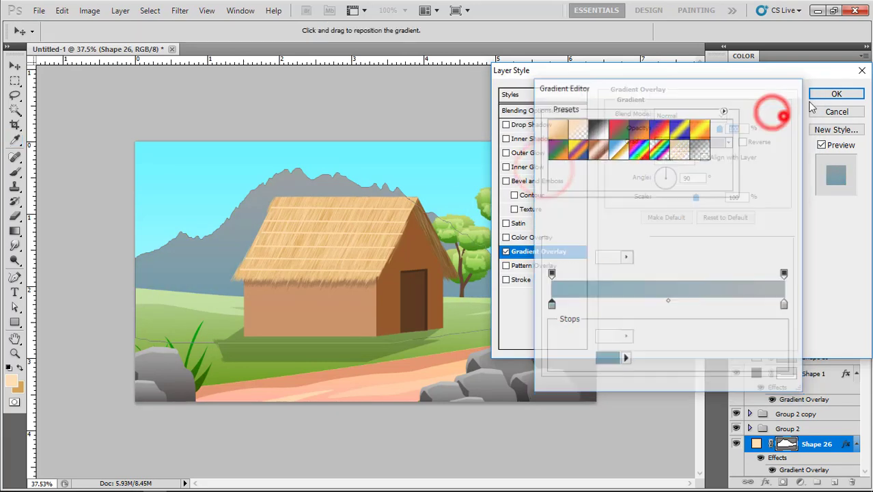
left_click(836, 94)
Step: Flatten the mountain ridge to about 68.5% of its height and shift it to the left behind the hut
left_click(15, 66)
left_click(67, 78)
scroll(234, 209, "down", 2)
left_click(231, 252)
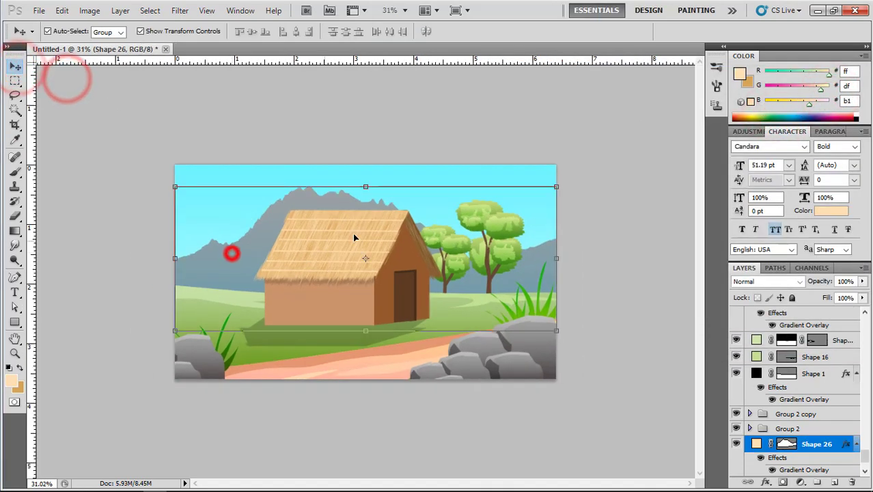
left_click_drag(365, 186, 321, 264)
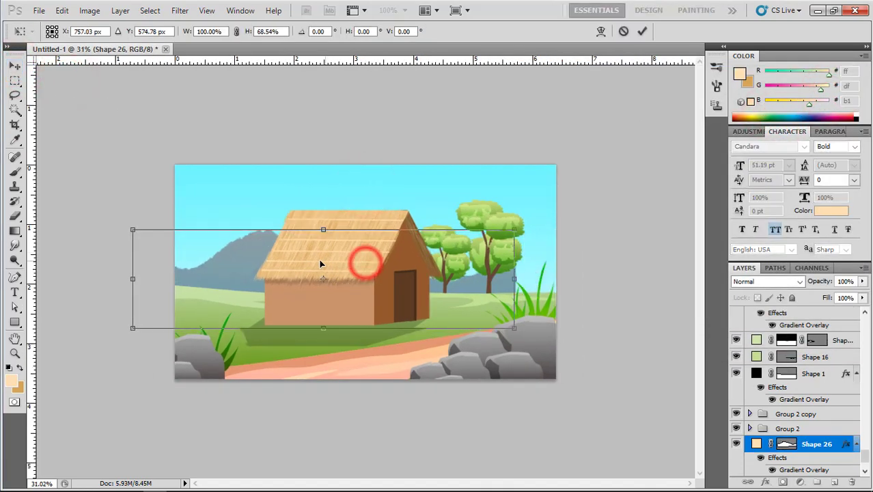
key("Return")
Step: Widen the mountain ridge past both canvas edges in two stretches, shifting it left in between, the second stretch about 114% wide
left_click(545, 279)
left_click(133, 279)
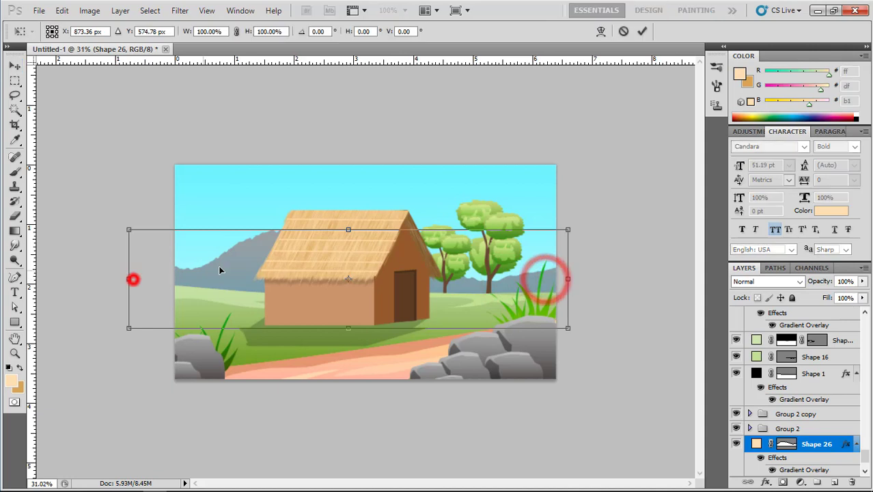
key("Return")
left_click(255, 253)
left_click(234, 270)
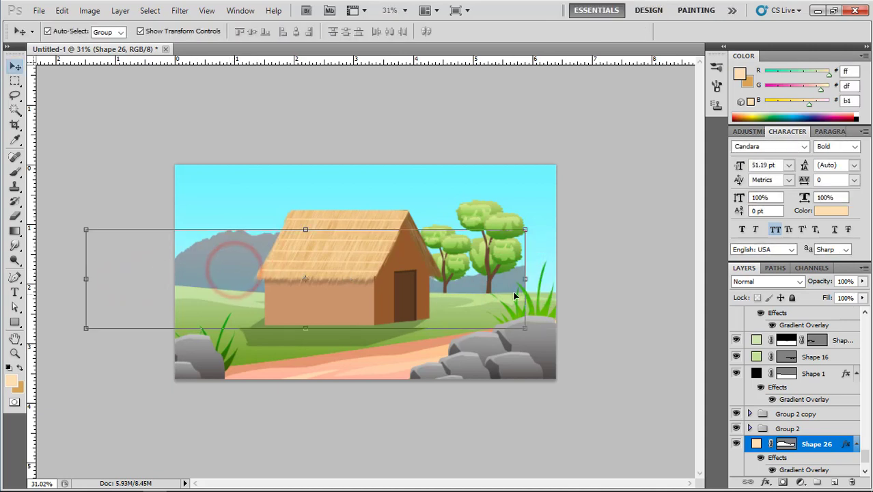
left_click(527, 279)
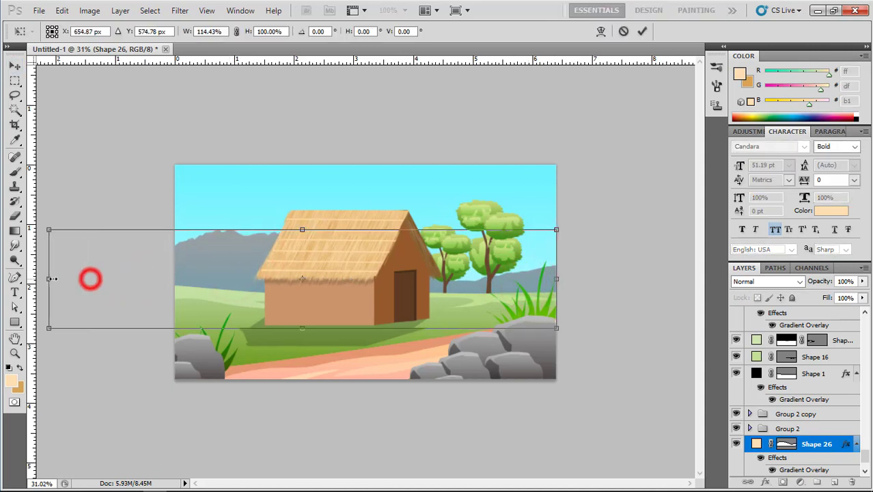
key("Return")
Step: Move the mountain ridge down and slightly right so it sits low behind the hills
left_click(264, 187)
left_click_drag(238, 255, 243, 279)
left_click(243, 205)
left_click(214, 275)
Step: On a new layer between the first ridge and the background, draw a taller jagged mountain ridge with the Freeform Pen
scroll(799, 410, "down", 1)
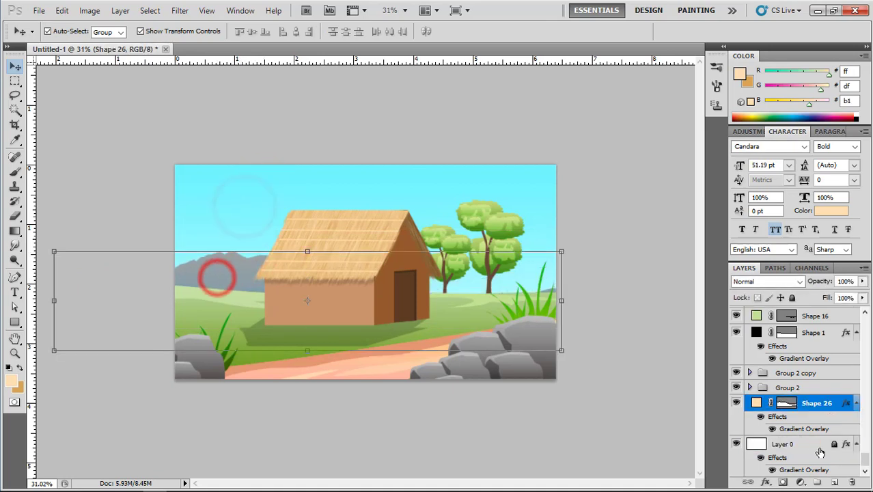
left_click(815, 445)
left_click(833, 481)
left_click(15, 277)
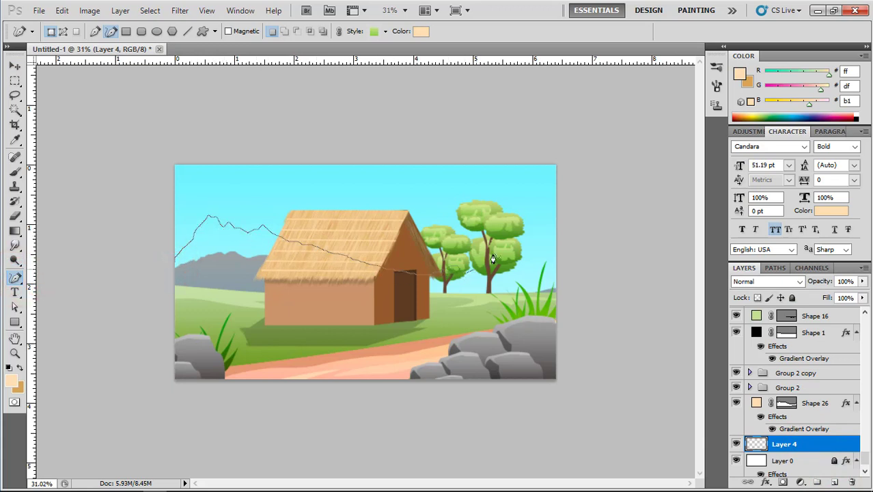
left_click(162, 269)
Step: Copy the layer style of the front ridge (Shape 26) and paste it onto the rear ridge (Shape 27)
left_click(15, 66)
left_click(49, 146)
left_click(250, 271)
right_click(829, 397)
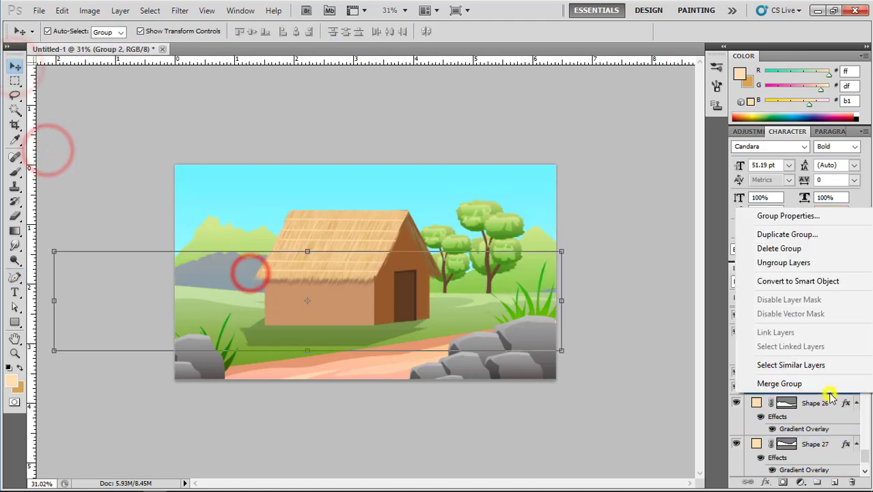
left_click(826, 405)
right_click(829, 404)
left_click(770, 318)
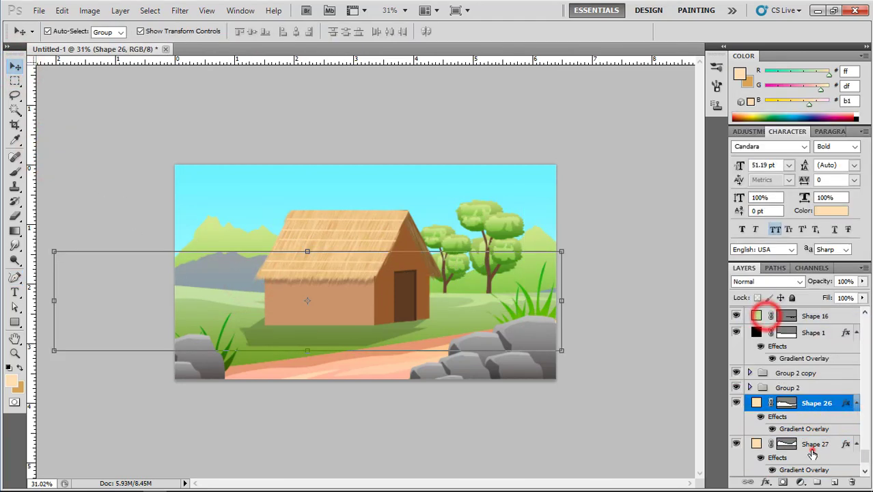
right_click(813, 445)
left_click(793, 362)
left_click(325, 137)
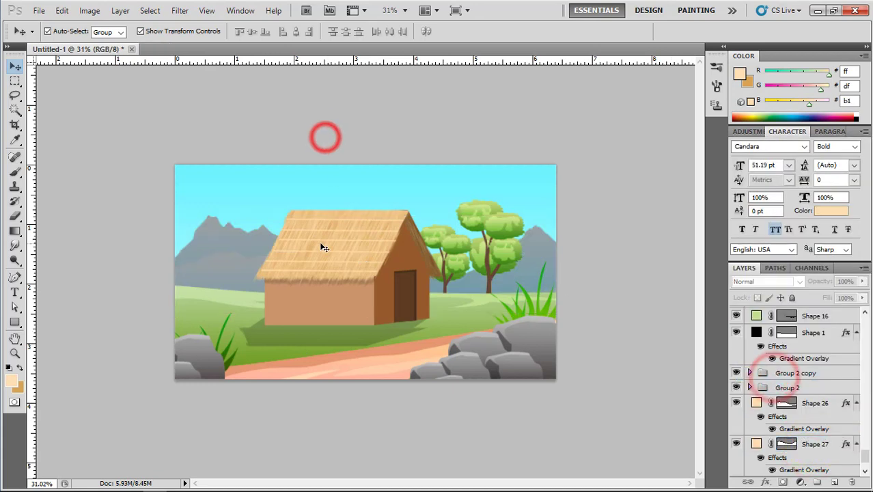
Step: Stretch the rear mountain ridge slightly past the left canvas edge and lower its layer opacity to about 89%
left_click(241, 236)
left_click_drag(175, 213, 169, 212)
key("Return")
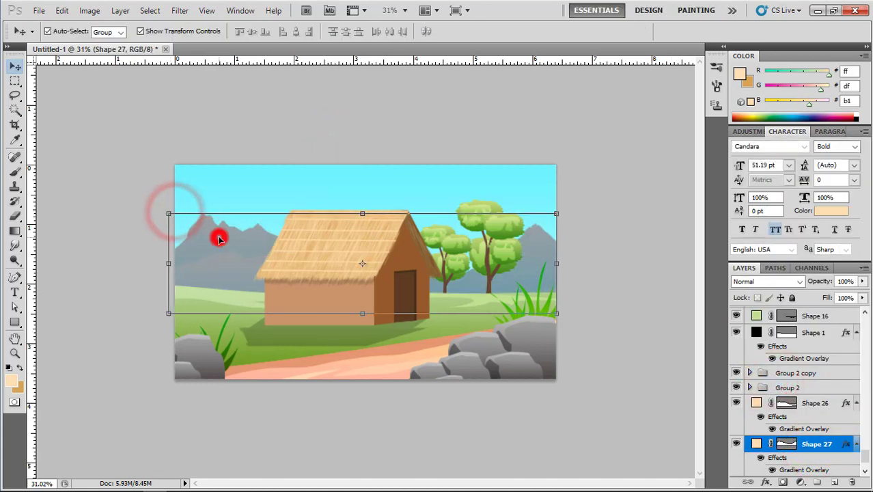
left_click(226, 261)
left_click(216, 233)
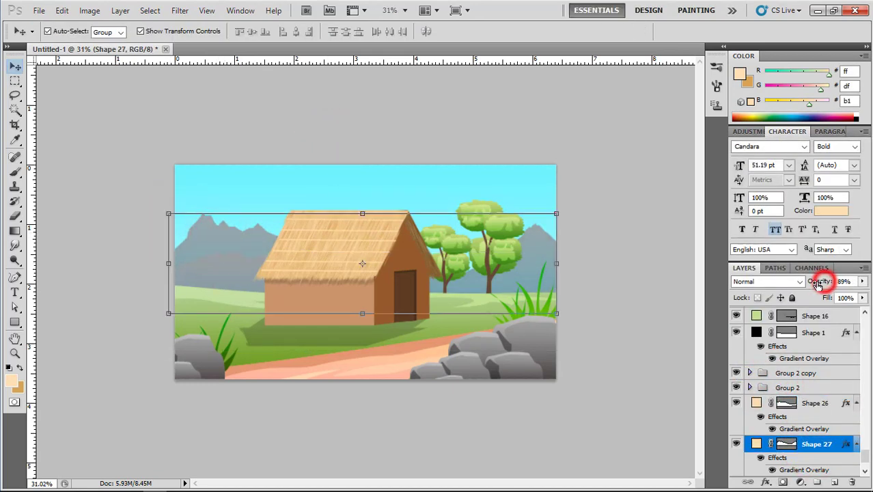
left_click(642, 270)
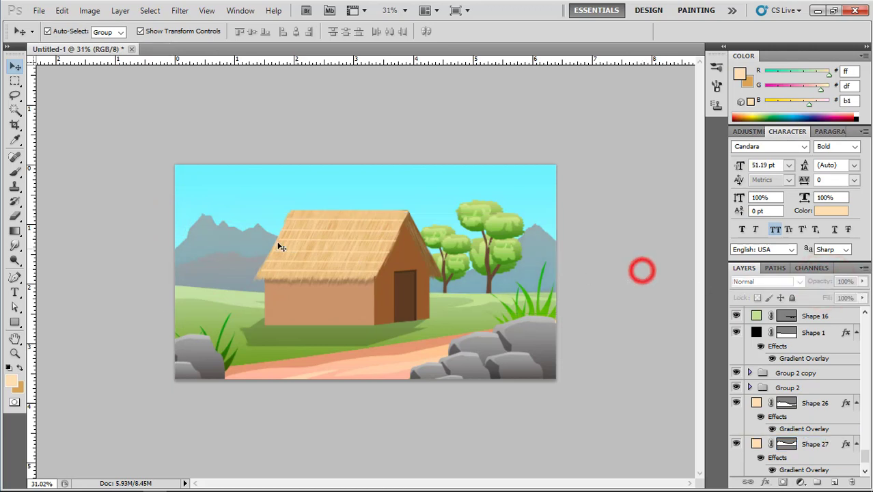
Step: Select both mountain ridges together and lower them slightly behind the hills
key("ctrl+0")
left_click(165, 212)
left_click(192, 260, "shift")
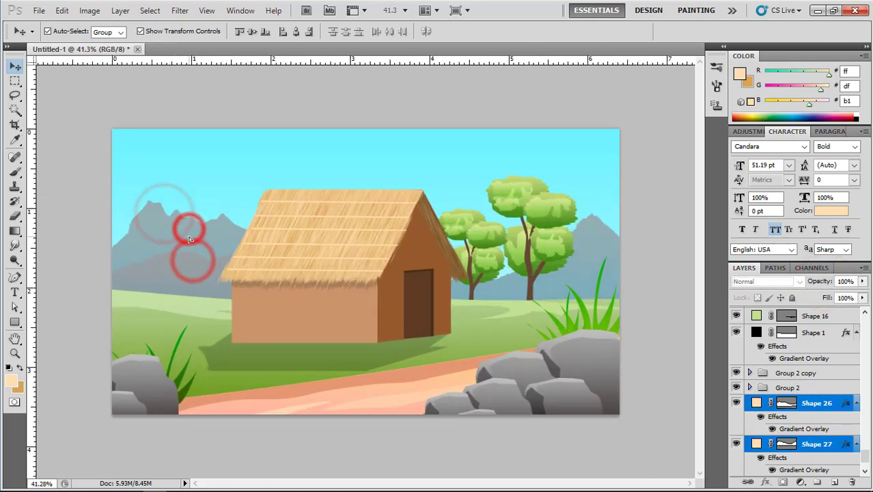
left_click(232, 143)
left_click(284, 164)
Step: Create a new layer directly above Layer 0 and choose a hard round 45 px brush
left_click(817, 444)
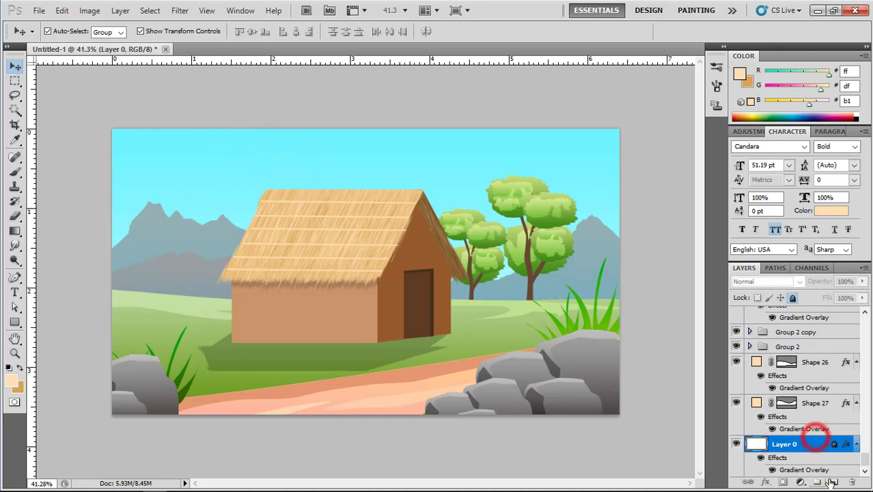
left_click(833, 481)
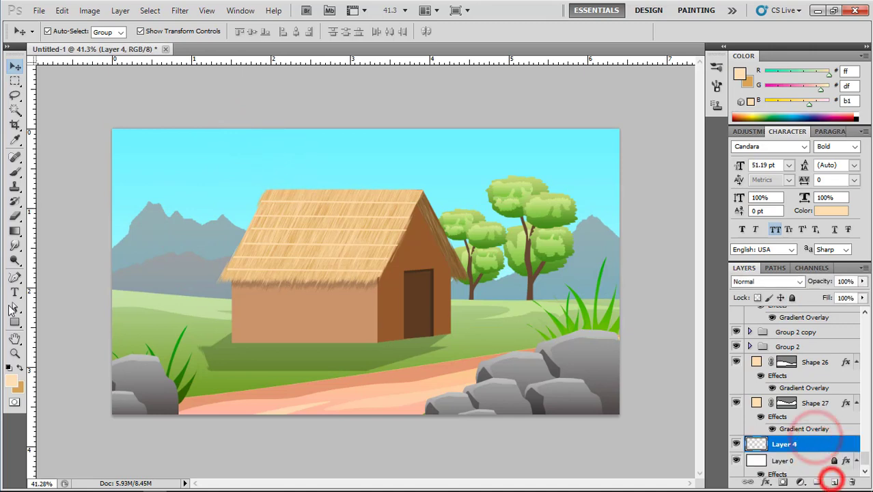
left_click(15, 172)
left_click(66, 32)
double_click(87, 120)
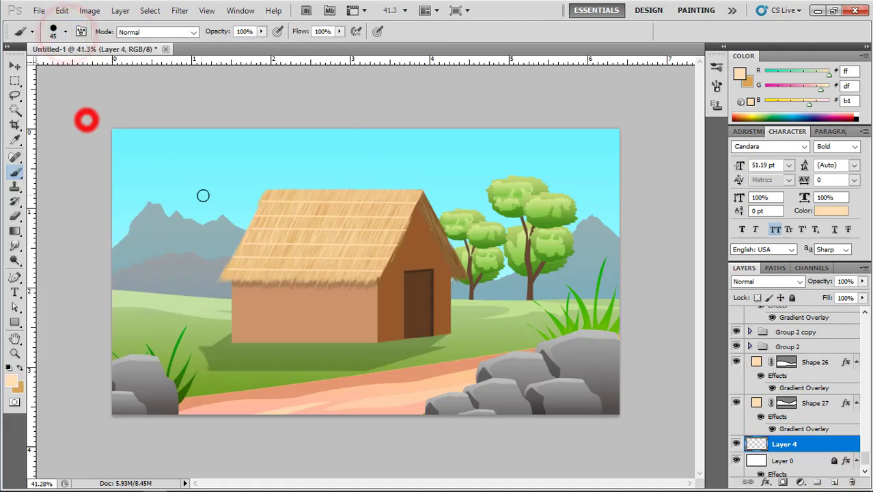
Step: Set the foreground color to pale cyan #cffbff, based on the sky color, and enlarge the brush to 250 px
left_click(13, 380)
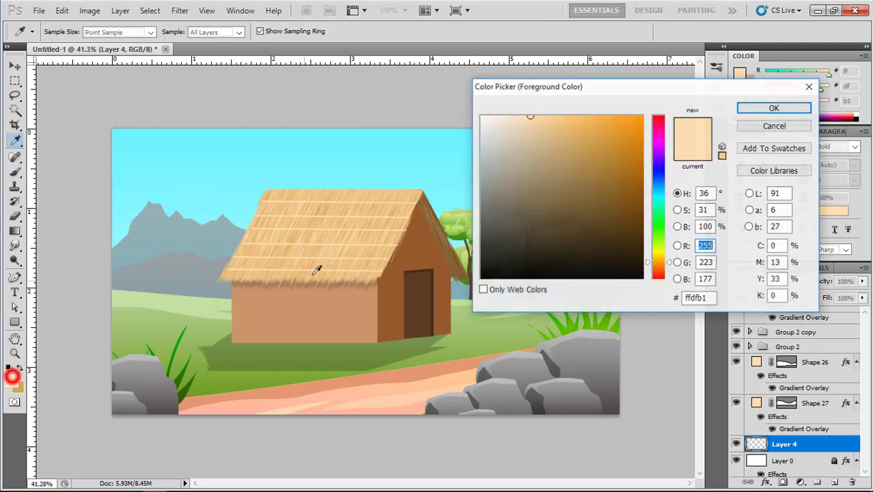
left_click(220, 178)
left_click(509, 117)
left_click(750, 102)
Step: Paint a bank of overlapping round cloud puffs across the sky behind the mountains, hut and trees
left_click(203, 181)
left_click(197, 222)
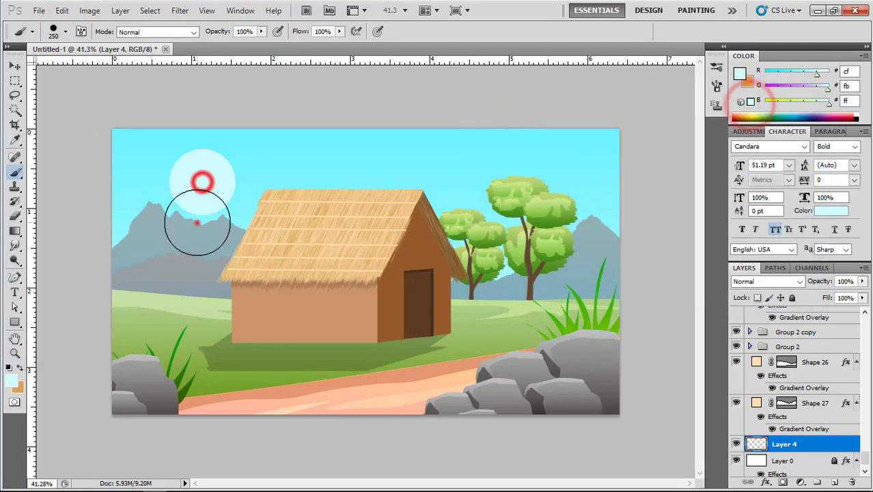
left_click(237, 212)
left_click(252, 178)
left_click(257, 217)
left_click(304, 204)
left_click(303, 230)
left_click(335, 232)
left_click(168, 241)
left_click(152, 231)
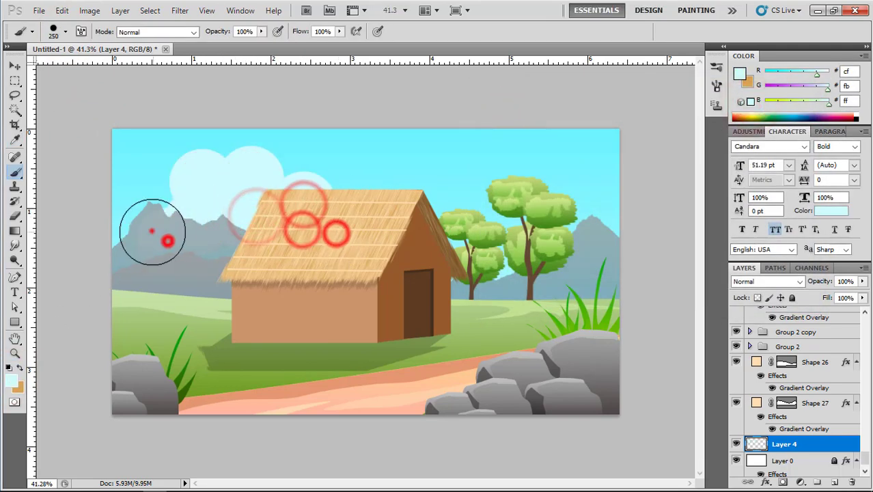
left_click(123, 258)
left_click(118, 267)
left_click(349, 235)
left_click(360, 195)
left_click(363, 236)
left_click(452, 254)
left_click(468, 263)
left_click(486, 256)
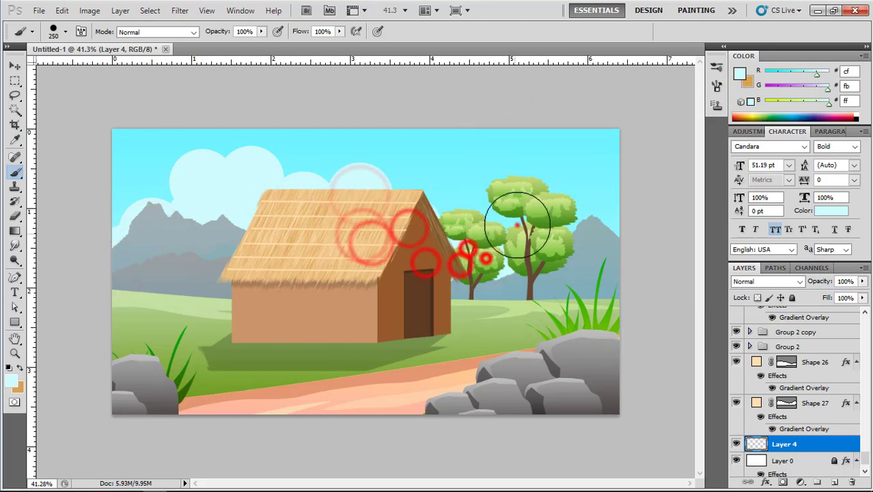
left_click(518, 224)
left_click(544, 245)
left_click(502, 176)
left_click(545, 209)
left_click(572, 218)
left_click(302, 279)
left_click(164, 279)
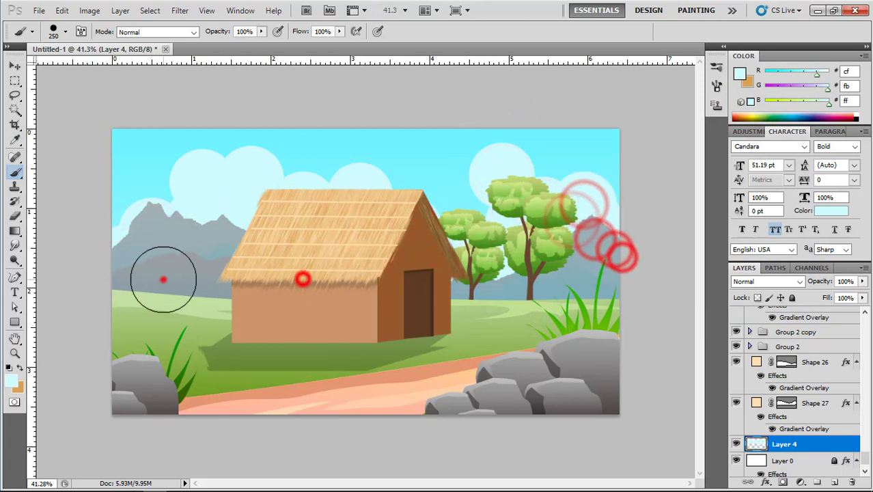
left_click(109, 278)
Step: Scale the cloud layer down to about half its width and place it above the mountains left of the hut
left_click(15, 66)
left_click_drag(621, 315, 348, 252)
left_click_drag(293, 168, 284, 190)
double_click(285, 190)
left_click(287, 175)
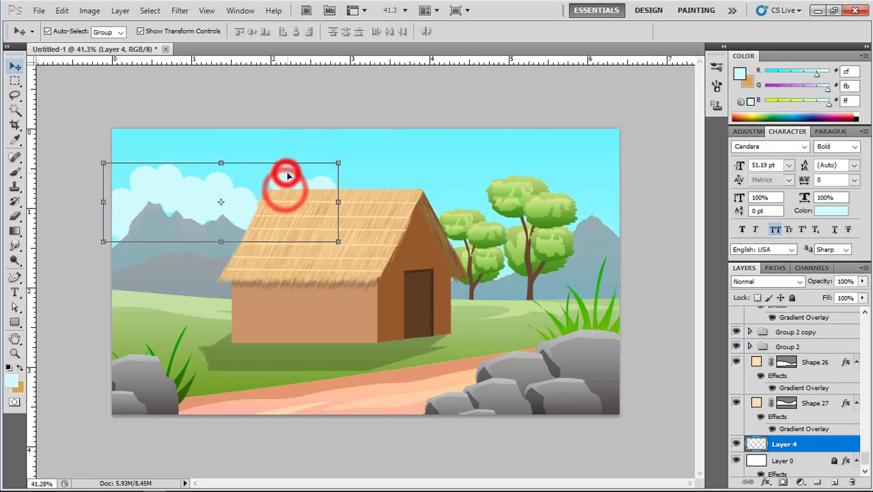
Step: Add a linear Gradient Overlay to the cloud on Layer 4, running from sky cyan #75f4ff to white at 90°
double_click(832, 451)
left_click(522, 250)
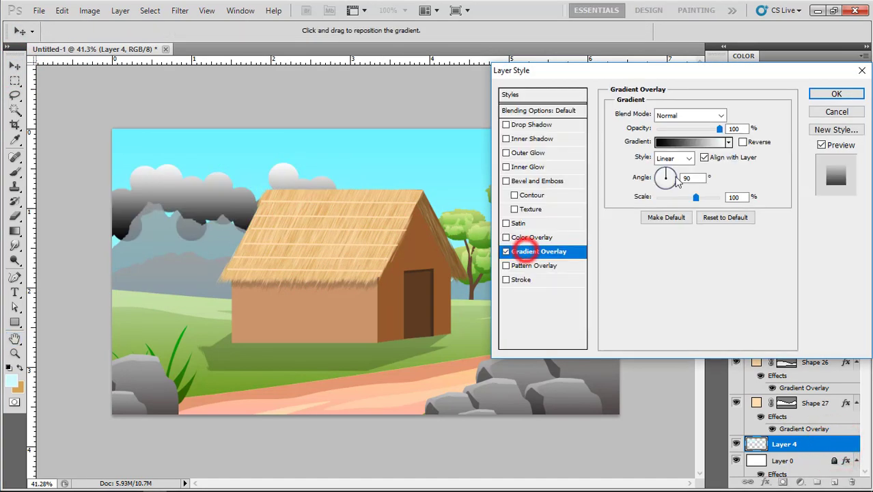
left_click(686, 138)
double_click(551, 306)
left_click(399, 163)
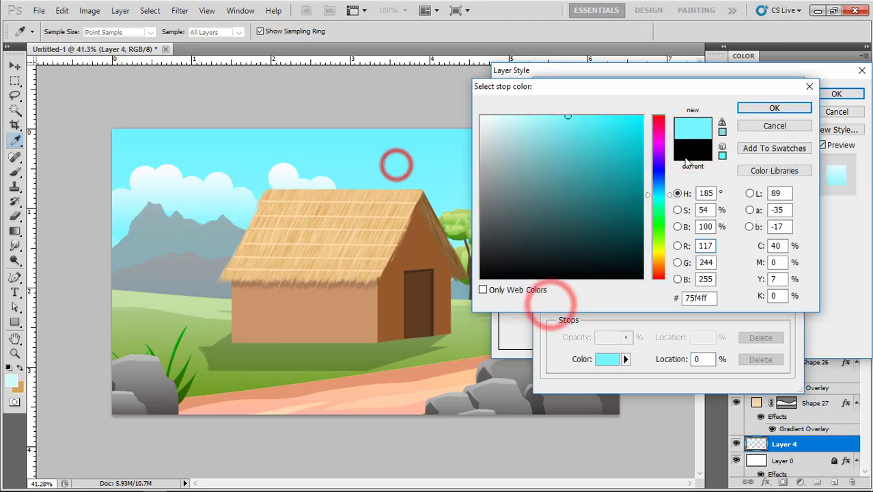
left_click(752, 108)
left_click(773, 113)
left_click(836, 93)
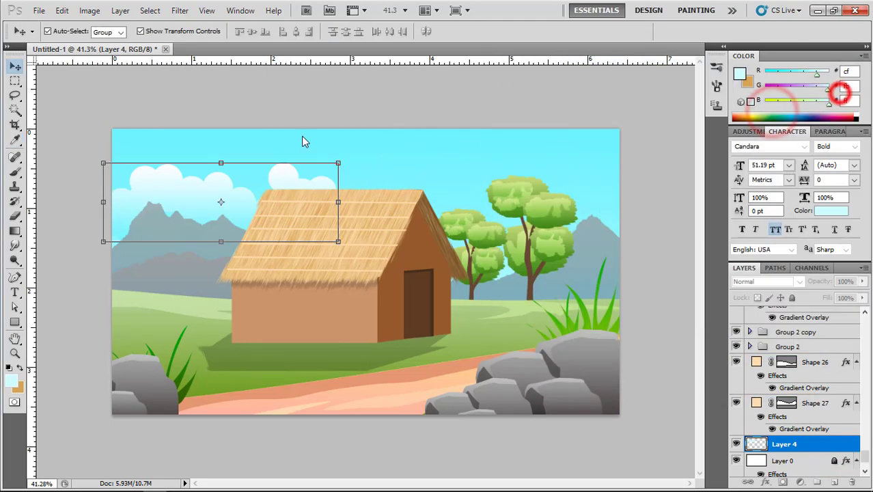
Step: Duplicate the cloud, scale the copy to about 80%, and place it lower behind the mountains left of the hut
left_click(306, 109)
left_click_drag(201, 193, 189, 211)
left_click_drag(320, 183, 274, 198)
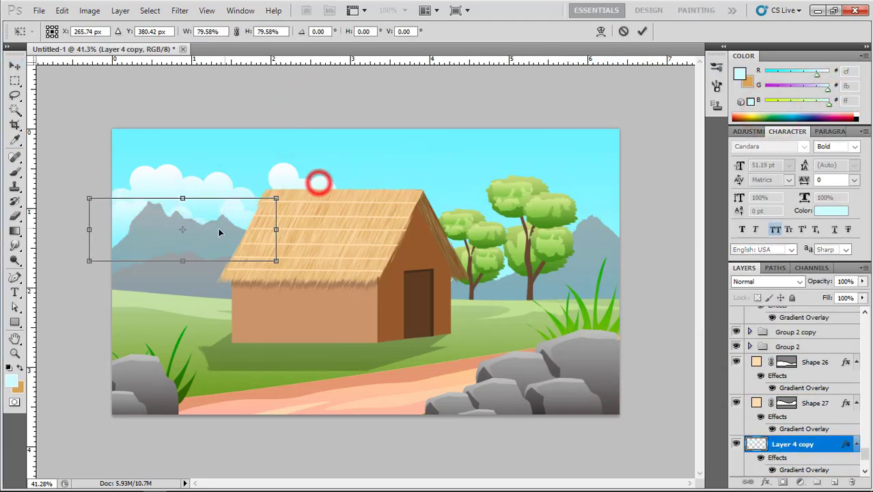
left_click_drag(222, 229, 545, 204)
double_click(238, 220)
Step: Select both left clouds, duplicate them into the sky behind the trees right of the hut, and scale the pair down
left_click(230, 155)
left_click(242, 205)
left_click(172, 174, "shift")
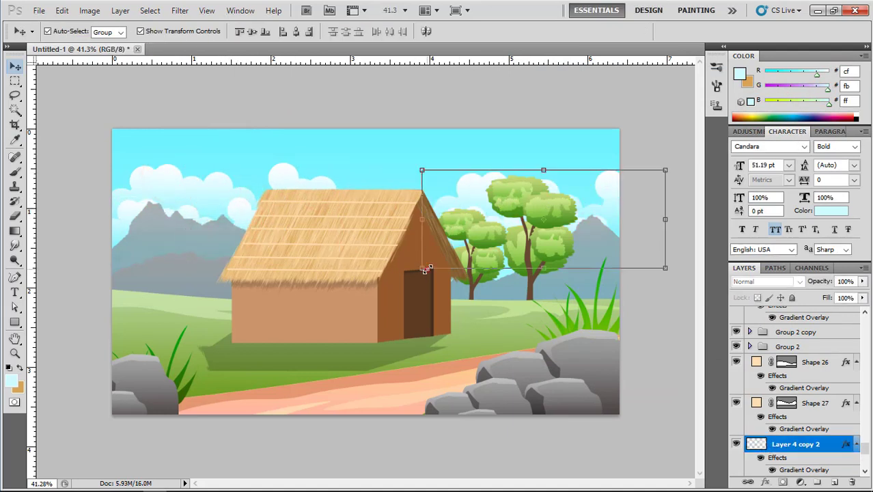
left_click_drag(426, 269, 517, 232)
Step: Duplicate the right-hand cloud pair higher into the sky, enlarge the copies slightly, and move them above the trees
left_click_drag(572, 185, 399, 146)
double_click(584, 194)
left_click(632, 139)
left_click(584, 203)
left_click_drag(461, 179, 458, 162)
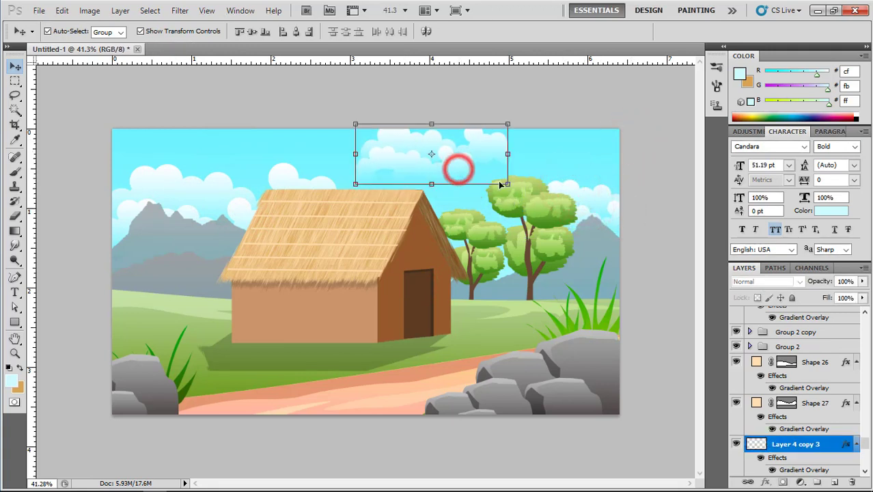
left_click_drag(510, 185, 531, 194)
double_click(483, 169)
left_click_drag(464, 164, 591, 145)
Step: Reposition the upper clouds individually and enlarge the lower one to about 123% behind the treetops
left_click(578, 120)
double_click(550, 141)
left_click(480, 150, "shift")
left_click(659, 198)
left_click_drag(548, 161, 617, 168)
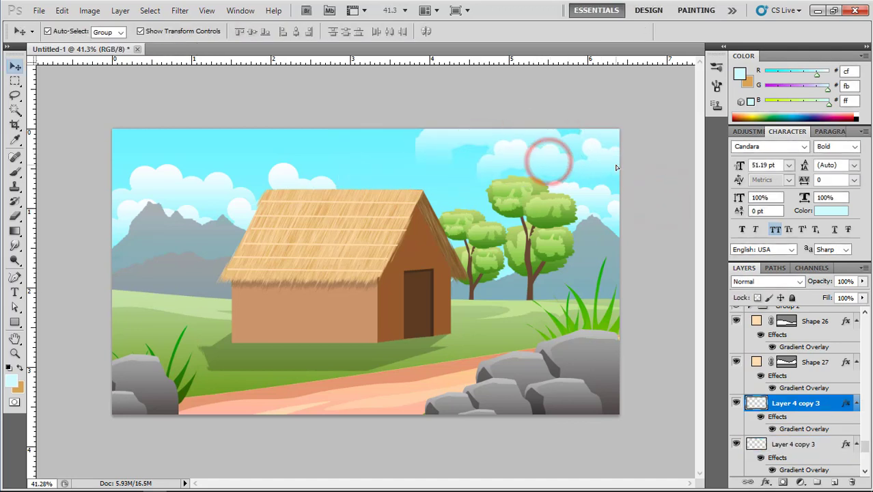
key("ctrl+t")
left_click_drag(478, 192, 445, 203)
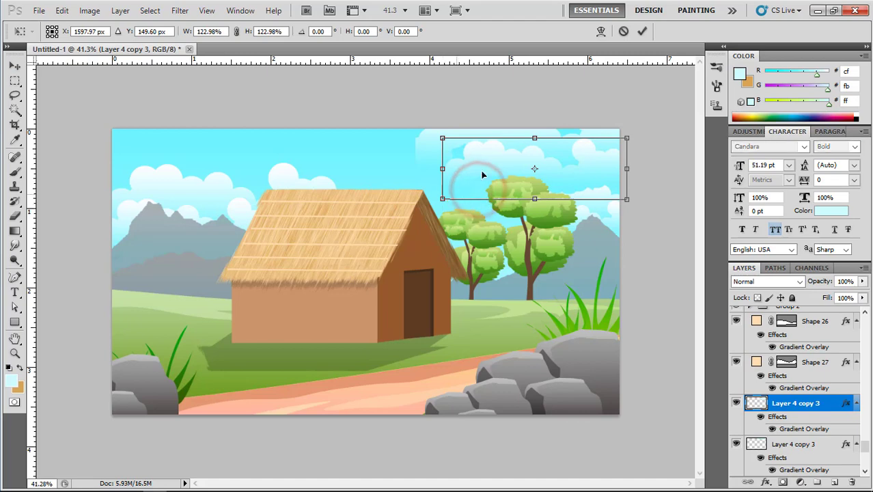
left_click_drag(442, 139, 440, 139)
double_click(466, 160)
Step: Duplicate the enlarged cloud into the sky above the hut's roof and enlarge the copy slightly
mouse_move(433, 199)
left_mouse_down()
mouse_move(272, 197)
mouse_move(361, 205)
left_mouse_up()
double_click(453, 178)
left_click(389, 112)
Step: Send the cloud above the roof behind the other clouds, directly above Layer 0, and lower its opacity
scroll(462, 176, "down", 2)
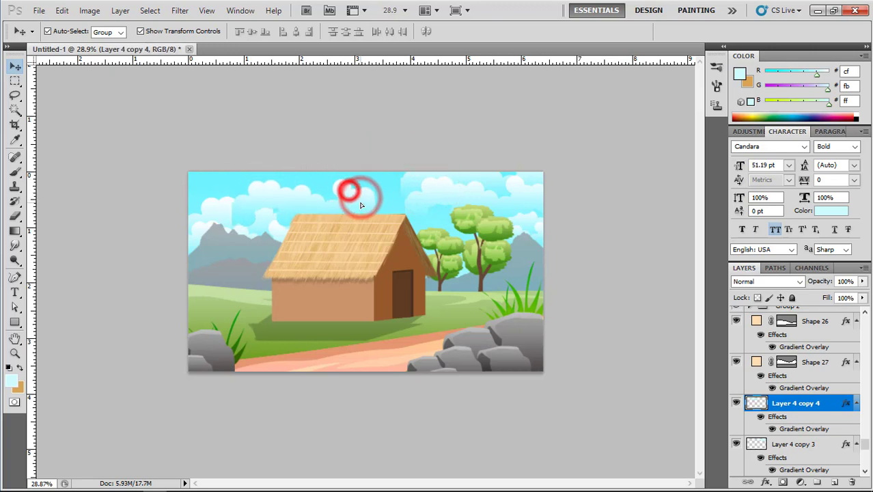
key("ctrl+shift+bracketleft")
key("ctrl+bracketright")
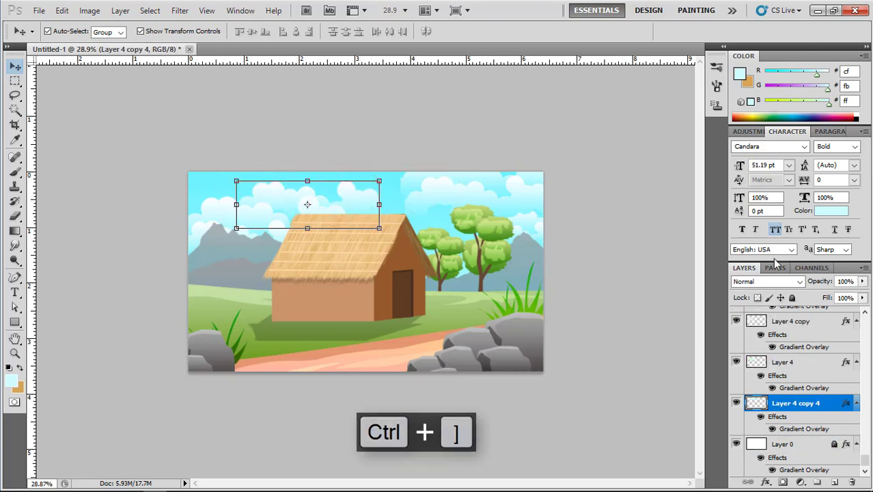
Step: Lower the opacity of the two upper clouds in the sky above the trees
left_click(414, 179)
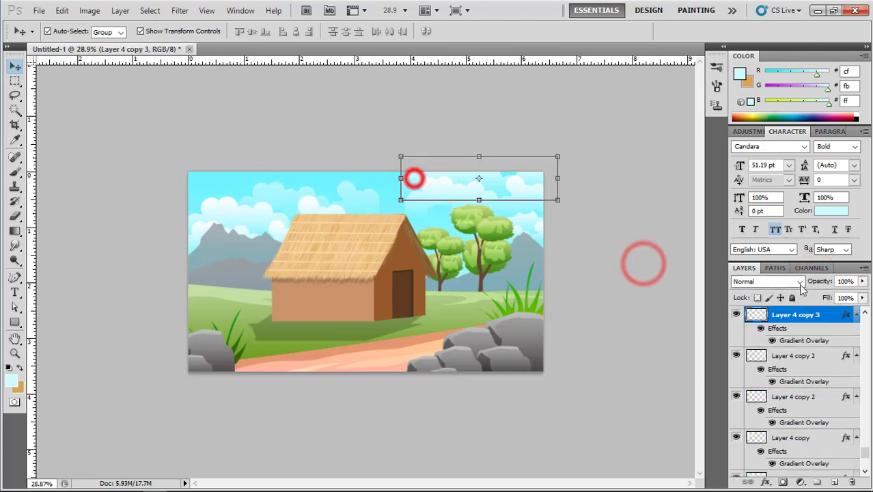
left_click(642, 265)
left_click(443, 188)
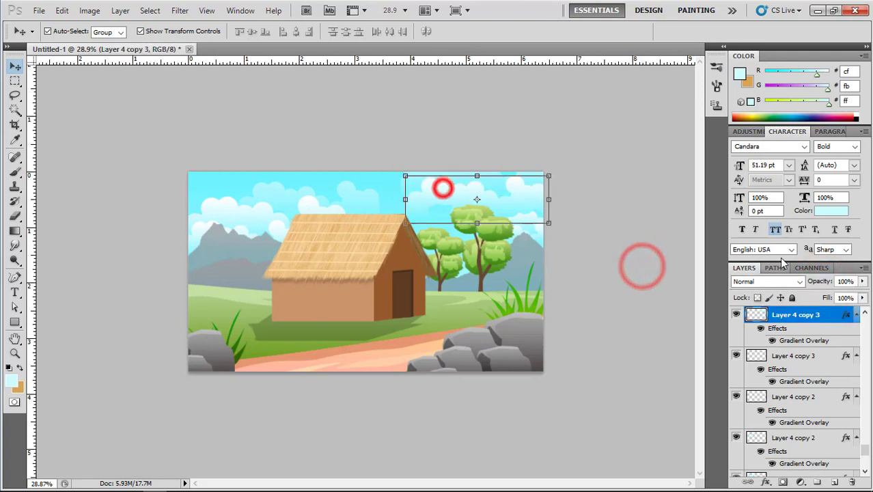
left_click_drag(826, 281, 808, 284)
left_click(608, 256)
key("ctrl+plus")
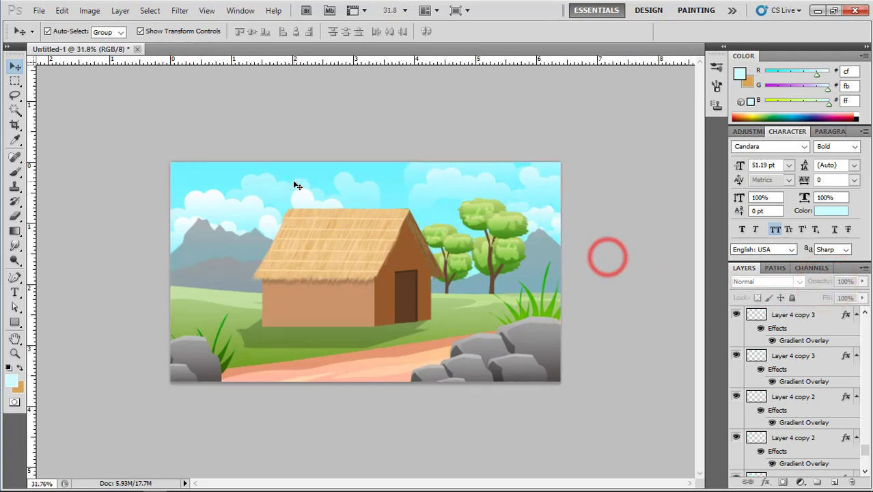
Step: Lower the opacity of the two clouds around the mountains left of the hut
left_click(252, 208)
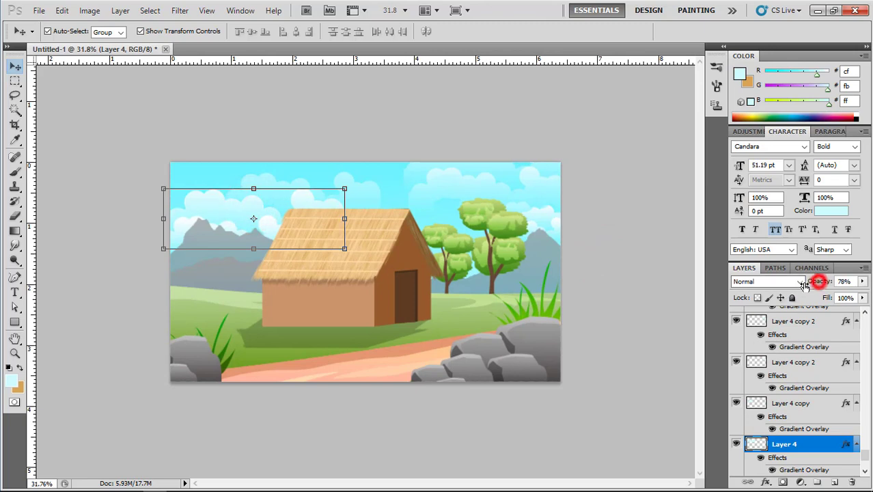
left_click(629, 265)
left_click(266, 230)
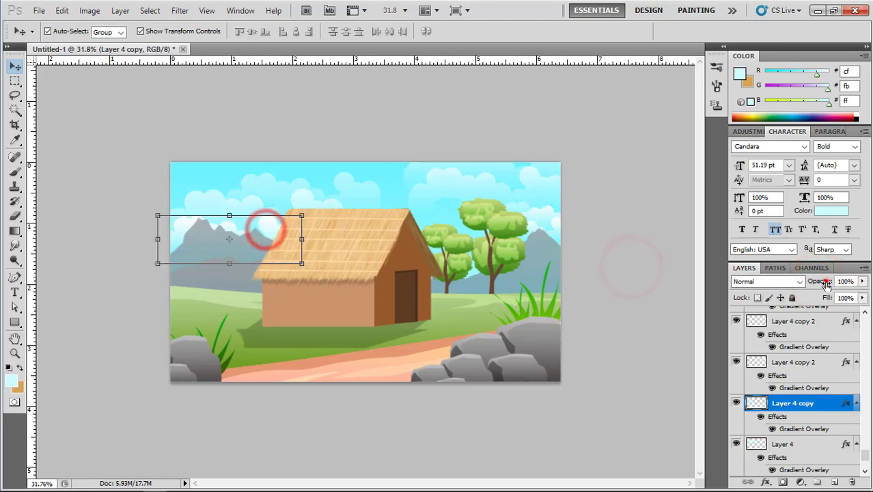